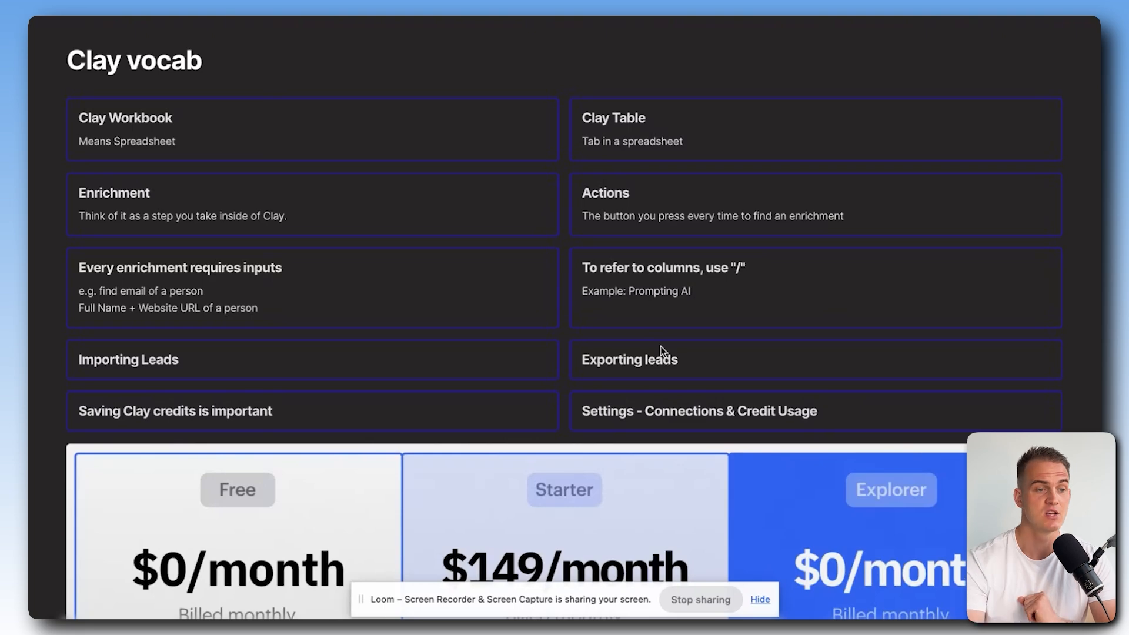
mouse_move(416, 30)
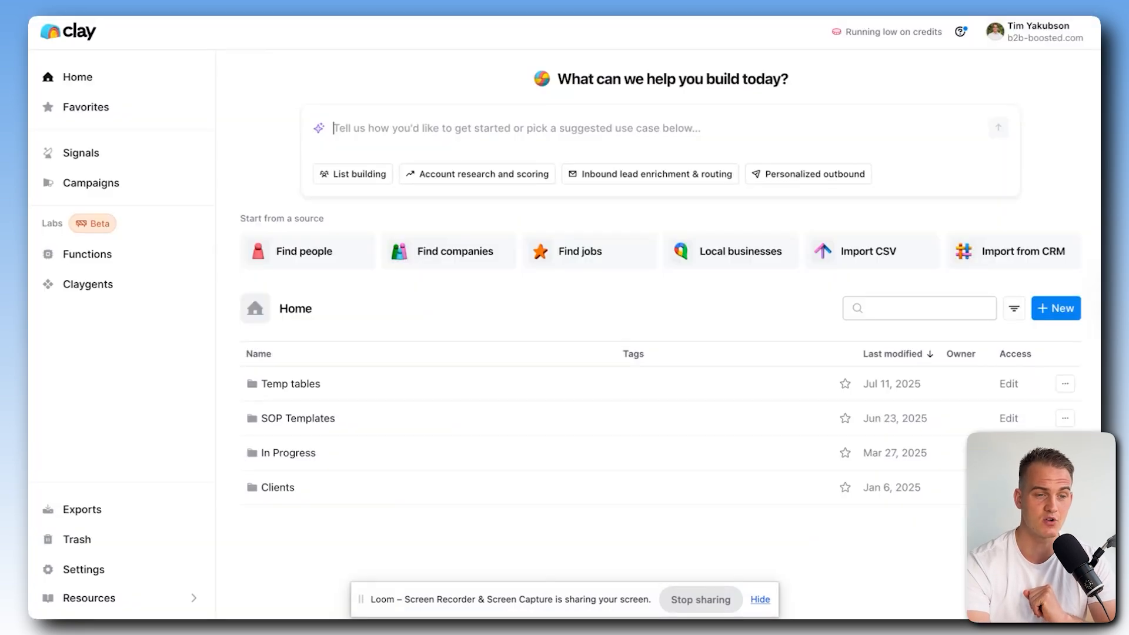
click(1061, 309)
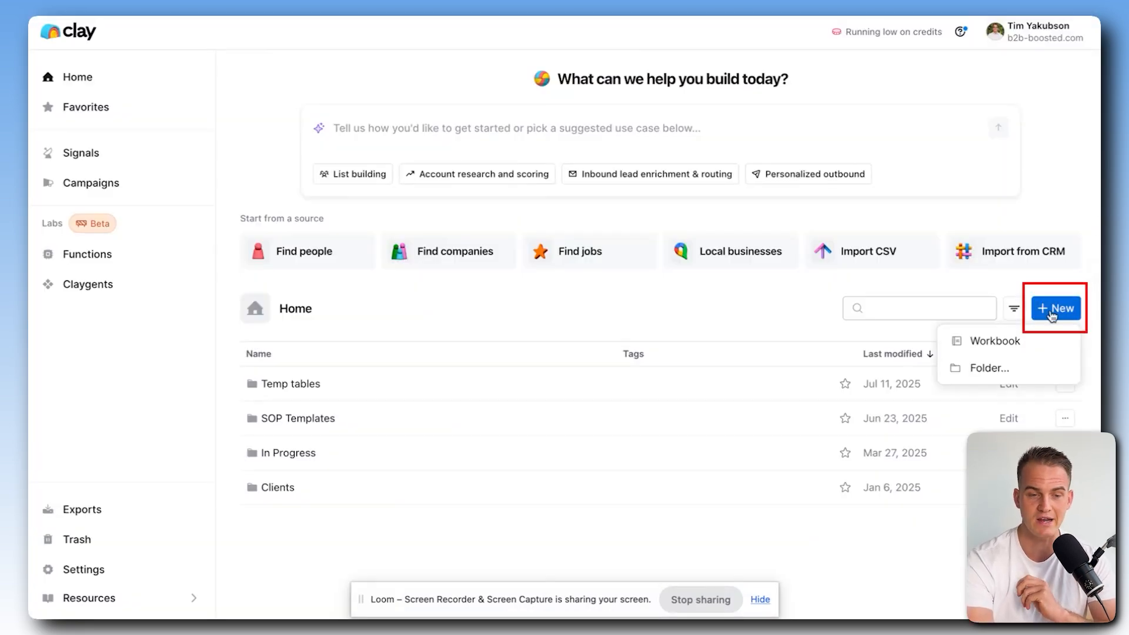
click(1001, 336)
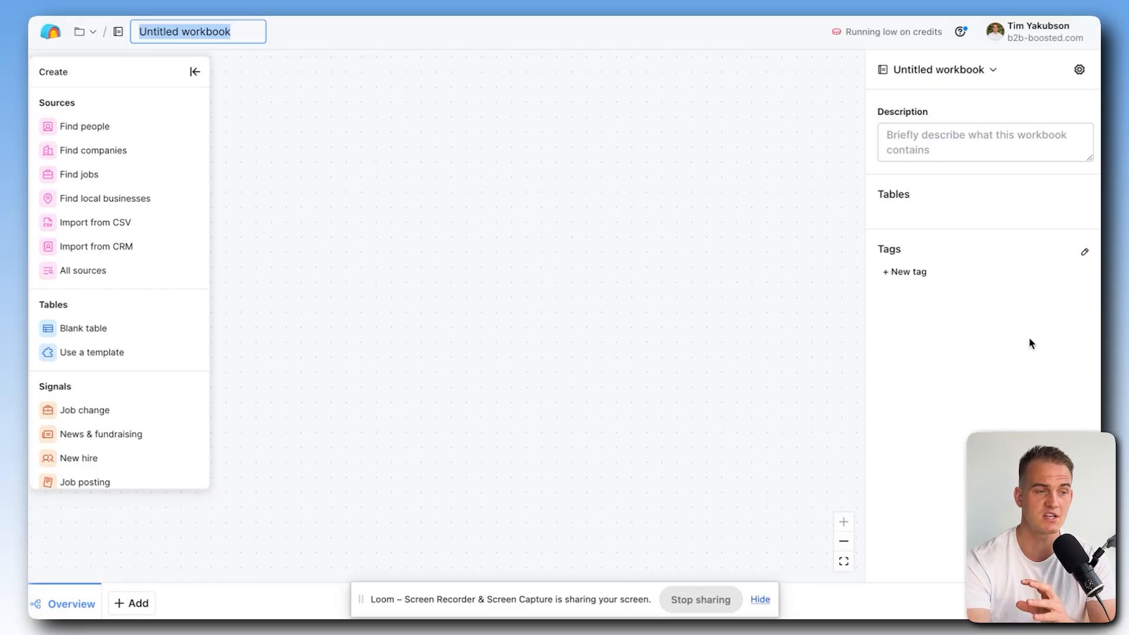
click(49, 38)
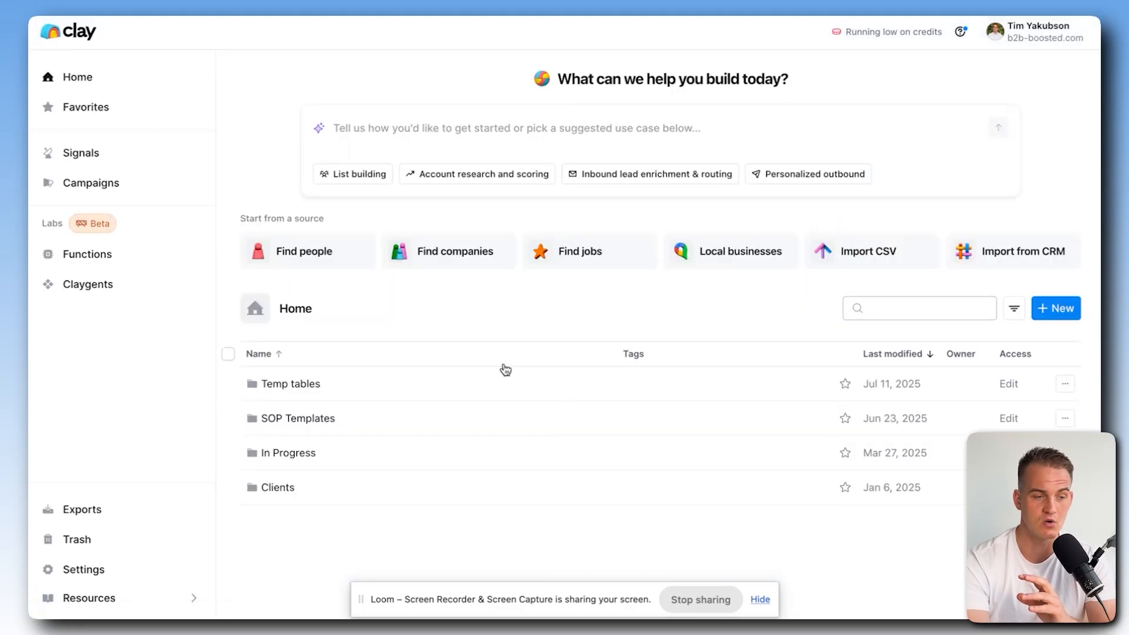
Create a new workbook and name it Test.
click(1044, 313)
click(991, 341)
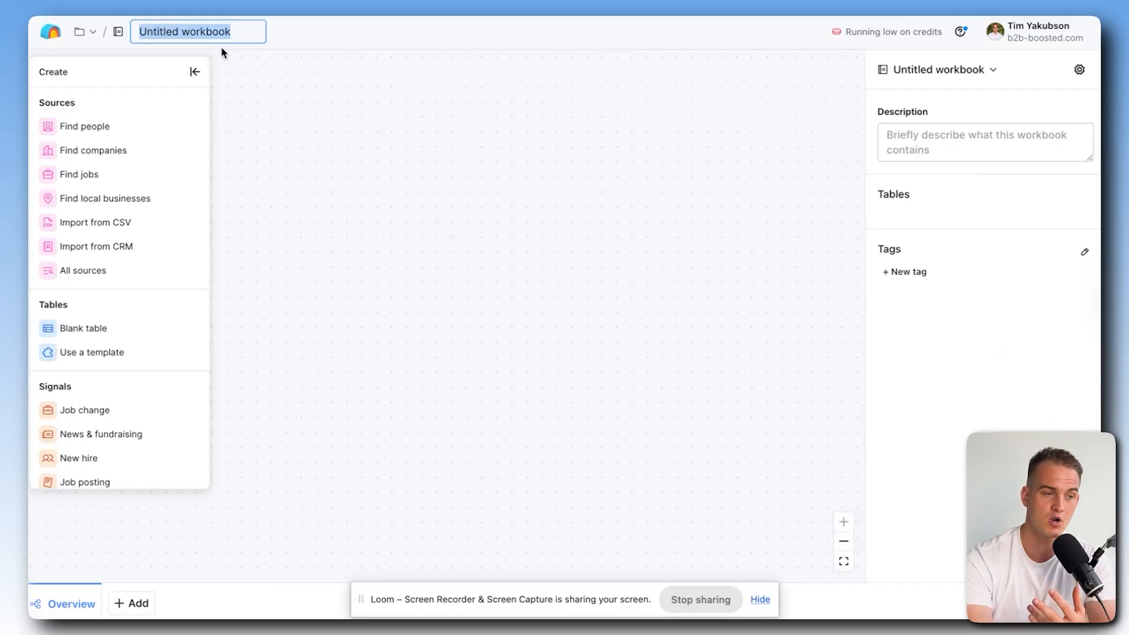
text(Tes)
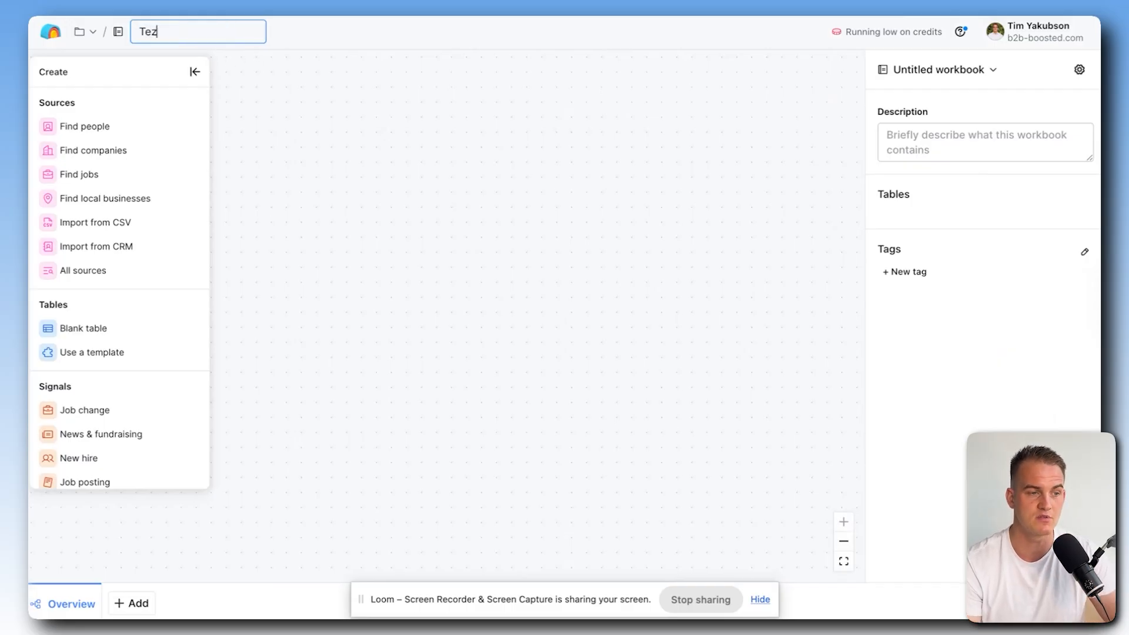
key(BackSpace)
text(st)
key(Return)
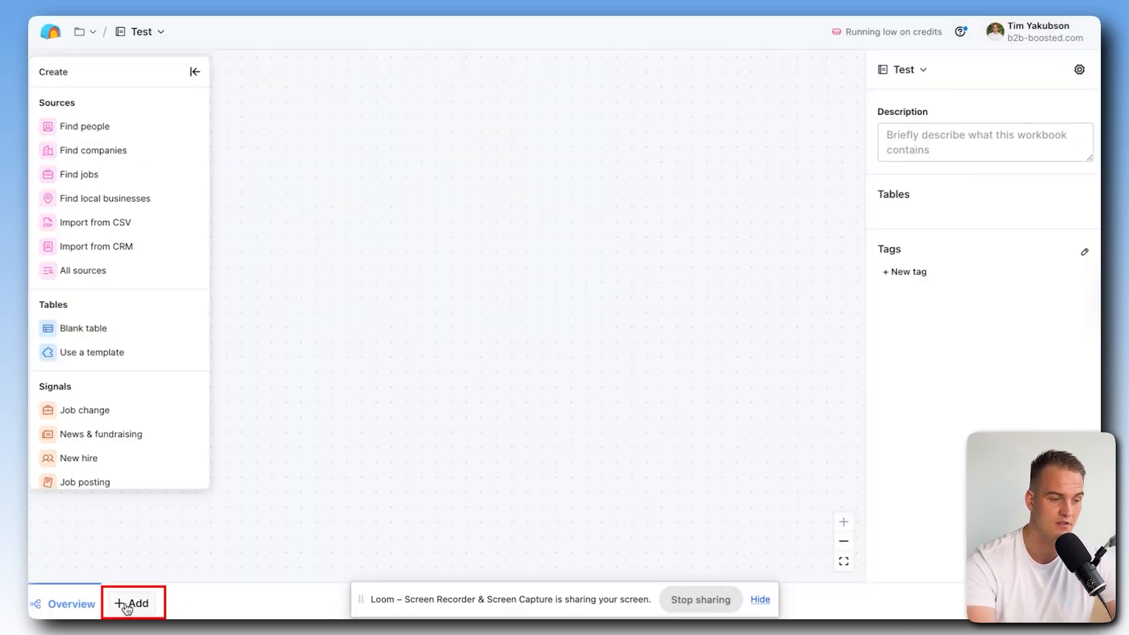
Add two blank tables to the Test workbook.
click(127, 606)
click(433, 163)
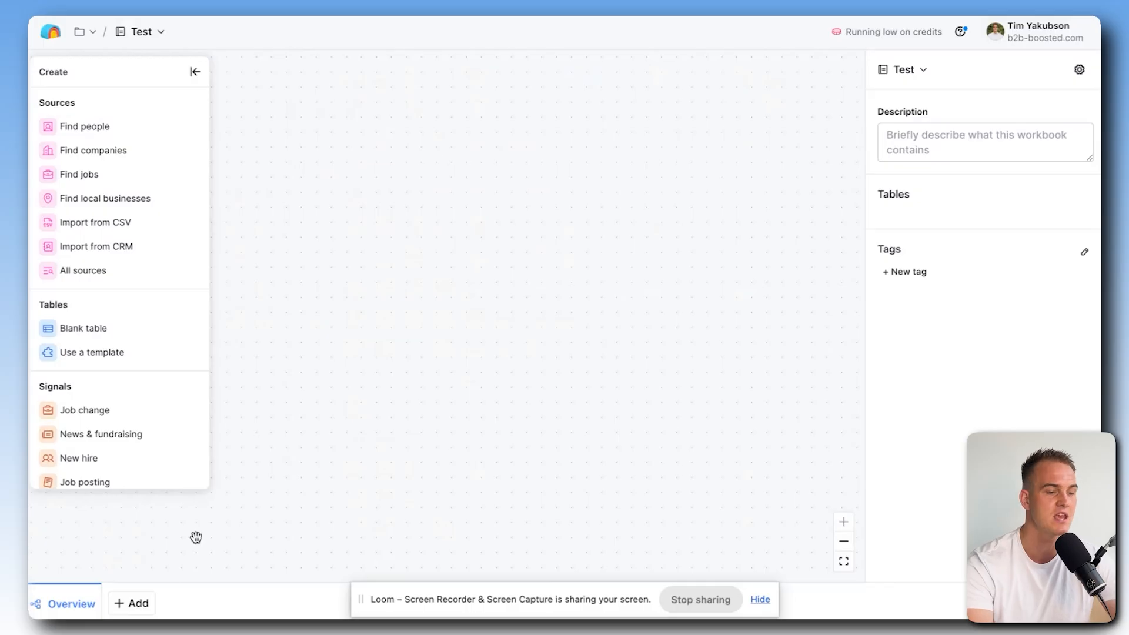
click(241, 604)
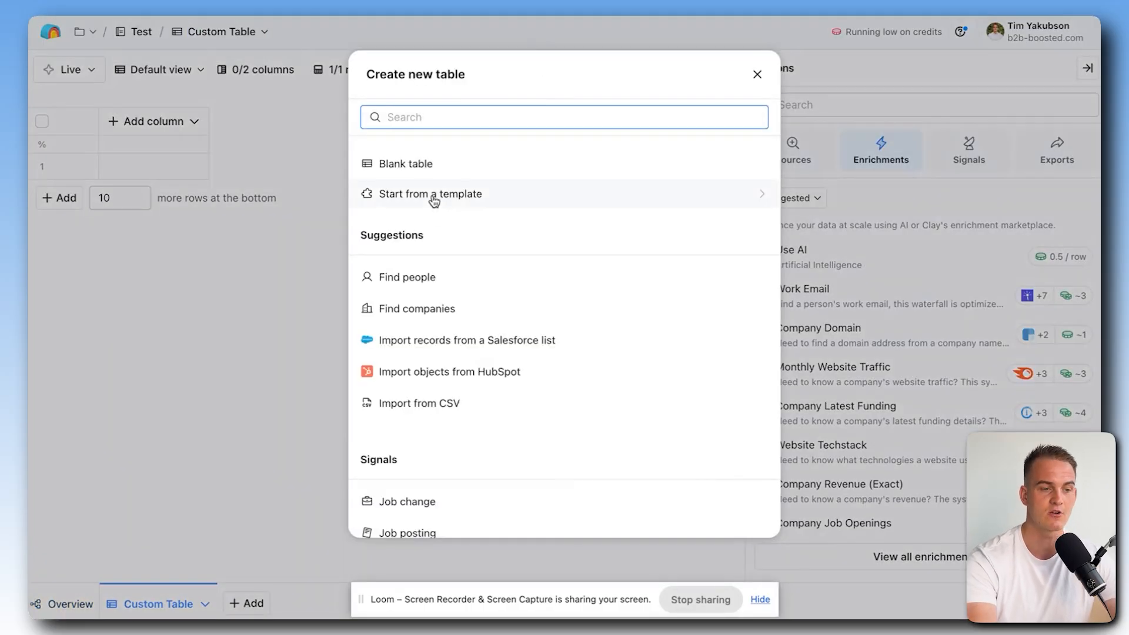
click(421, 176)
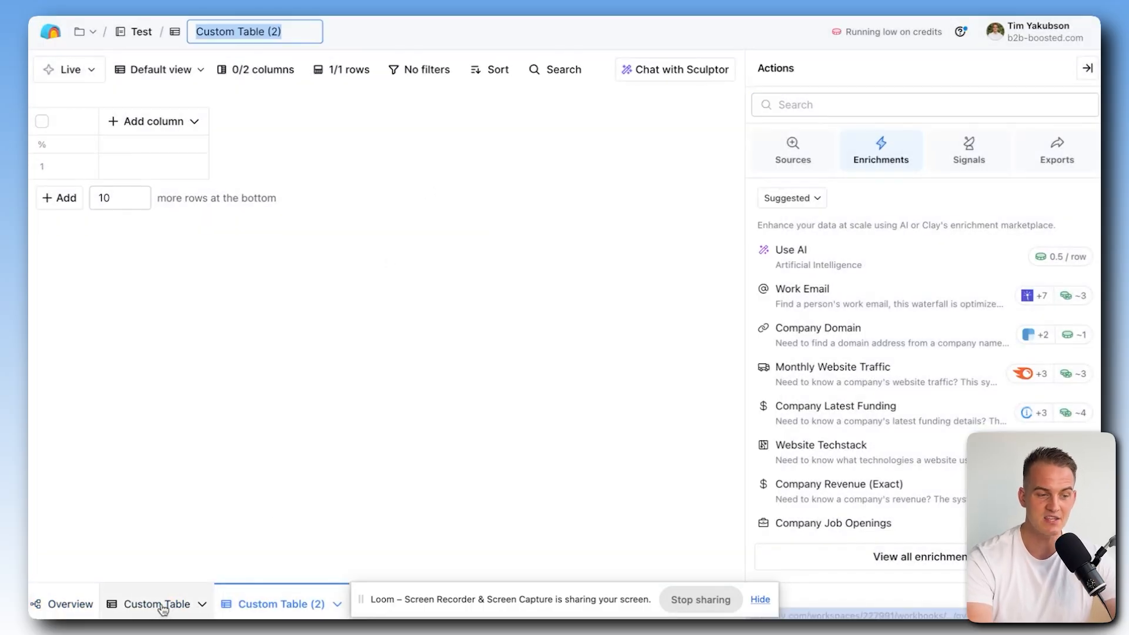
Switch between the workbook's two tables, ending on Custom Table (2).
click(209, 603)
click(265, 603)
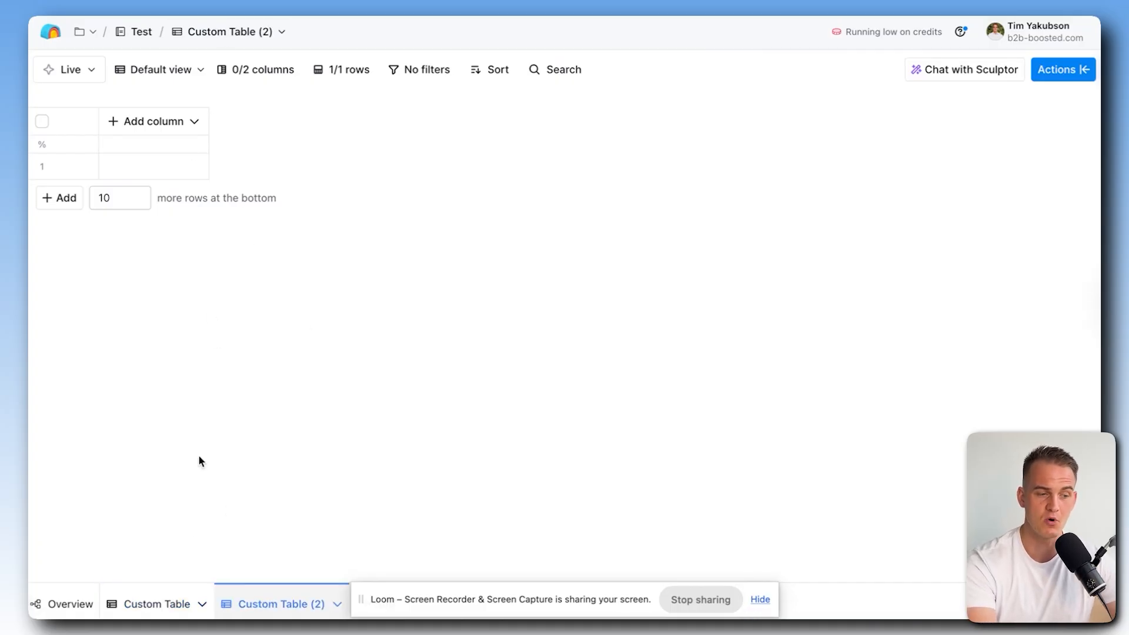
click(160, 612)
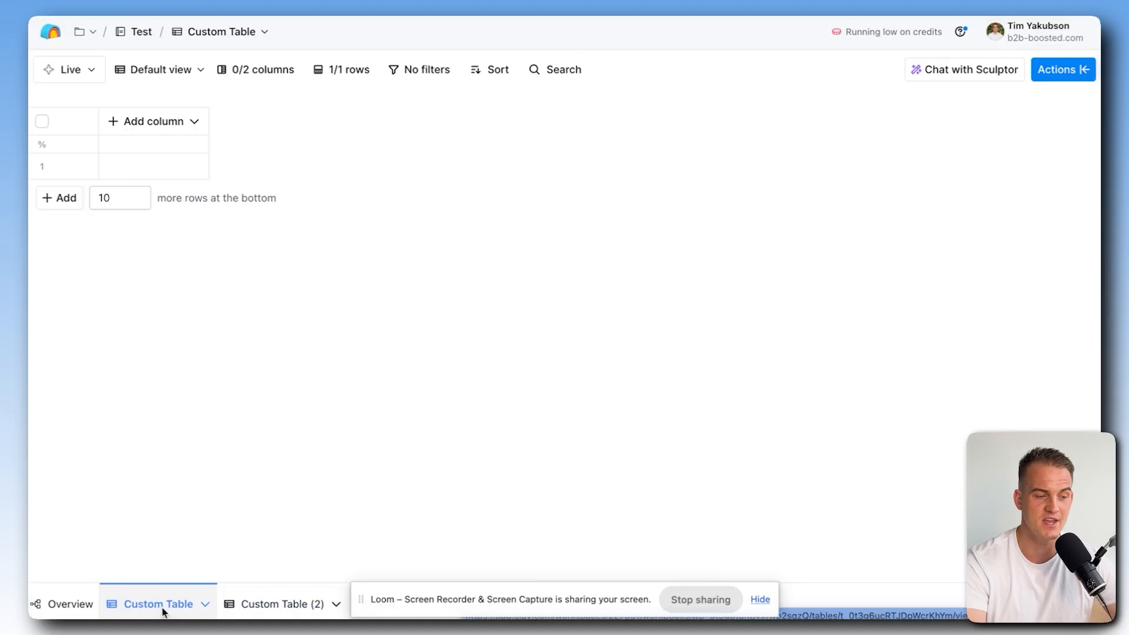
click(273, 613)
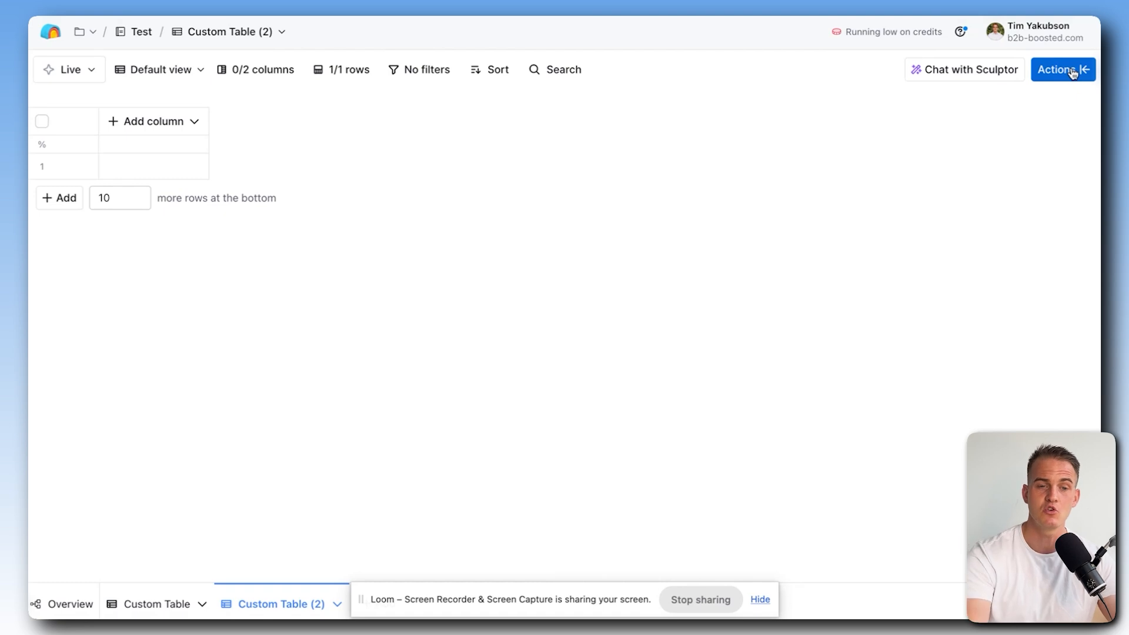
Search the available actions for "find email" and look through the matching enrichments.
click(1073, 72)
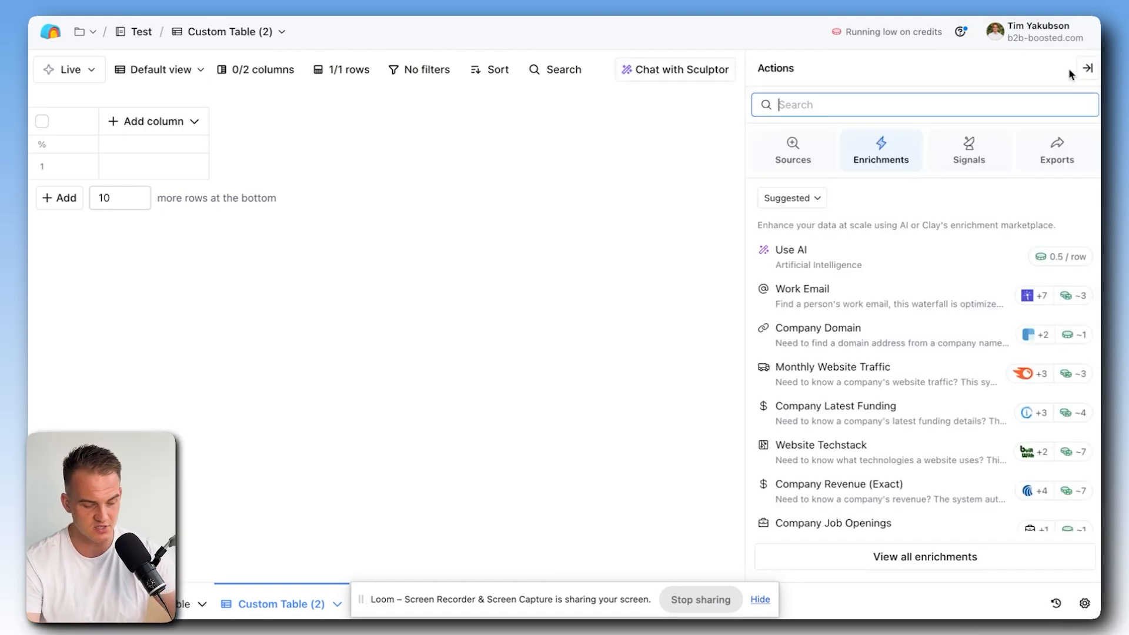
text(find email)
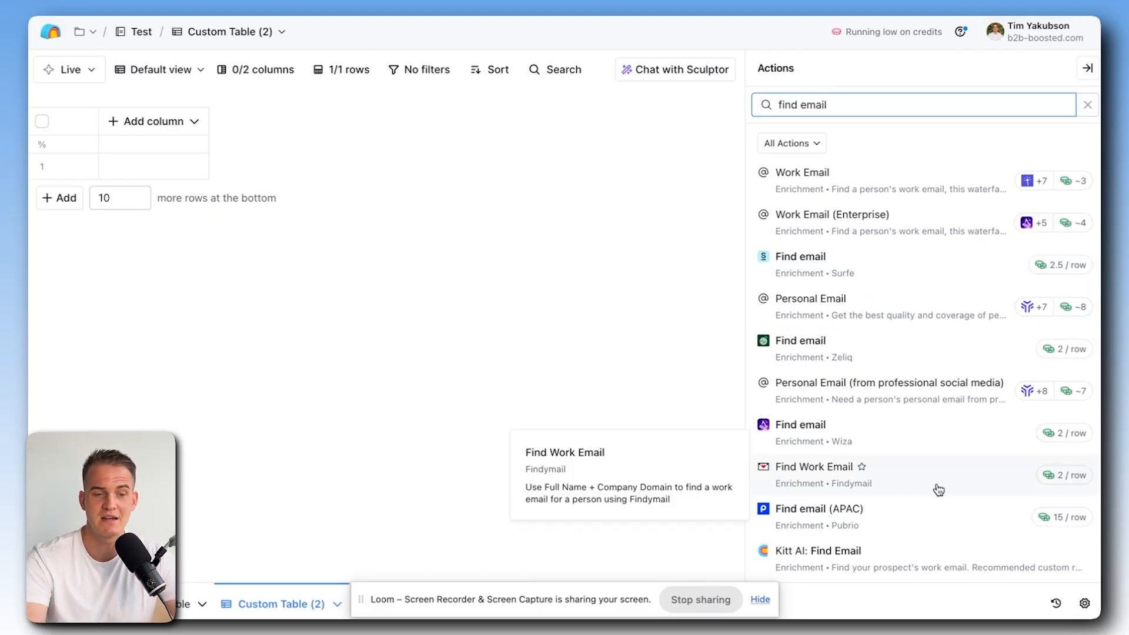
drag(828, 102, 762, 106)
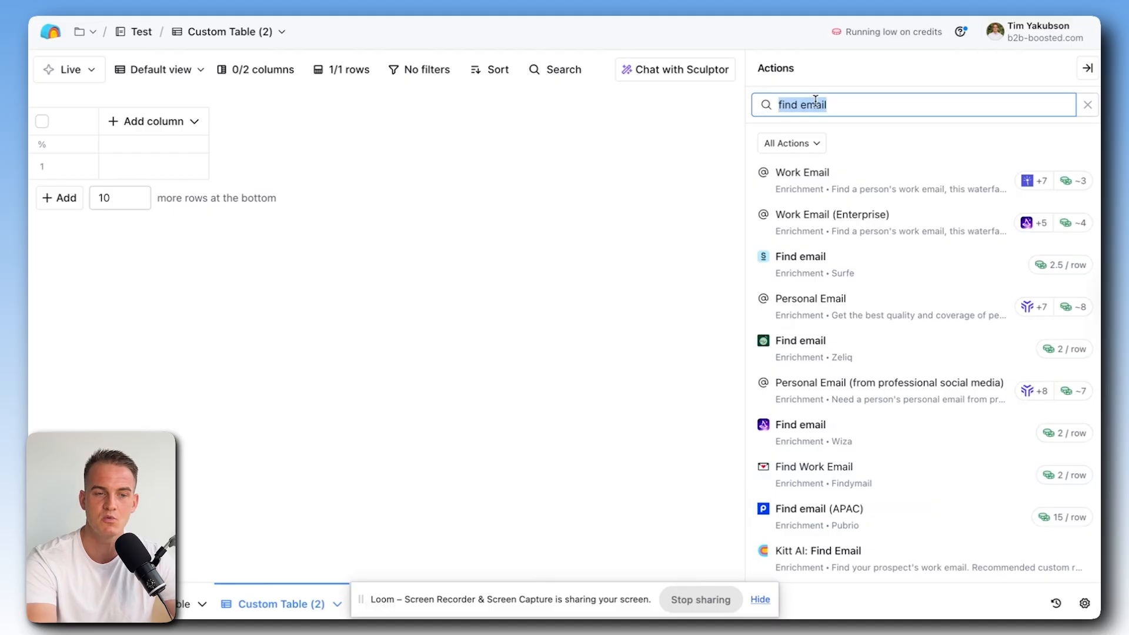
scroll(917, 320, down, 10)
scroll(921, 328, up, 10)
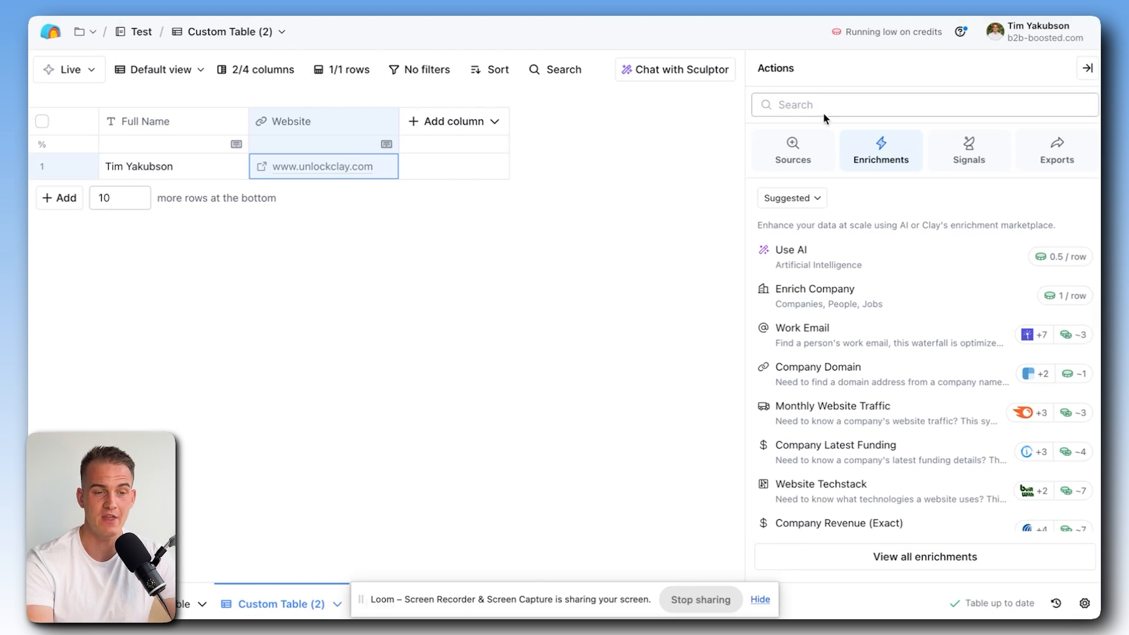
Search the actions for "find email" again and open Findymail's Find Work Email enrichment.
click(845, 105)
text(find email)
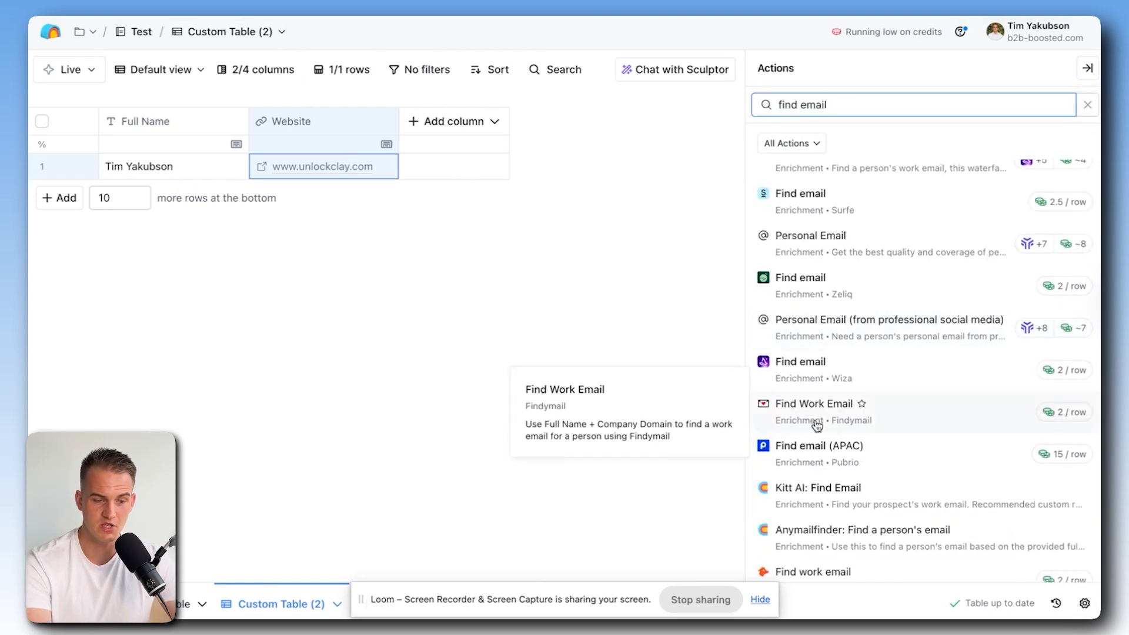
click(835, 430)
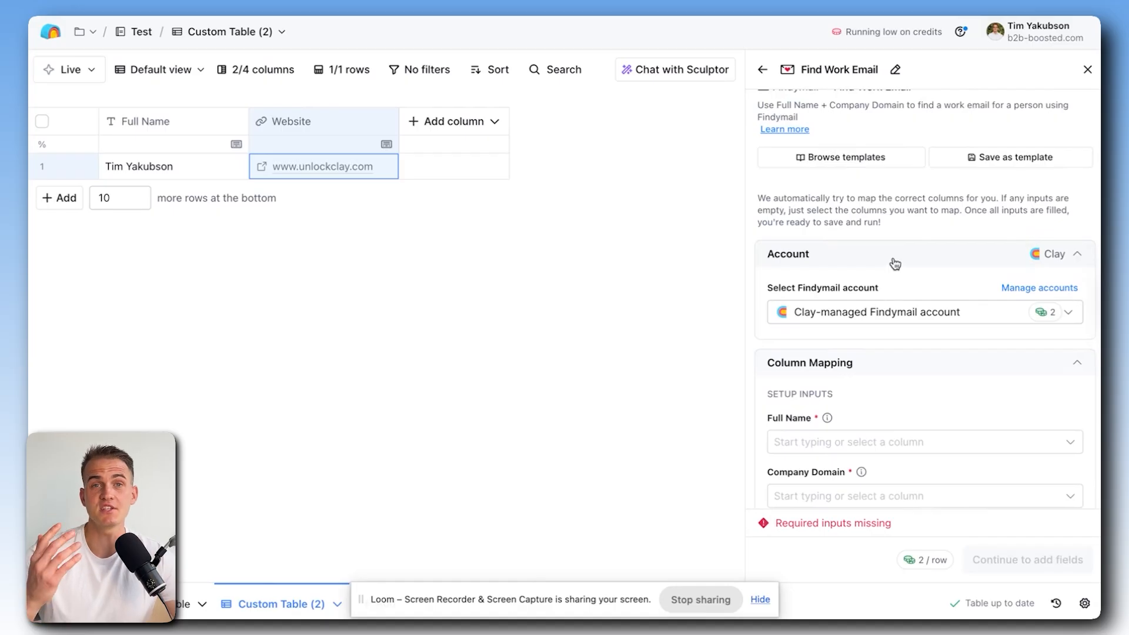
Map the enrichment's Full Name input to the Full Name column and its Company Domain input to the Website column.
scroll(865, 392, down, 2)
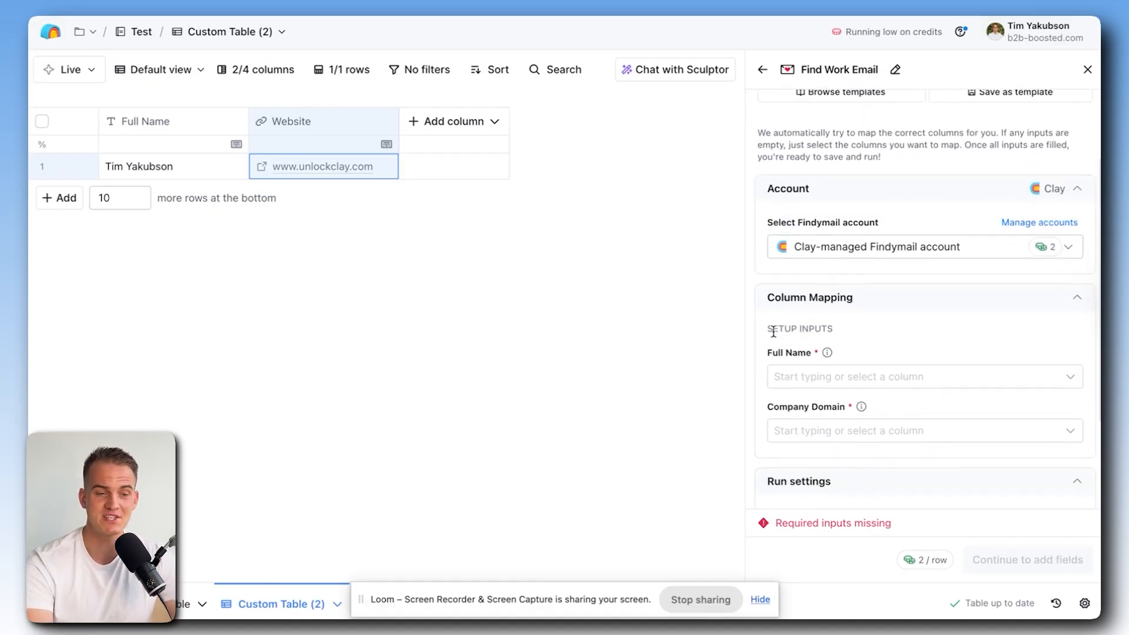
drag(768, 329, 839, 334)
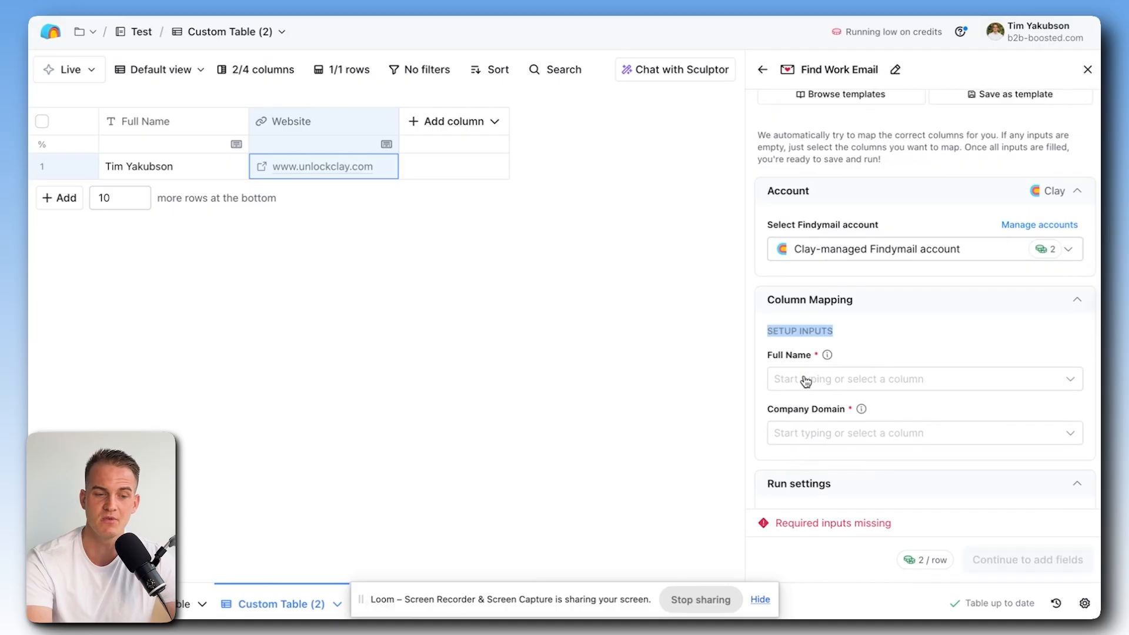
drag(770, 357, 812, 354)
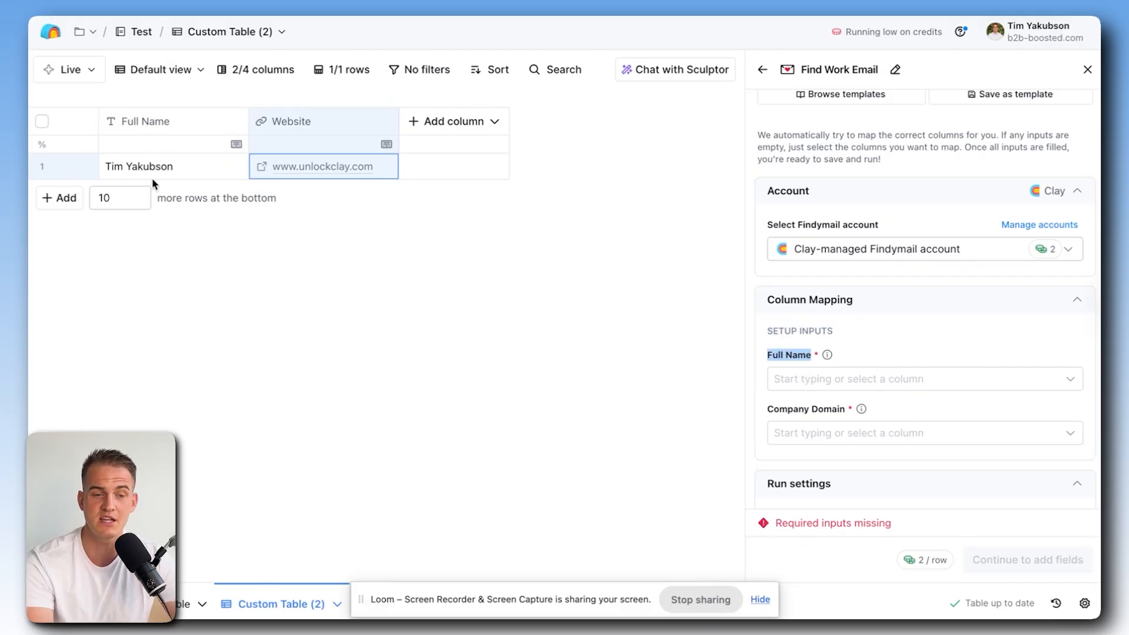
click(837, 379)
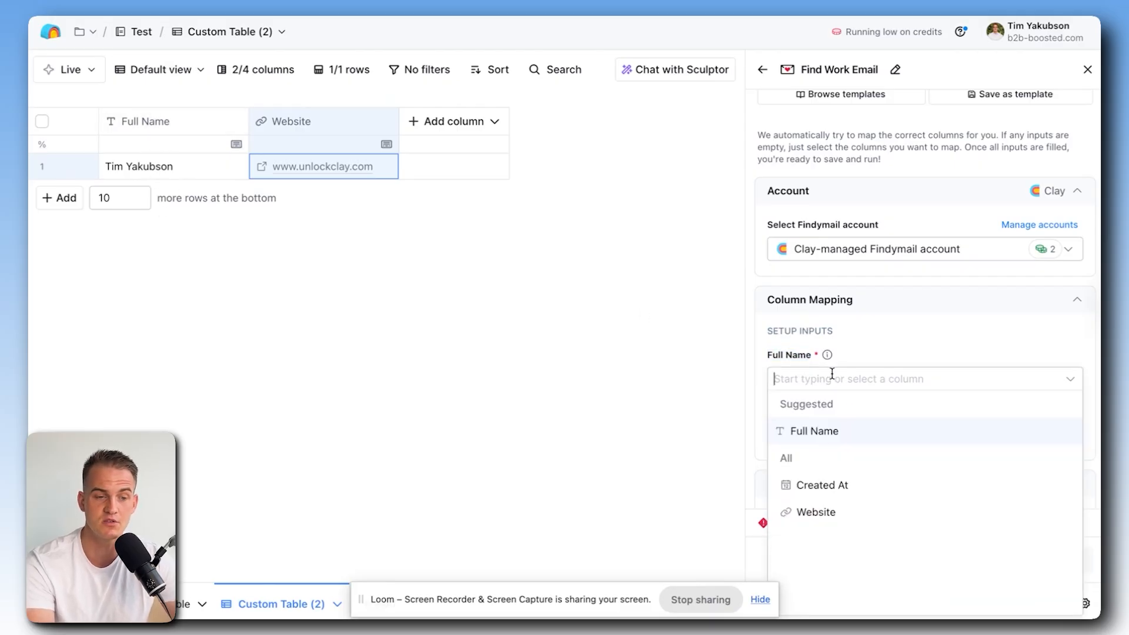
click(824, 431)
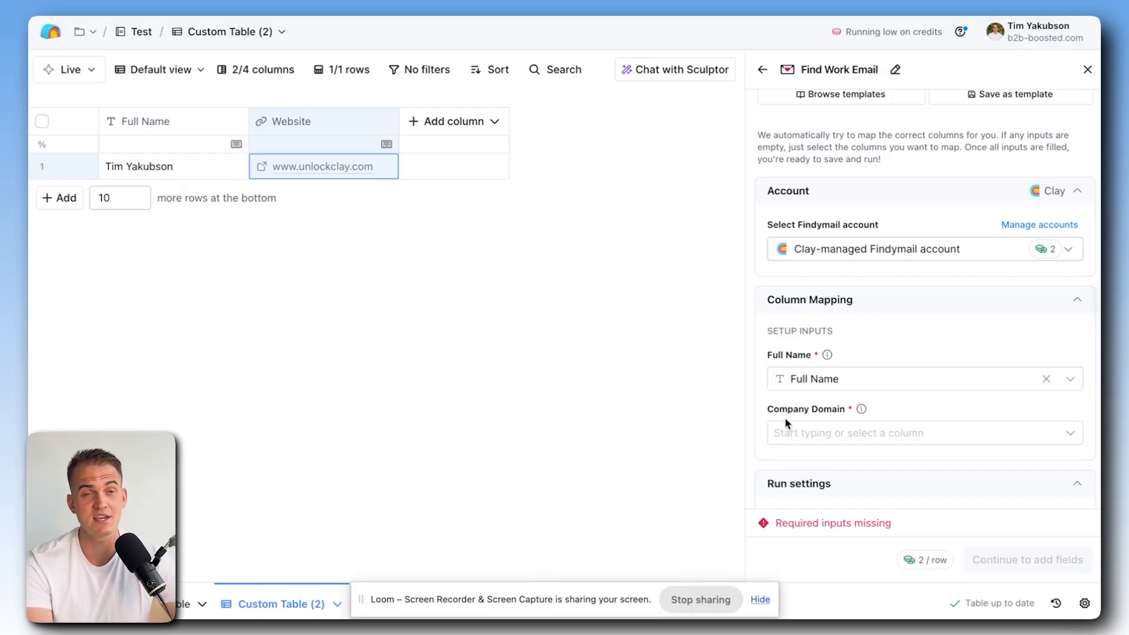
click(823, 433)
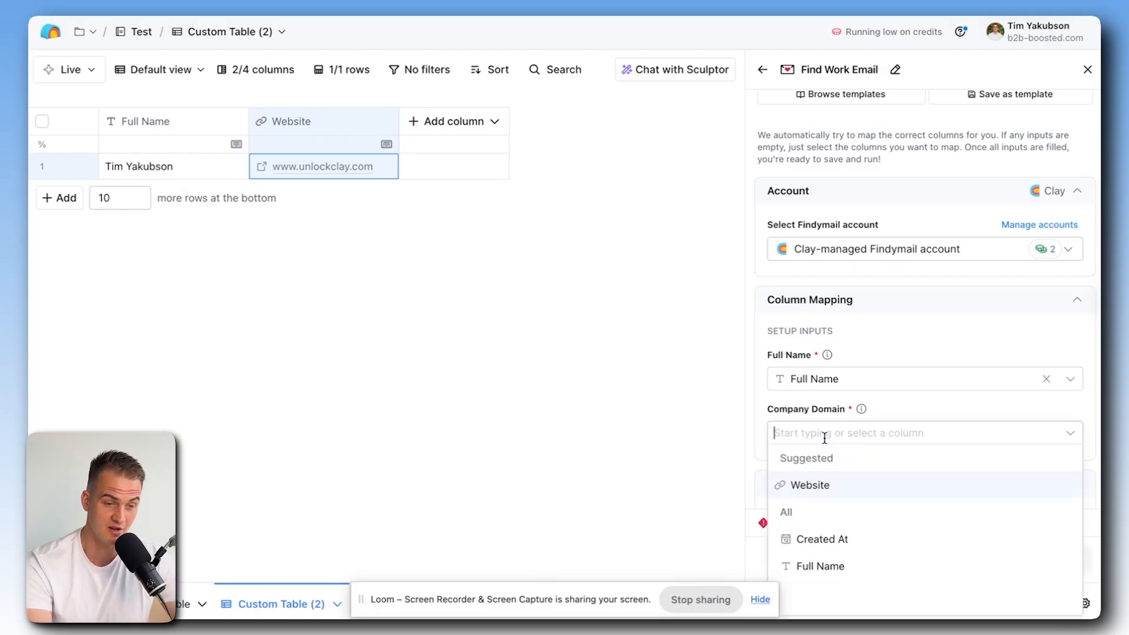
click(811, 497)
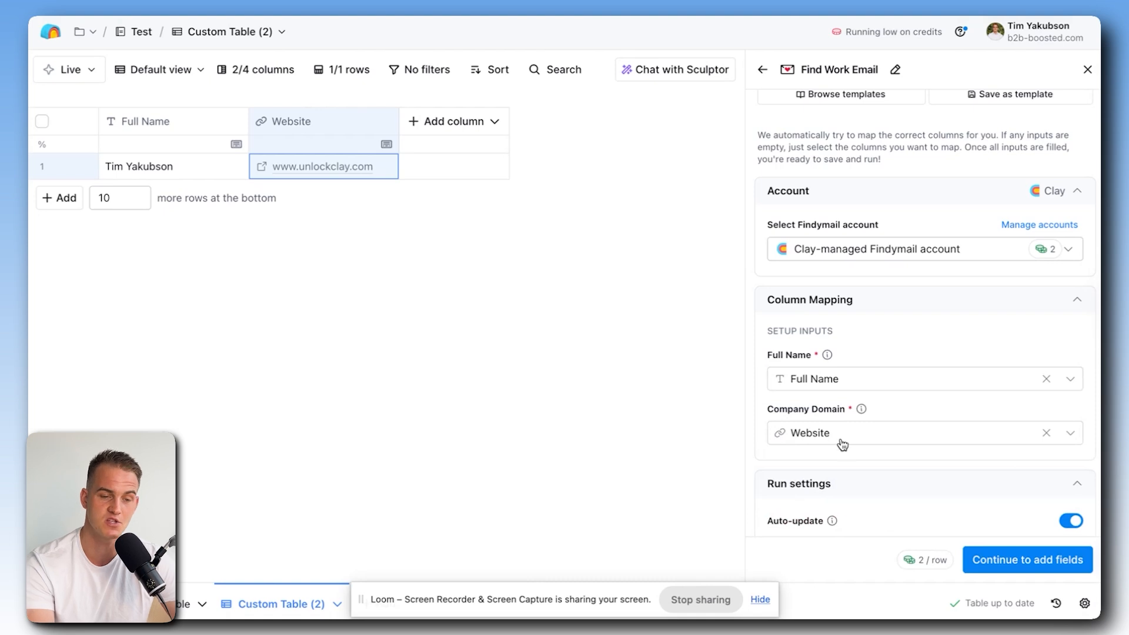
Continue to the output fields, save the enrichment with Email added as a column, and run it on the row.
scroll(841, 441, down, 2)
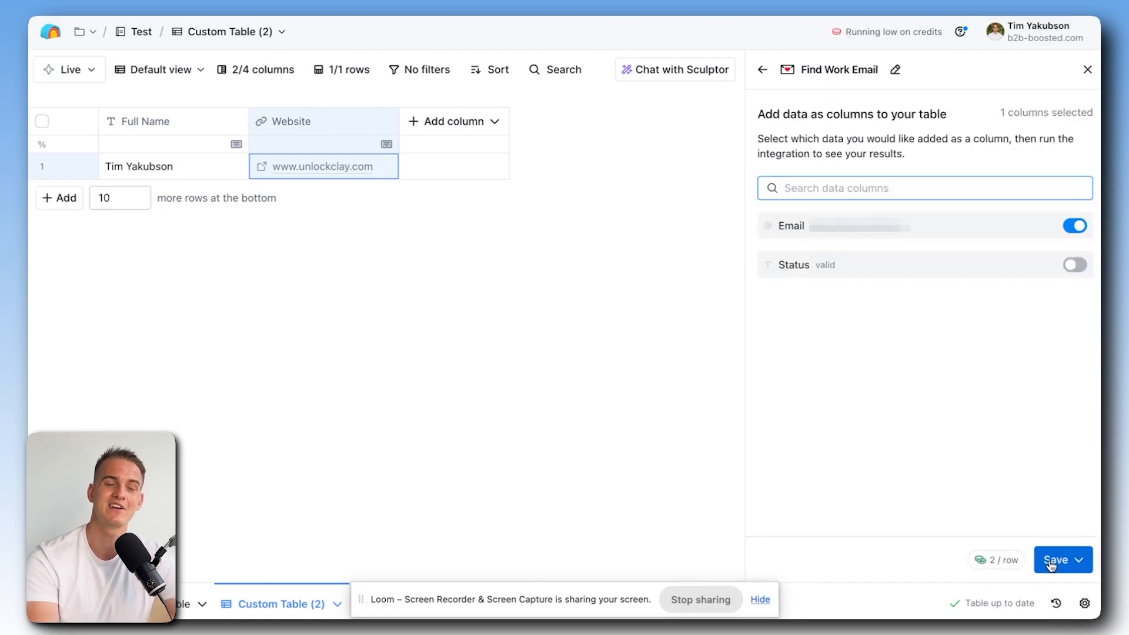
click(1052, 564)
click(900, 492)
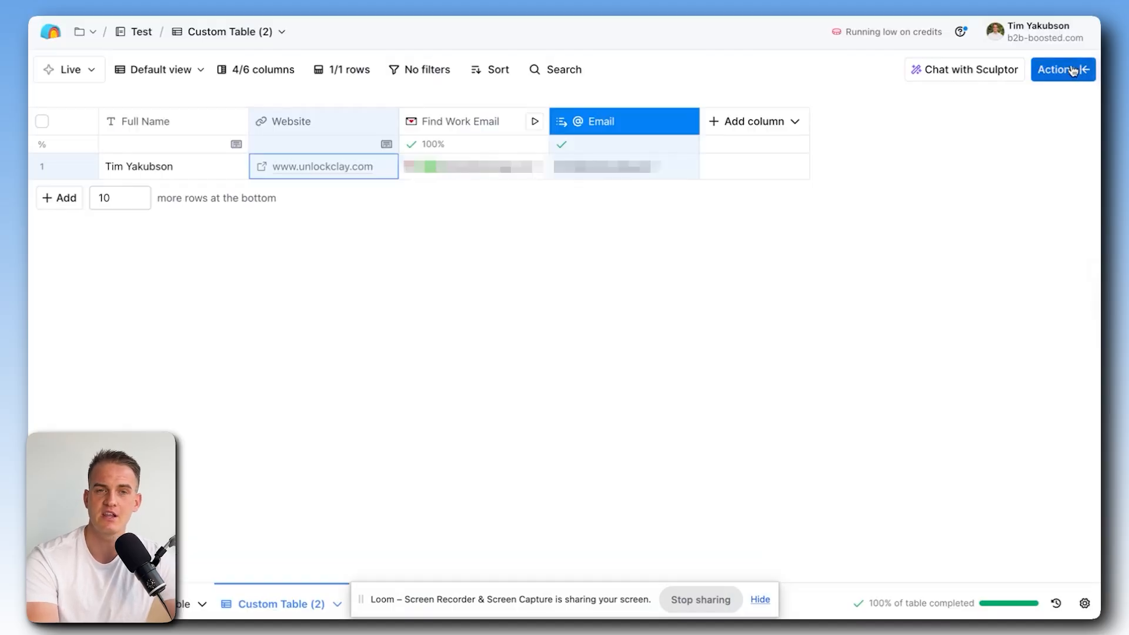
Open the ChatGPT: Generate text enrichment and try inserting a reference to the Full Name column in its prompt.
click(1073, 71)
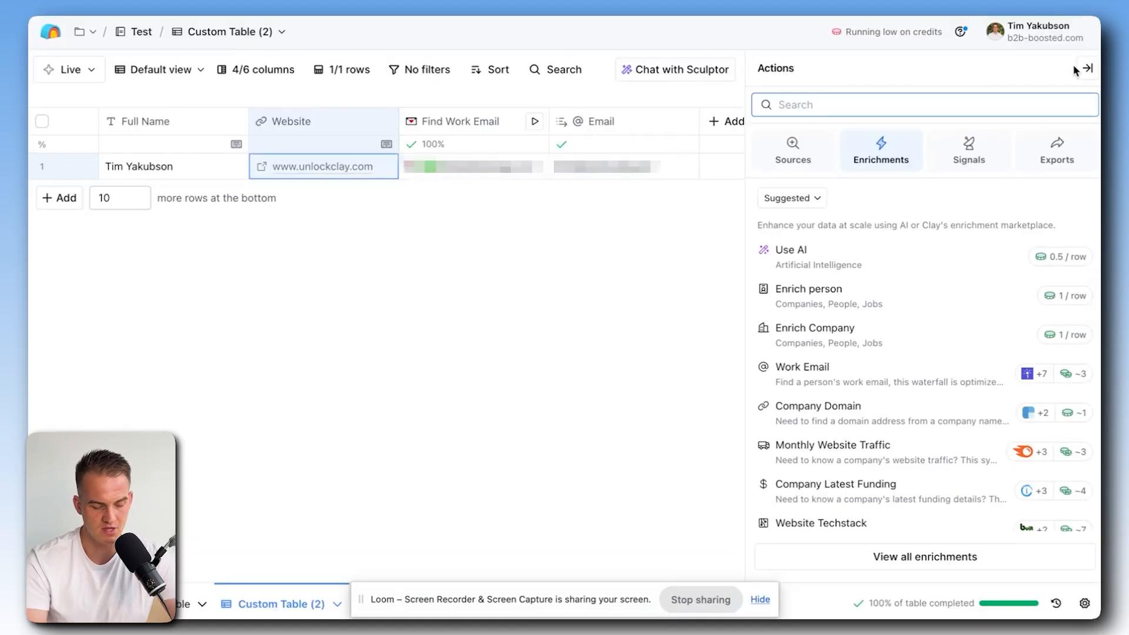
text(chatgpt)
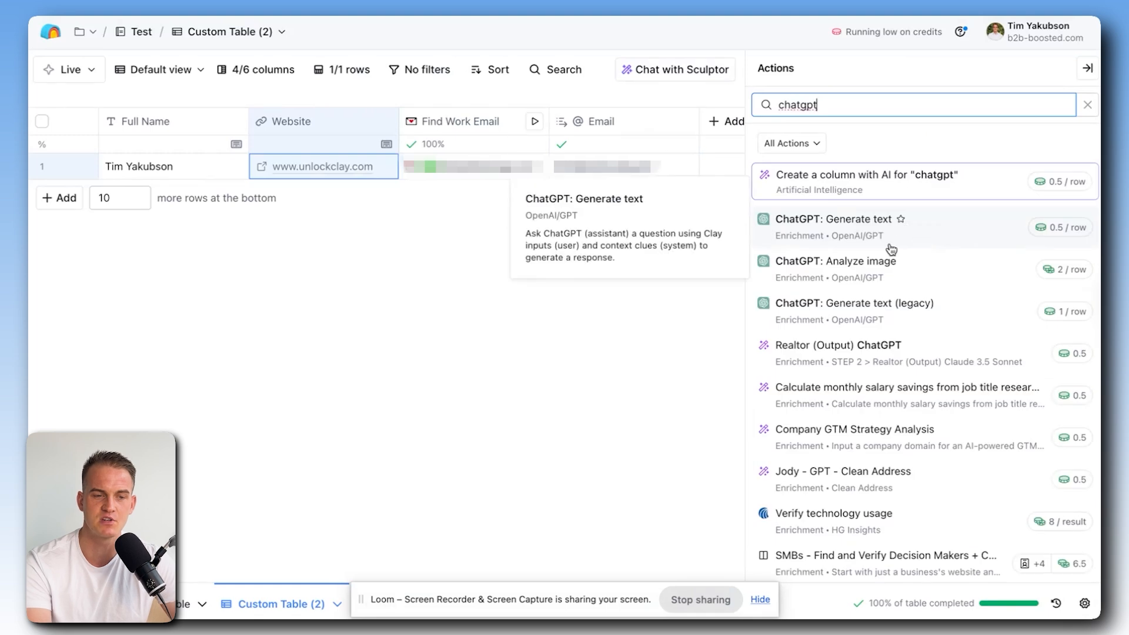
click(927, 235)
text(/)
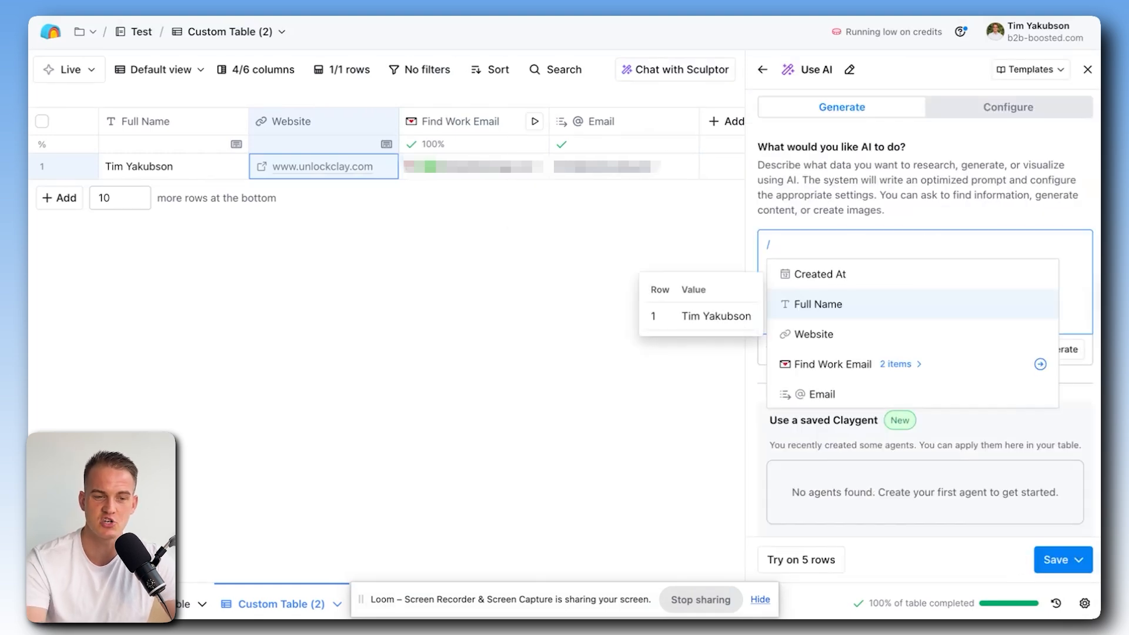
click(860, 309)
key(BackSpace)
key(BackSpace)
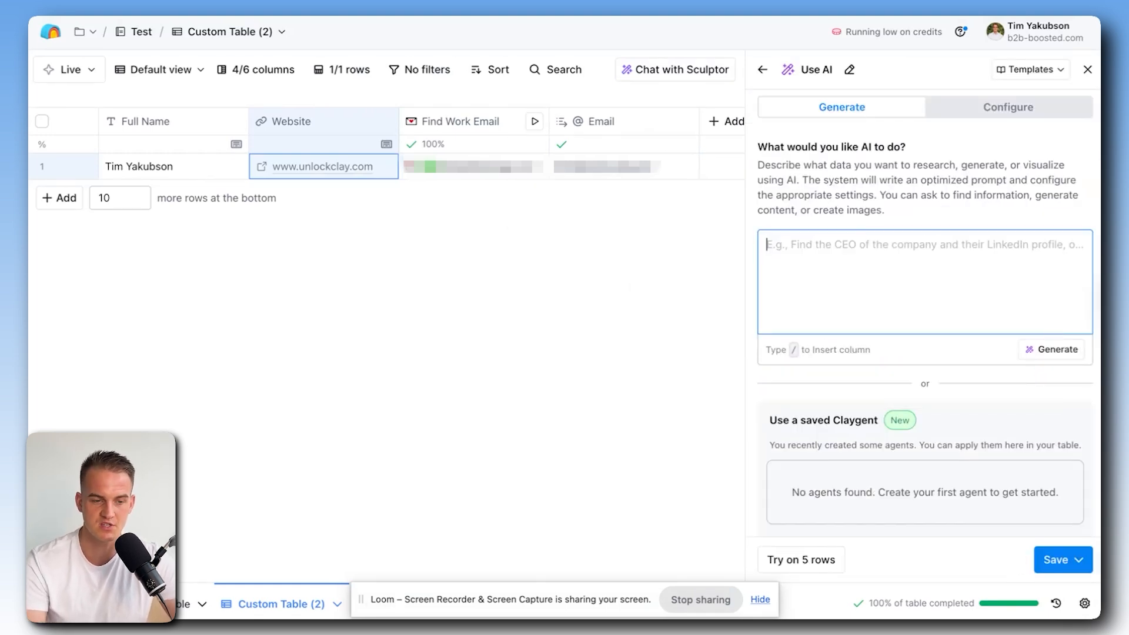
Draft the AI prompt "find me the linkedin profile of" and start a column reference after it.
text(find me the)
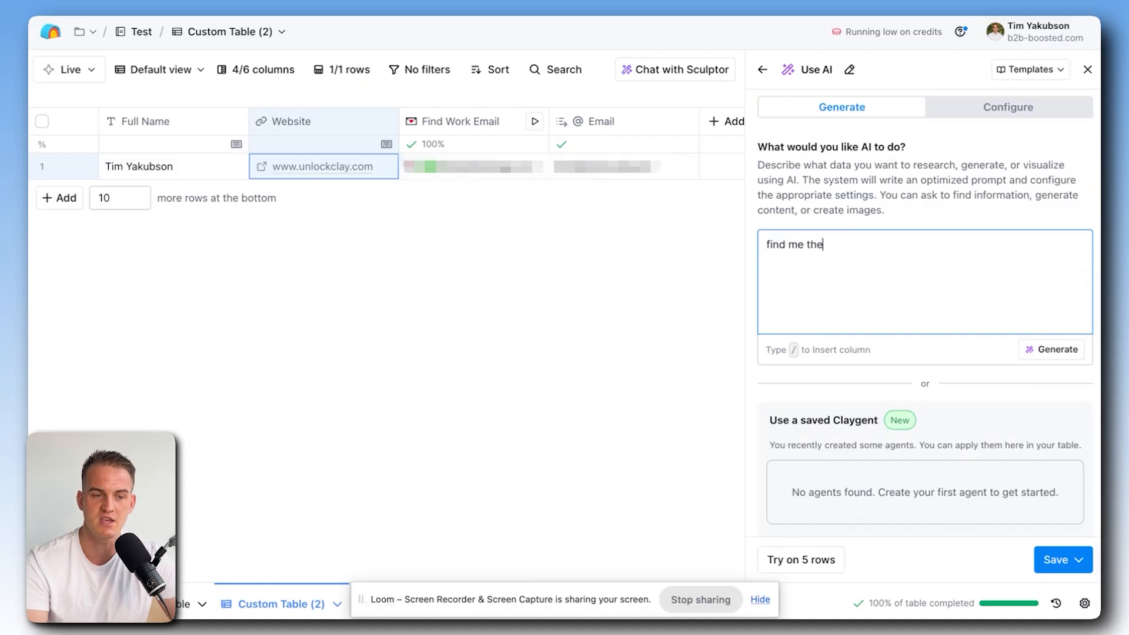
text( linkedin profile of )
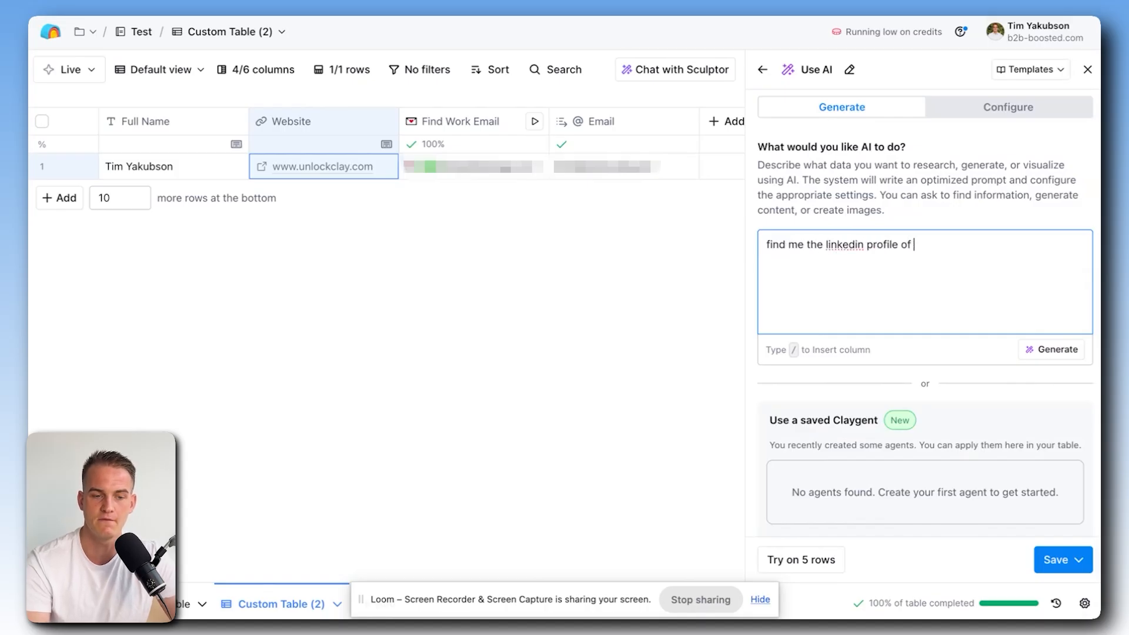
text(/)
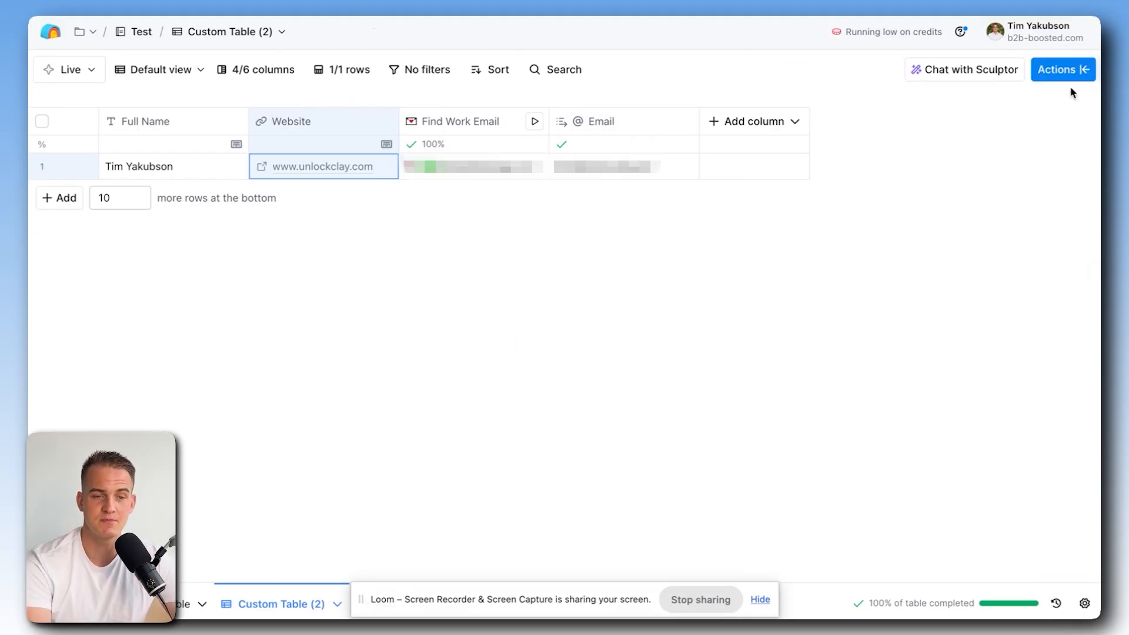
View the table's available data sources and the CSV import dialog, leaving it without importing a file.
click(1061, 70)
click(798, 157)
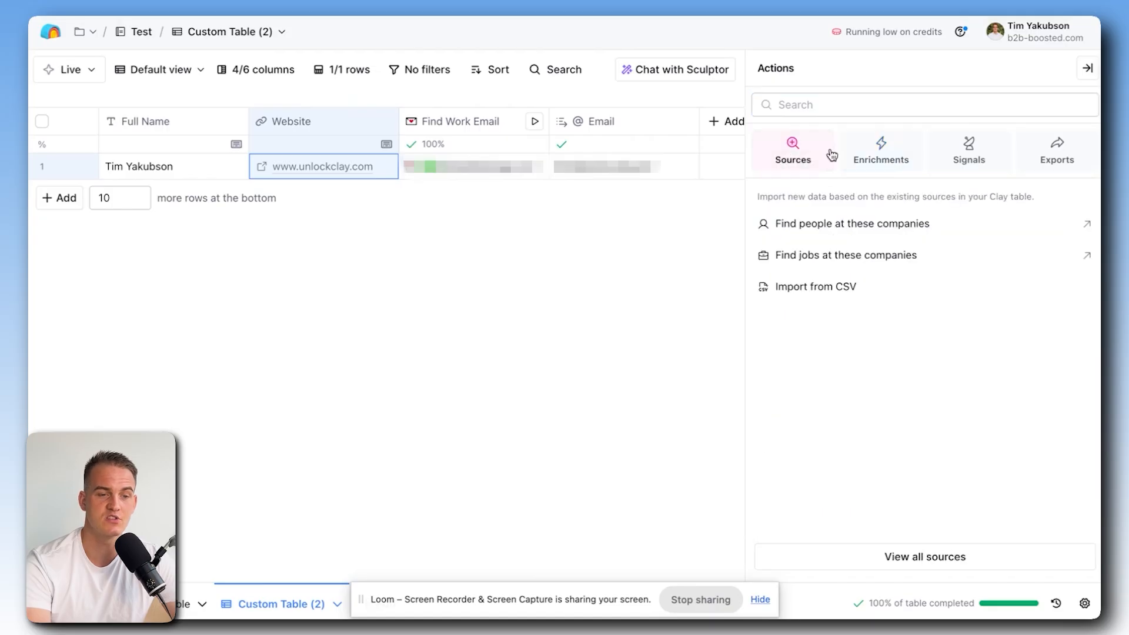
click(815, 287)
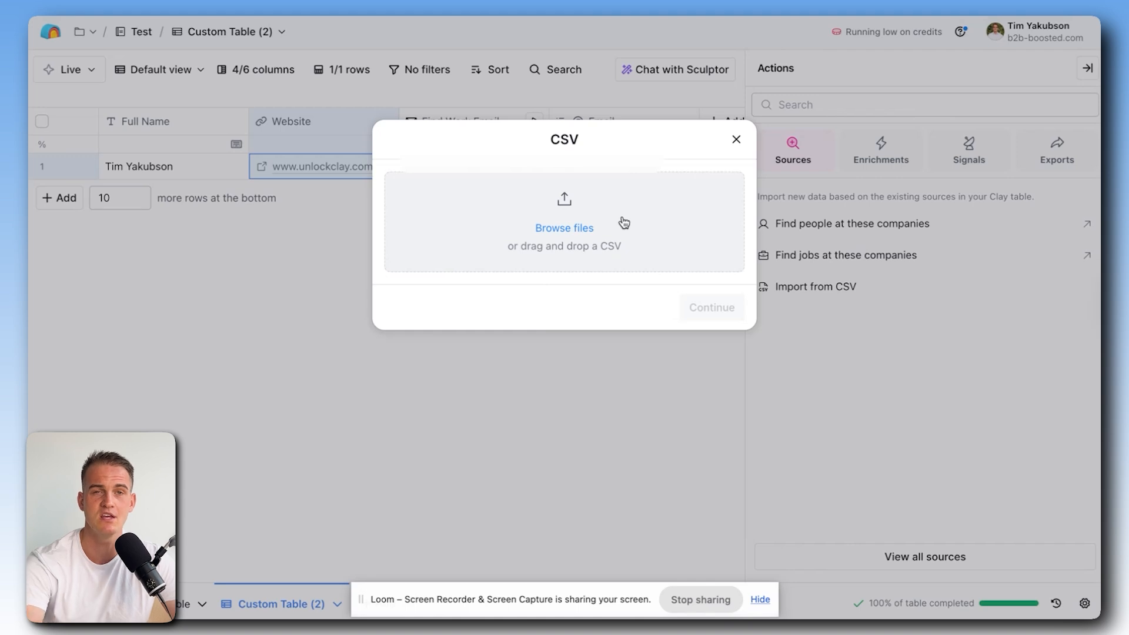
click(736, 140)
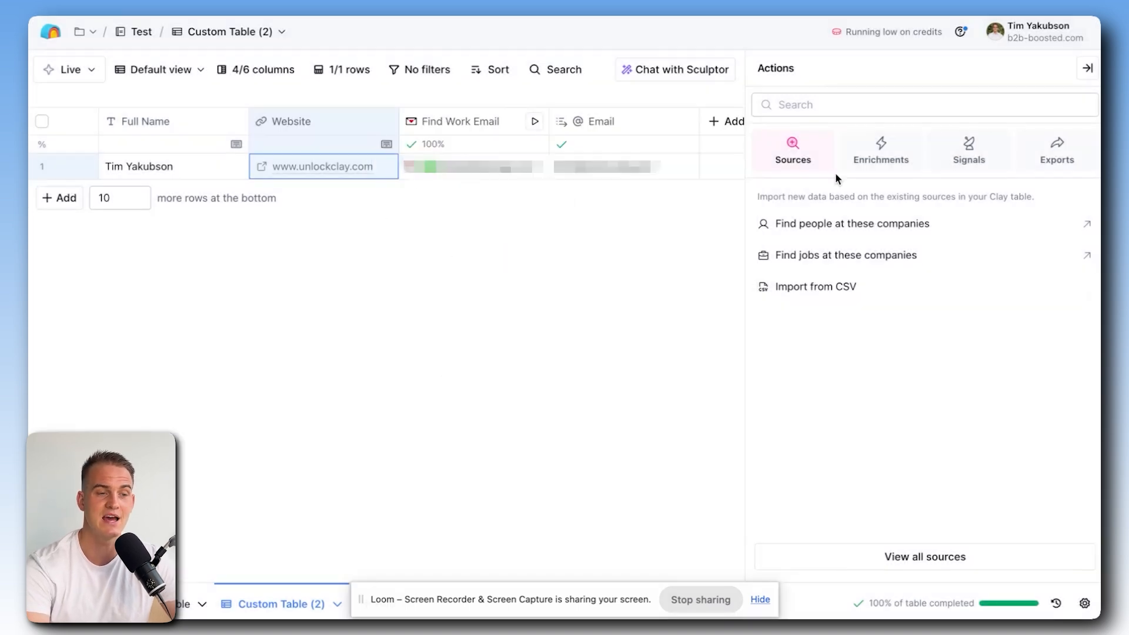
Search the table actions for "add lead to campaign" and review the matching campaign integrations.
click(1087, 68)
click(1059, 73)
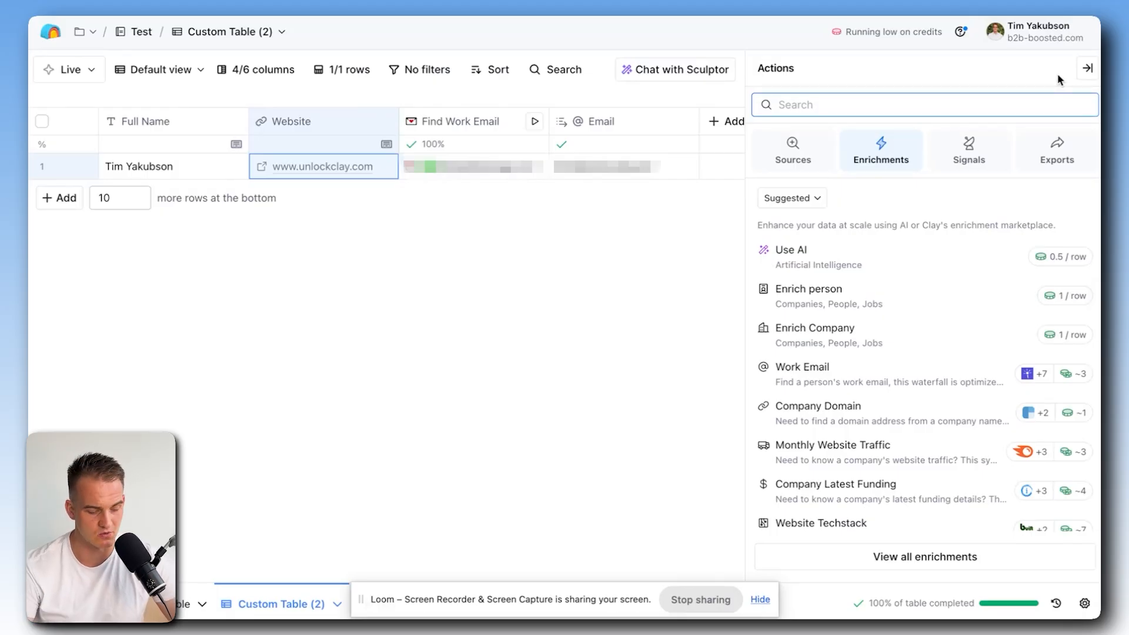
text(add lead to cam)
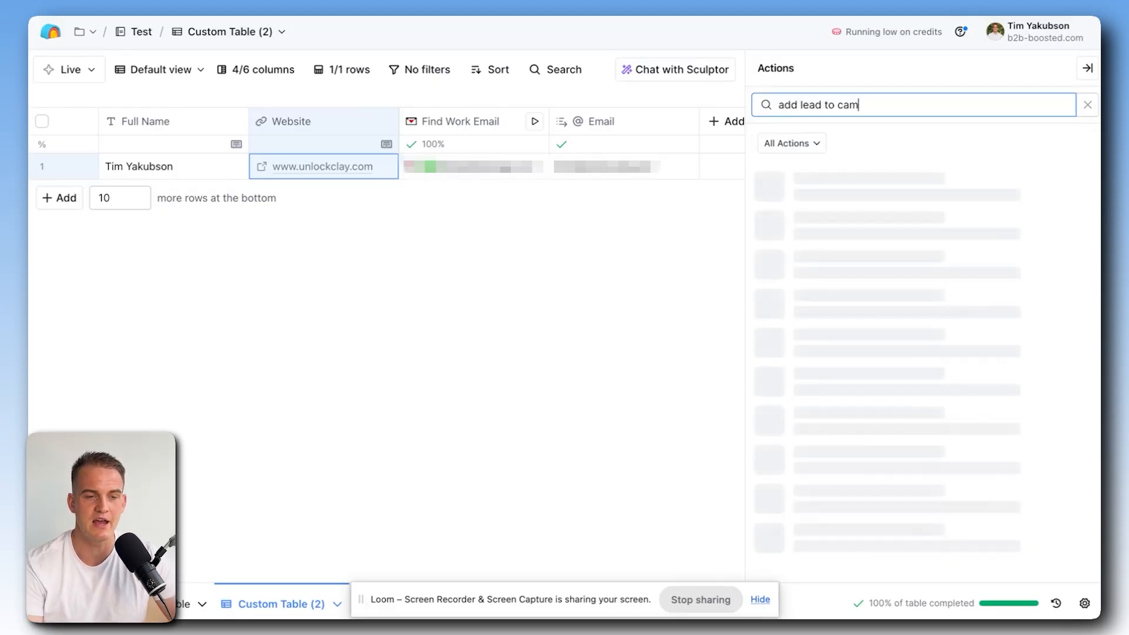
text(paign)
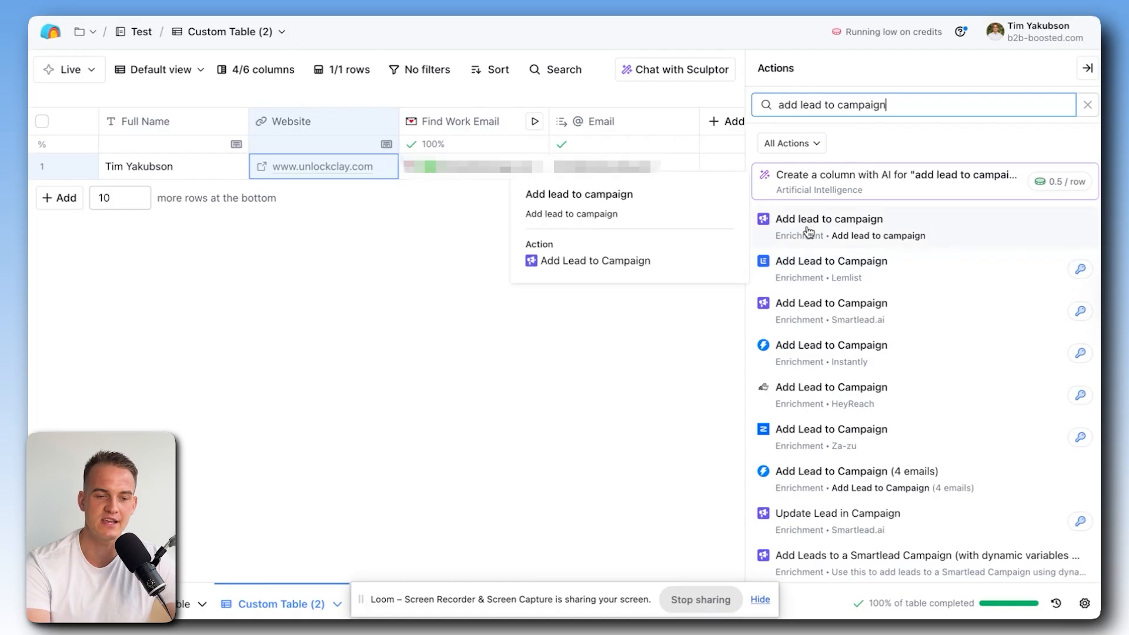
mouse_move(922, 333)
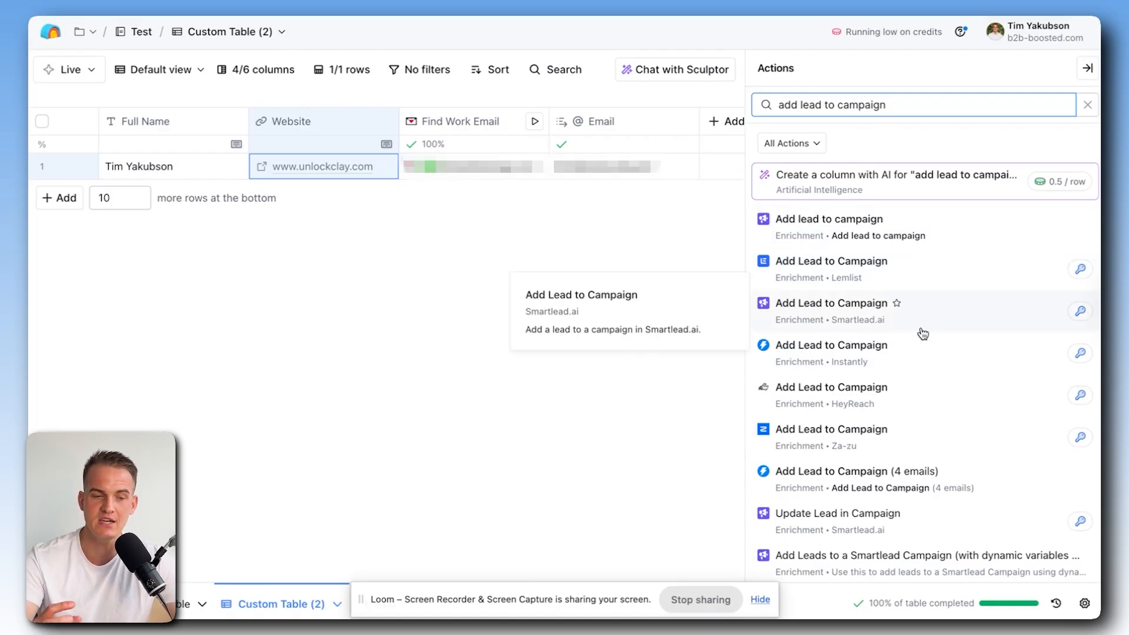
mouse_move(902, 393)
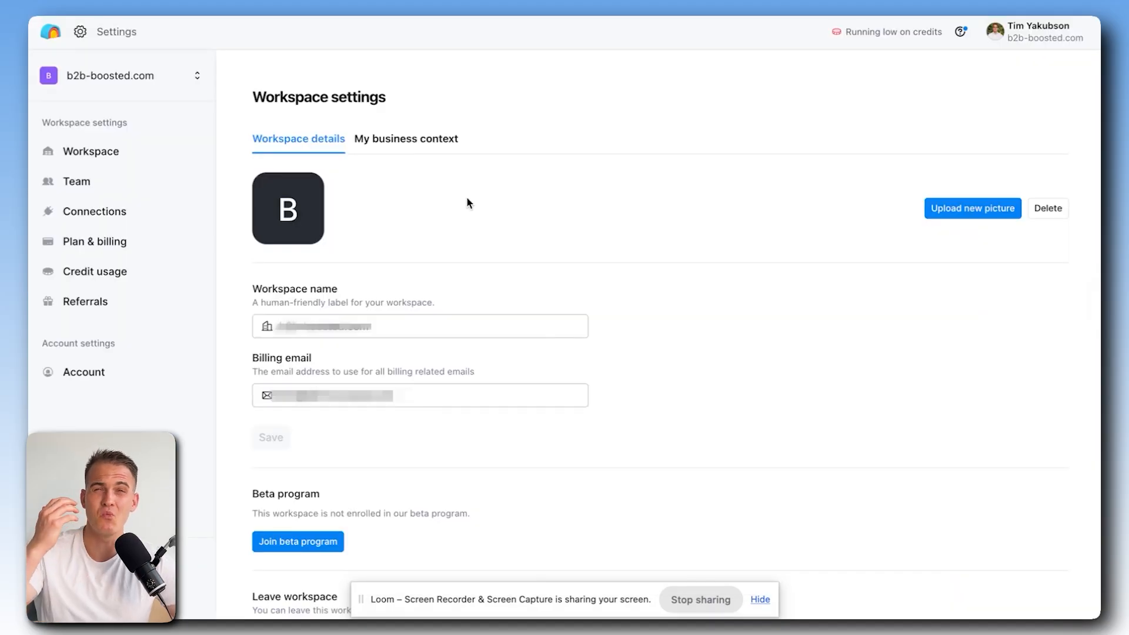
Examine the workspace's credit usage report for credits used per folder, workbook and table.
click(108, 274)
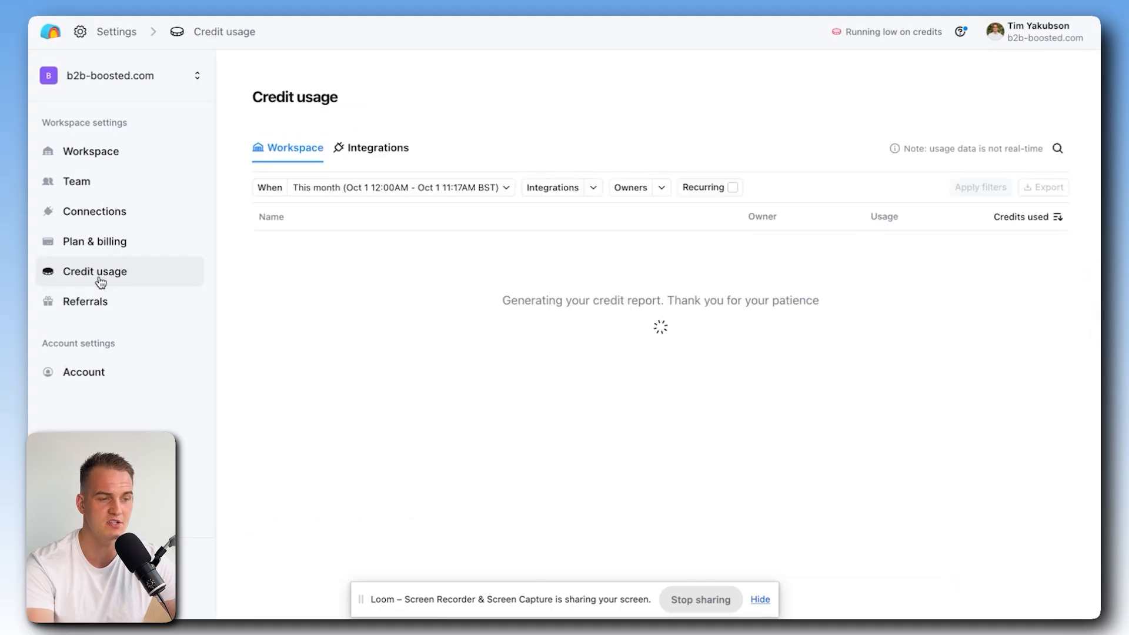
scroll(517, 282, down, 1)
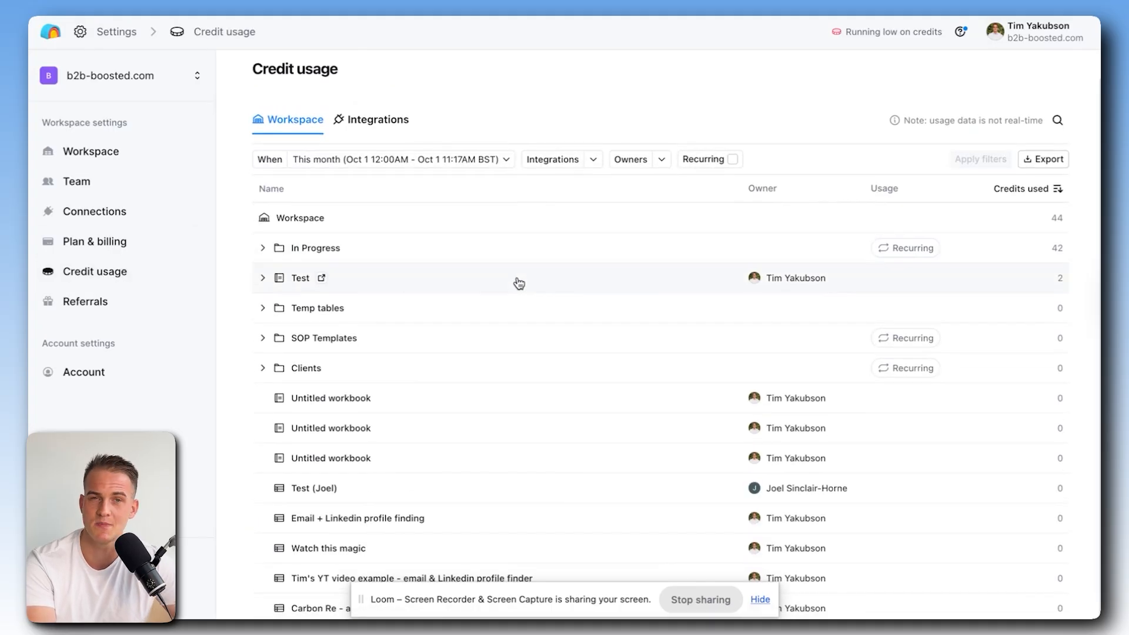
scroll(508, 291, up, 1)
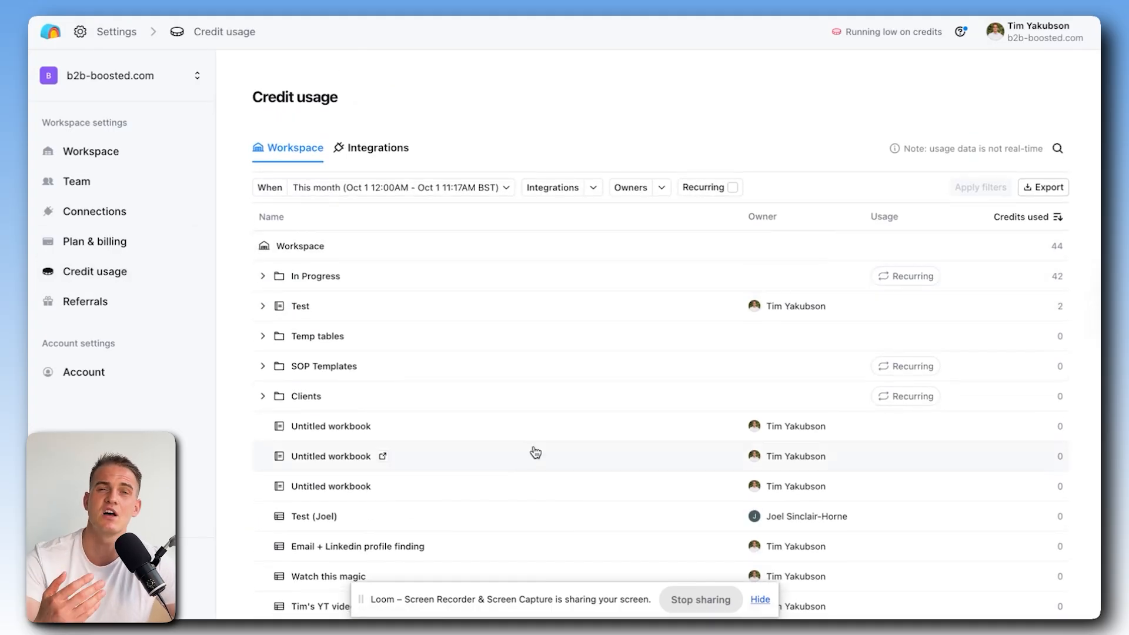
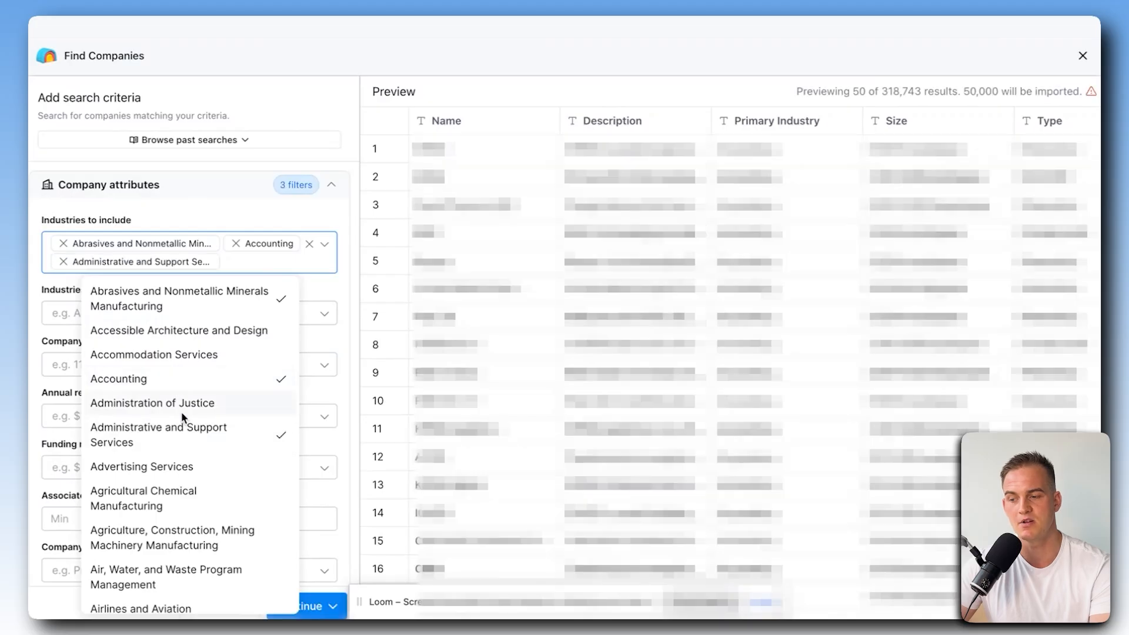
Swap Administrative and Support Services for Administration of Justice in the included industries, adding Agricultural Chemical Manufacturing, the electrical appliances entry and Automotive.
click(179, 408)
click(193, 460)
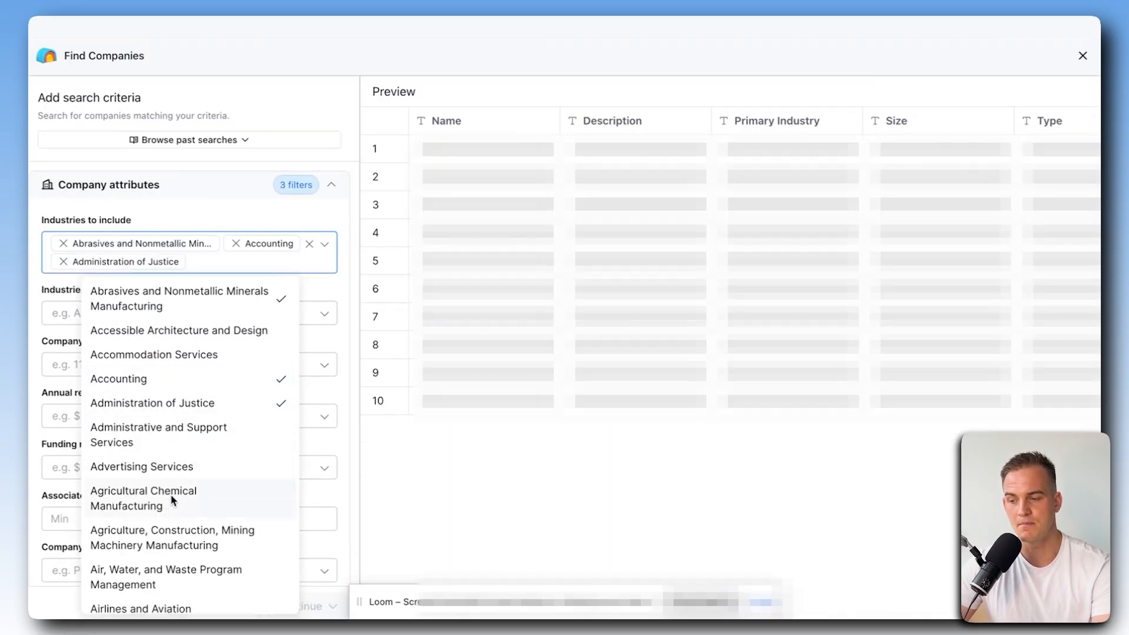
click(171, 497)
scroll(177, 496, down, 5)
click(184, 496)
scroll(177, 484, down, 5)
click(177, 487)
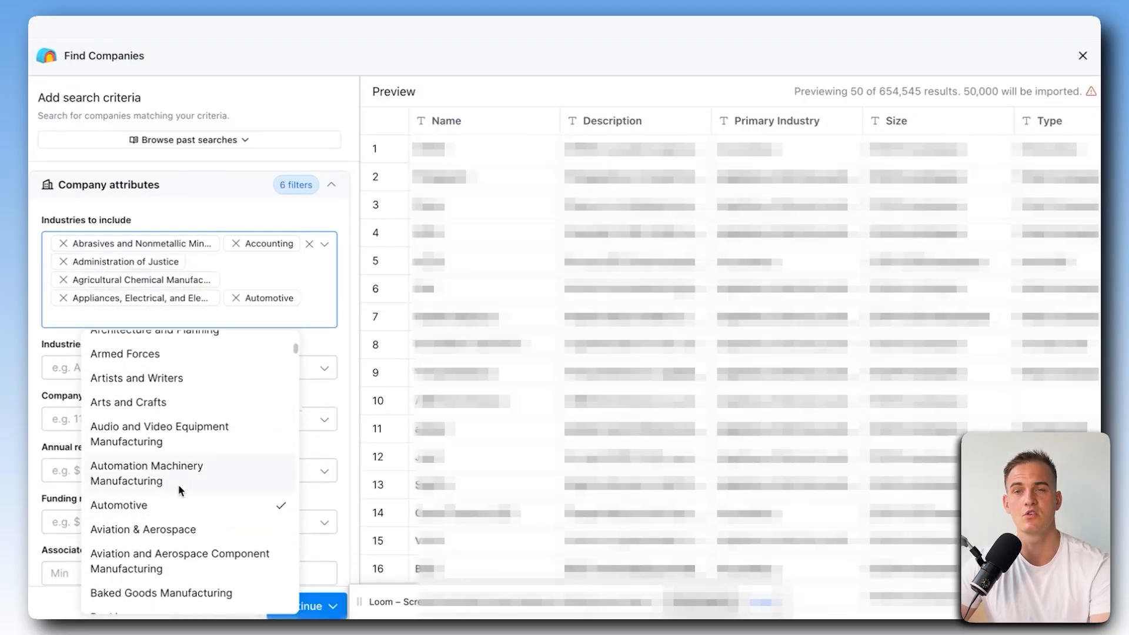
Add Arts and Crafts, Aviation & Aerospace, and Boilers, Tanks, and Shipping Container Manufacturing to the included industries.
click(187, 389)
click(209, 520)
scroll(208, 518, down, 5)
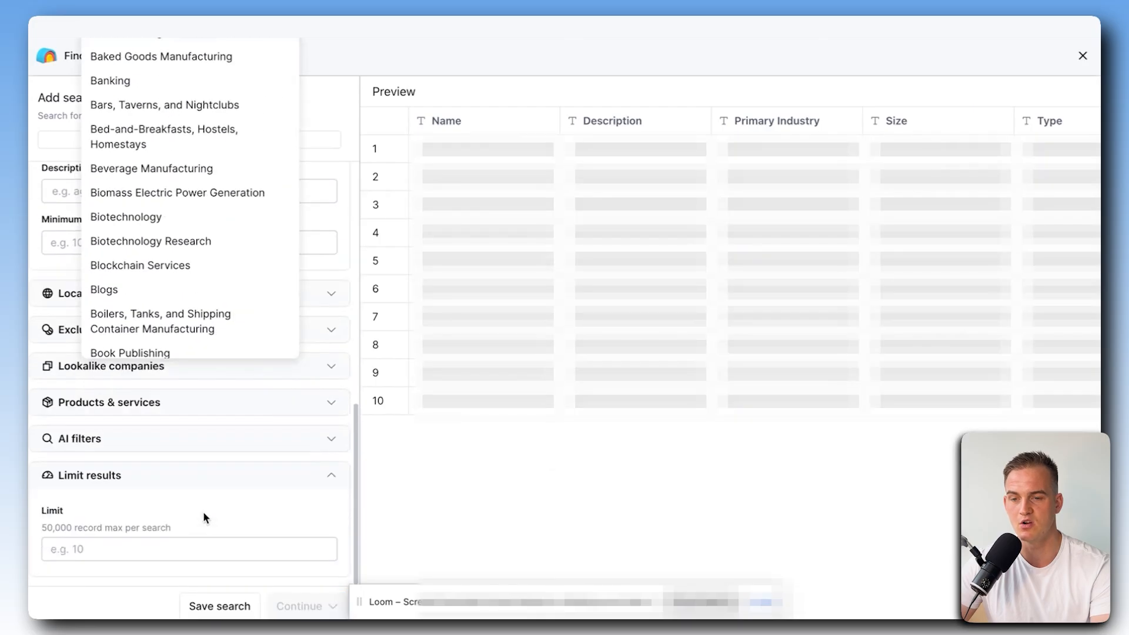
click(183, 314)
click(318, 292)
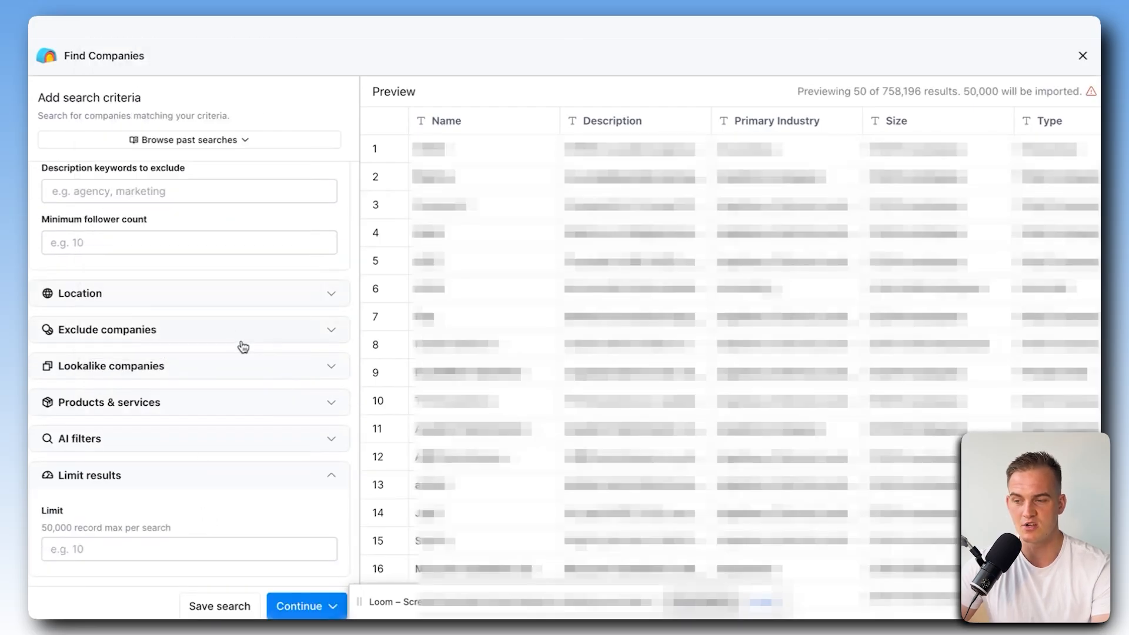
Restrict the company search location to include only the United States.
click(191, 296)
click(189, 353)
text(stat)
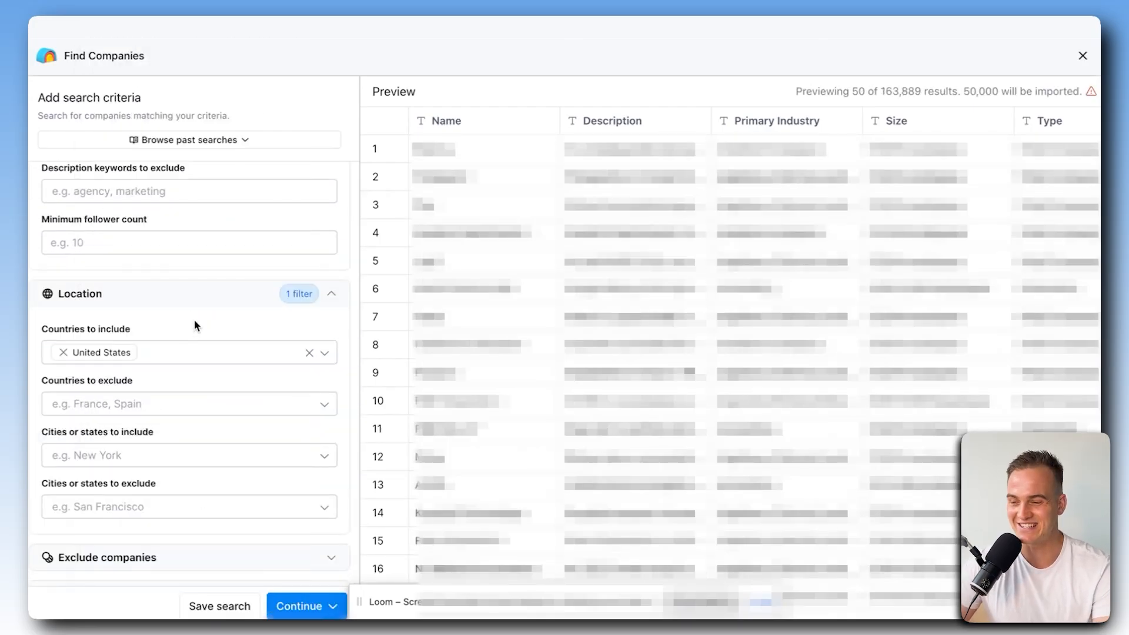
Filter the companies by size to 11-50 employees and 51-200 employees.
scroll(196, 325, down, 3)
scroll(192, 313, up, 6)
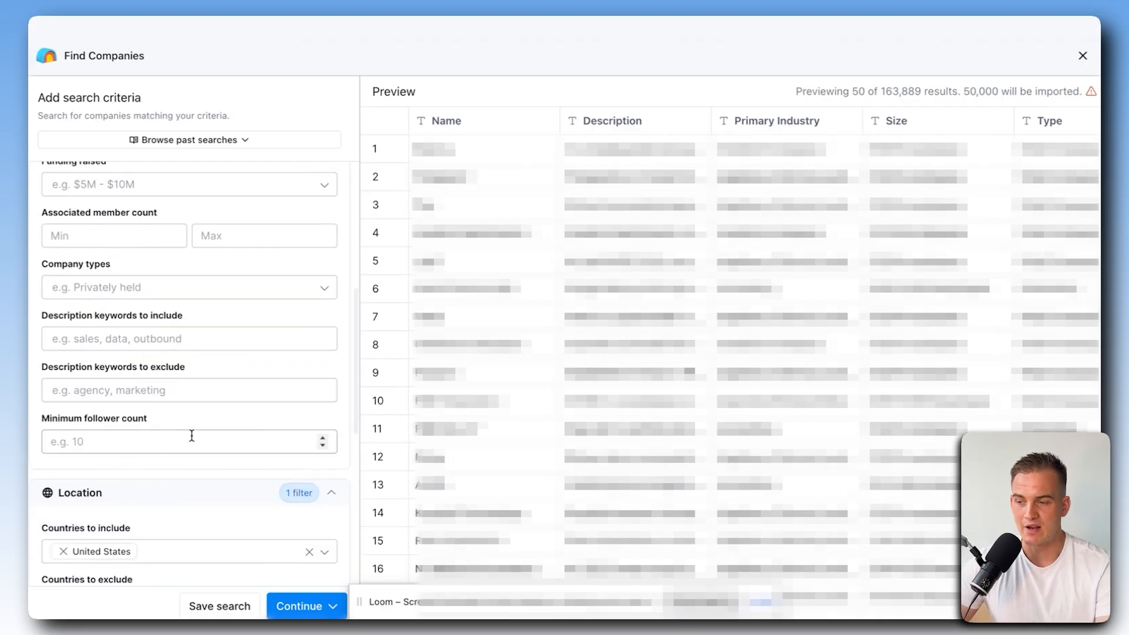
scroll(145, 369, up, 5)
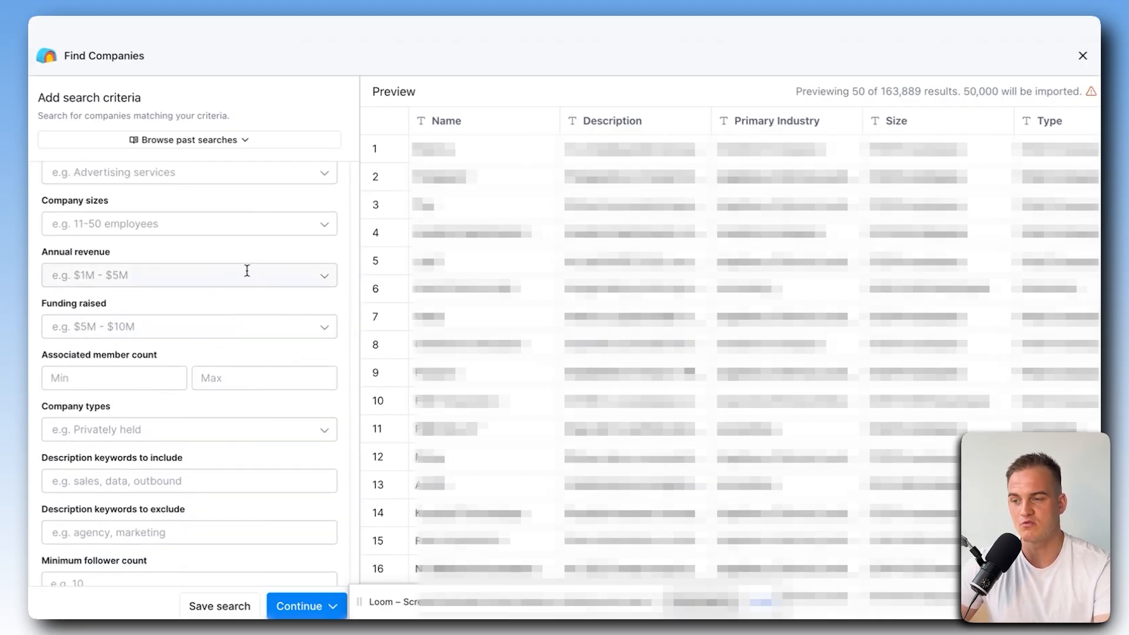
scroll(257, 255, up, 3)
click(250, 297)
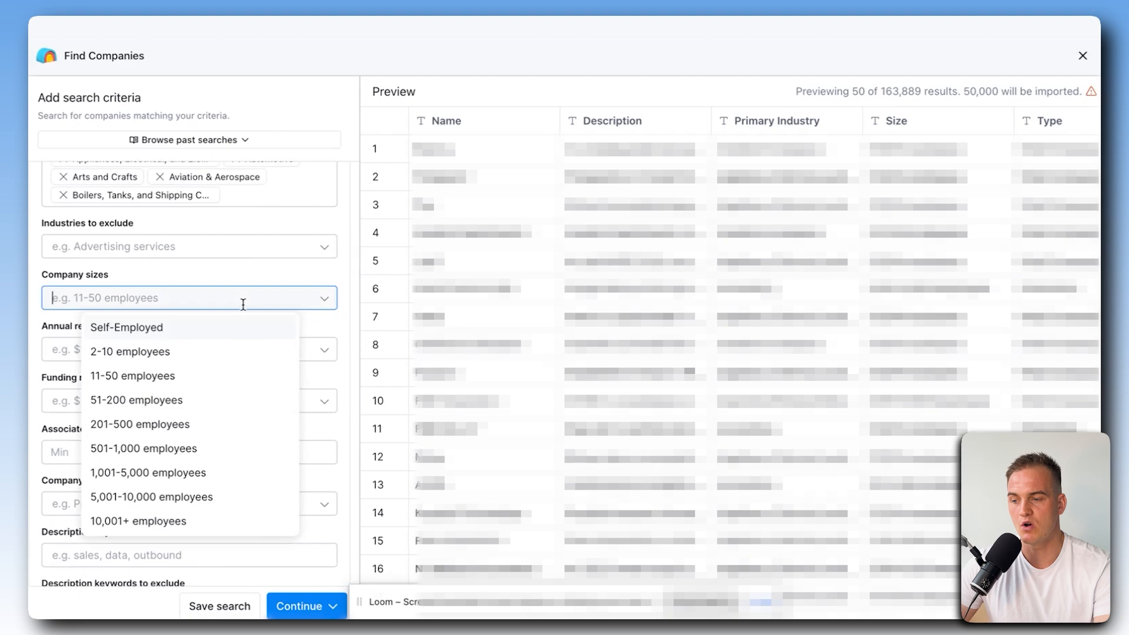
click(191, 379)
click(183, 398)
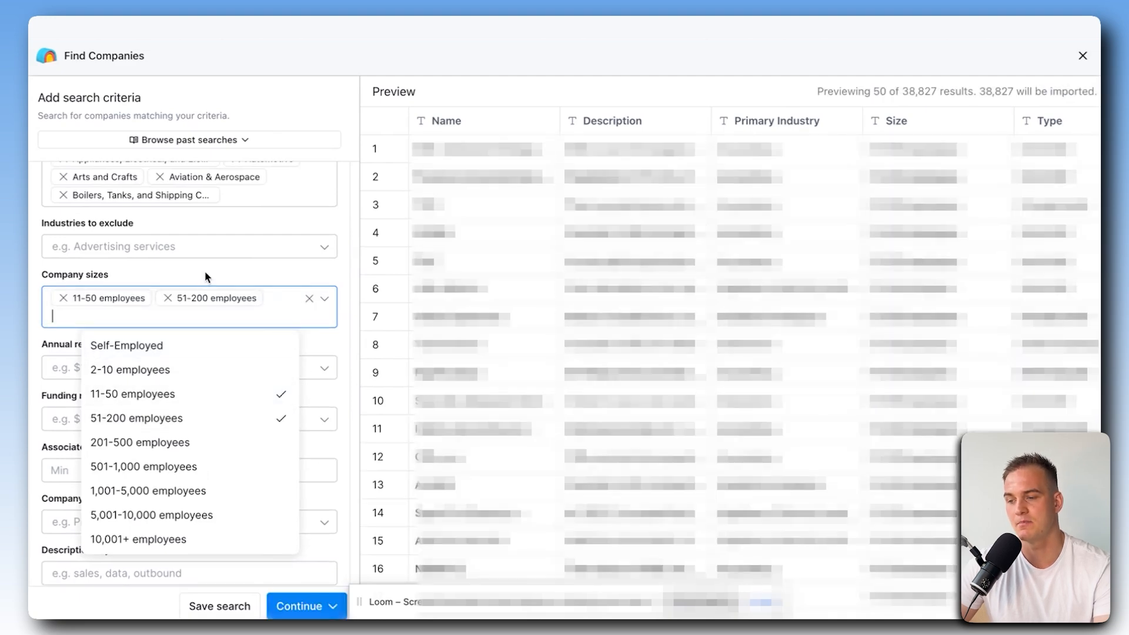
click(254, 284)
Import the company search results to a new table and look through the imported rows.
scroll(255, 312, down, 15)
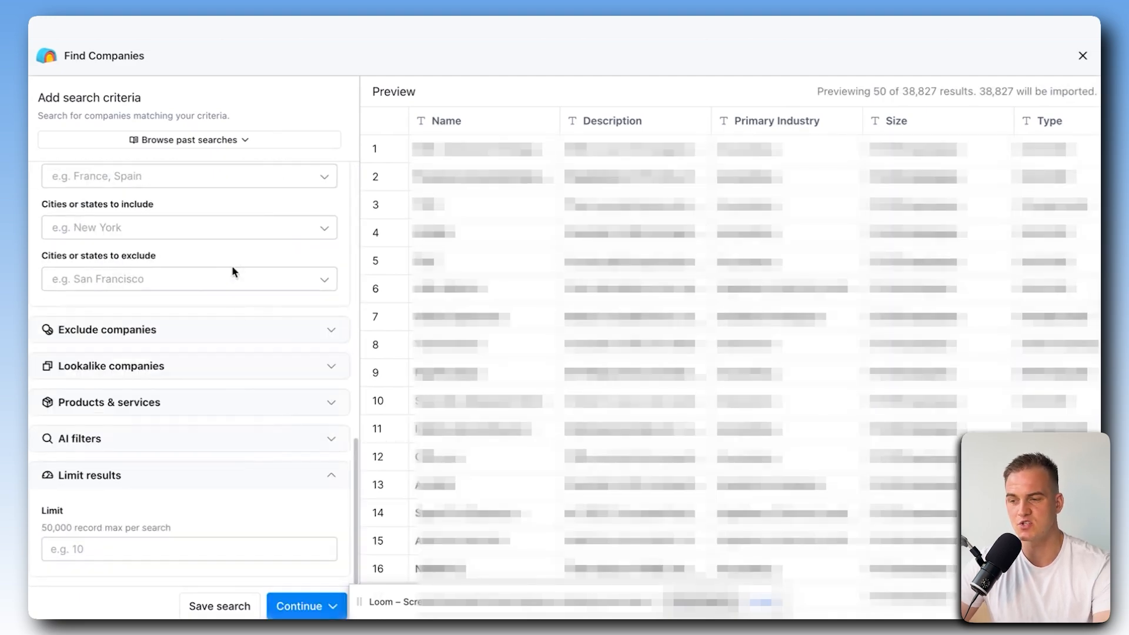
click(304, 606)
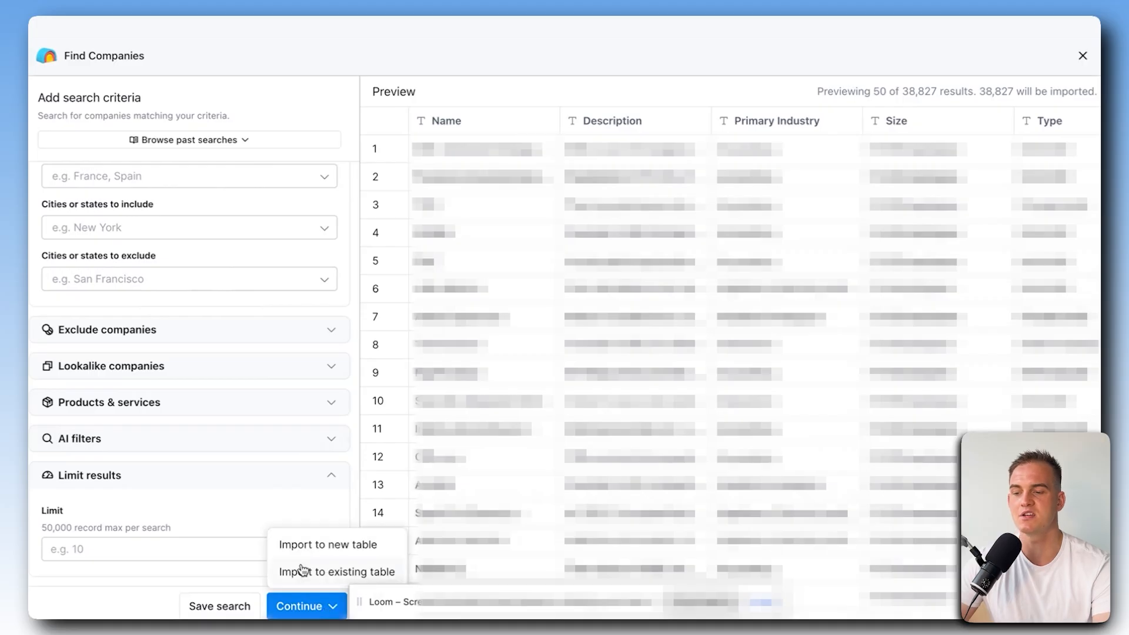
click(307, 547)
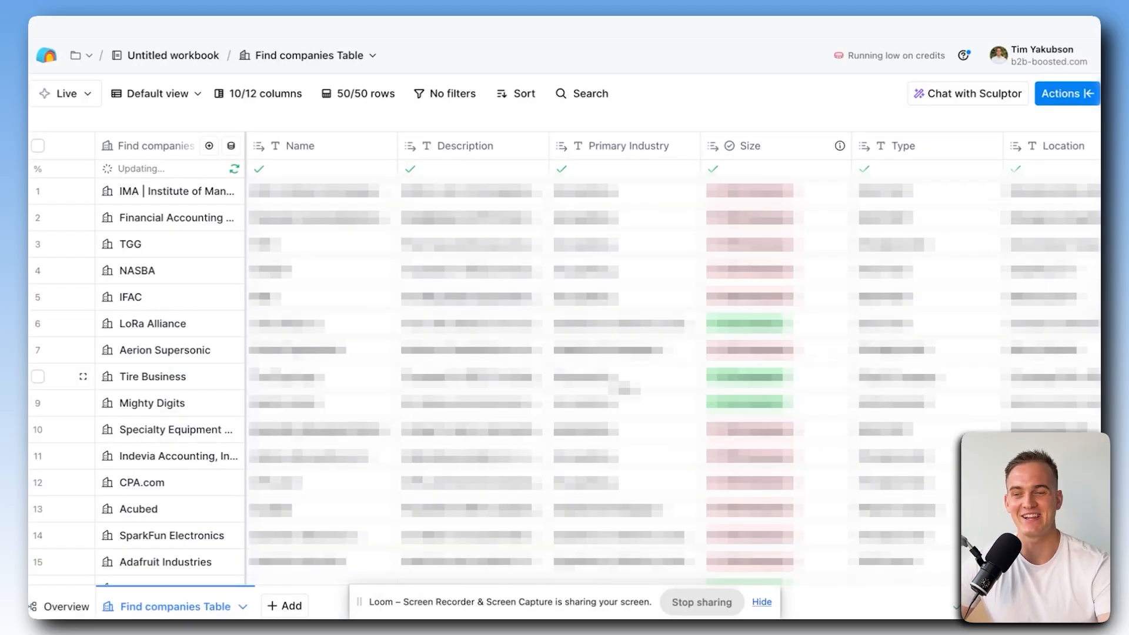
scroll(470, 377, down, 15)
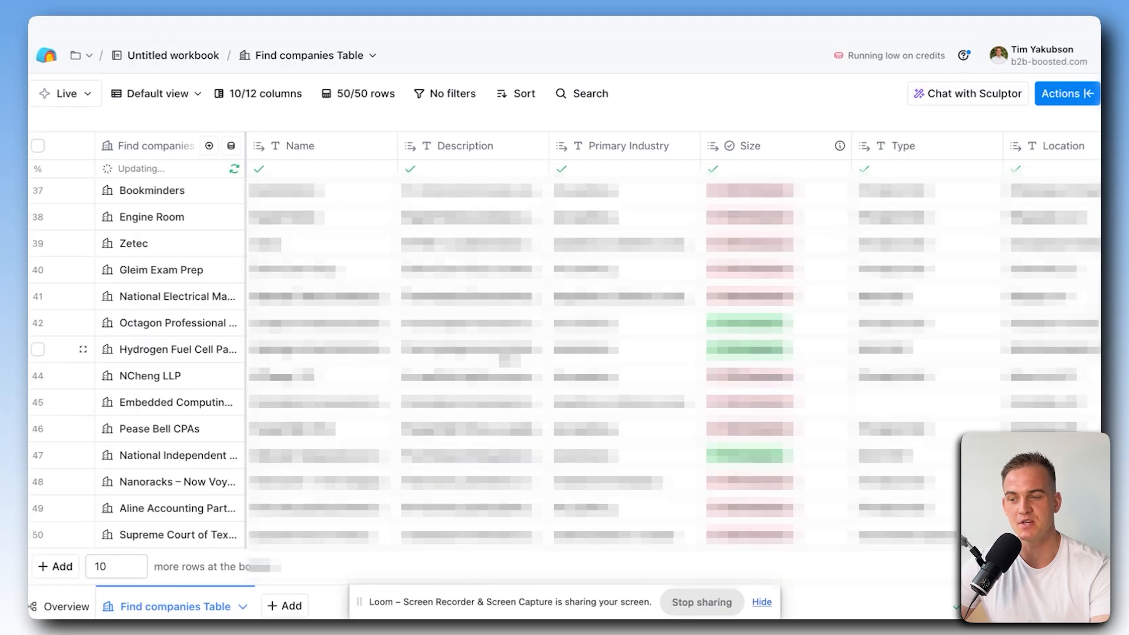
Rename the imported companies table as "Table 1 -> Company list".
click(242, 607)
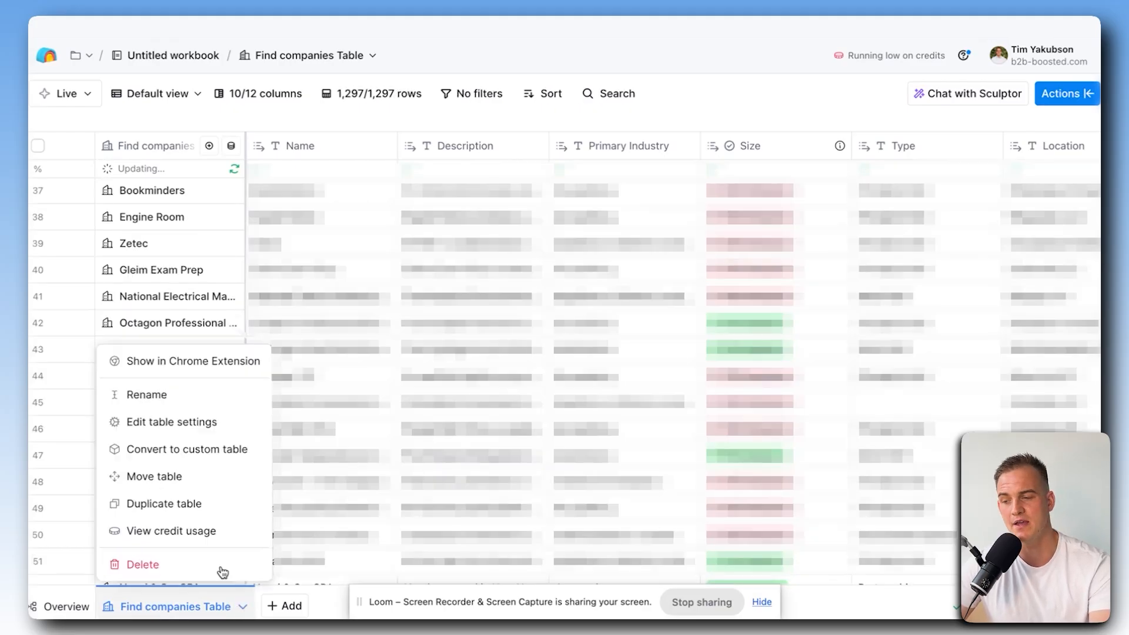
click(156, 400)
text(Table 1 ->)
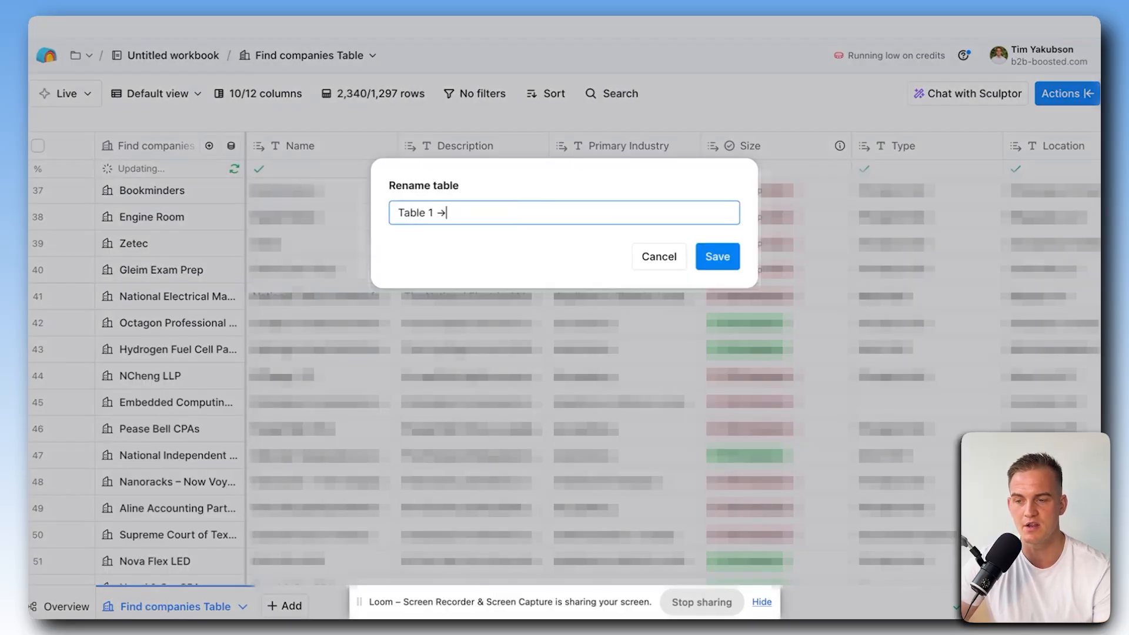
text( Company list)
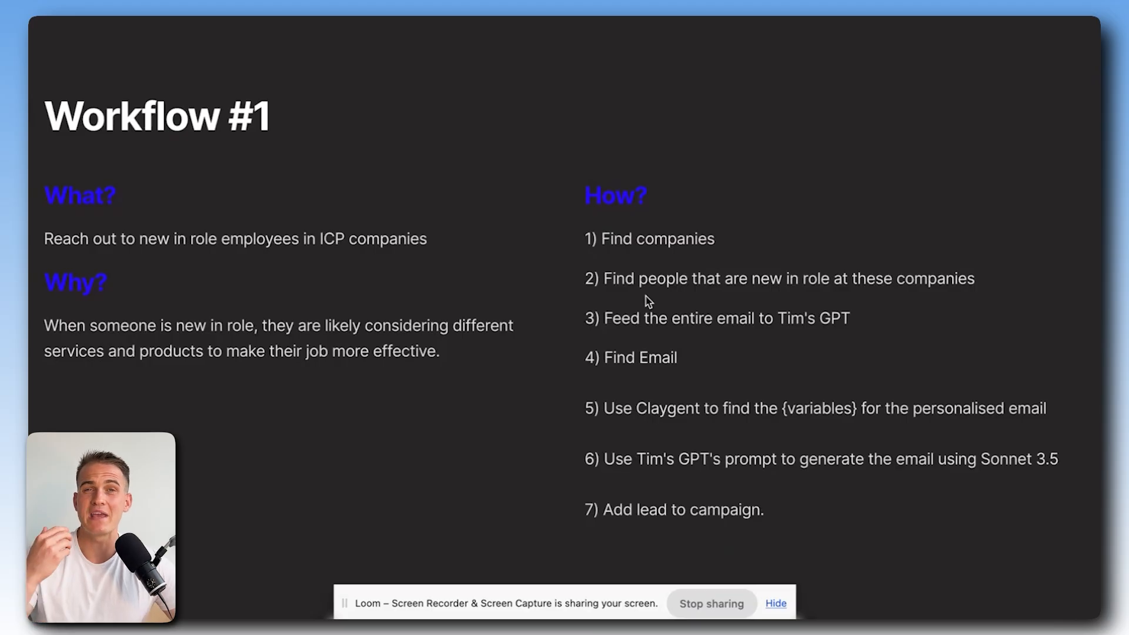
drag(604, 278, 975, 279)
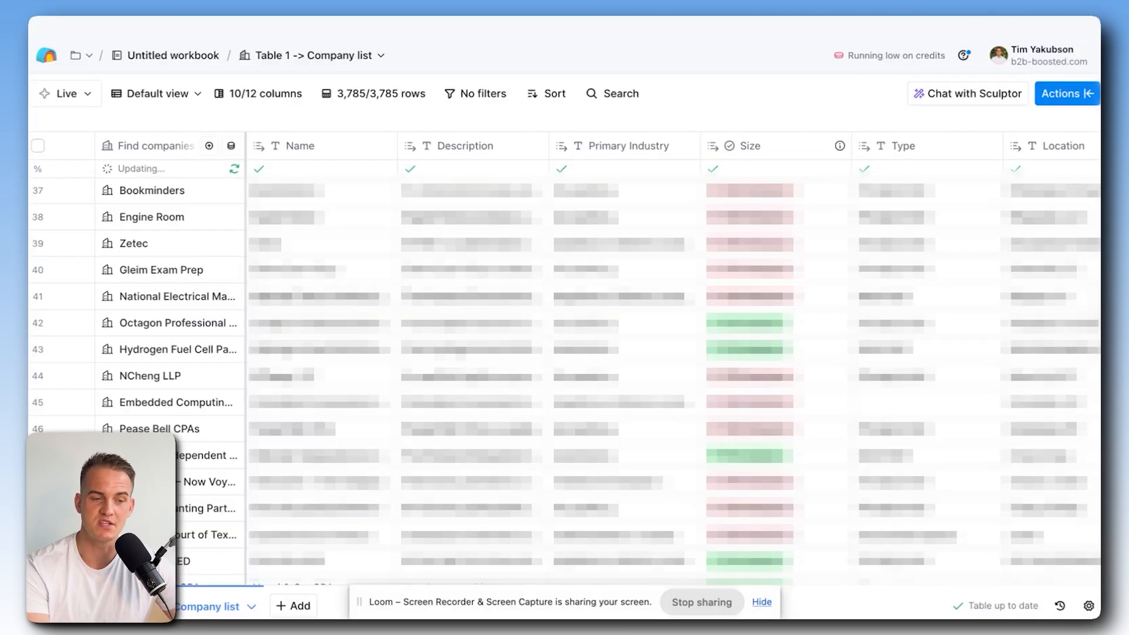
Search the company list table's actions for "find people" and open the Find people source.
click(1065, 95)
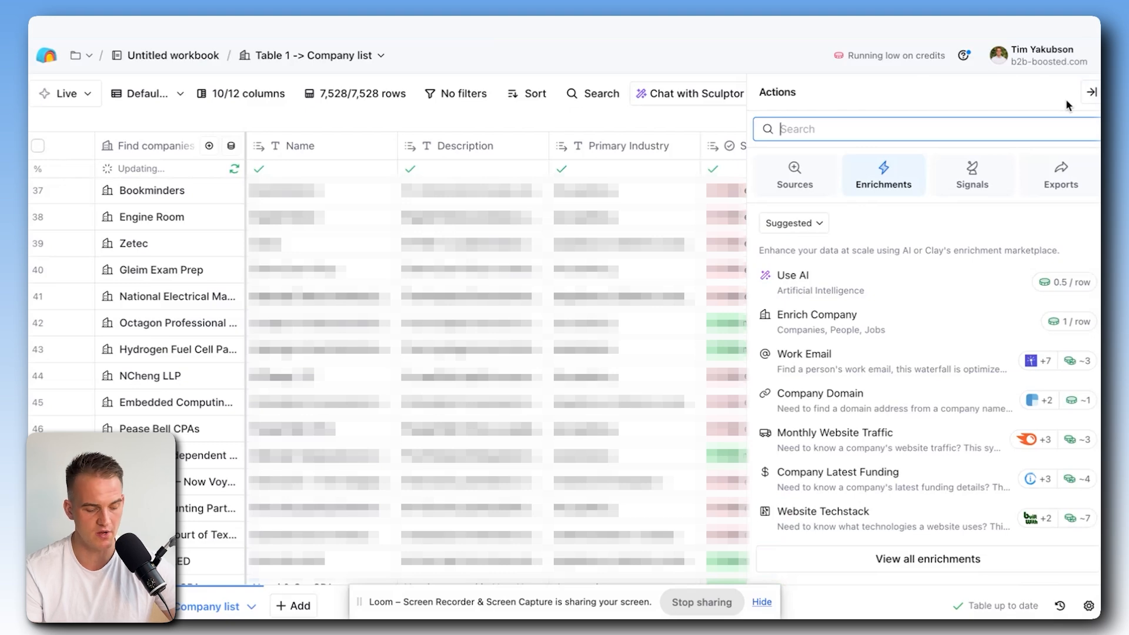
text(find people)
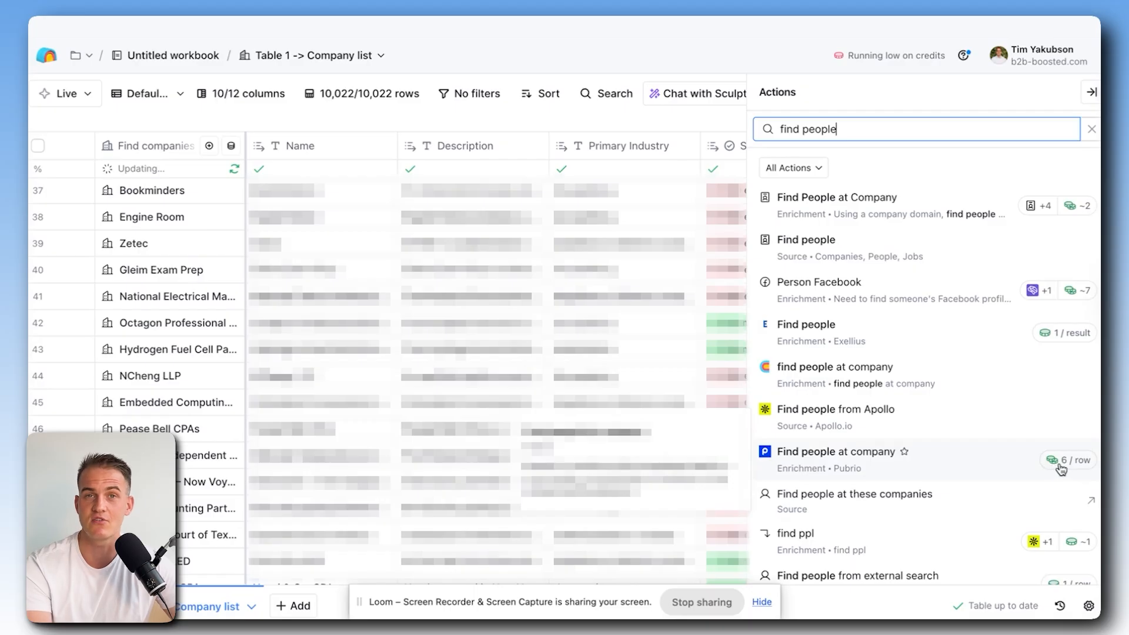
click(1052, 251)
Filter the people search to include the job titles product, design and engineering.
click(224, 231)
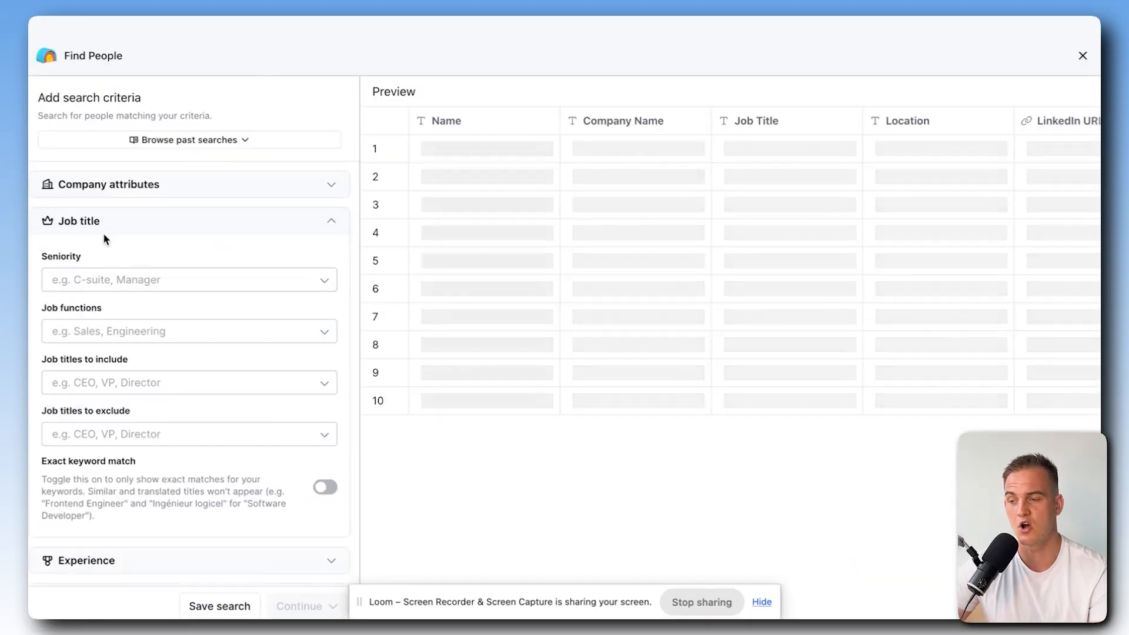
click(256, 381)
text(product)
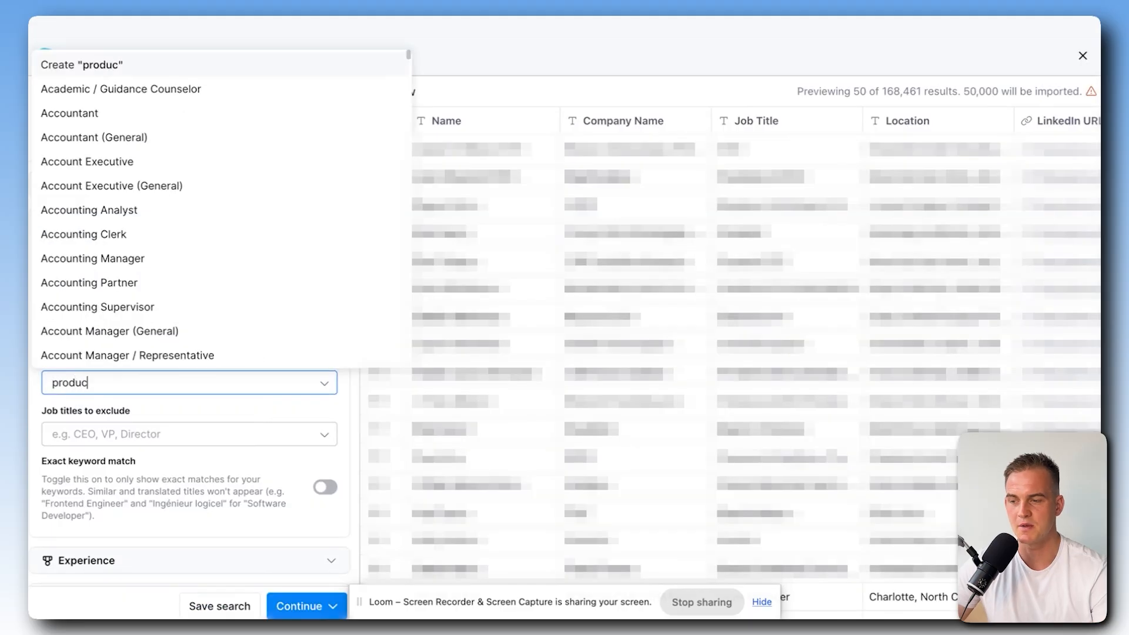
key(Return)
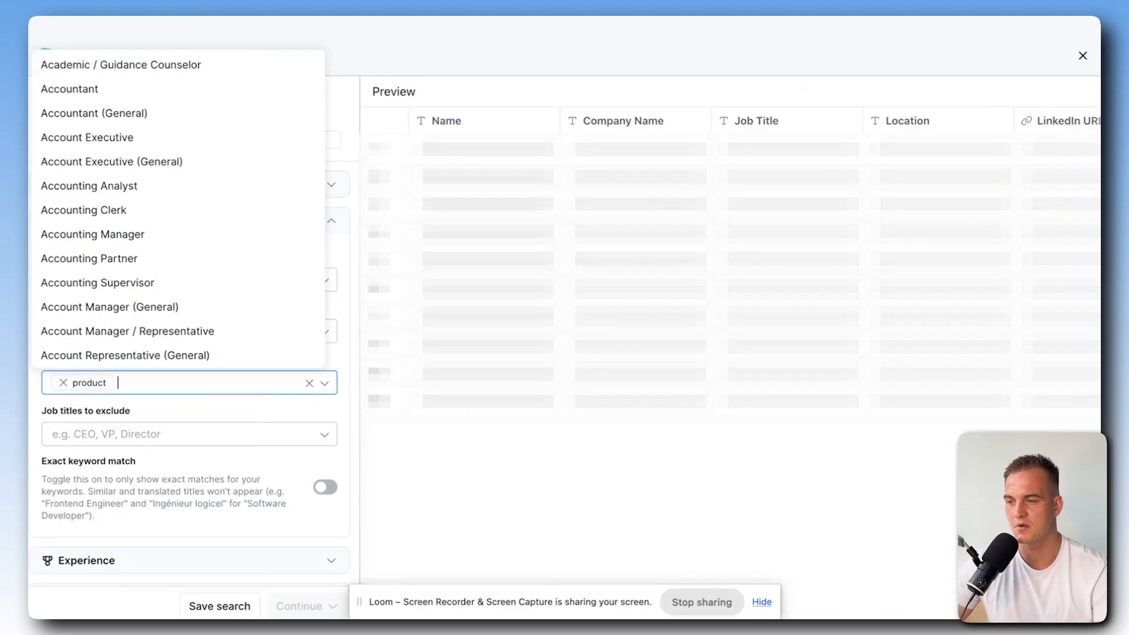
text(design)
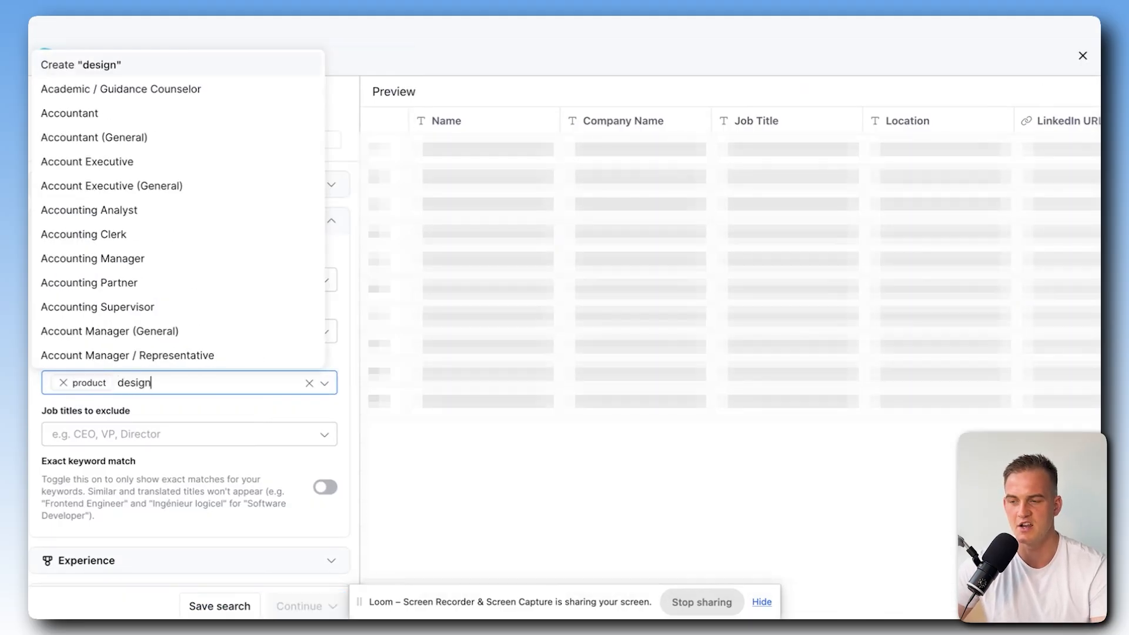
key(Return)
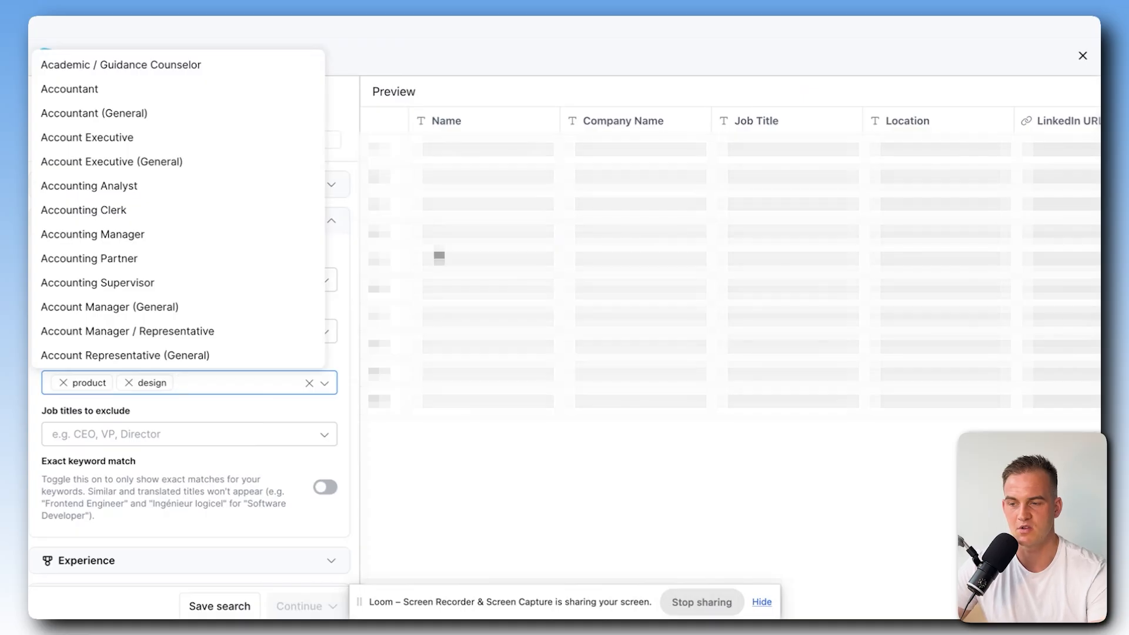
text(engineerin)
Limit the people search to 1 to 8 months in the current role.
scroll(260, 275, down, 5)
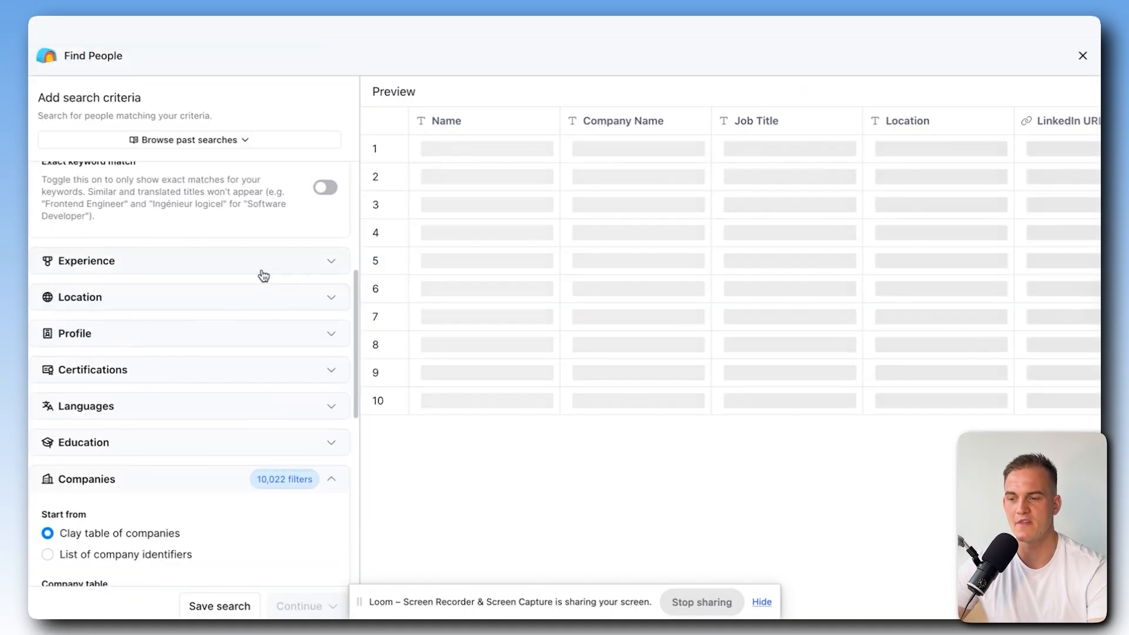
click(259, 270)
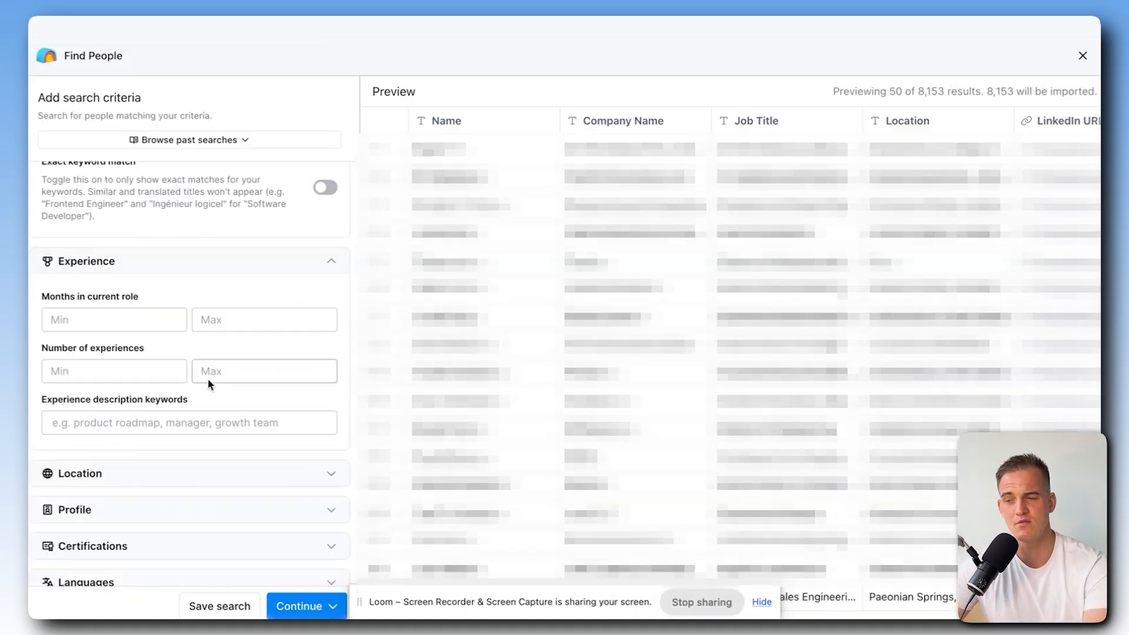
click(132, 320)
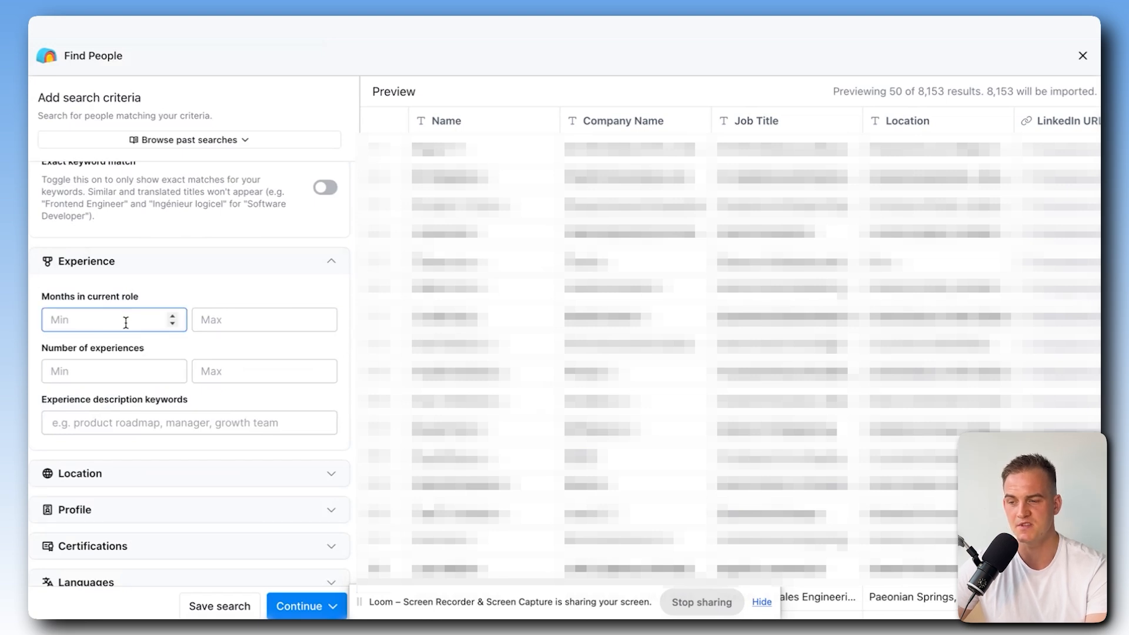
text(1)
click(245, 326)
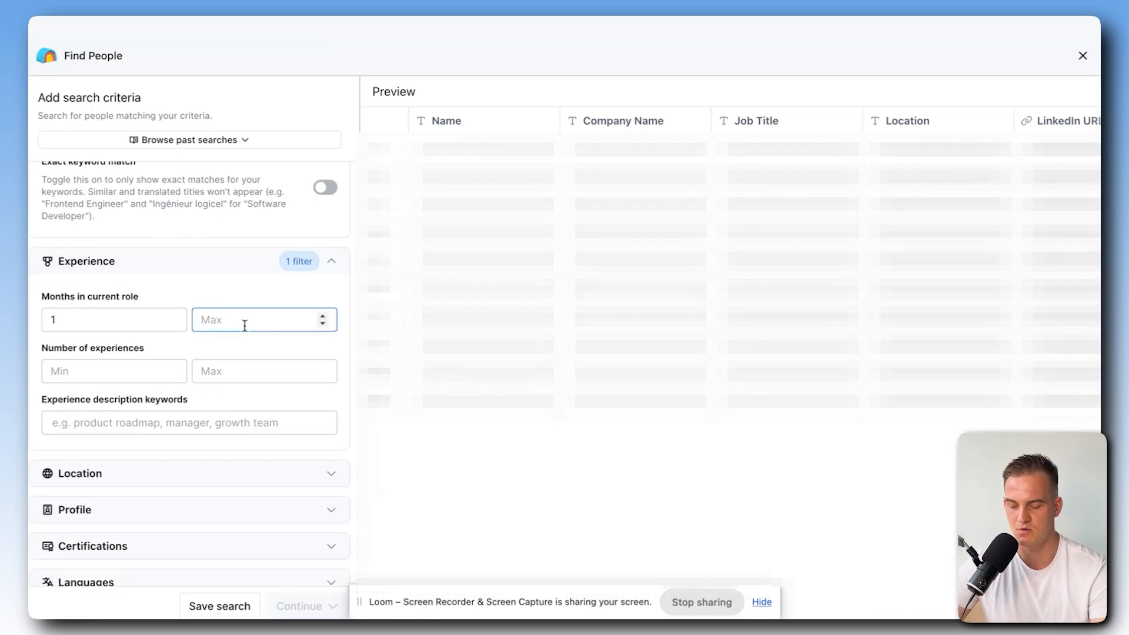
text(8)
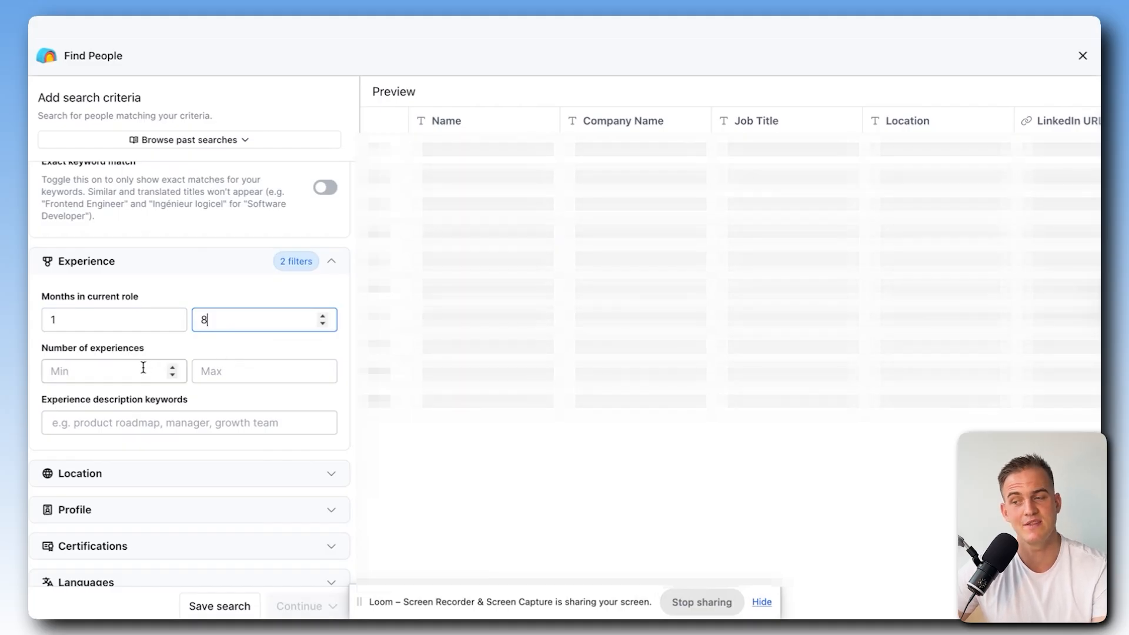
Import the people search results to a new table.
scroll(146, 366, down, 10)
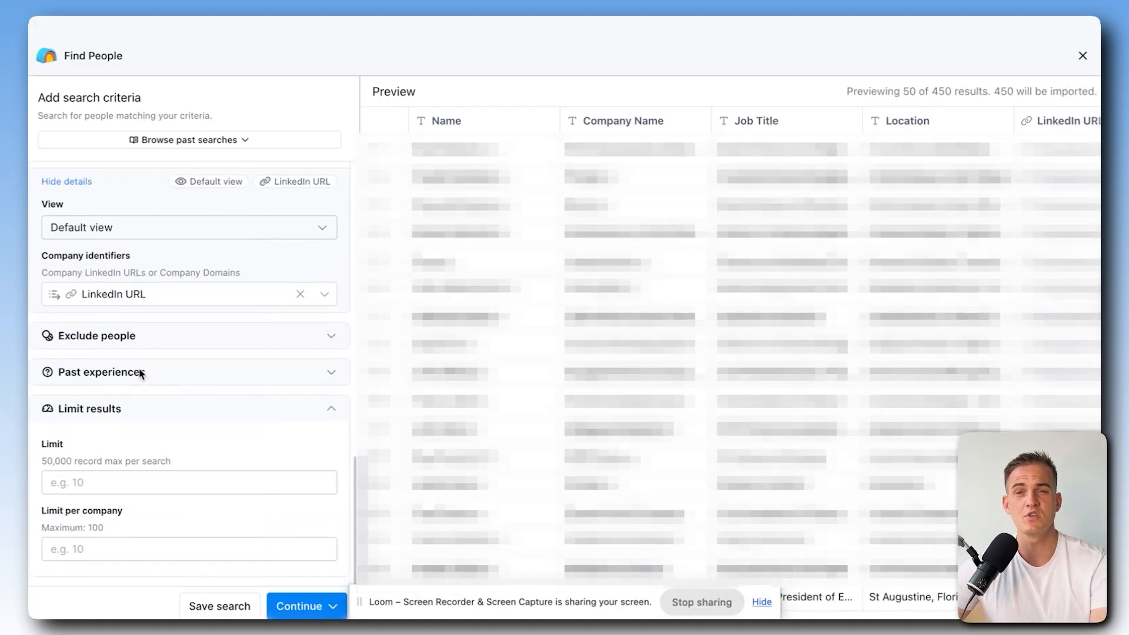
click(288, 608)
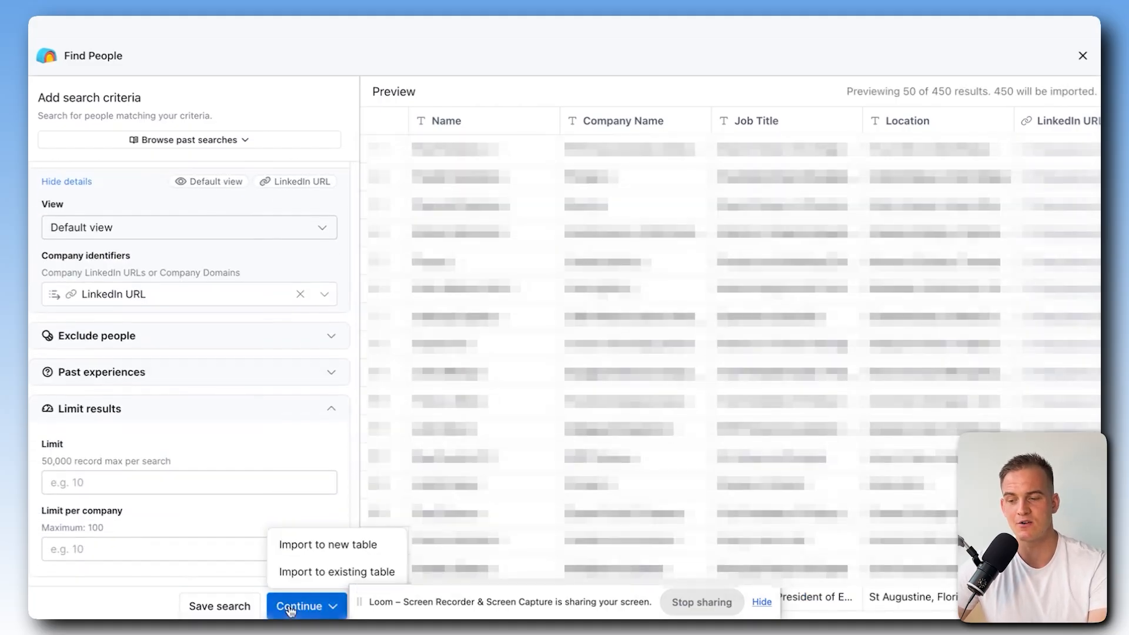
click(323, 549)
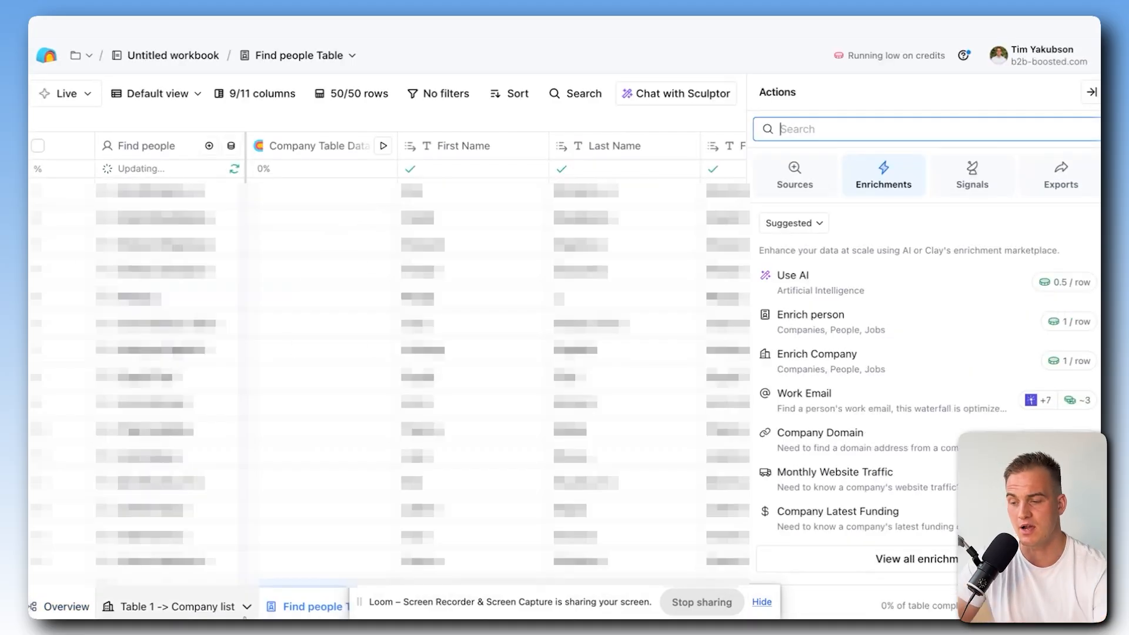
Rename the imported people table as "Table 2 -> New in role employees".
drag(479, 601, 467, 435)
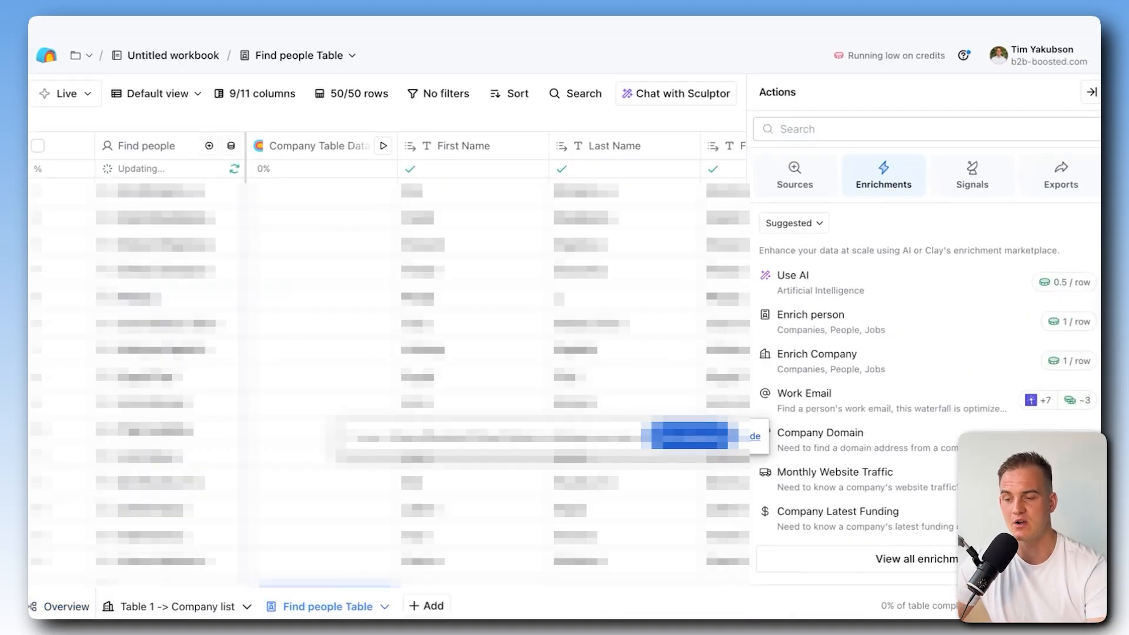
click(385, 607)
click(312, 438)
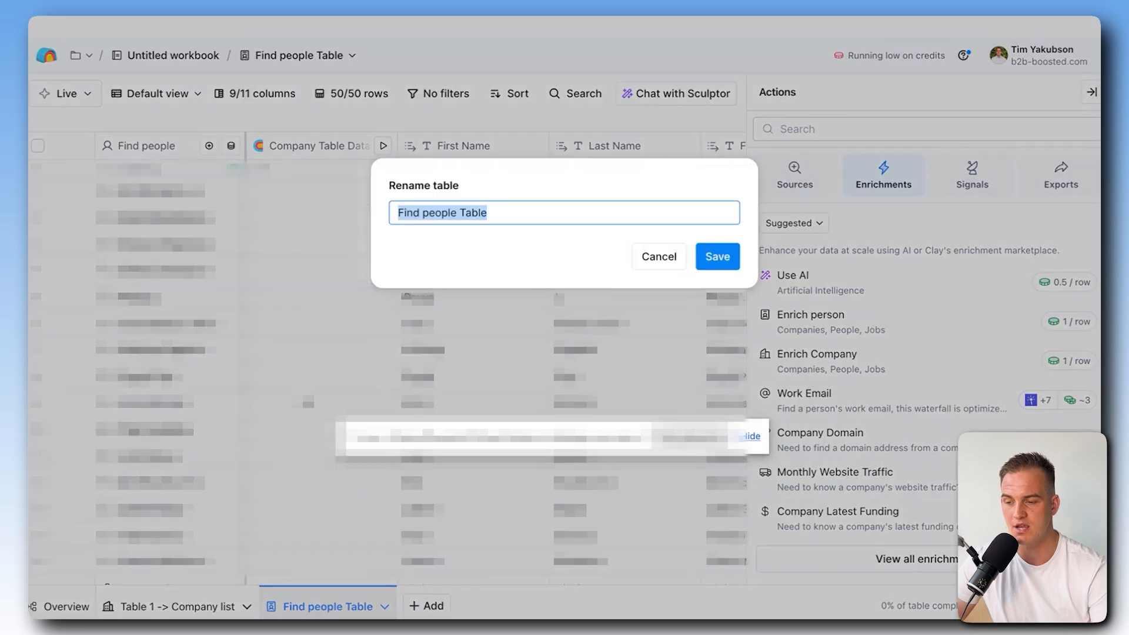
text(Table 2 -> Ne)
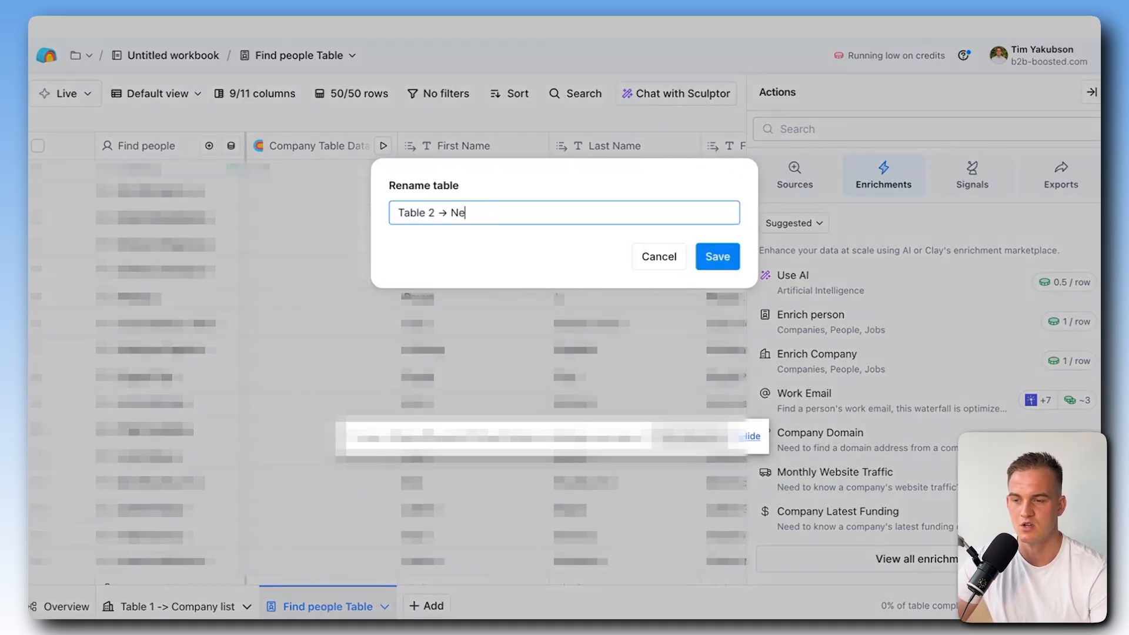
text(w in role employees)
key(Return)
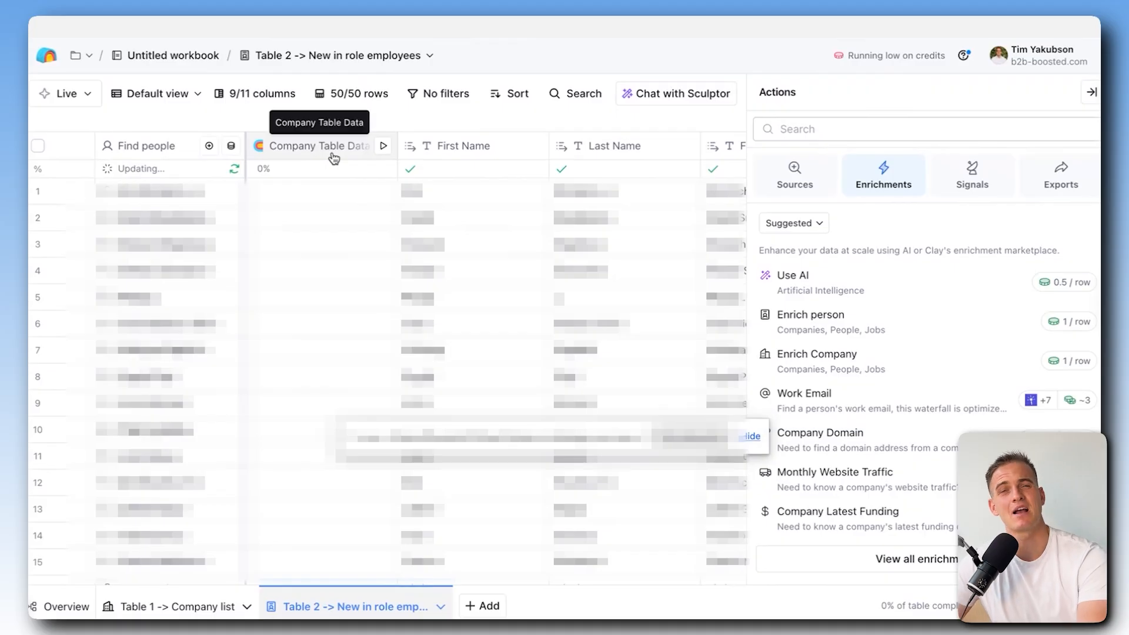
Run the Company Table Data column in the new-in-role employees table.
click(383, 147)
click(421, 210)
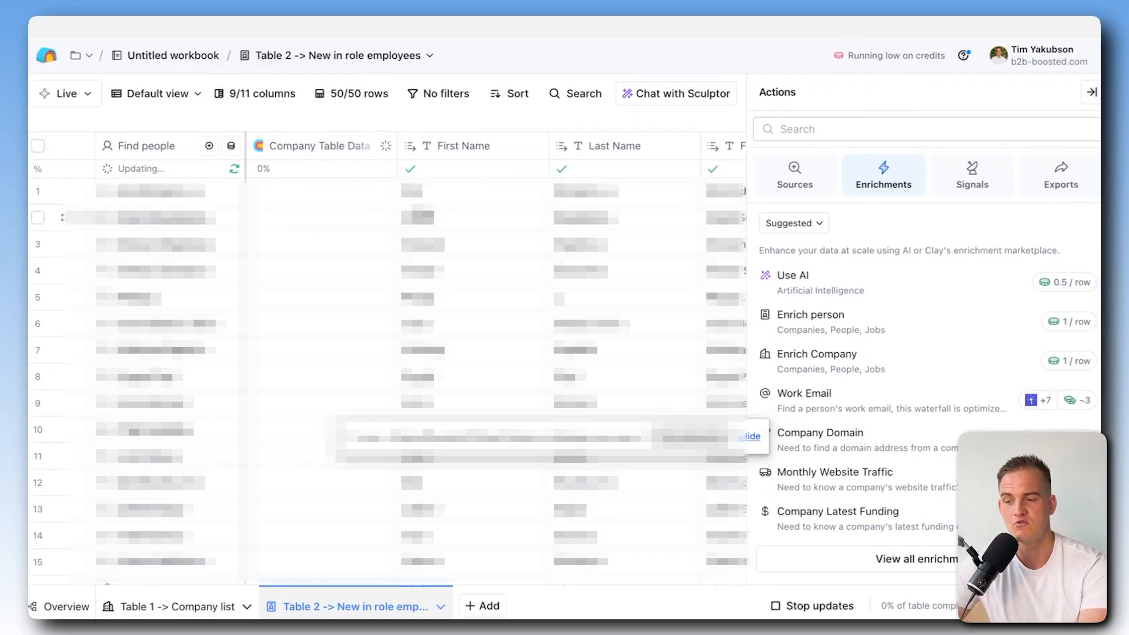
scroll(347, 395, down, 10)
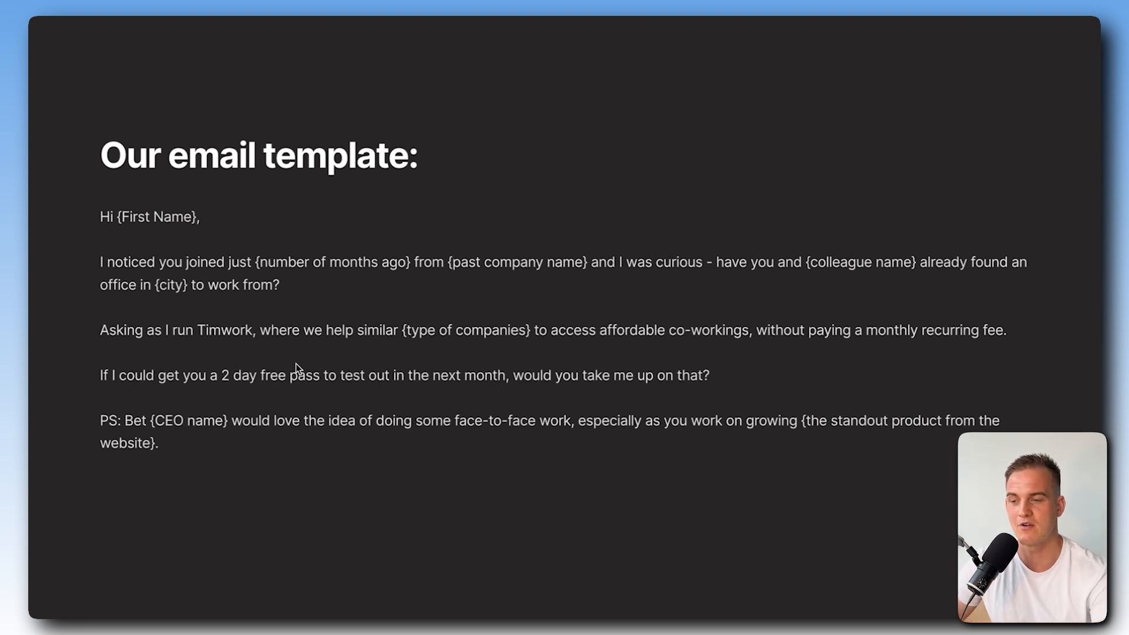
key(Left)
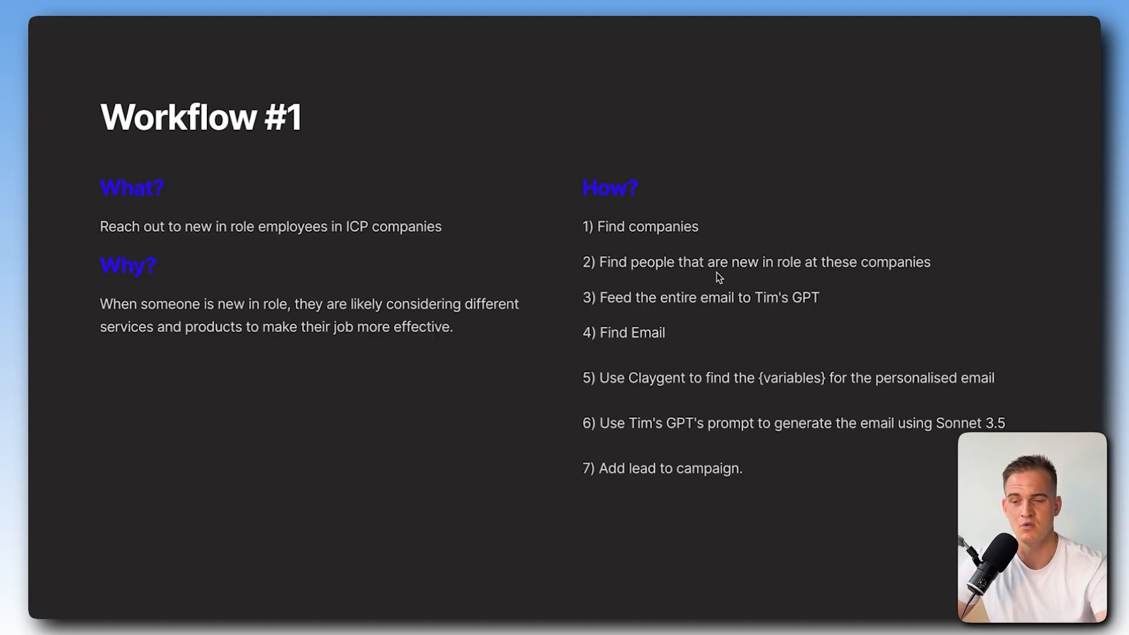
key(Right)
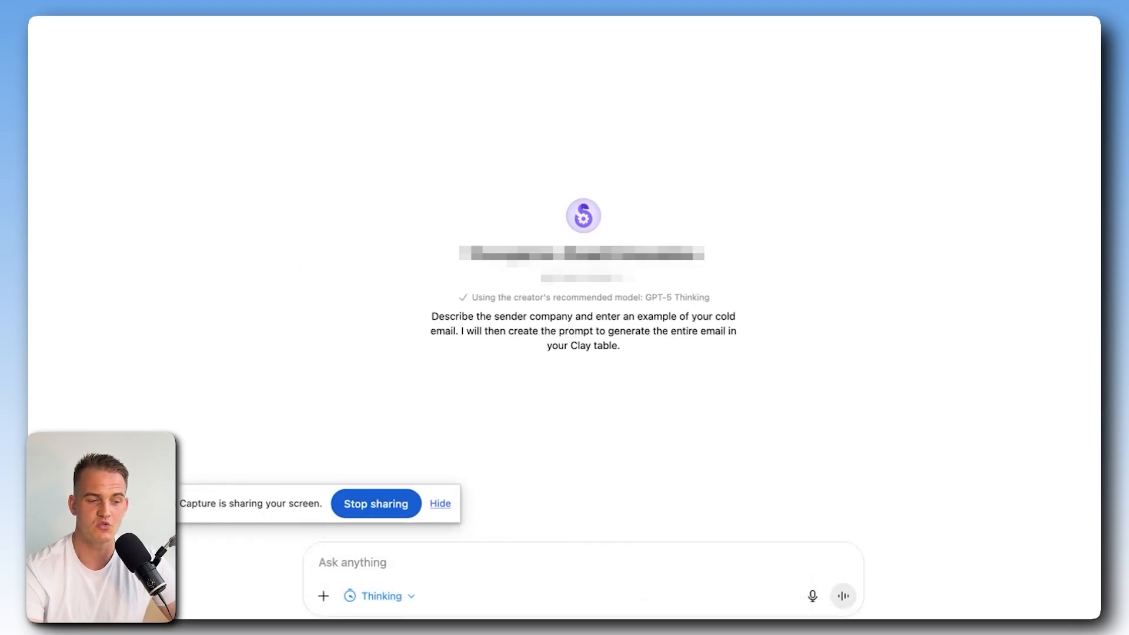
Submit the "Hi {First Name}" co-working email template to the cold-email prompt GPT in ChatGPT and read through the generated prompt.
click(371, 563)
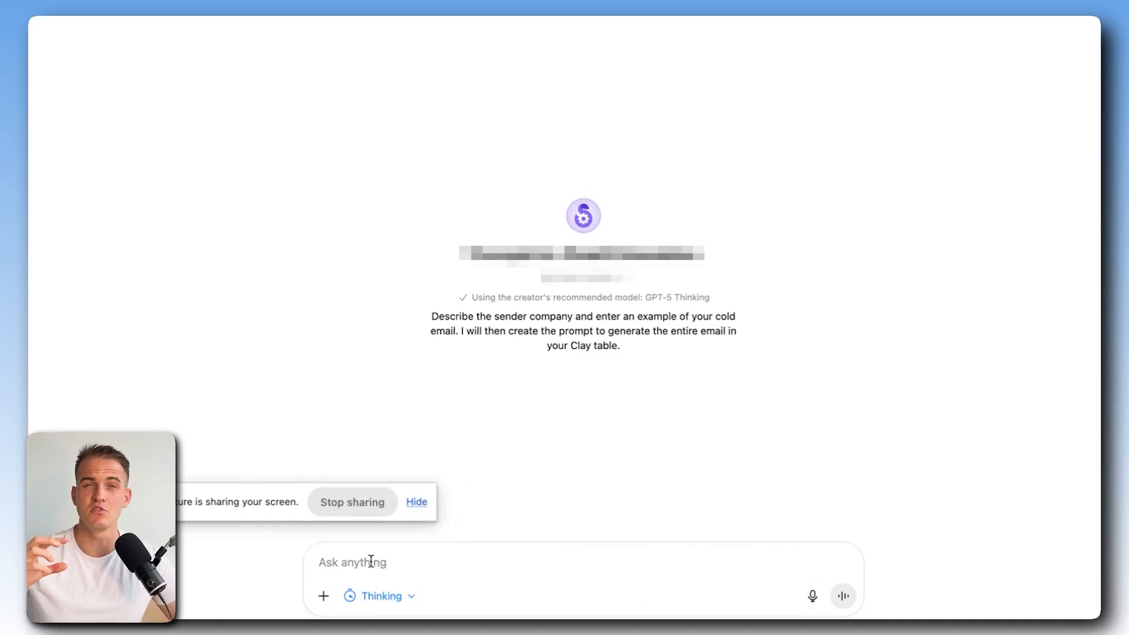
text(Hi {First Name},I noticed you joined just {number of months ago} from {past company name} and I was curious - have you and {colleague name} already found an office in {city} to work from?Asking as I run Timwork, where we help similar {type of companies} to access affordable co-workings, without paying a monthly recurring fee.If I could get you a 2 day free pass to test out in the next month, would you take me up on that?PS: Bet {CEO name} would love the idea of doing some face-to-face work, especially as you work on growing {the standout product from the website}.)
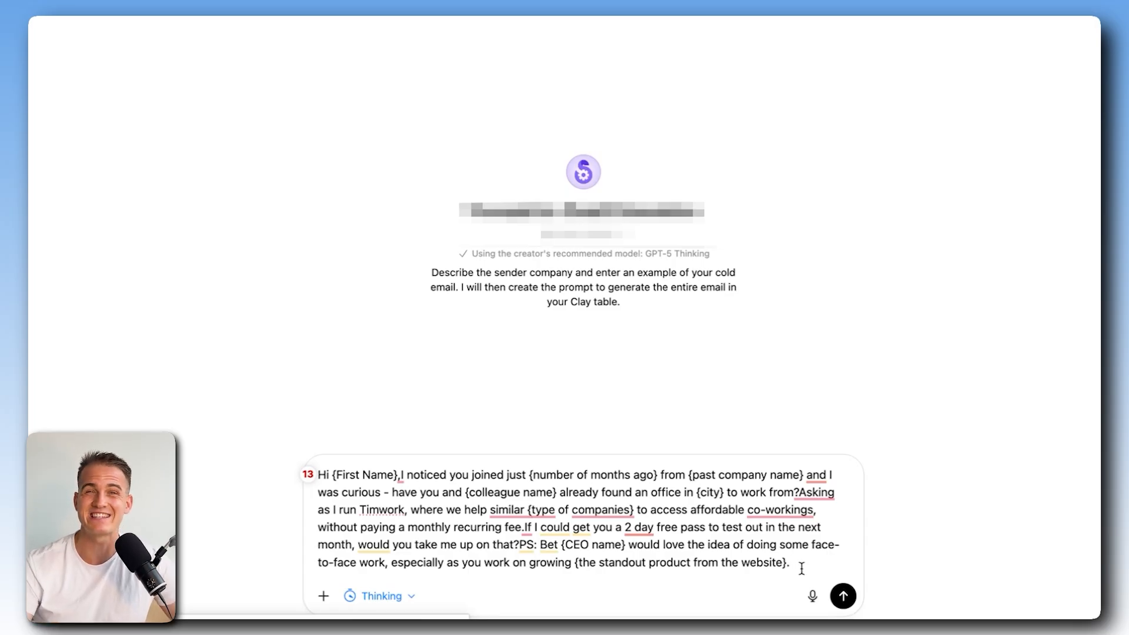
key(Return)
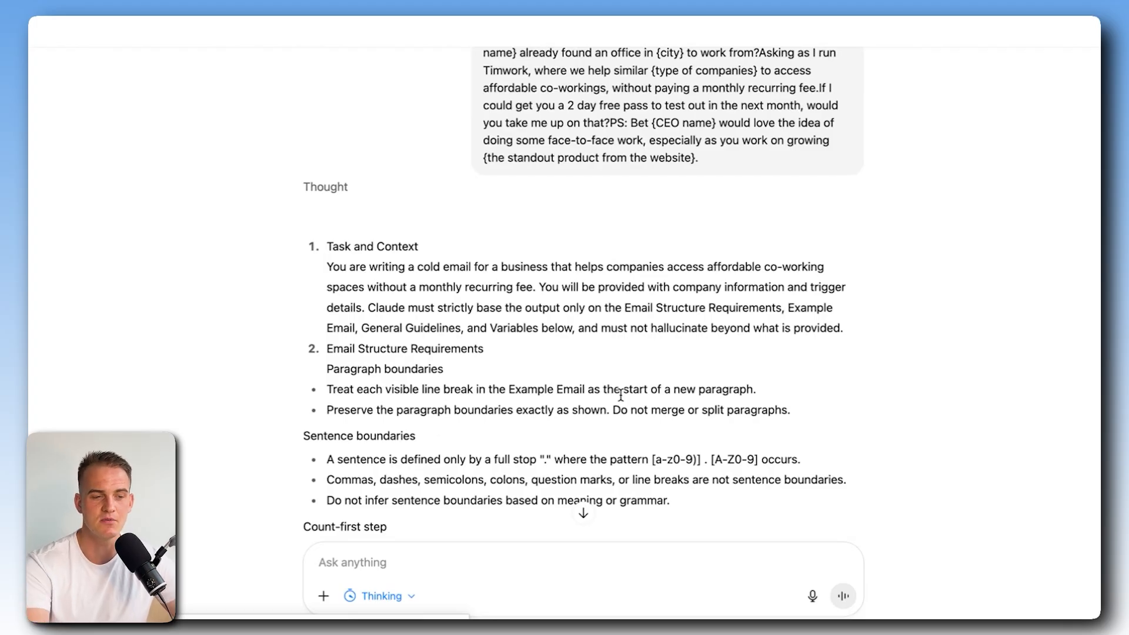
scroll(620, 395, down, 3)
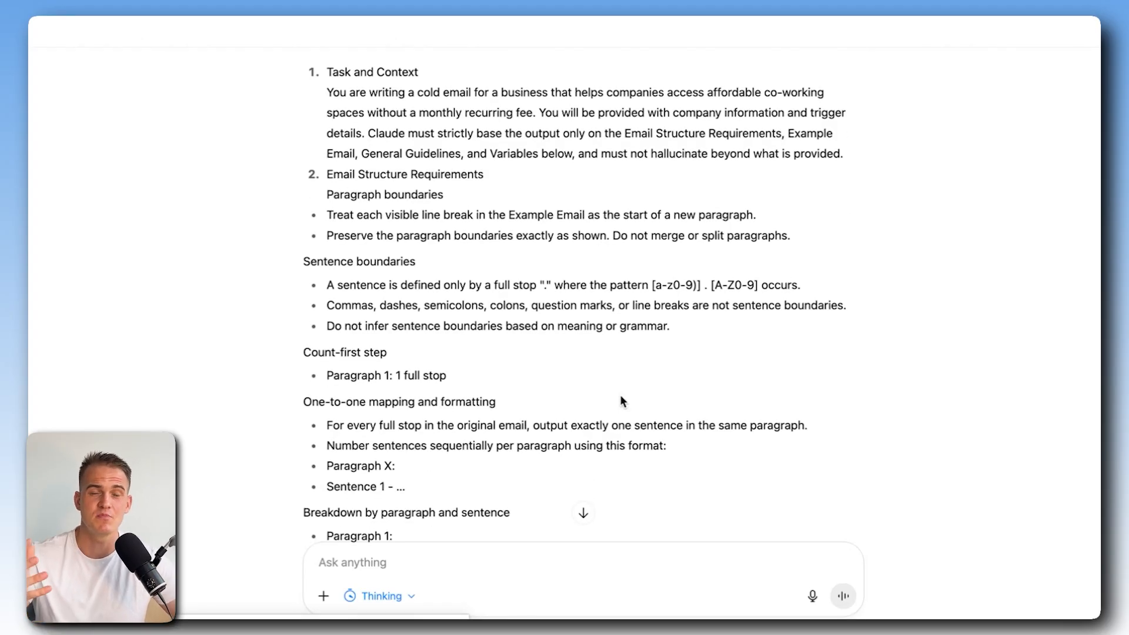
scroll(622, 402, up, 3)
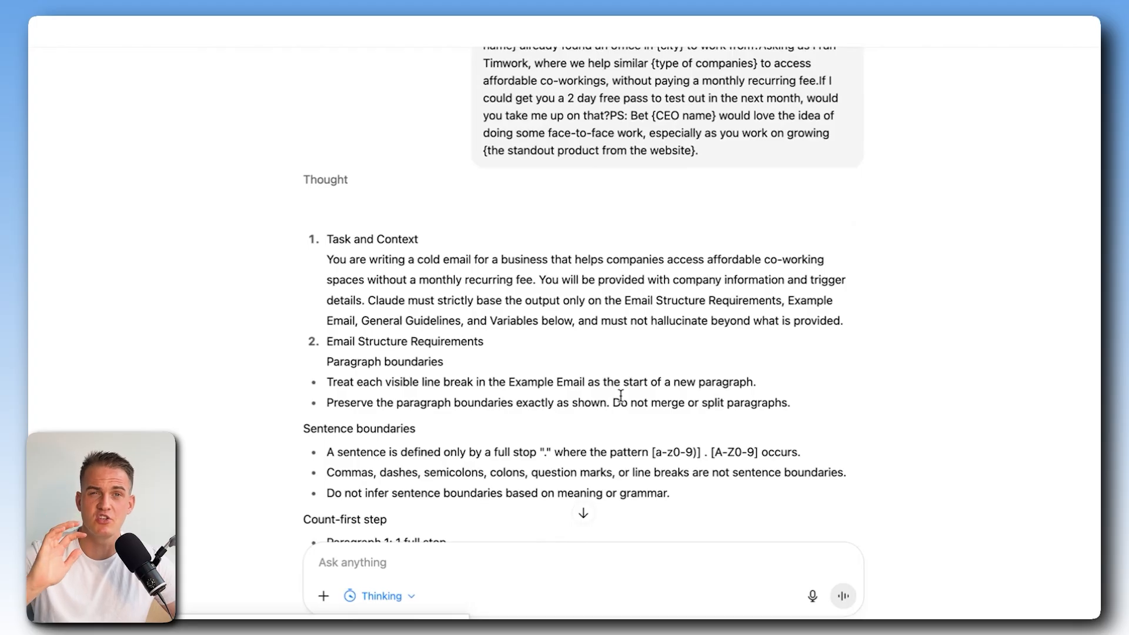
scroll(620, 395, down, 12)
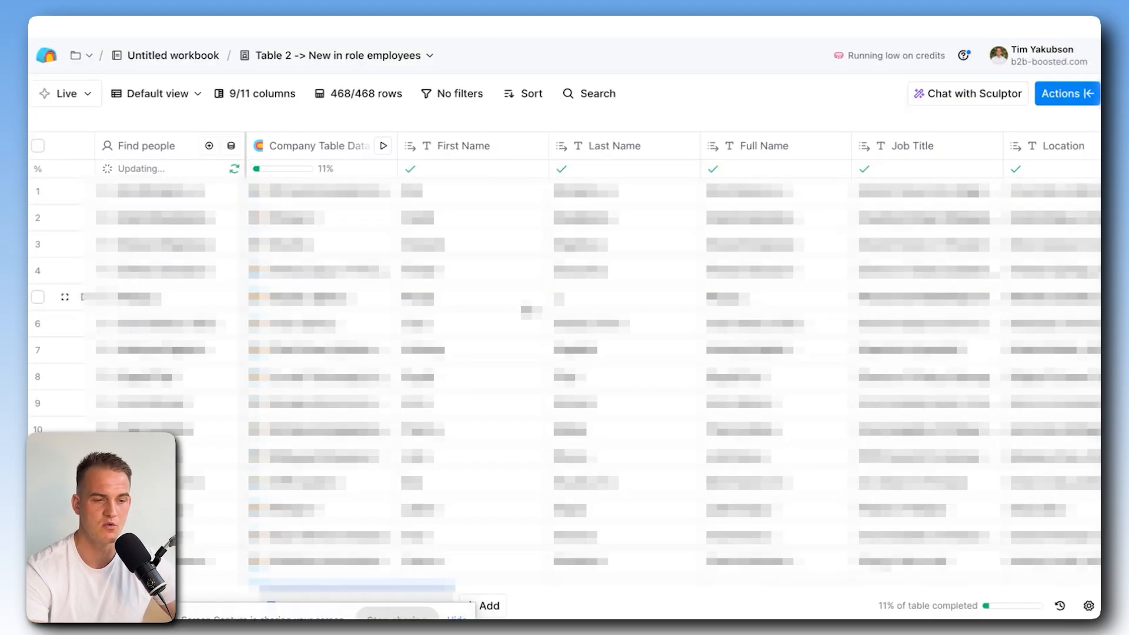
Back in Clay, search the people table's actions for "find work email" and choose the Findymail Find Work Email enrichment.
scroll(527, 309, right, 5)
click(1087, 96)
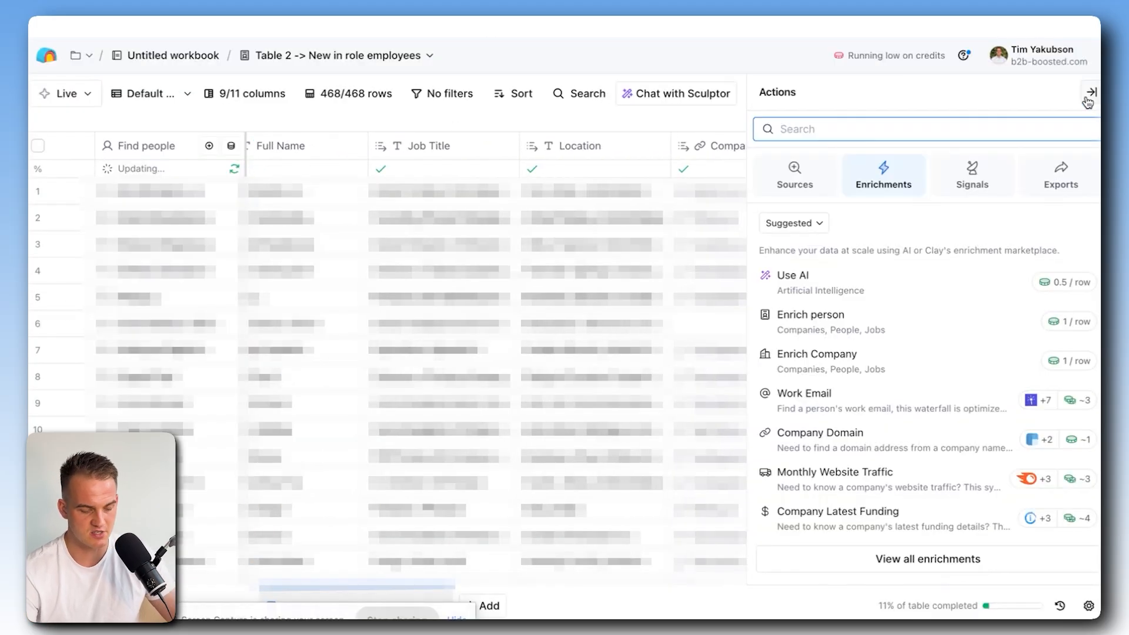
text(find work email)
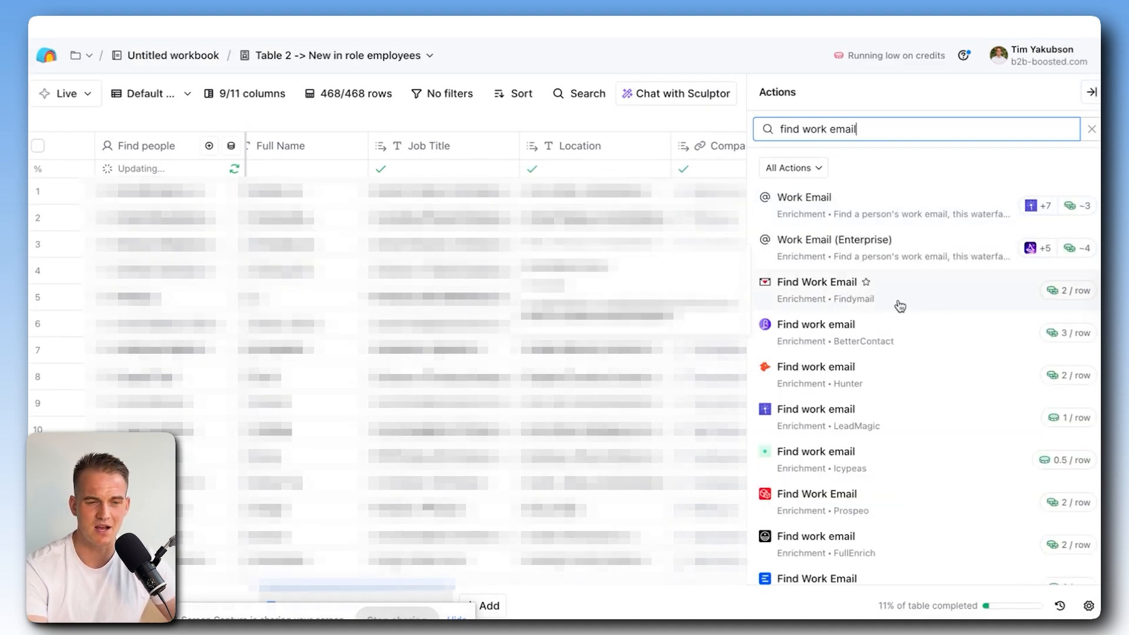
click(920, 298)
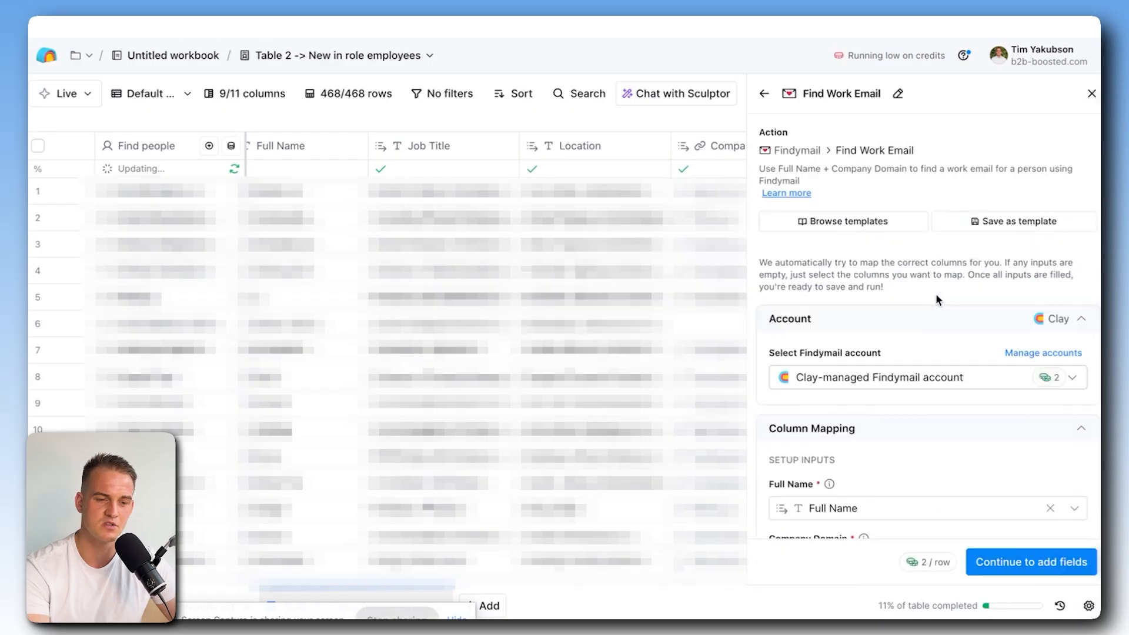
Keep the mapped name and domain inputs, add Email as an output column, and save and run the enrichment on 10 rows.
scroll(824, 383, down, 2)
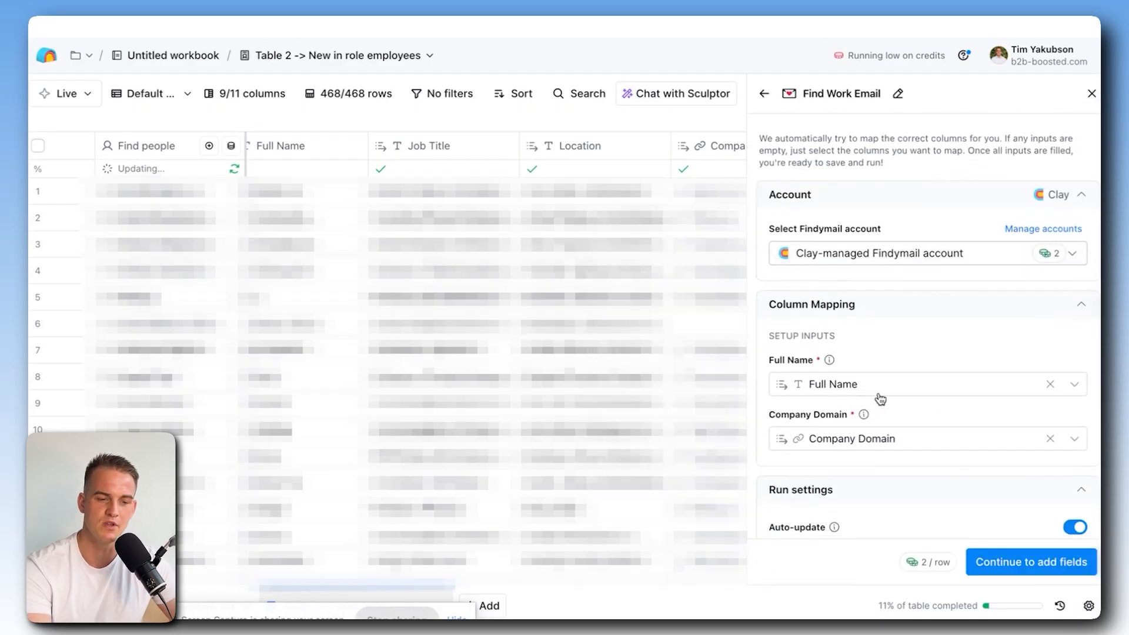
click(1003, 559)
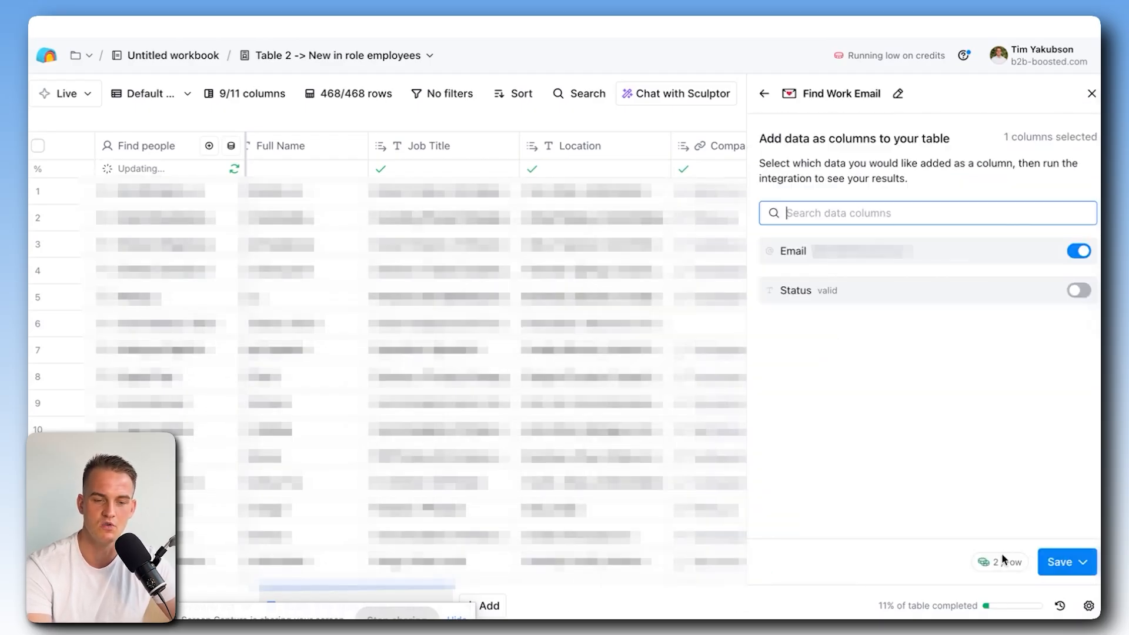
click(1067, 565)
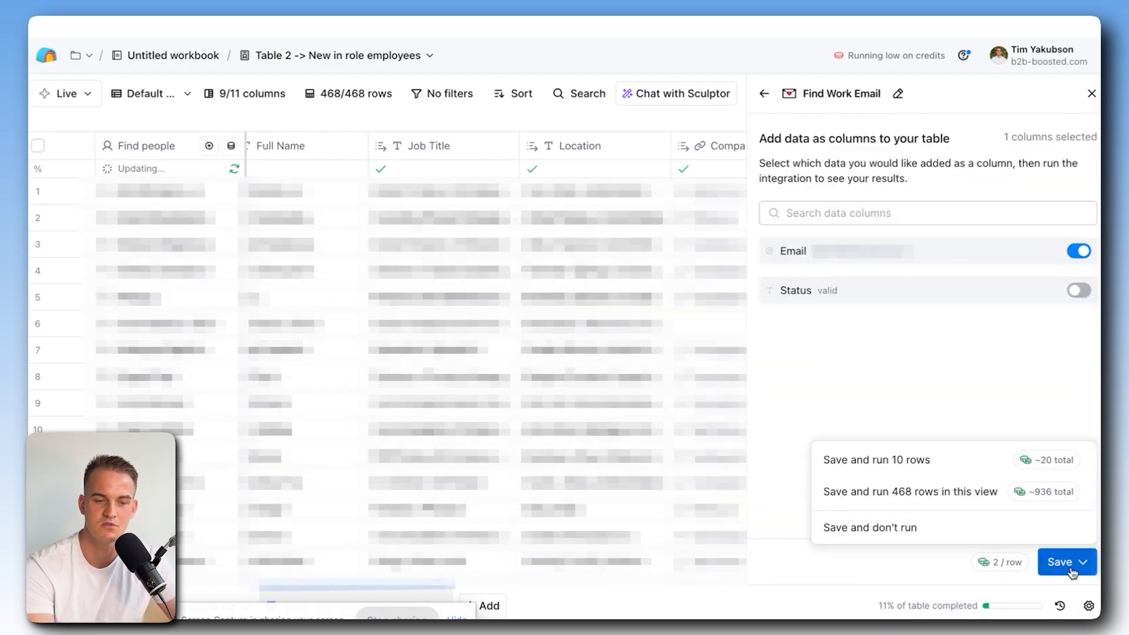
click(920, 471)
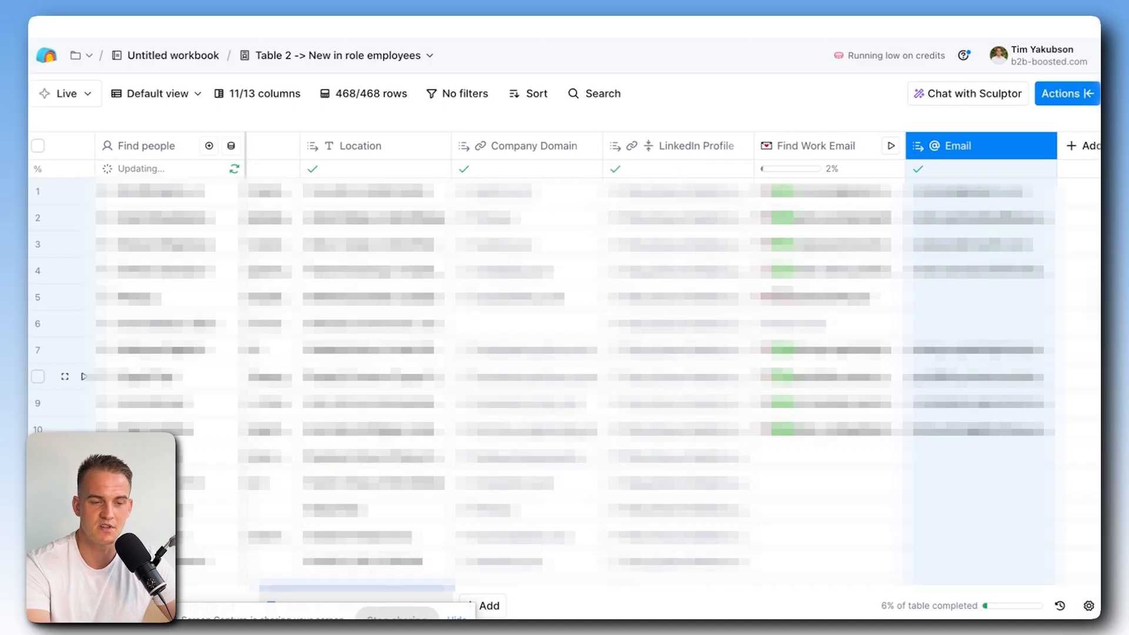
Rename the Find Work Email column to "Step 1 → Find email" and widen it.
click(854, 147)
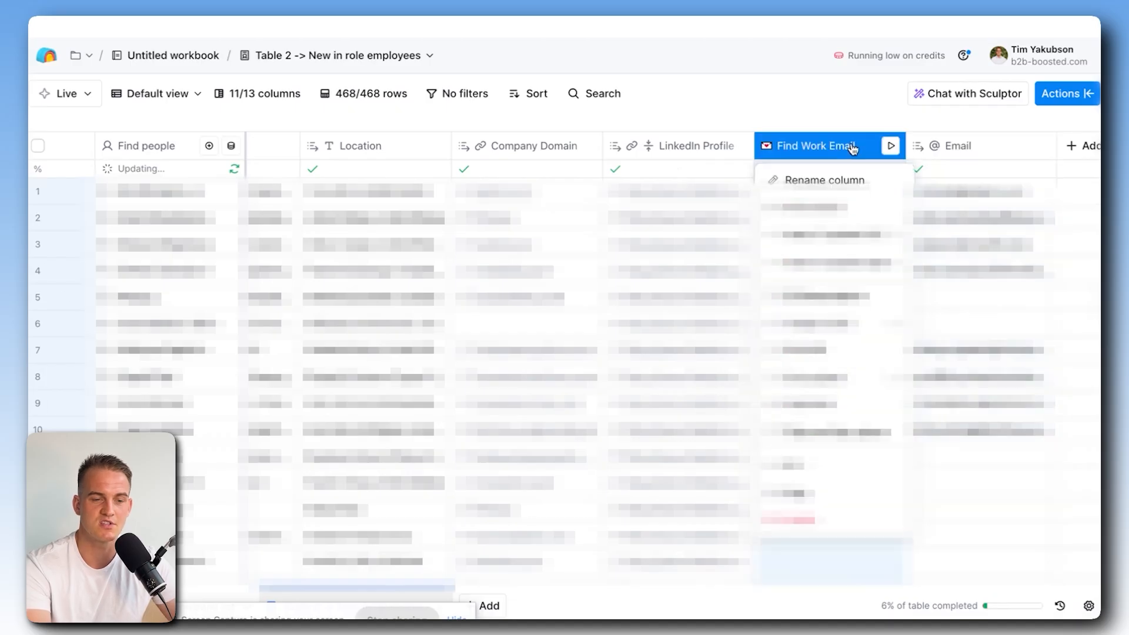
click(818, 179)
text(Step 1 -)
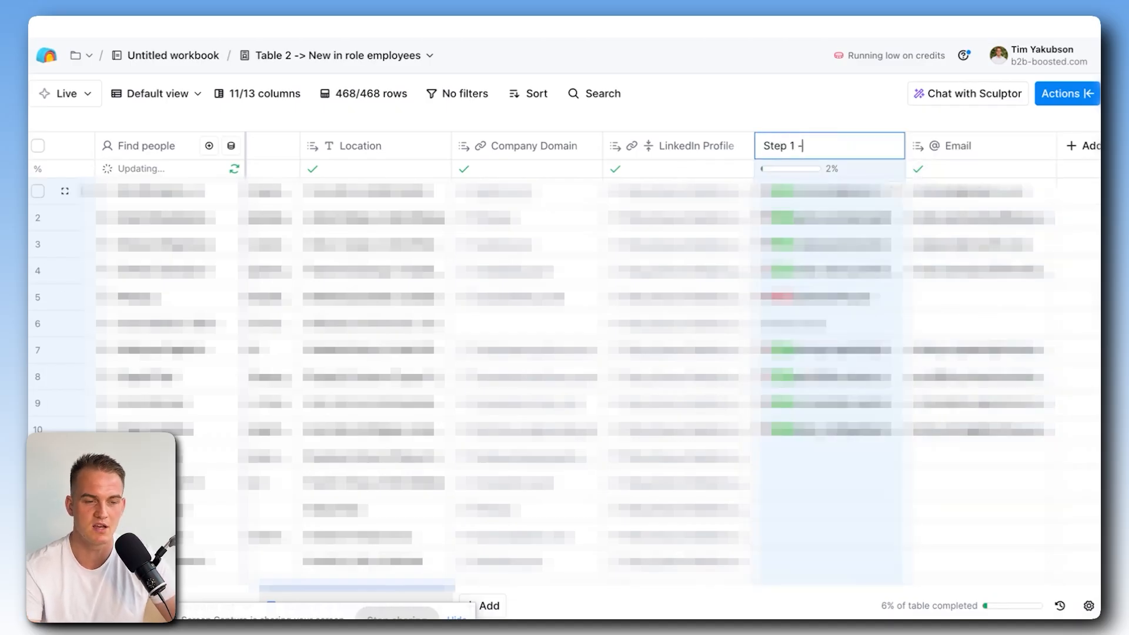
text(> Find email)
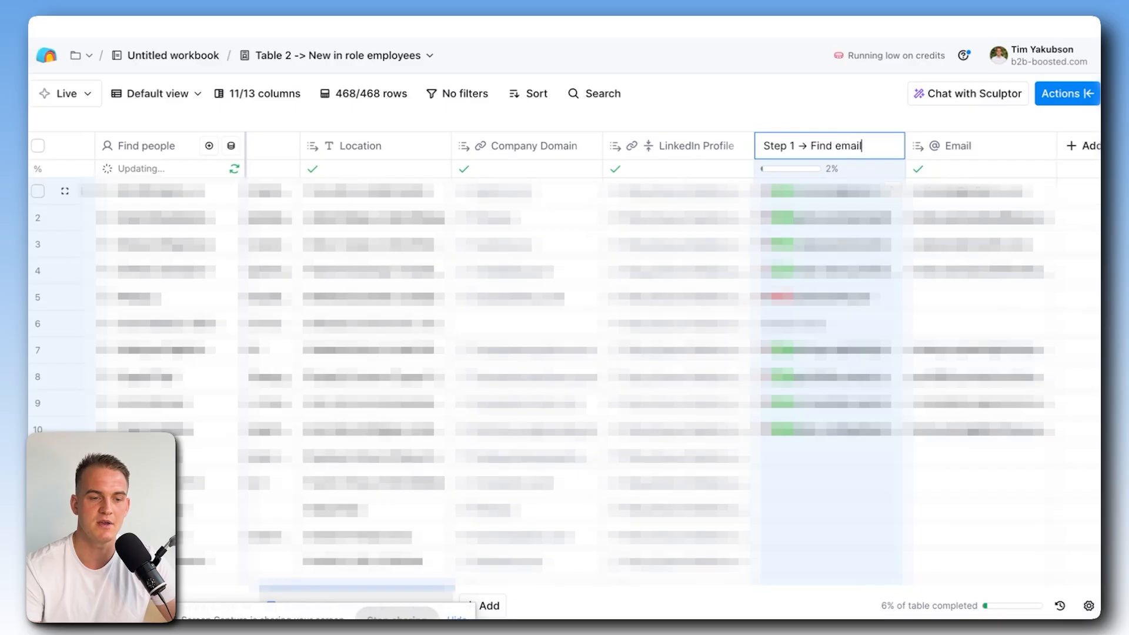
key(Return)
drag(906, 147, 982, 147)
Filter the people table to rows where Email is not empty.
click(449, 95)
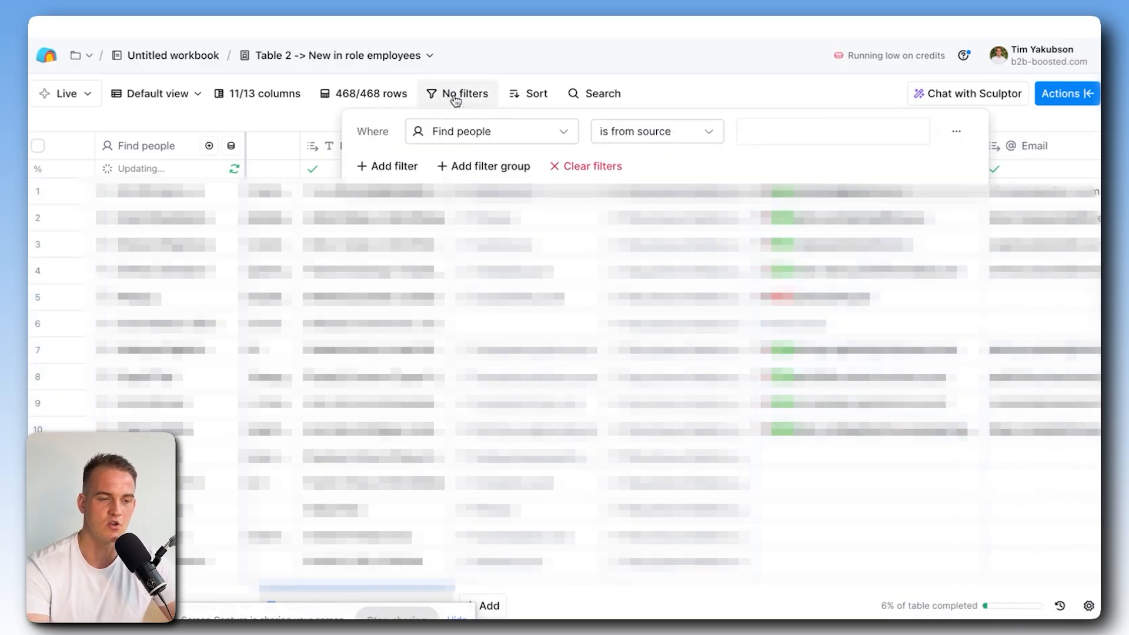
click(553, 128)
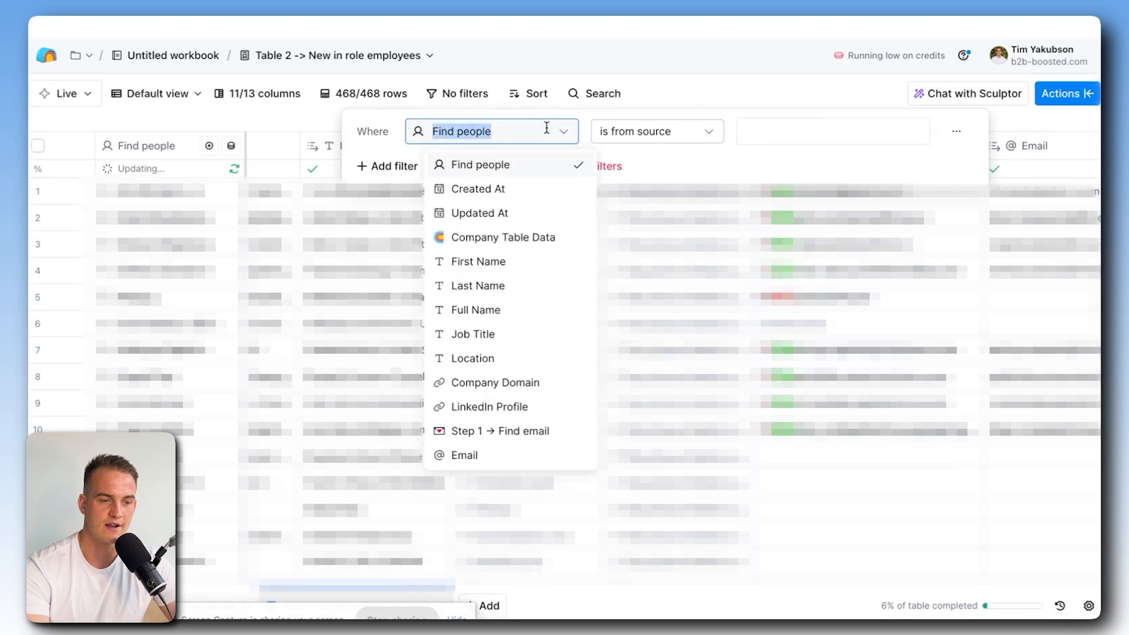
click(516, 459)
click(675, 136)
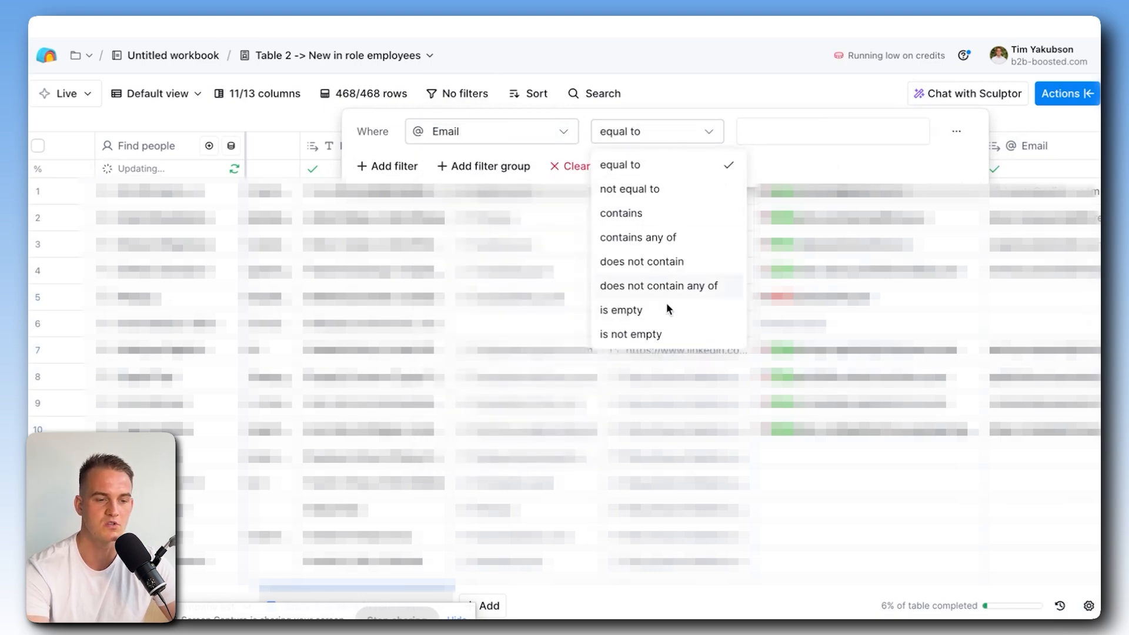
click(658, 334)
click(717, 84)
scroll(588, 265, right, 3)
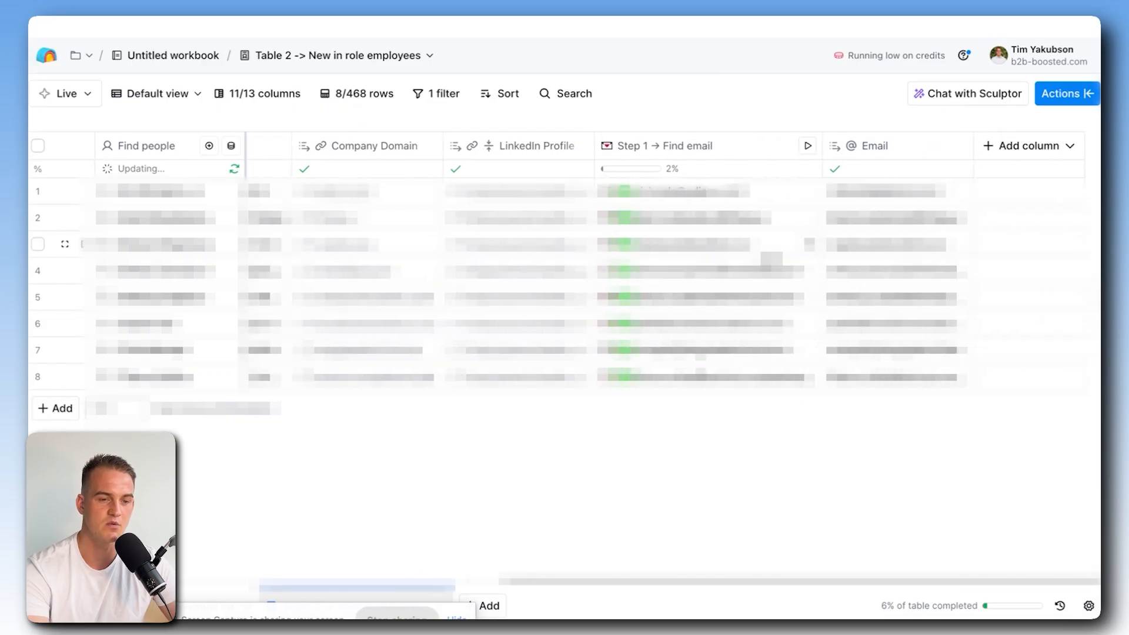
scroll(588, 264, left, 10)
scroll(587, 265, right, 10)
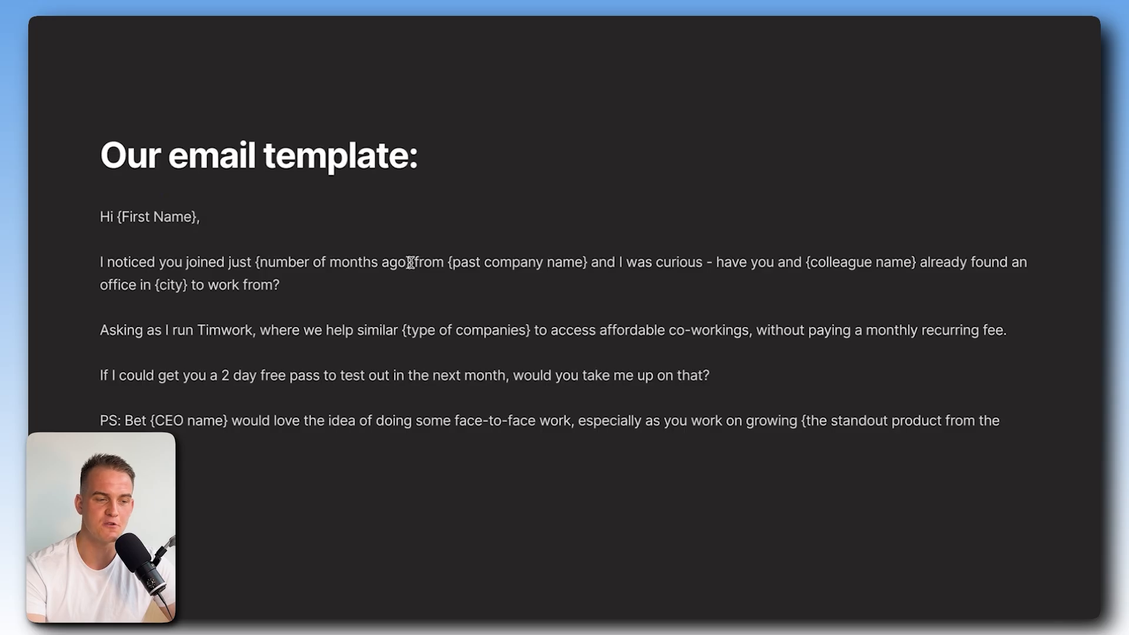
Check the {number of months ago} placeholder in the email template, search the table's actions for "claygent" and choose Claygent (AI Web Researcher).
drag(410, 263, 255, 261)
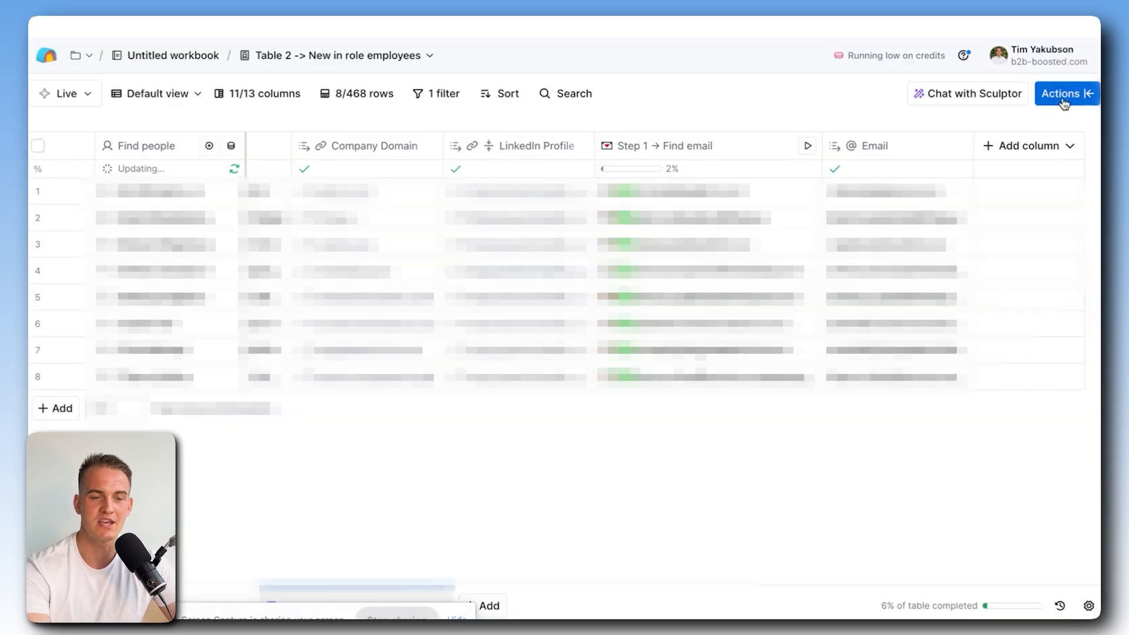
click(1064, 101)
text(claygent)
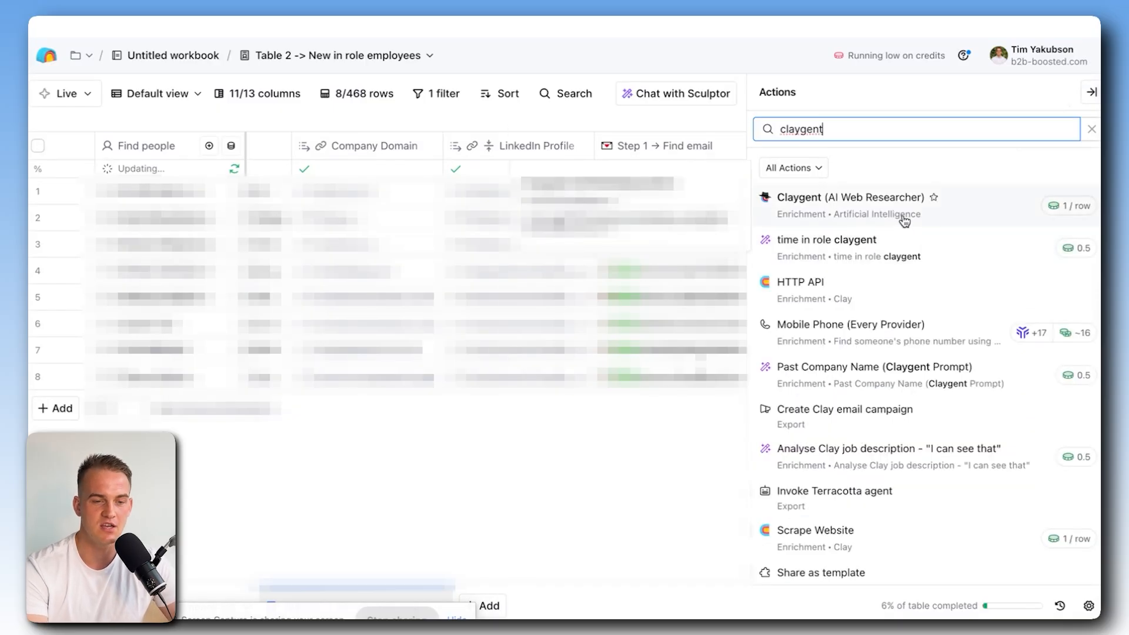
click(822, 203)
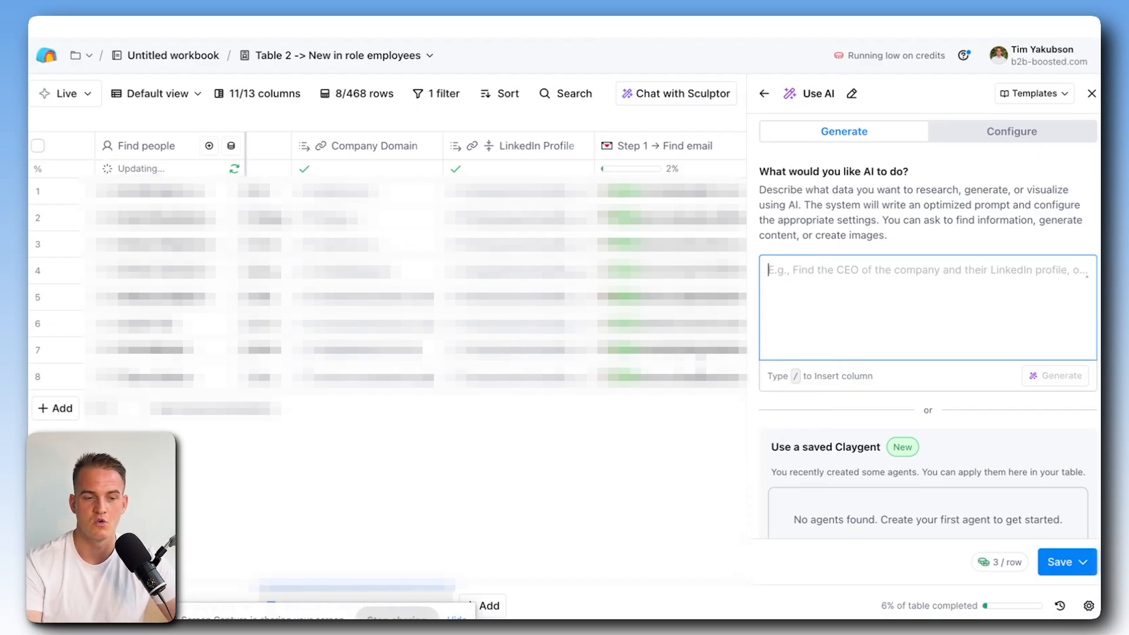
text(WE rae re)
key(ctrl+a)
key(BackSpace)
Start the AI prompt with "We are reaching out to {Full Name} who is a {latest_experience_title} at {latest_experience_company}", inserting the bracketed items as column references.
text(We are reaching out to f/)
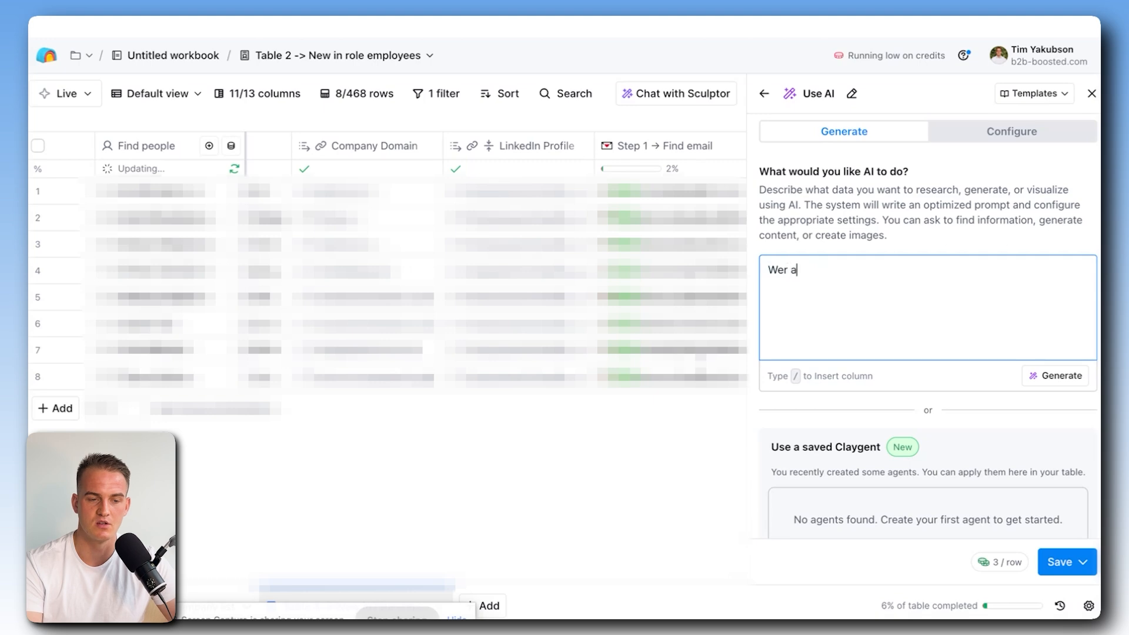
key(Escape)
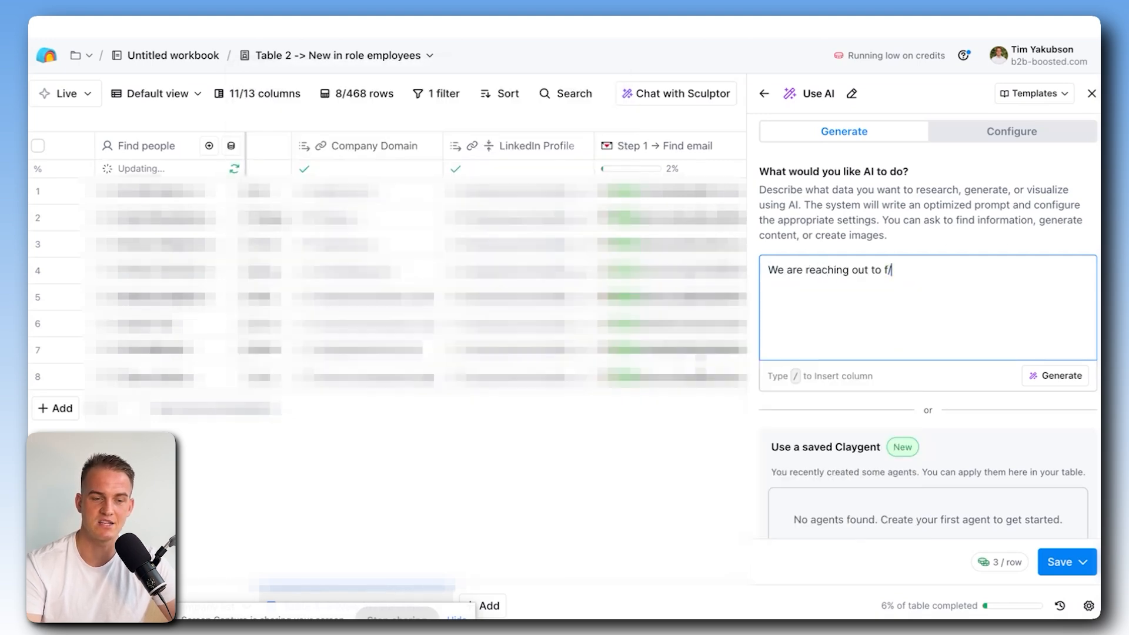
text(/full)
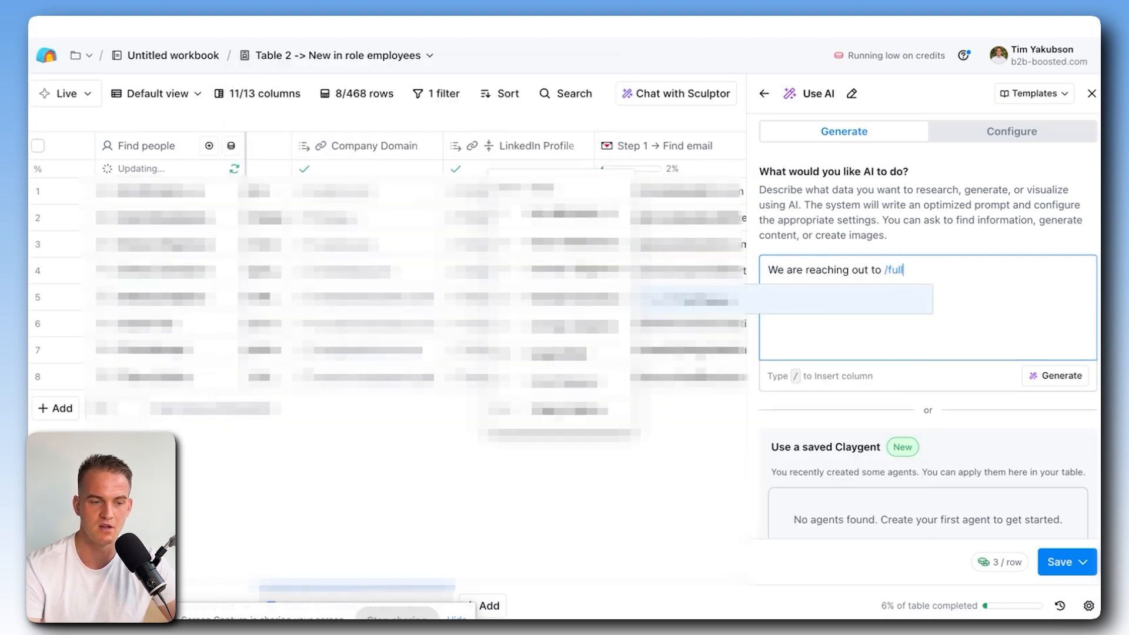
key(Return)
text(who is a /title)
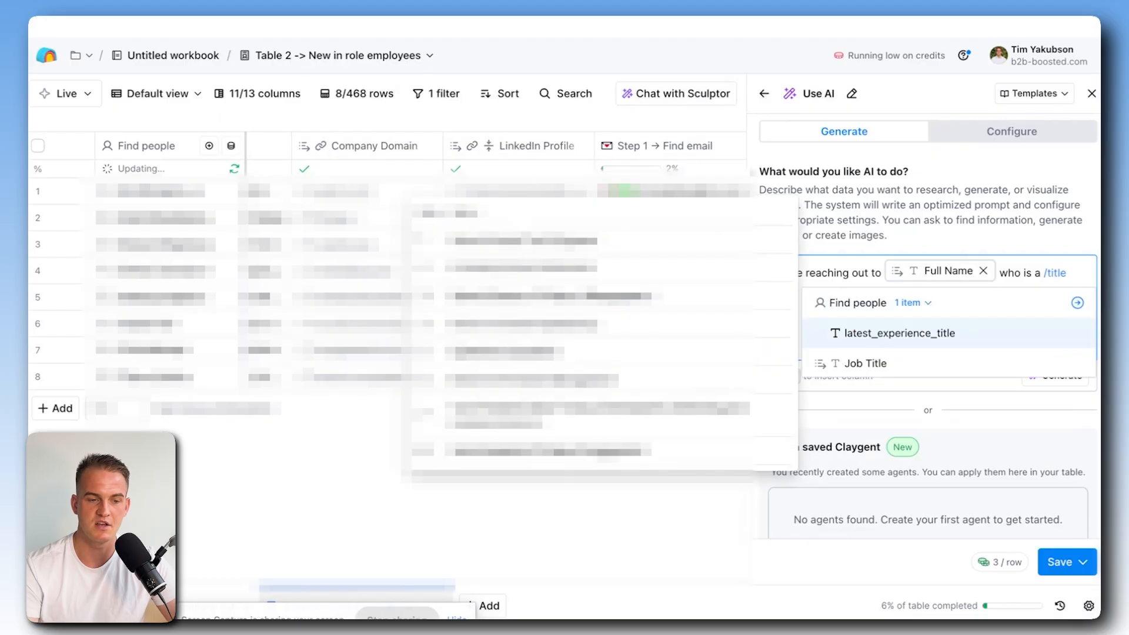
key(Return)
text(at /company)
key(Return)
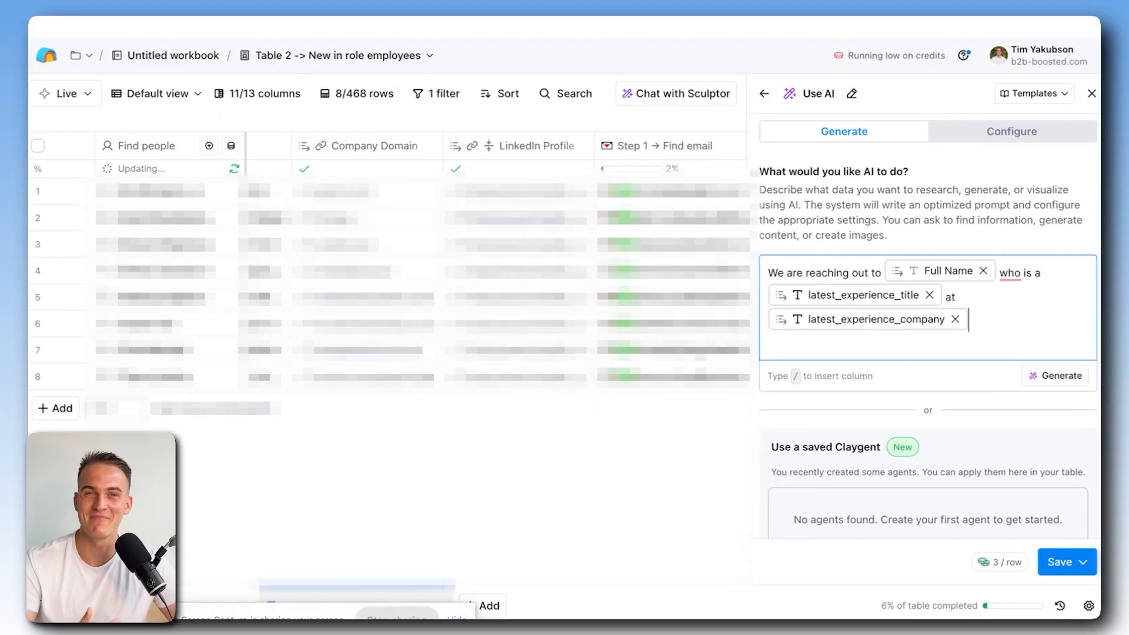
Continue the prompt with ". here's is their linkedin profile url:" followed by the Company Table Data LinkedIn URL reference, a period and a blank line.
text(. here's is the)
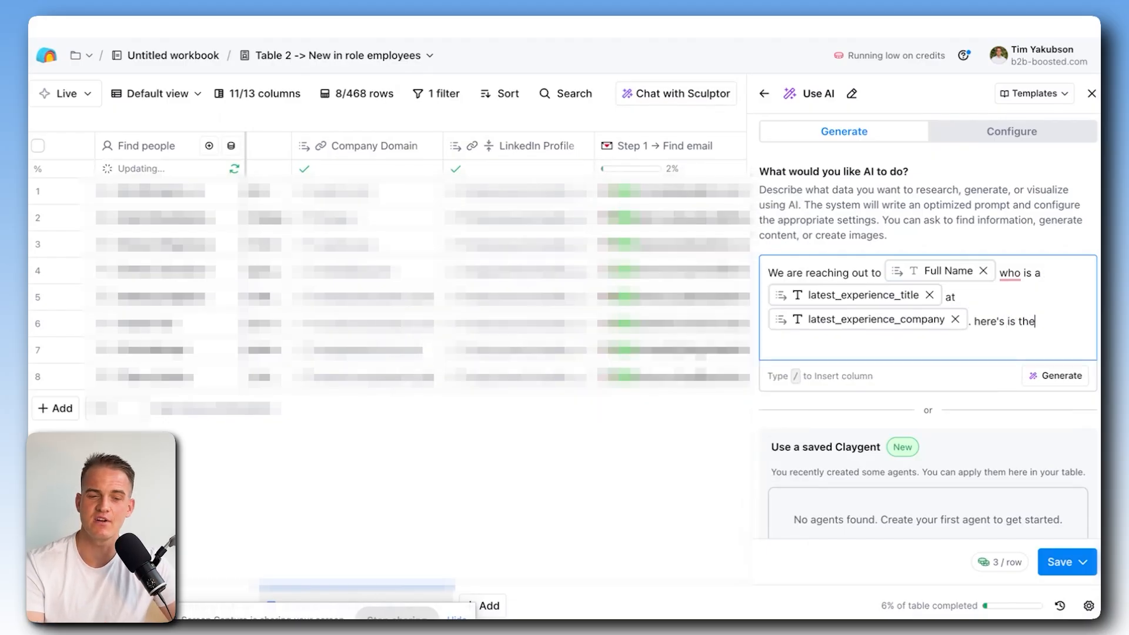
text(ir linkedin profile url:)
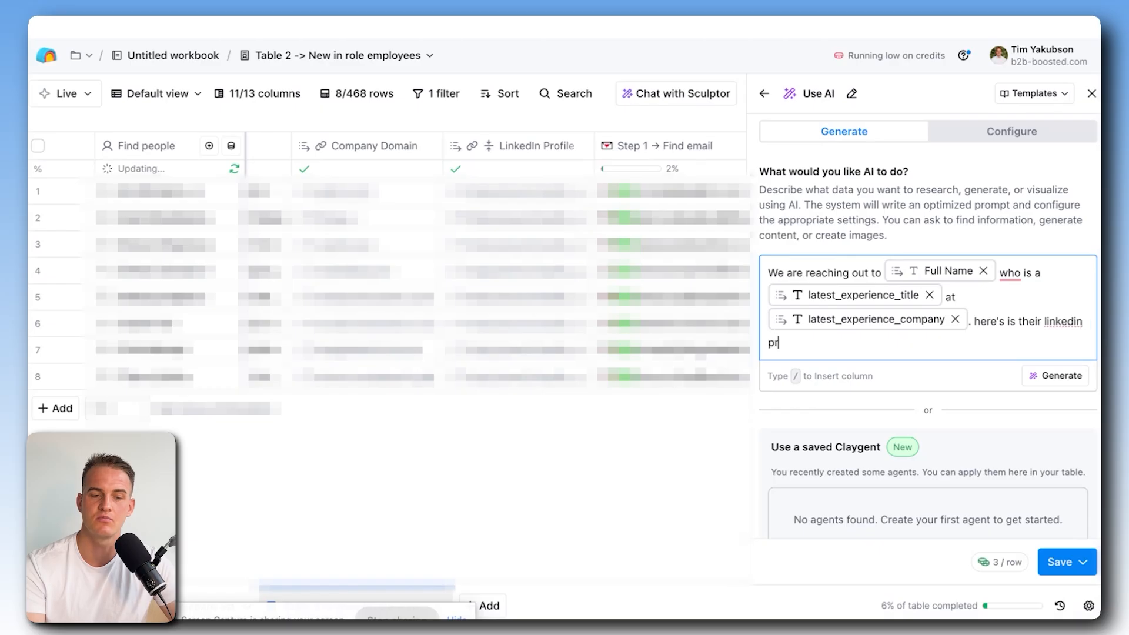
text( /url)
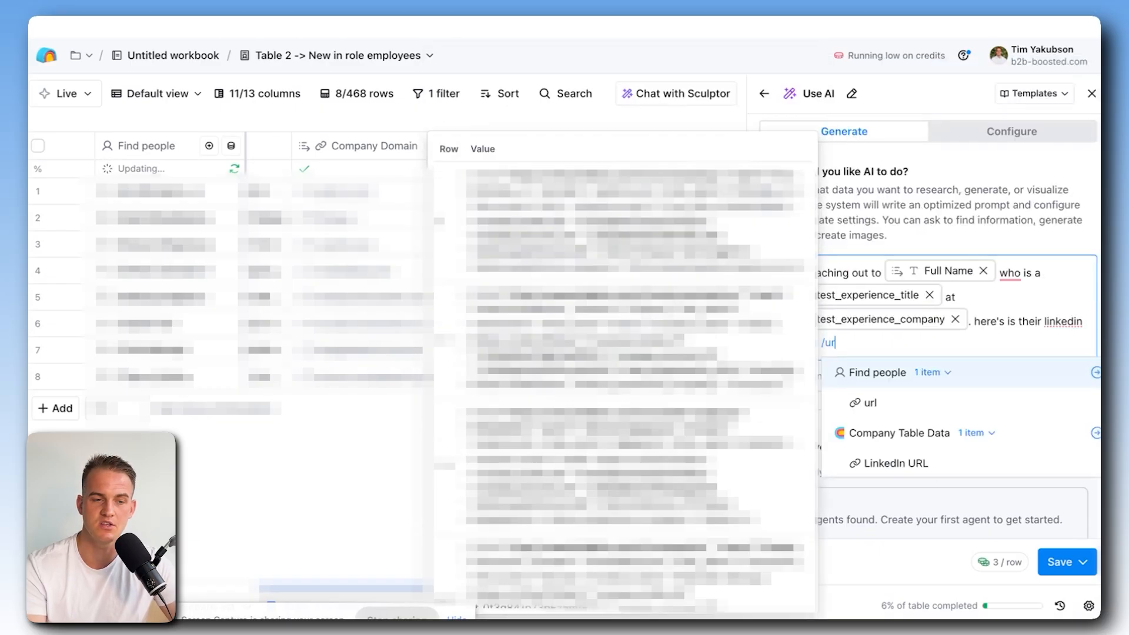
key(Down)
key(Down)
key(Down)
key(Return)
text(.)
key(Return)
key(Return)
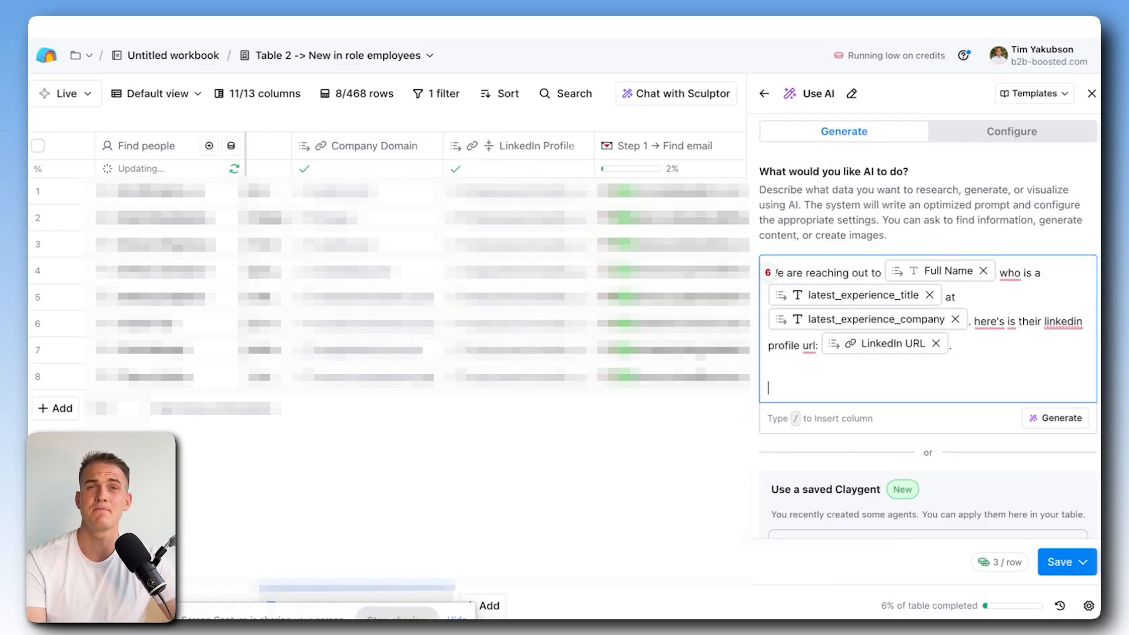
Add the line "Based on this, find out the following info about the person for me:" to the prompt.
text(Based on this, find )
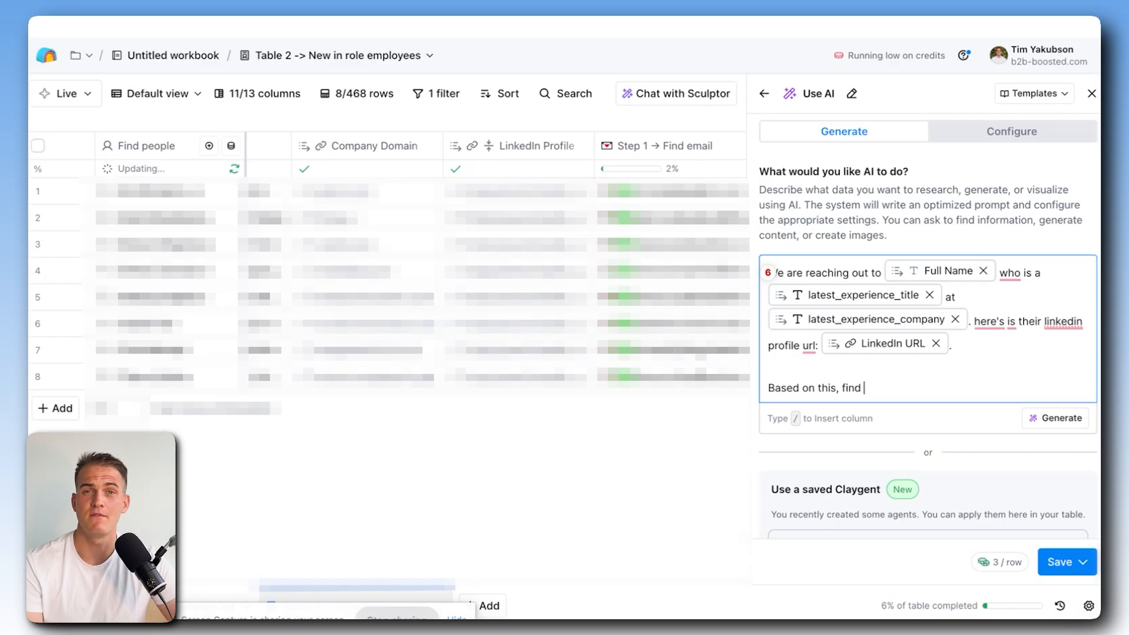
text(out the following info)
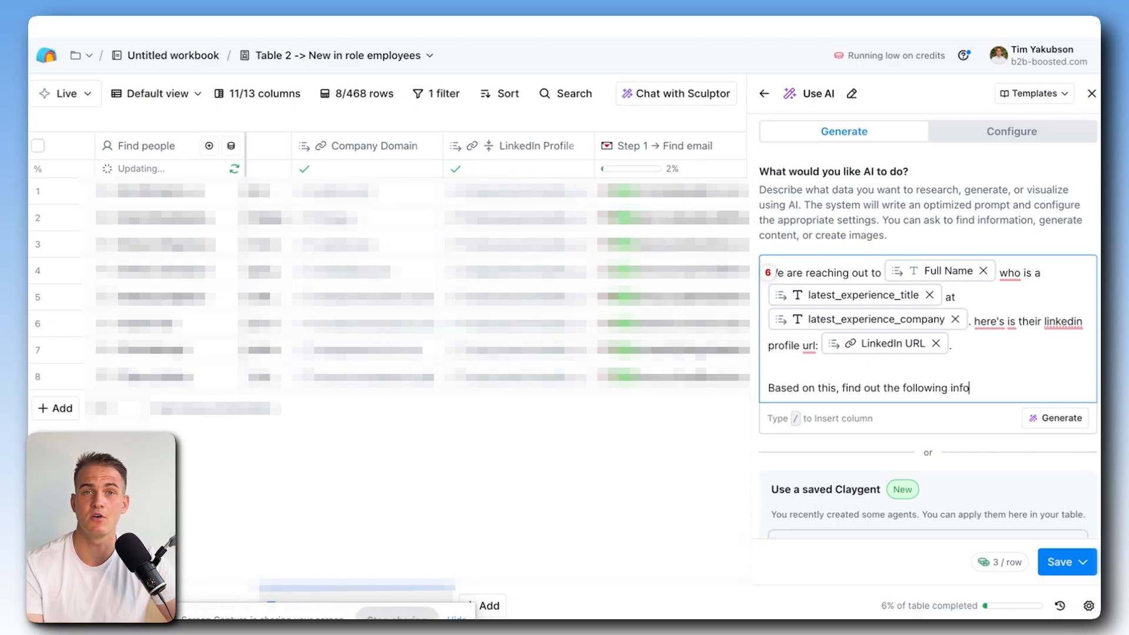
text( about the person for m)
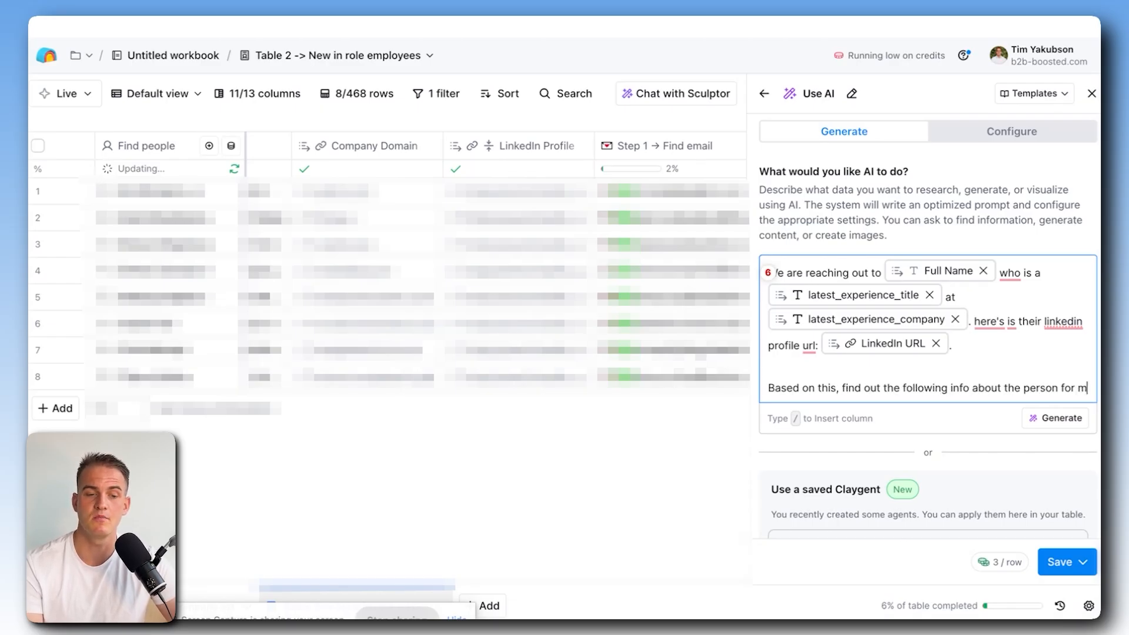
text(e:)
key(Return)
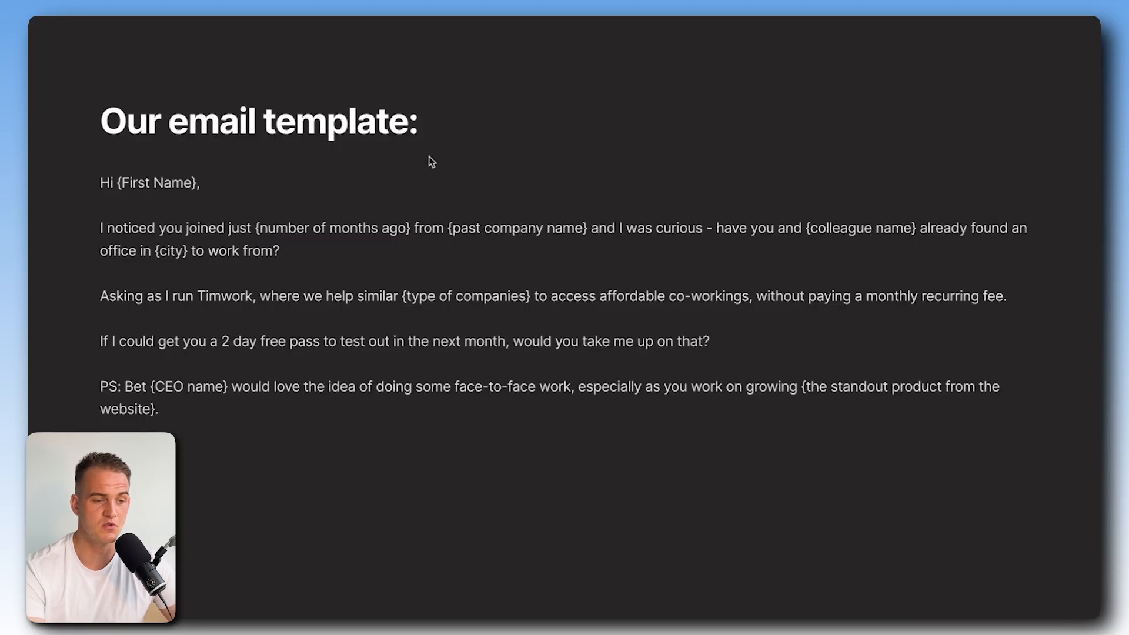
After checking the template's placeholders, add "what's their first name only?" with a short-versus-full-name example and "make sure it sounds conversational.".
drag(255, 228, 409, 228)
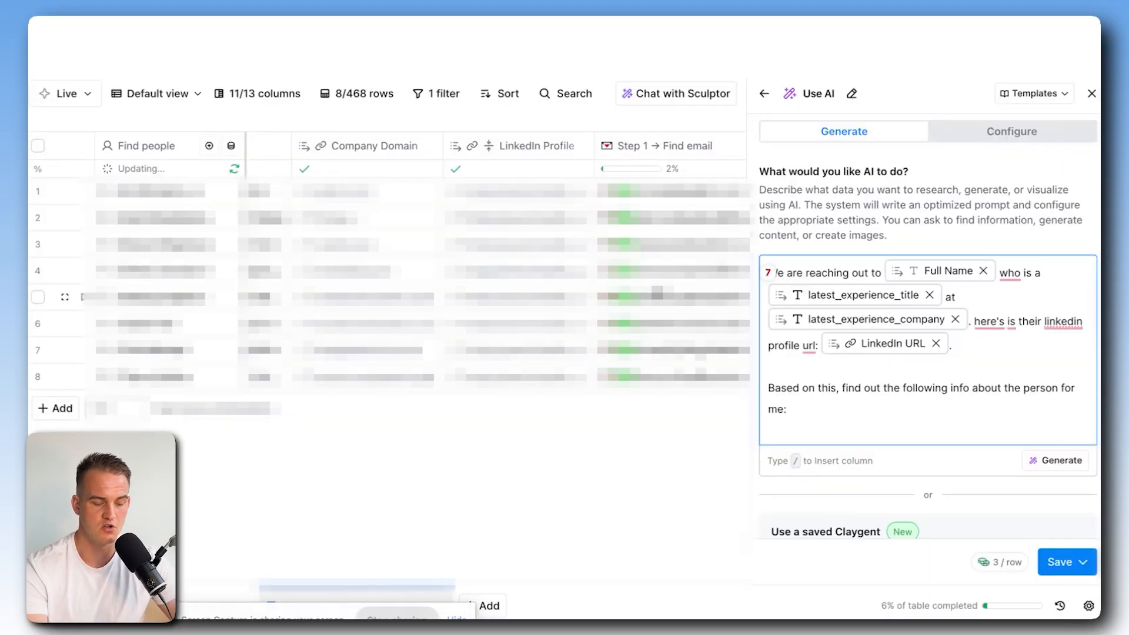
text(what's their first )
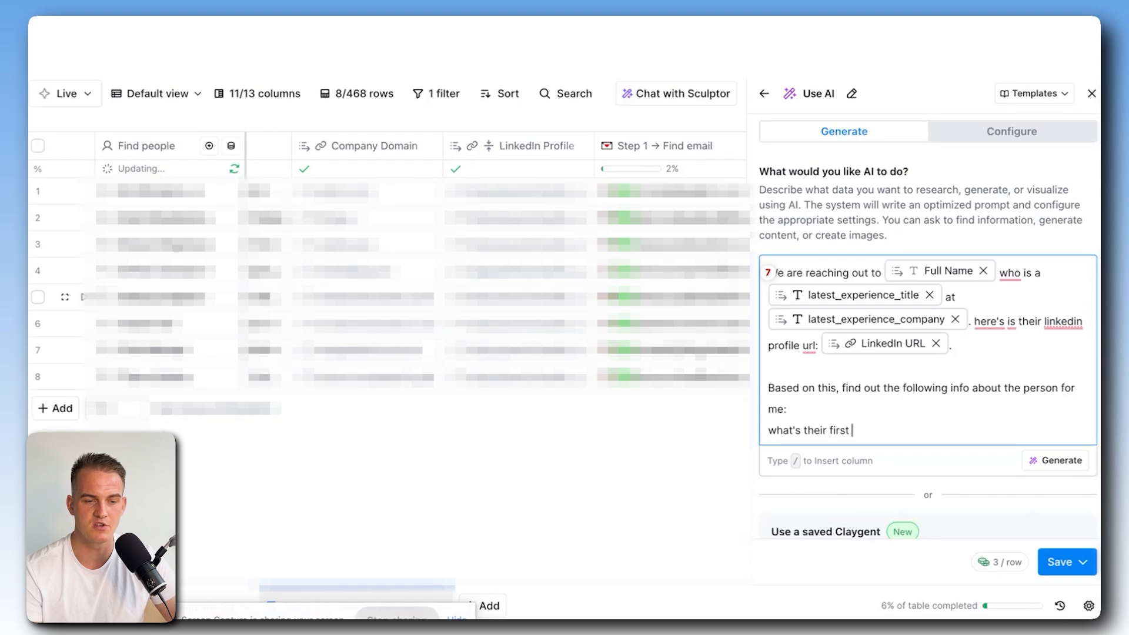
text(name only? for exam)
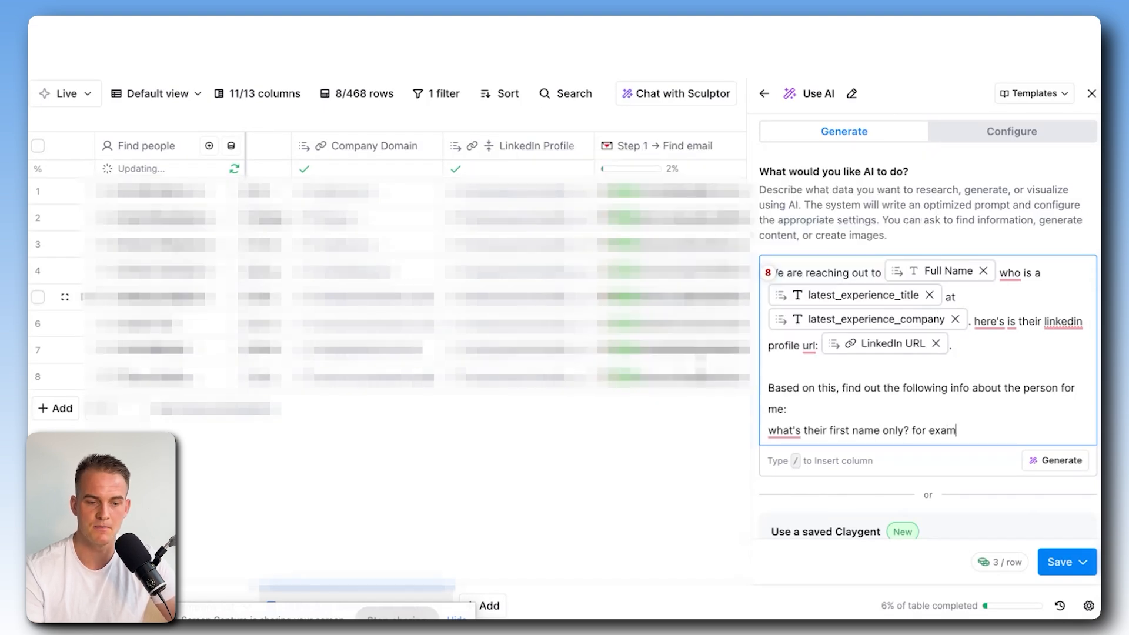
text(ple Alex rather than )
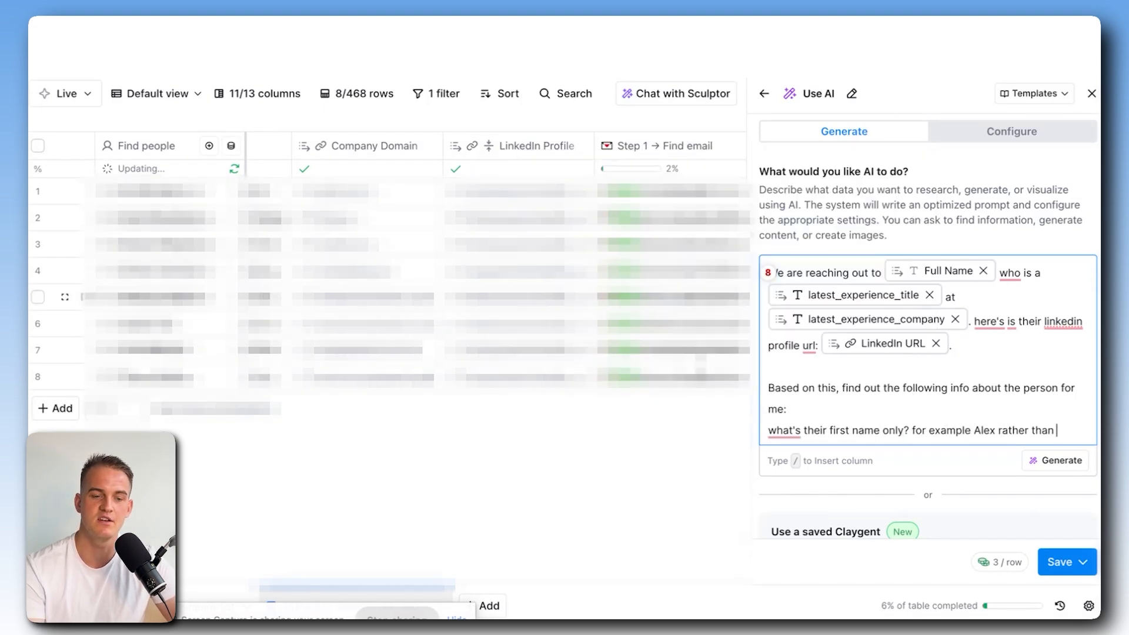
text(Alexander. make sure it sounds convers)
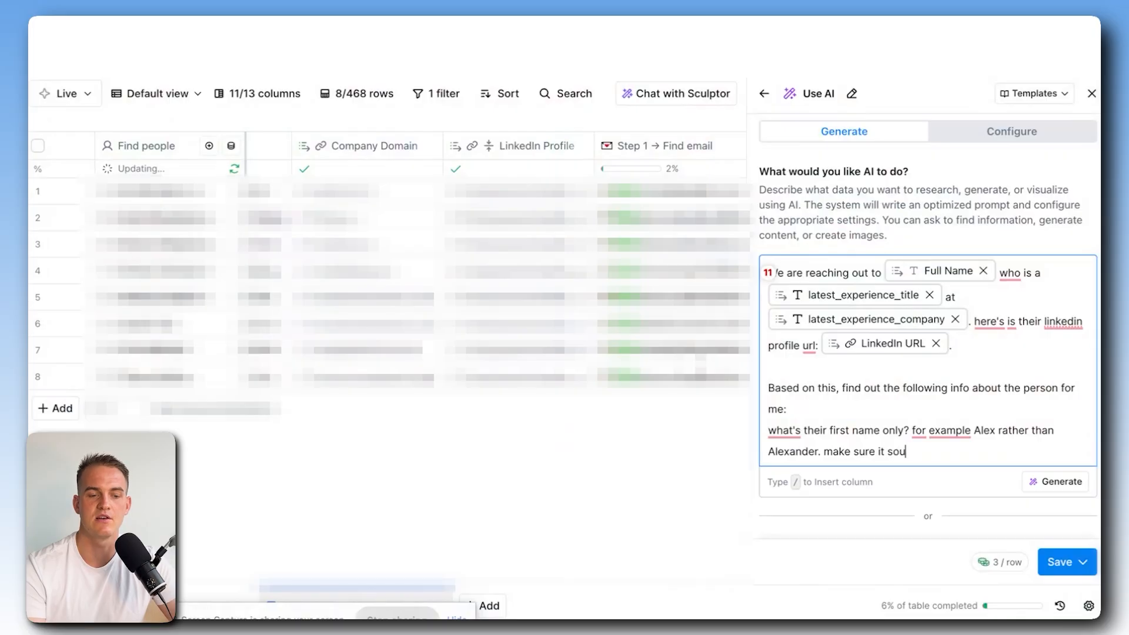
text(ational.)
key(Return)
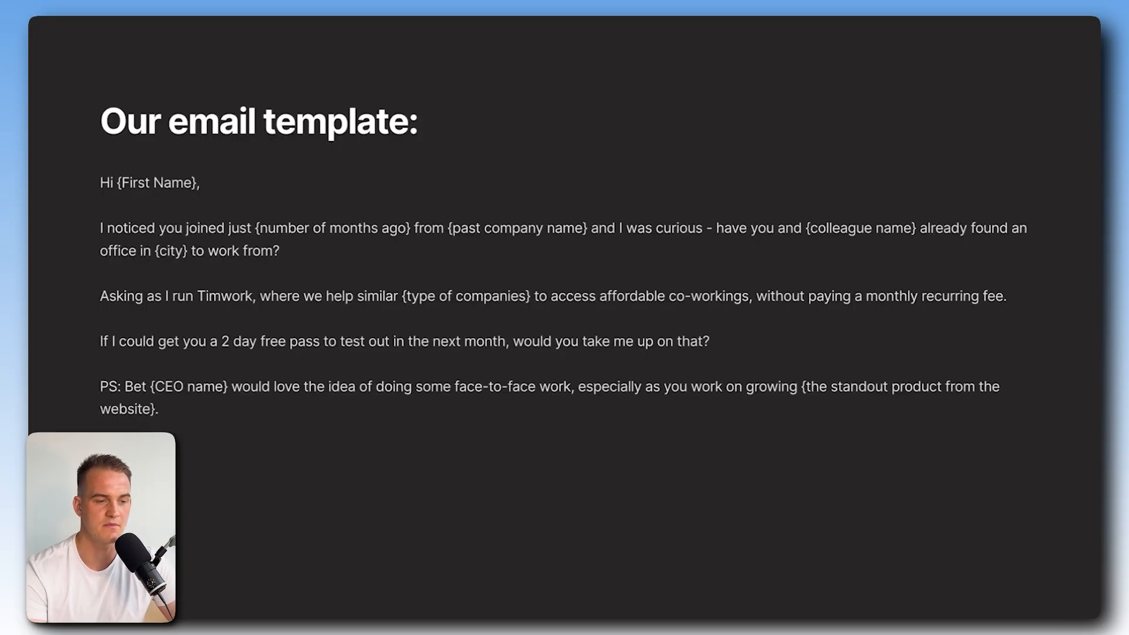
Add the question "what company have they worked for before {latest_experience_company}?" to the prompt, inserting the company as a column reference.
text(company have t)
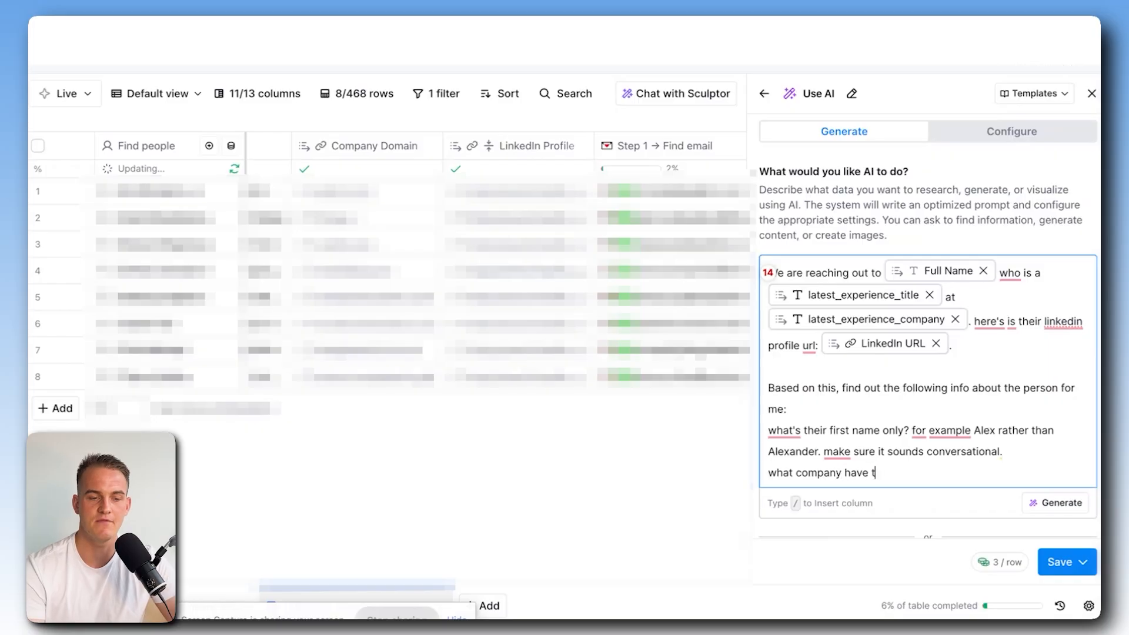
text(hey worked for befor)
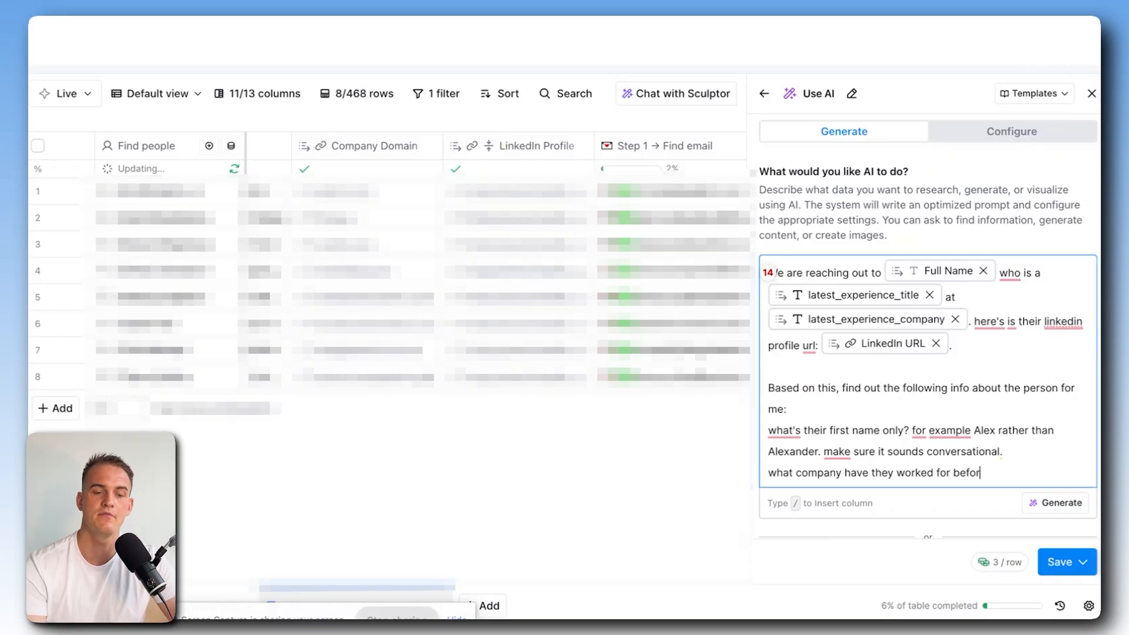
text(e /lat)
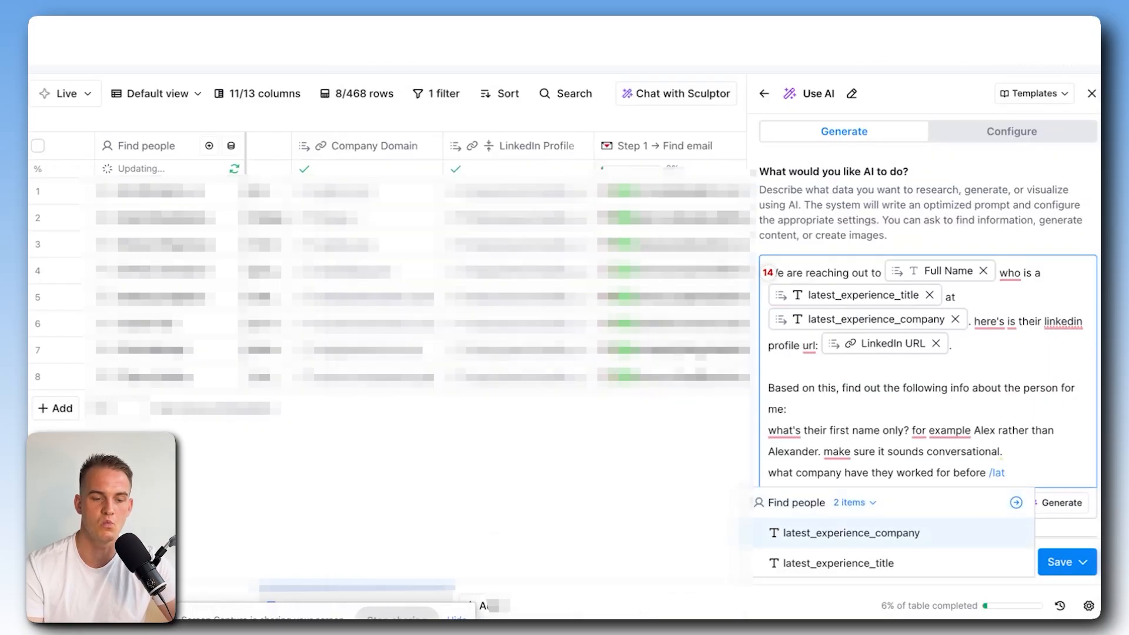
key(Down)
key(Up)
key(Return)
text(?)
key(Return)
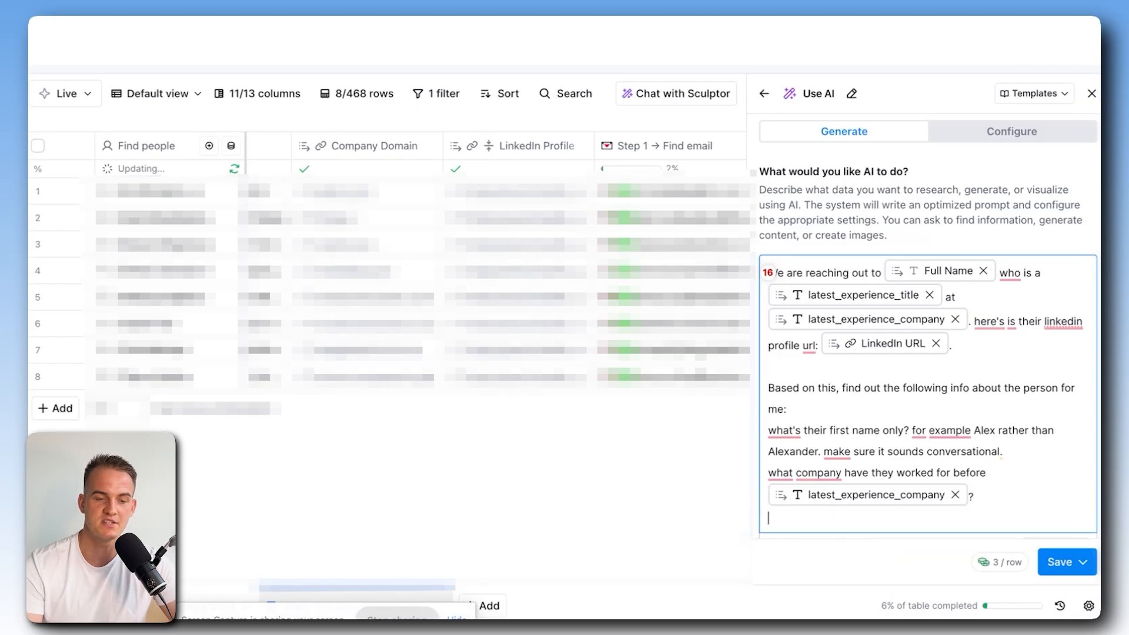
Add the question "how long have they worked for at {latest_experience_company} for? give it to me in months" to the prompt, inserting the company as a column reference.
text(how long have the)
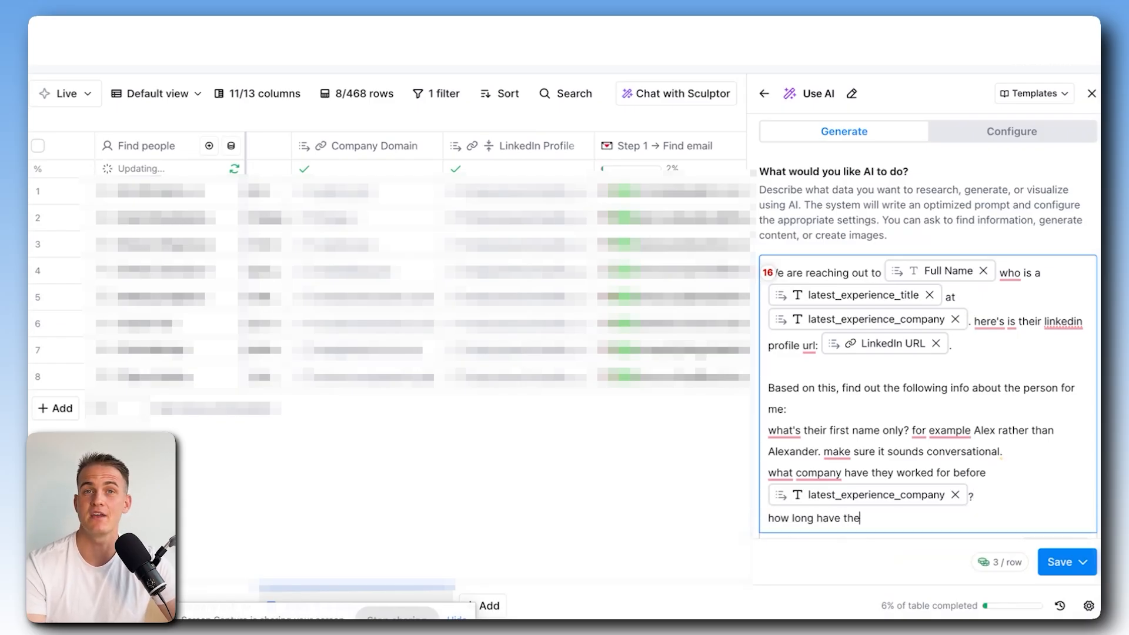
text(y worked for at /)
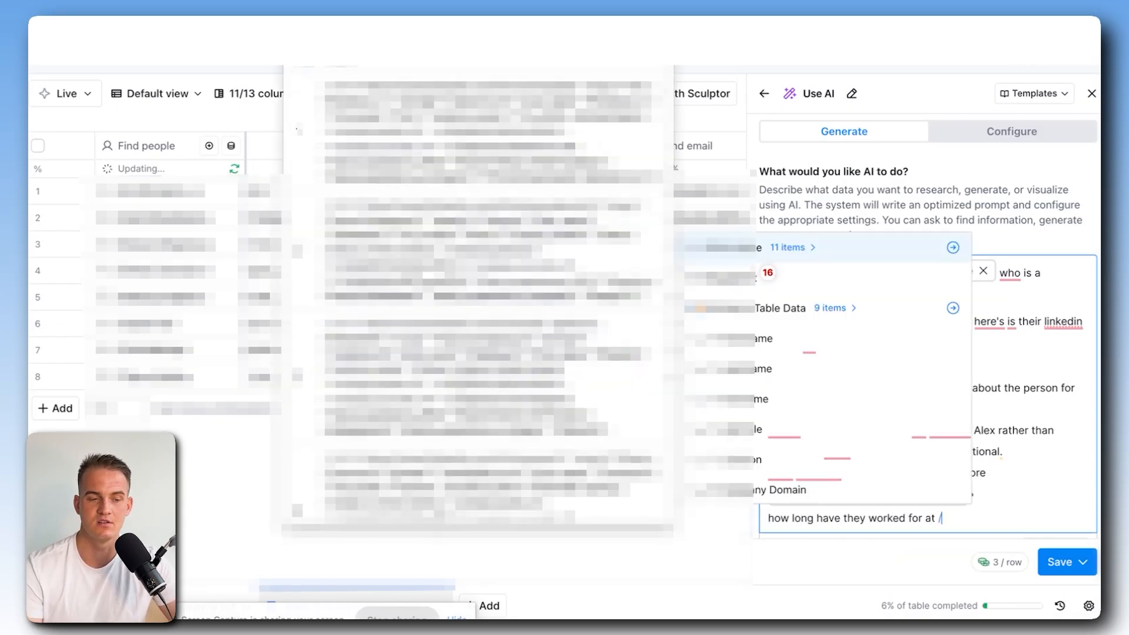
key(Return)
text(for?)
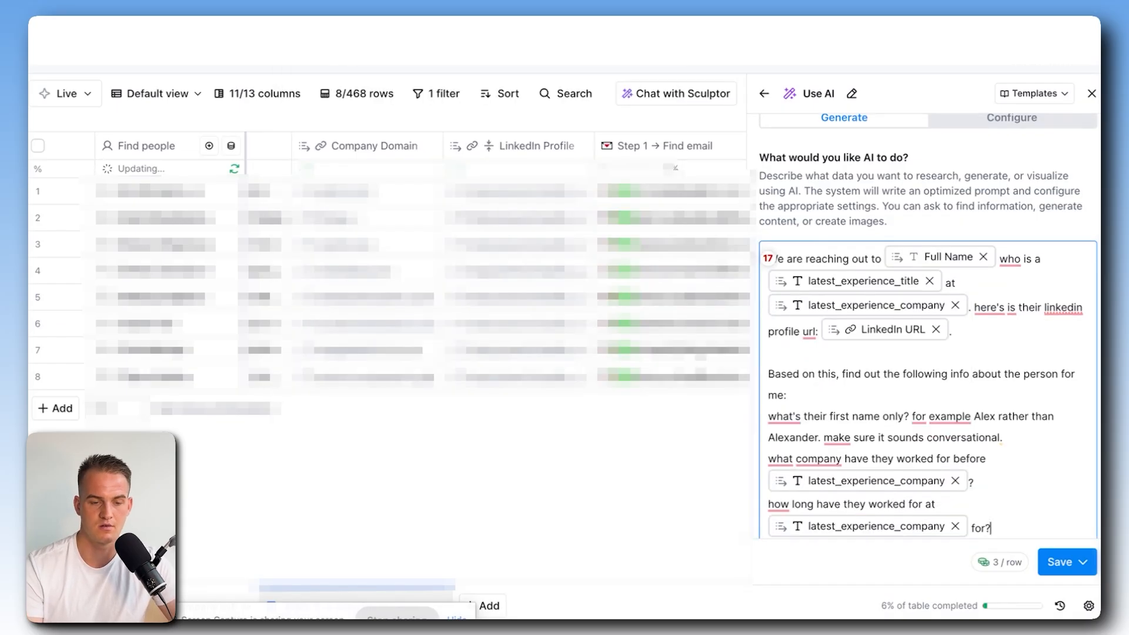
text( give it to )
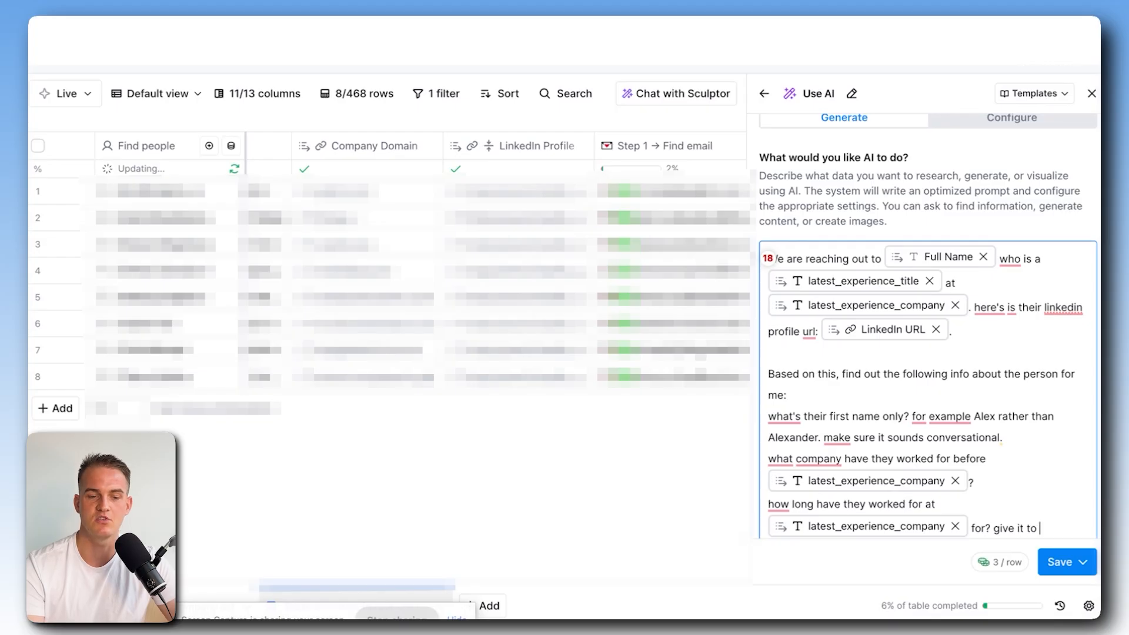
text(me in months)
key(Return)
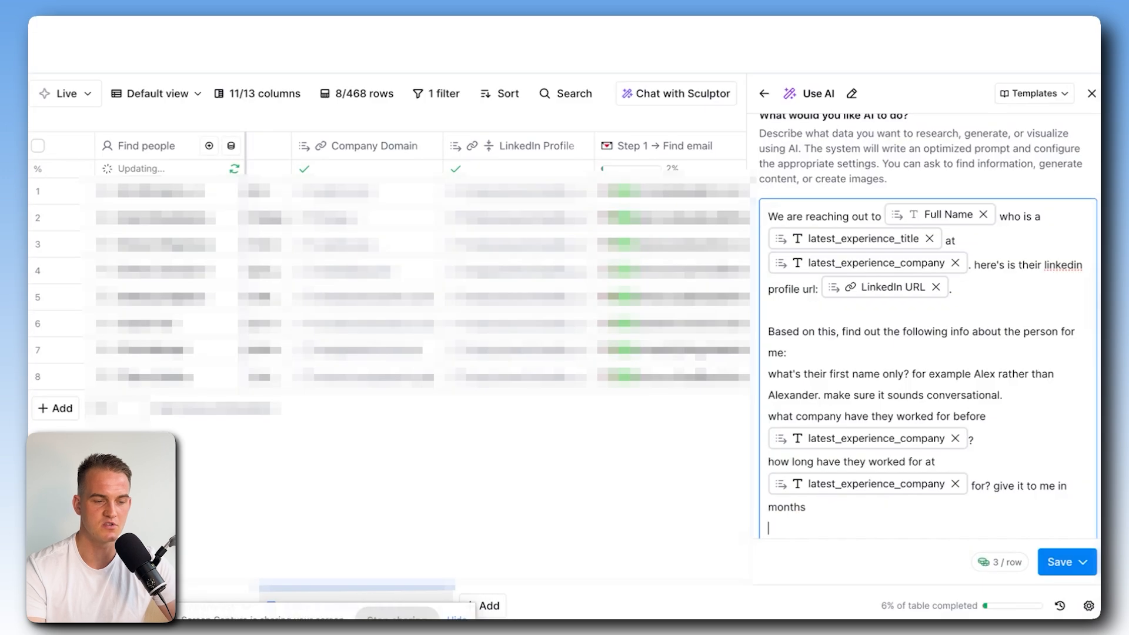
Add the line "describe what {latest_experience_company} currently does in 1 sentence." to the prompt, with the company as a column reference.
text(describe what latest_experience_company)
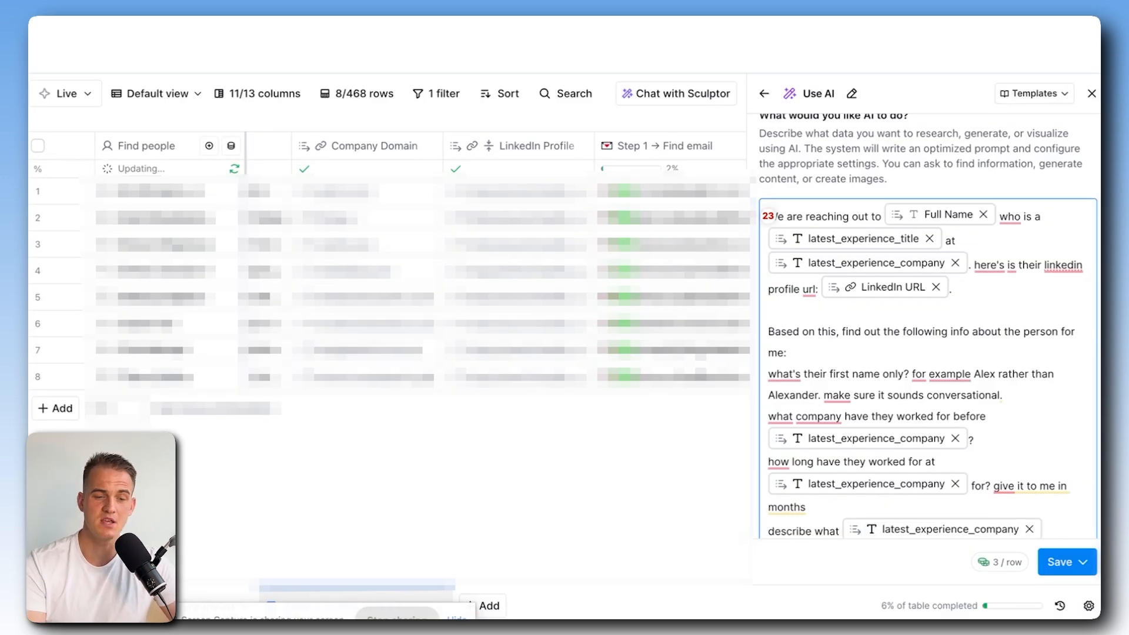
text( currently does i)
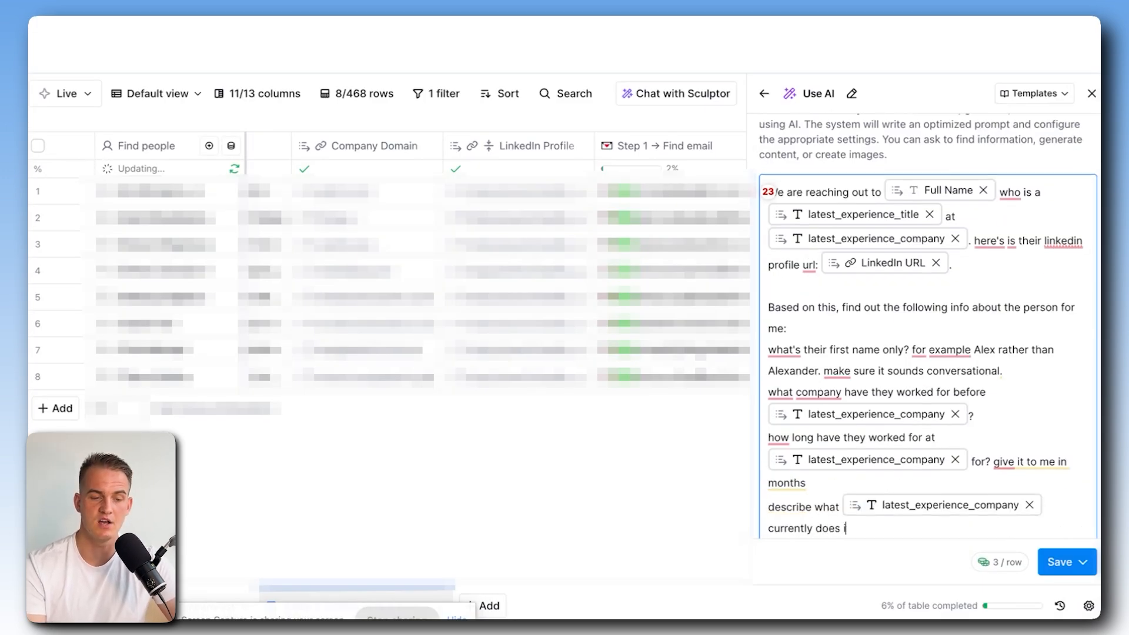
text(n 1 sentence.)
key(Return)
Add the line "give me the full name of their CEO or founder or owner?" to the prompt.
text(give me th)
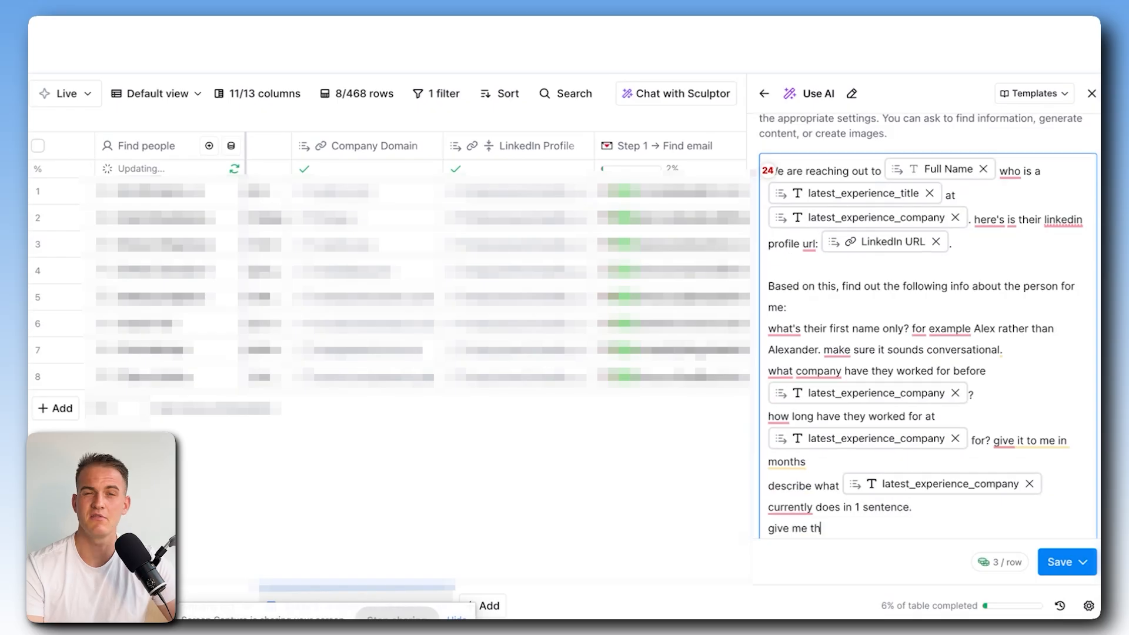
text(e full name of the)
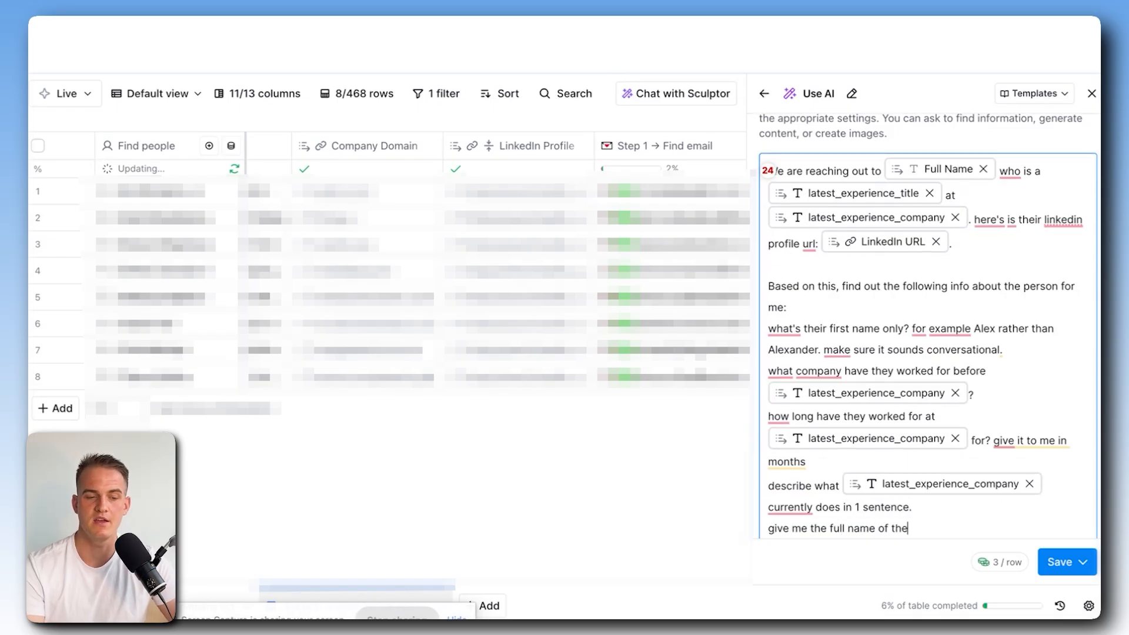
text(ir ceo or founder or owner)
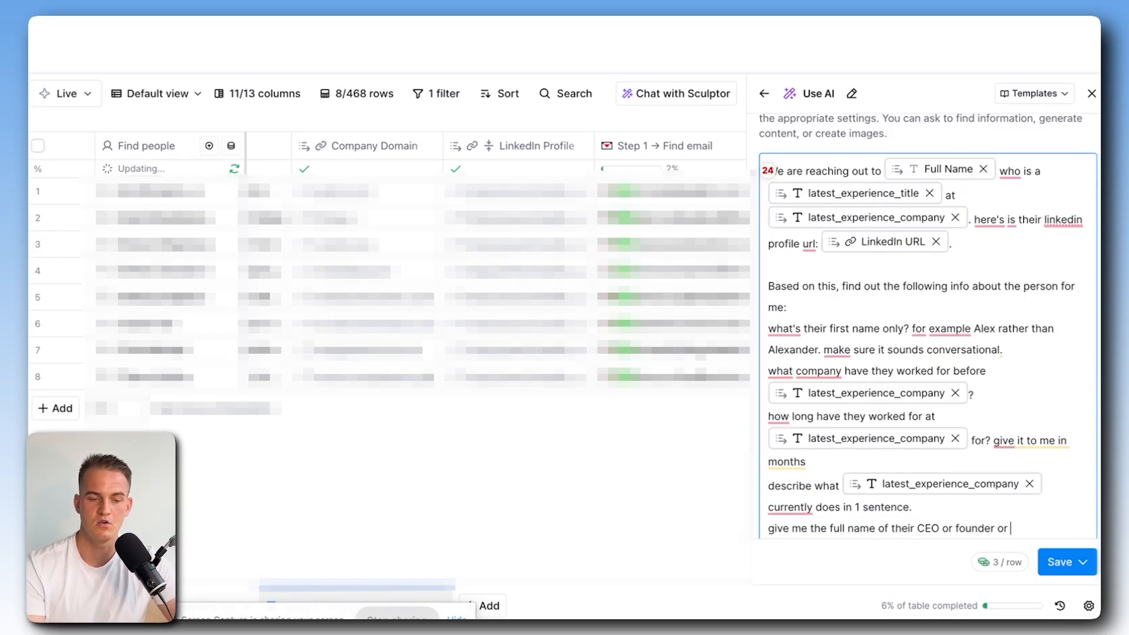
text(?)
key(Return)
Add "give me the name of 1 person from their company that also lives in the same city as" followed by the first_name and Last Name references.
text(gv)
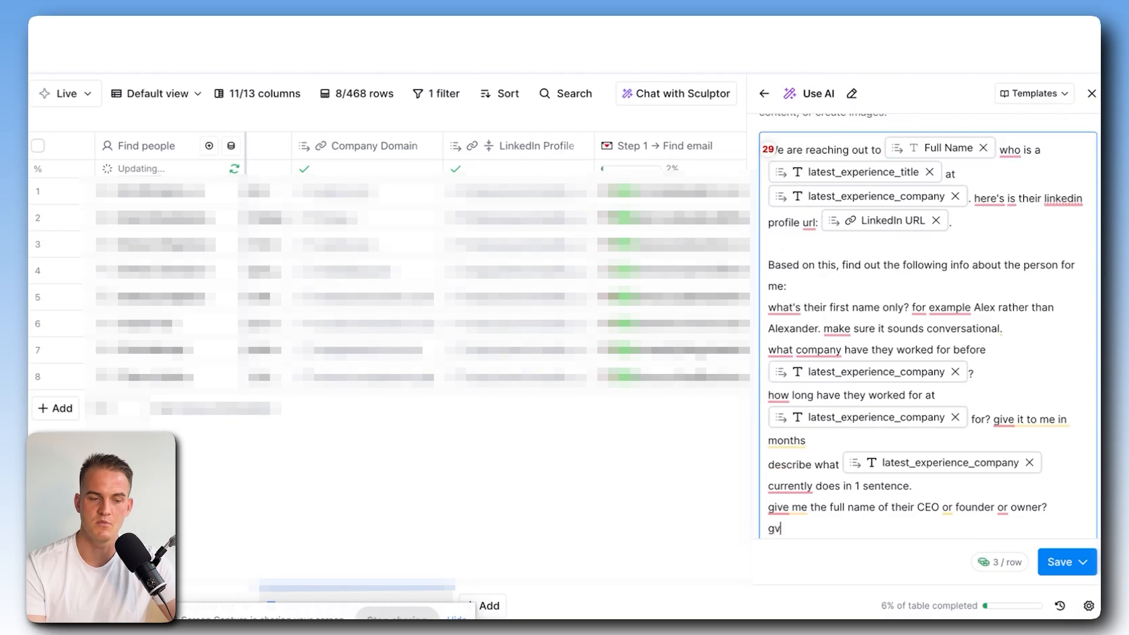
key(BackSpace)
text(ive me the name of)
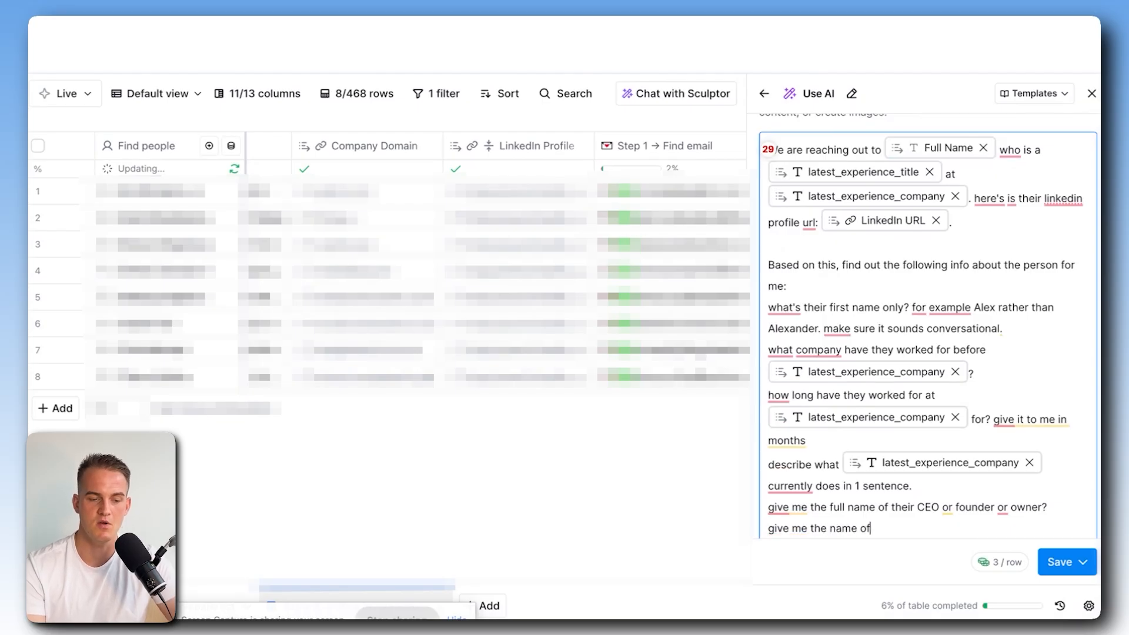
text( 1 person from thei)
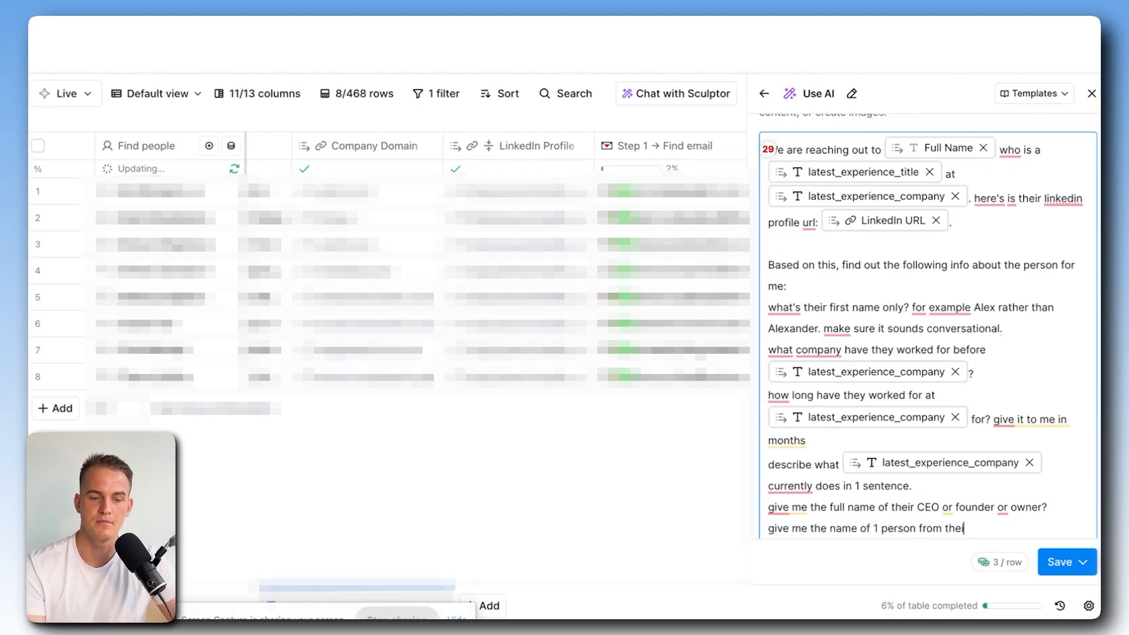
text(r company that aks)
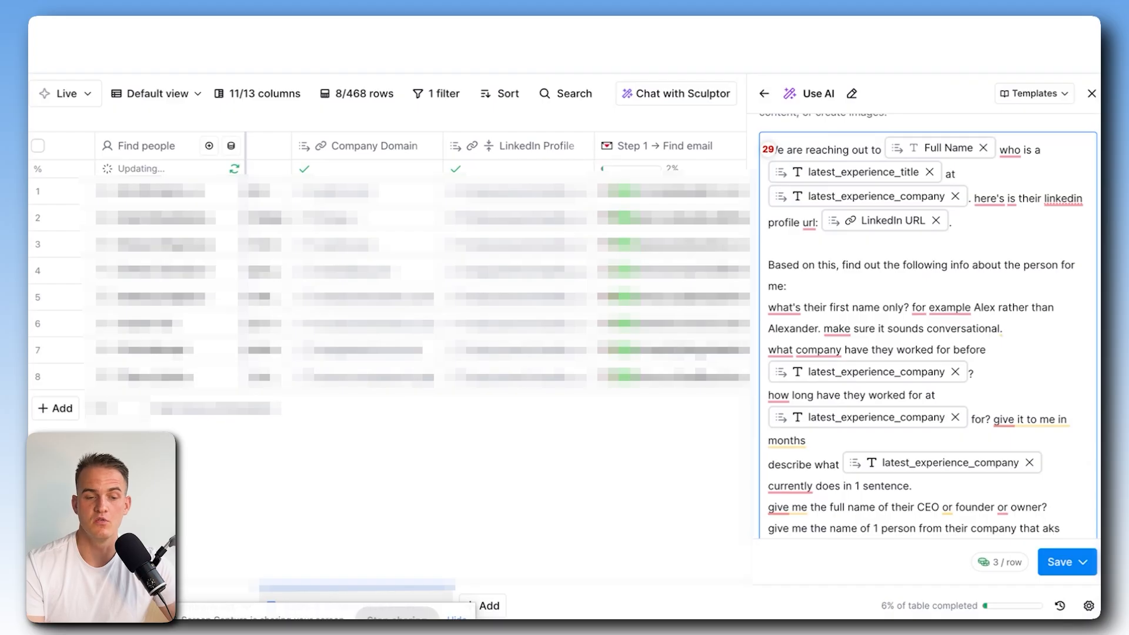
key(BackSpace)
key(BackSpace)
text(lso lives in the sam)
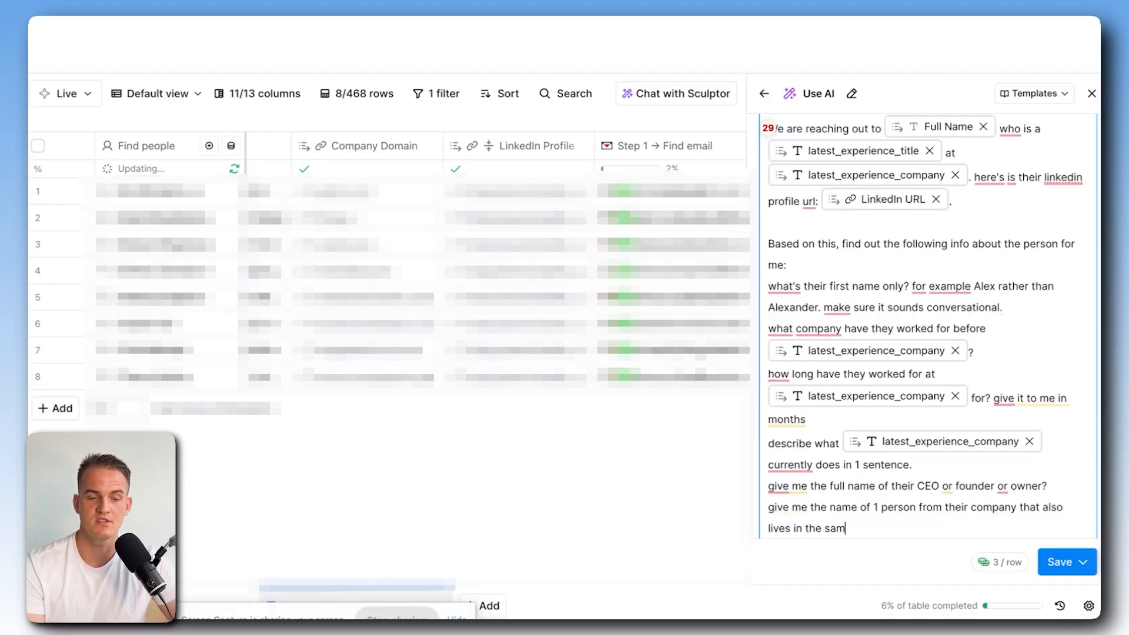
text(e cityf)
key(Down)
key(Down)
key(Down)
key(Down)
key(Down)
key(Down)
key(Down)
key(Down)
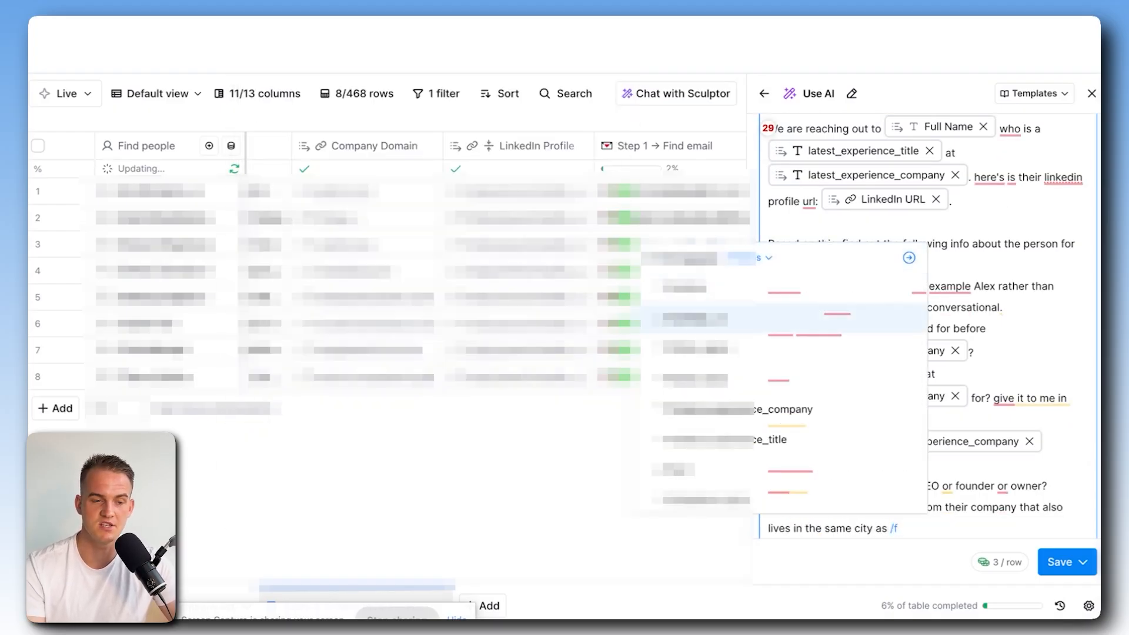
key(Up)
key(Up)
key(Up)
key(Up)
key(Up)
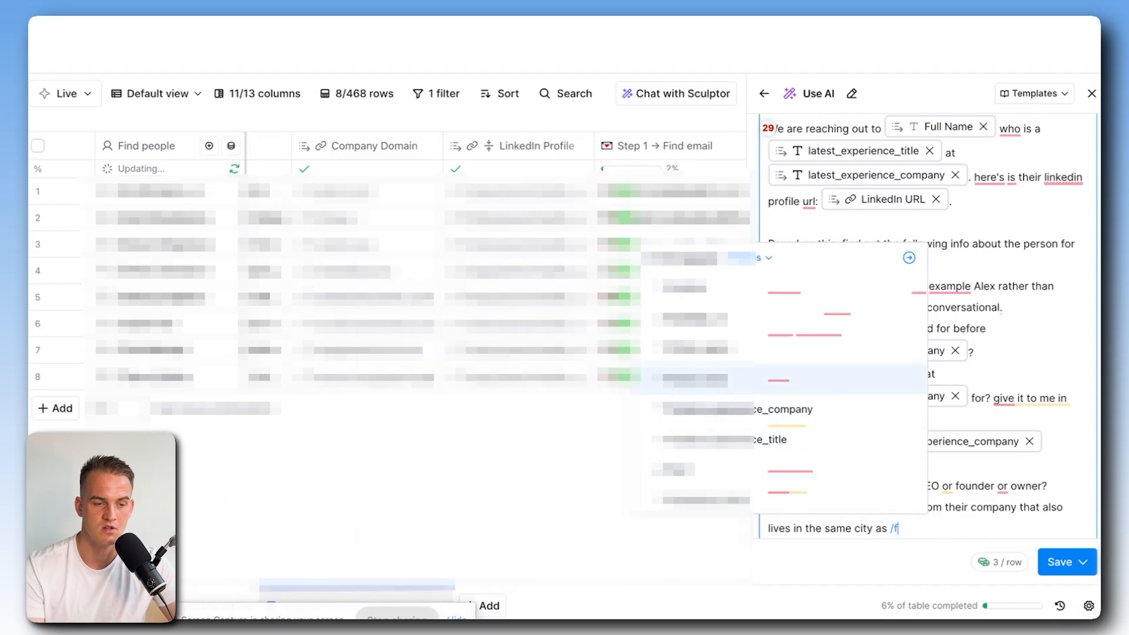
key(Return)
text(/las)
key(Down)
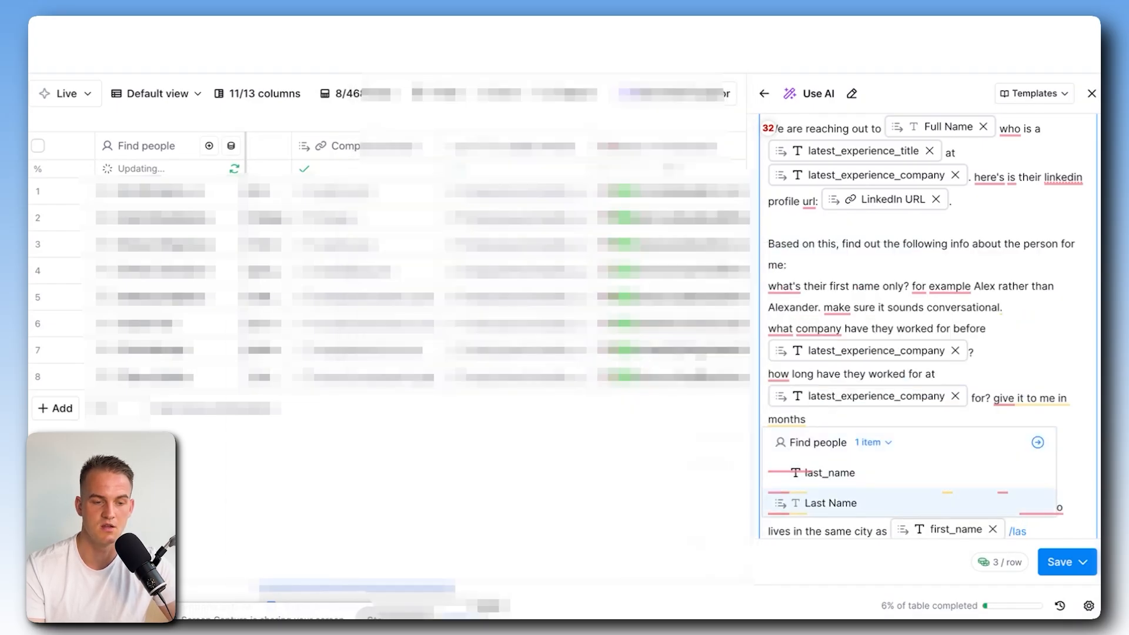
key(Return)
key(Return)
Add the line "give me the city of where {Full Name} lives." to the prompt, inserting the name as a column reference.
text(give me the ci)
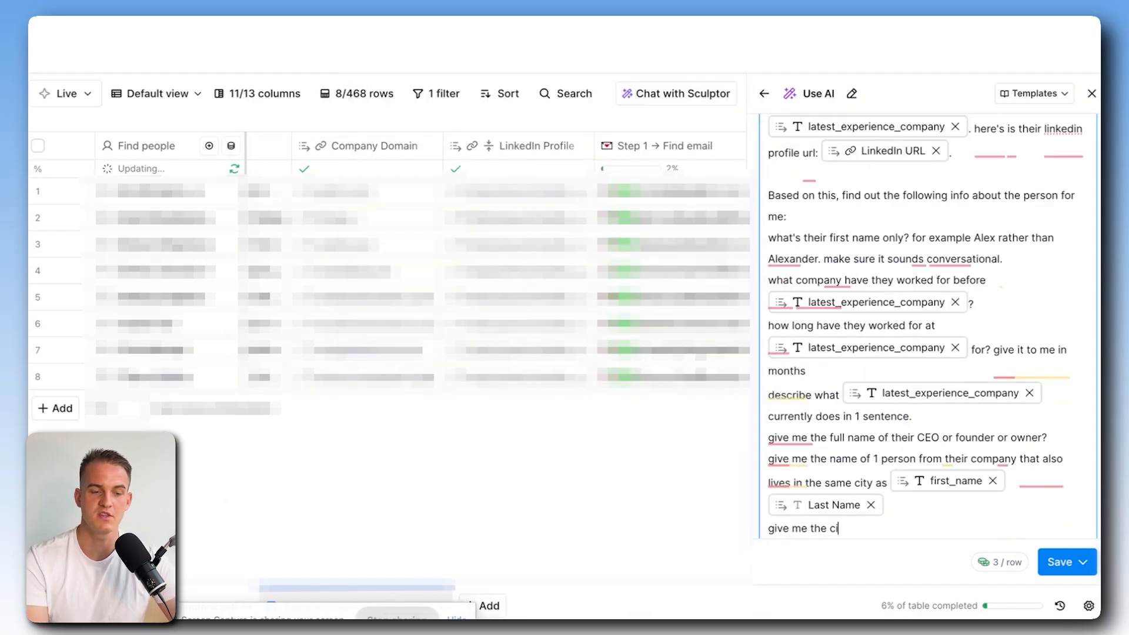
text(ty of where /ful)
key(Return)
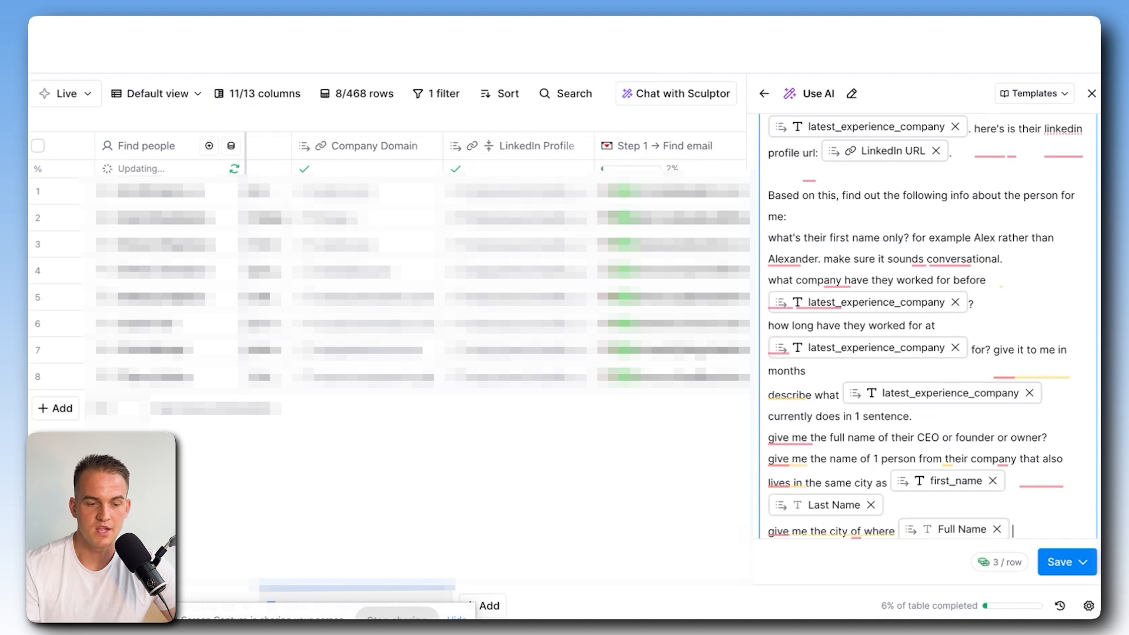
text(lives.)
key(Return)
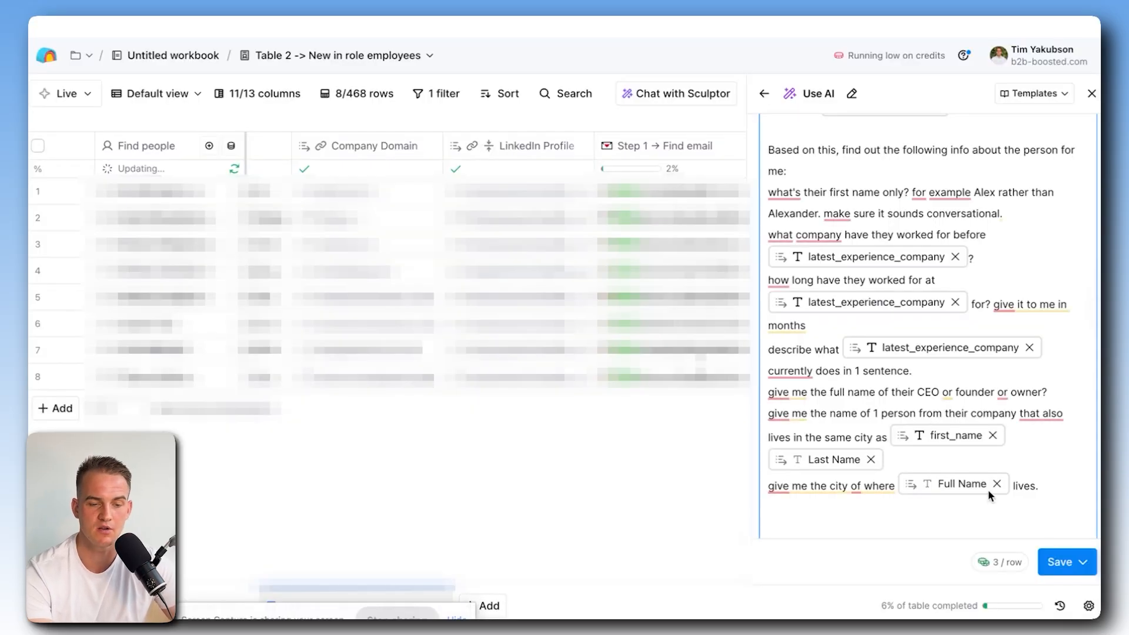
Generate the optimised prompt from the description, review it, and save the column while running the 8 rows in this view.
scroll(987, 489, down, 5)
click(1032, 315)
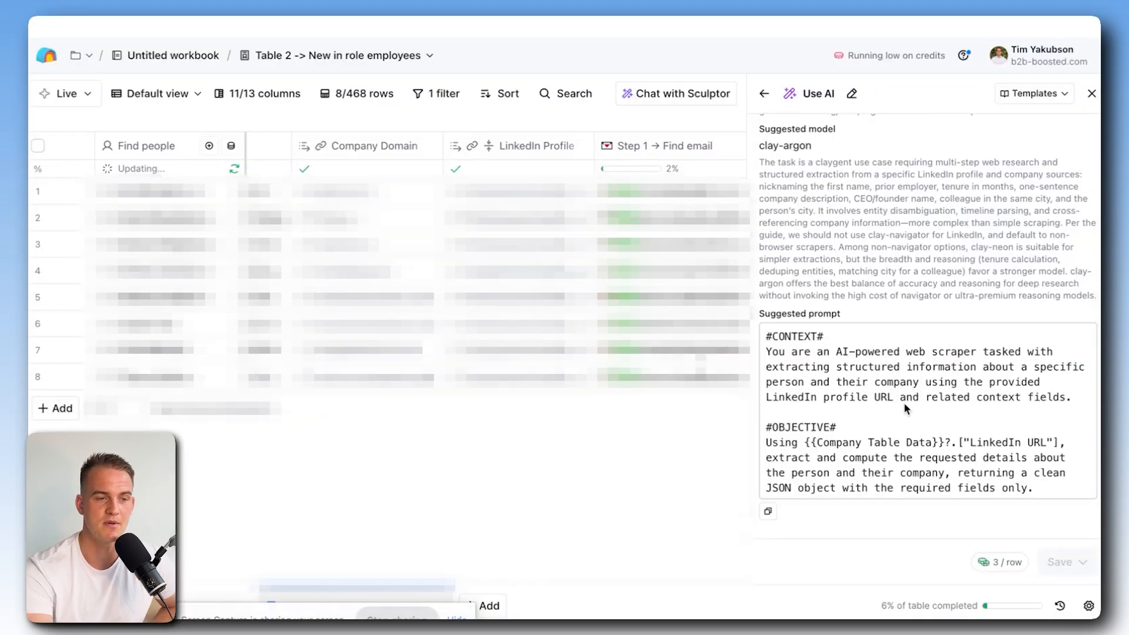
scroll(926, 365, down, 15)
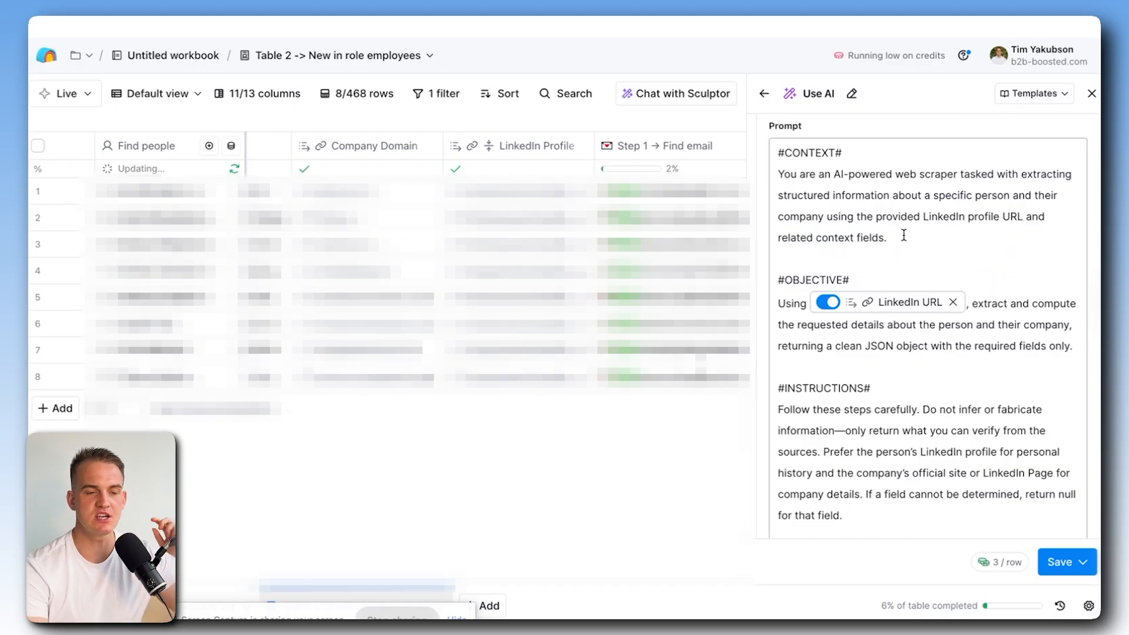
scroll(903, 236, down, 20)
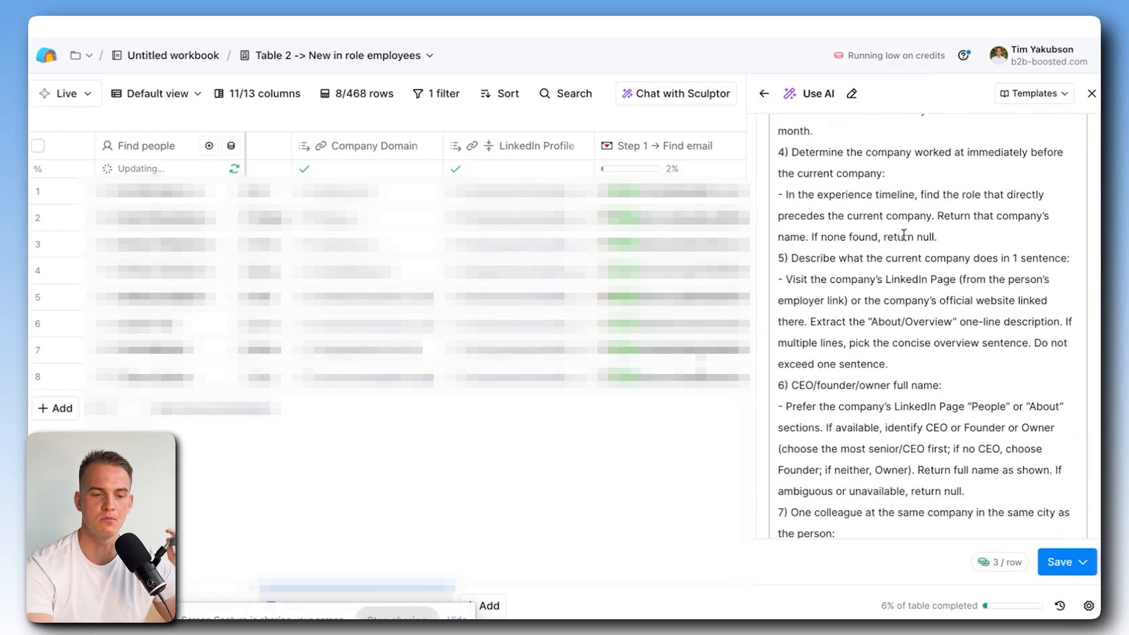
scroll(904, 235, down, 20)
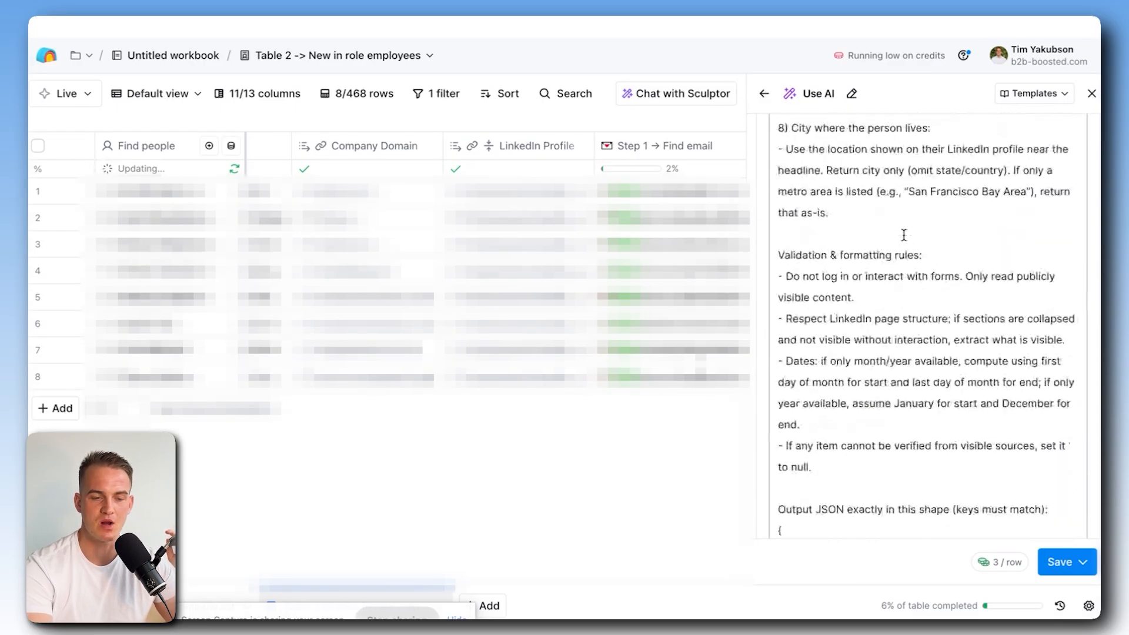
click(1073, 571)
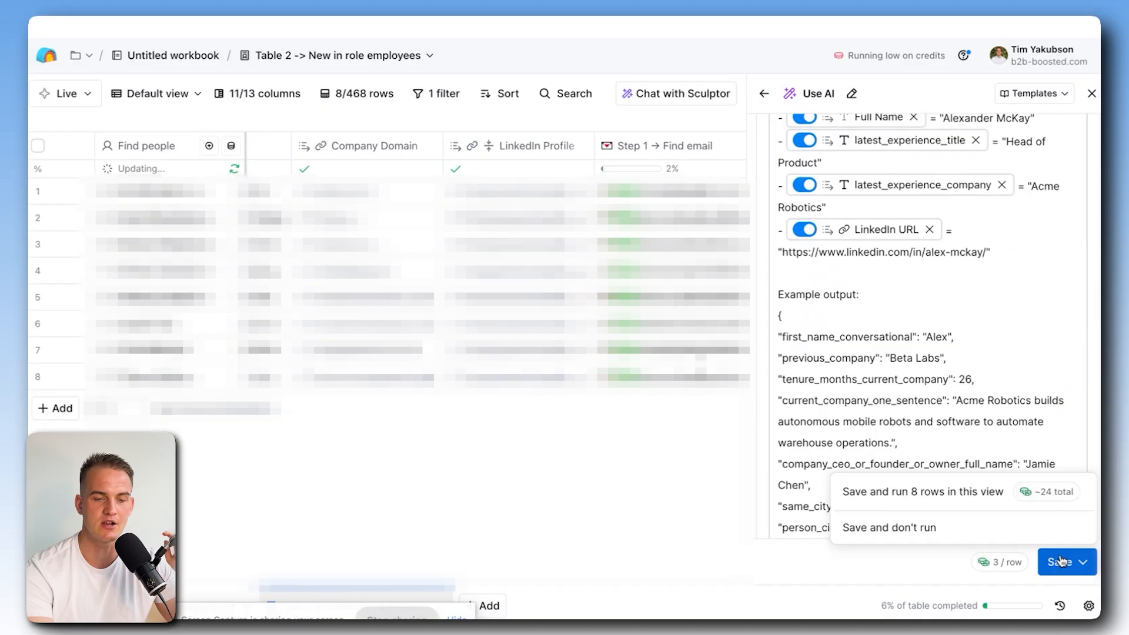
click(968, 497)
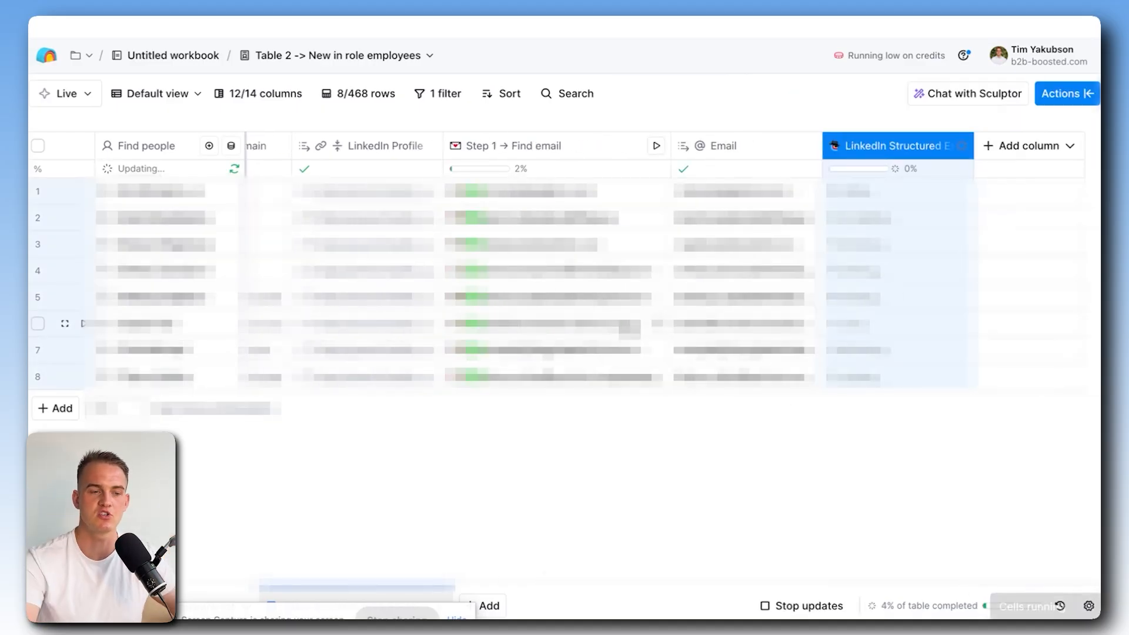
Rename the new LinkedIn research column as "Step 2 -> Research each lead".
click(856, 154)
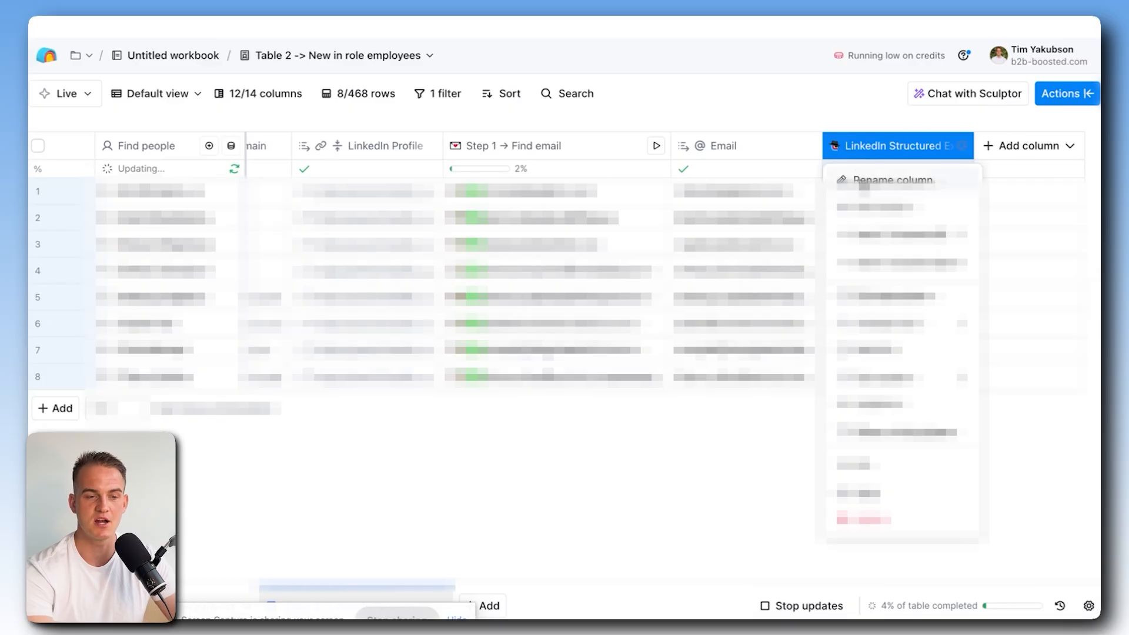
click(857, 181)
text(Step 2 -> Research each lea)
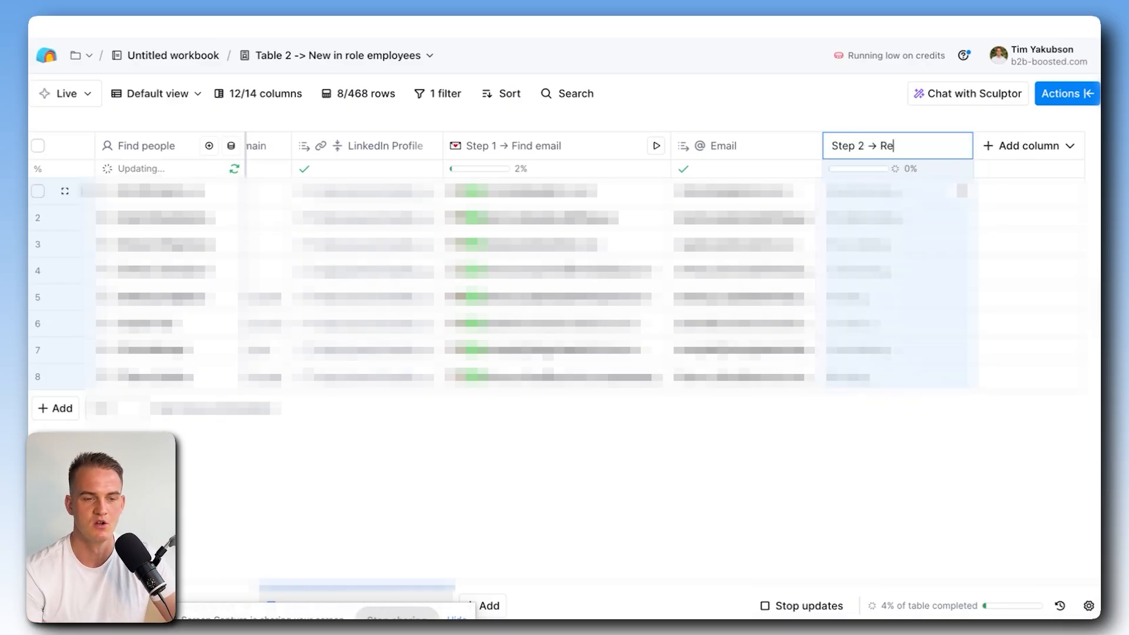
text(d)
key(Return)
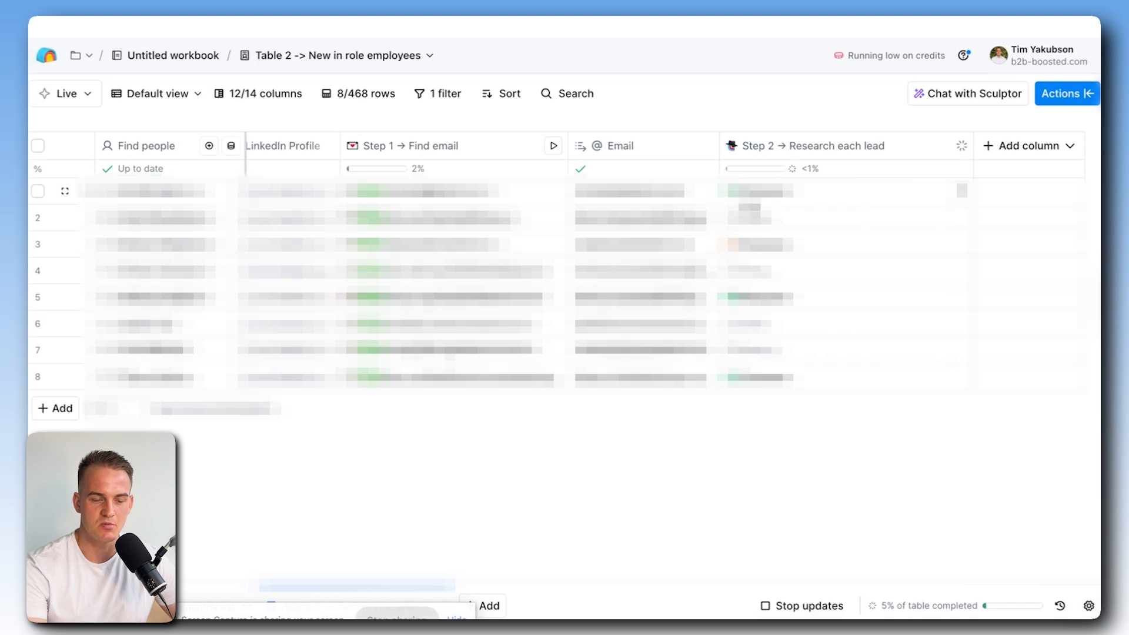
Examine the research output fields in the first row's cell details and close them.
click(770, 195)
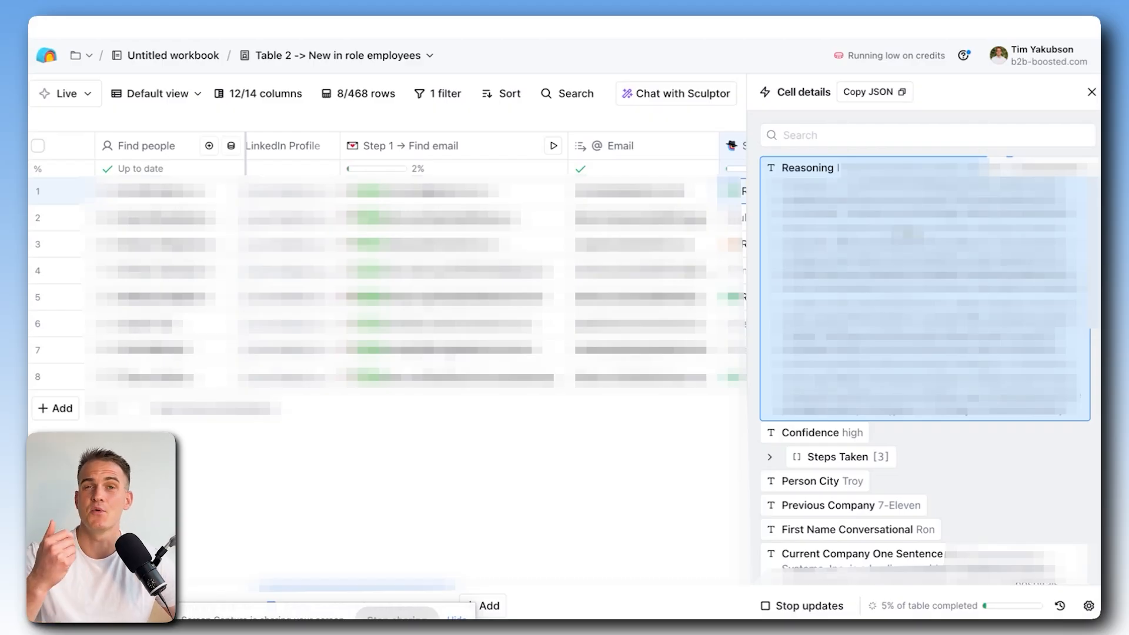
scroll(823, 382, down, 3)
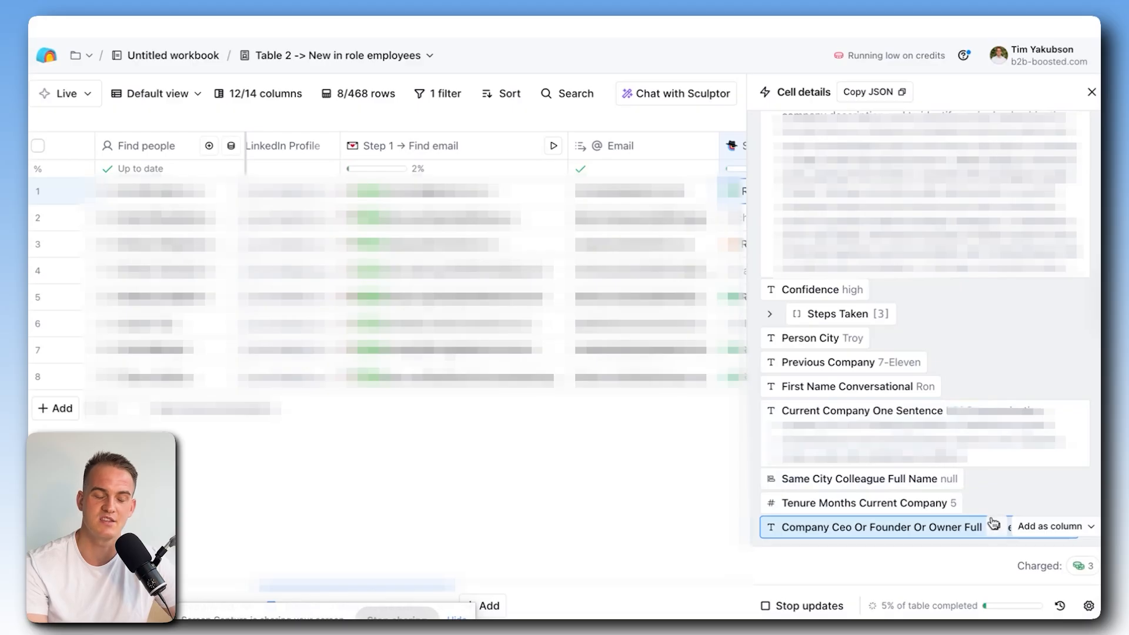
key(Escape)
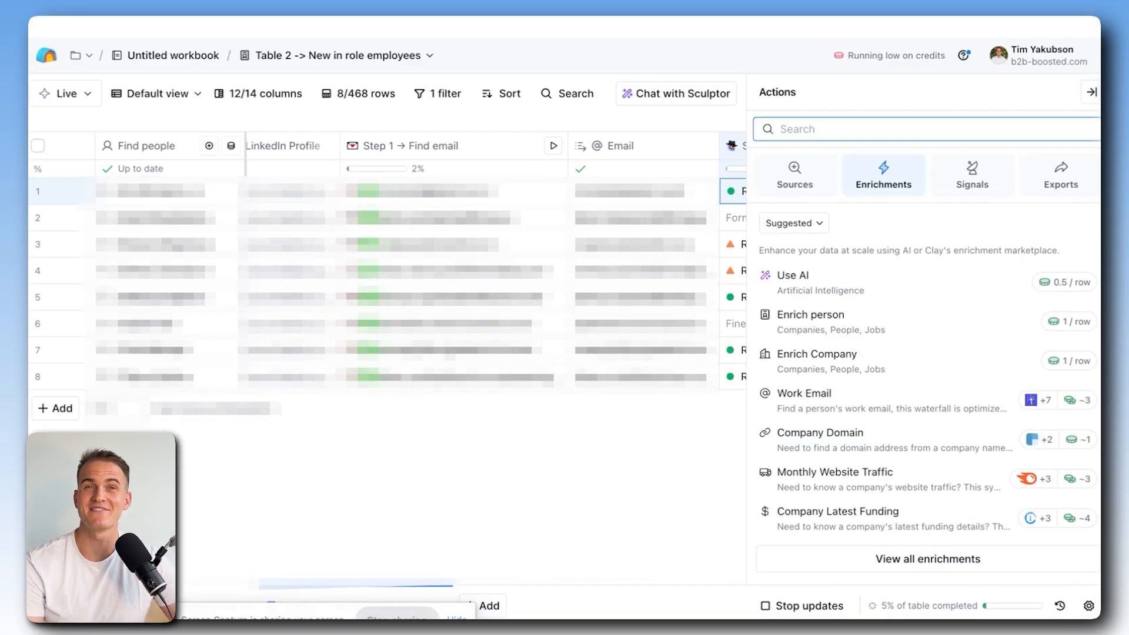
Add a ChatGPT: Generate text enrichment, go to its manual configuration, and choose Claude 3.5 Sonnet as the model.
text(chatgpt)
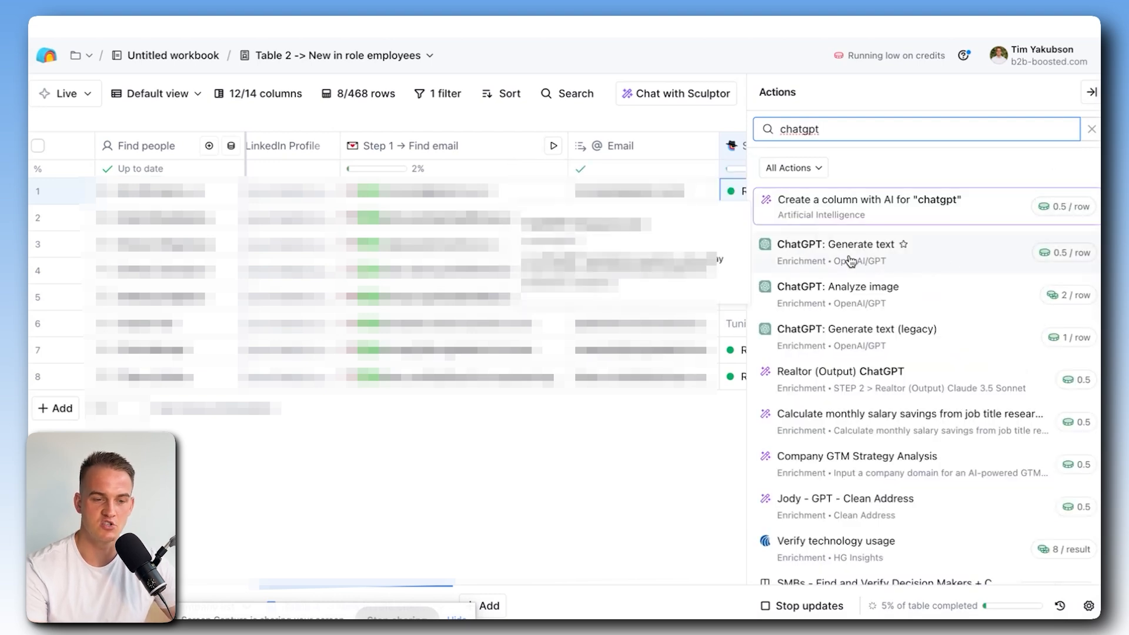
click(940, 262)
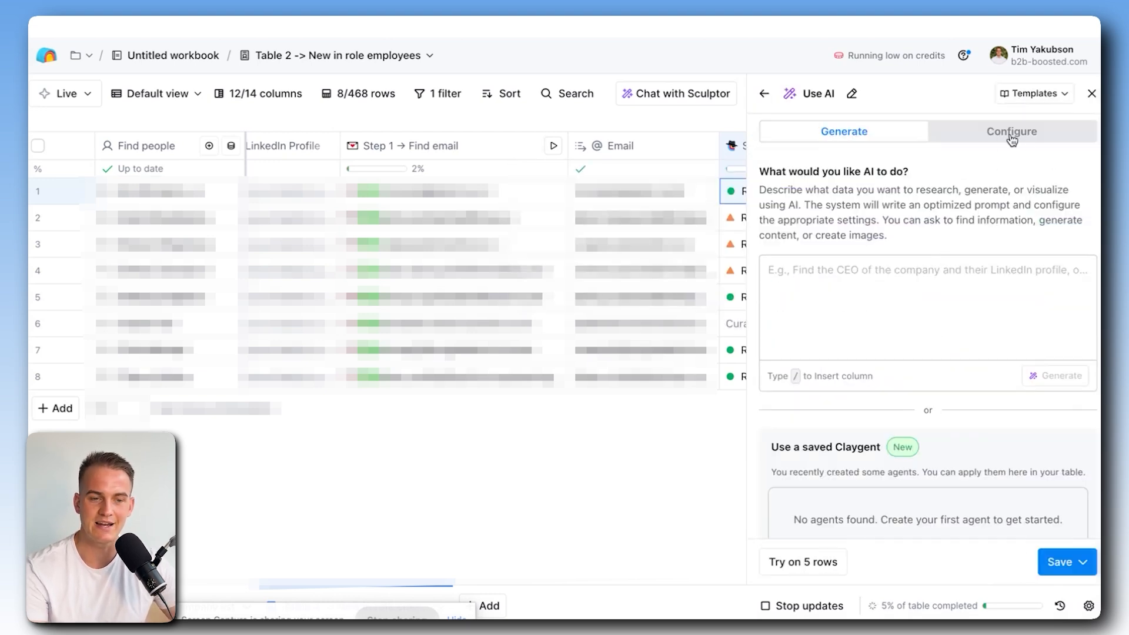
click(1018, 133)
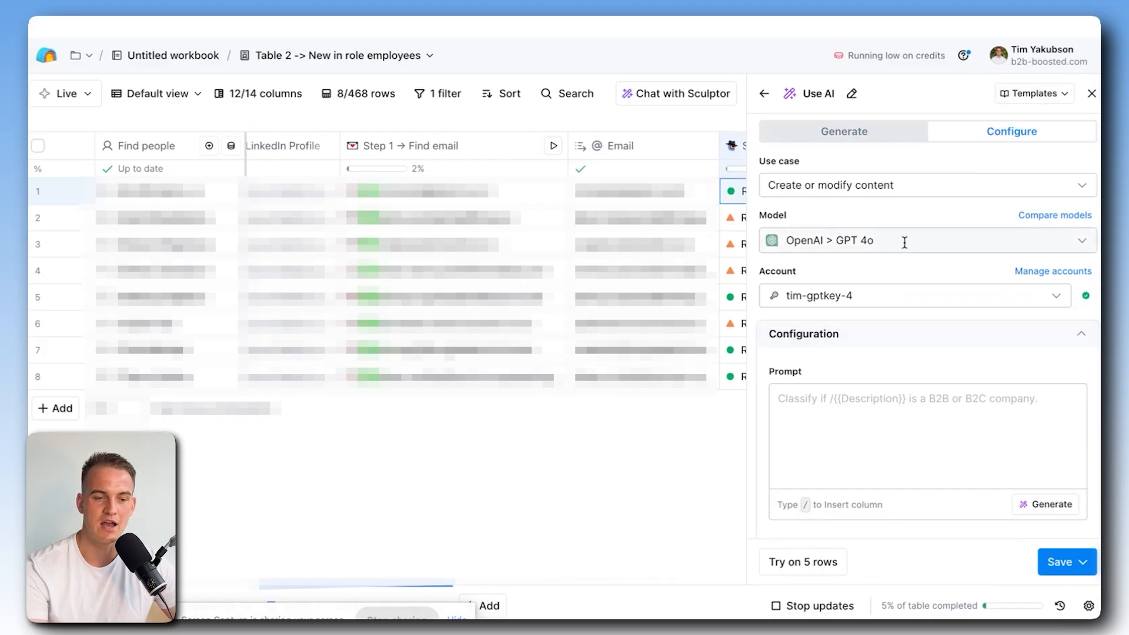
click(880, 238)
scroll(960, 302, down, 15)
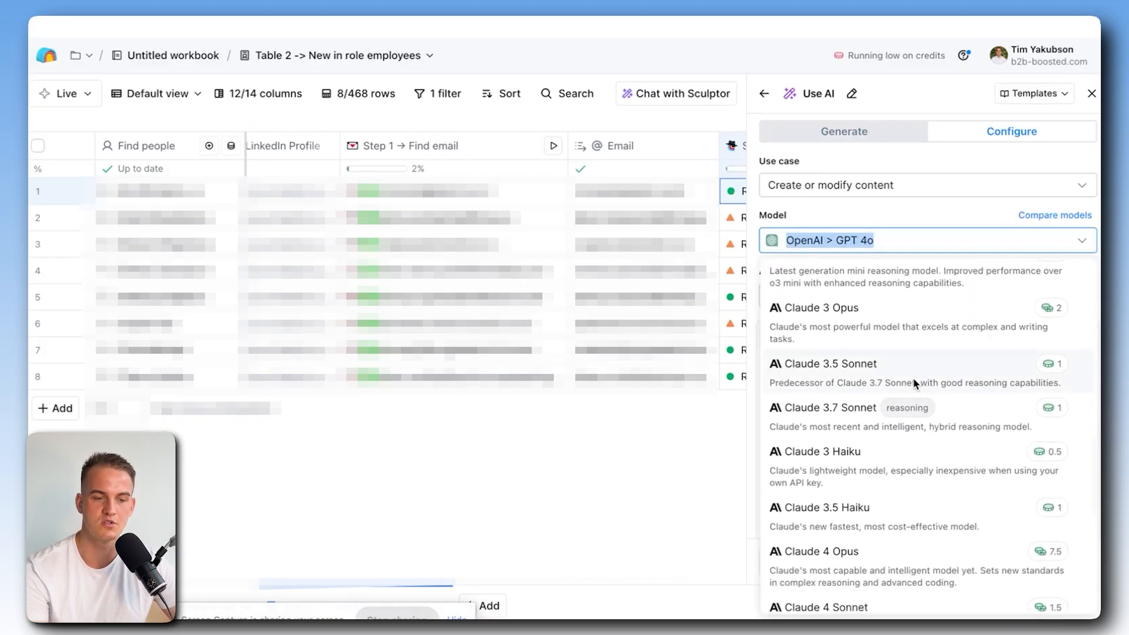
click(912, 376)
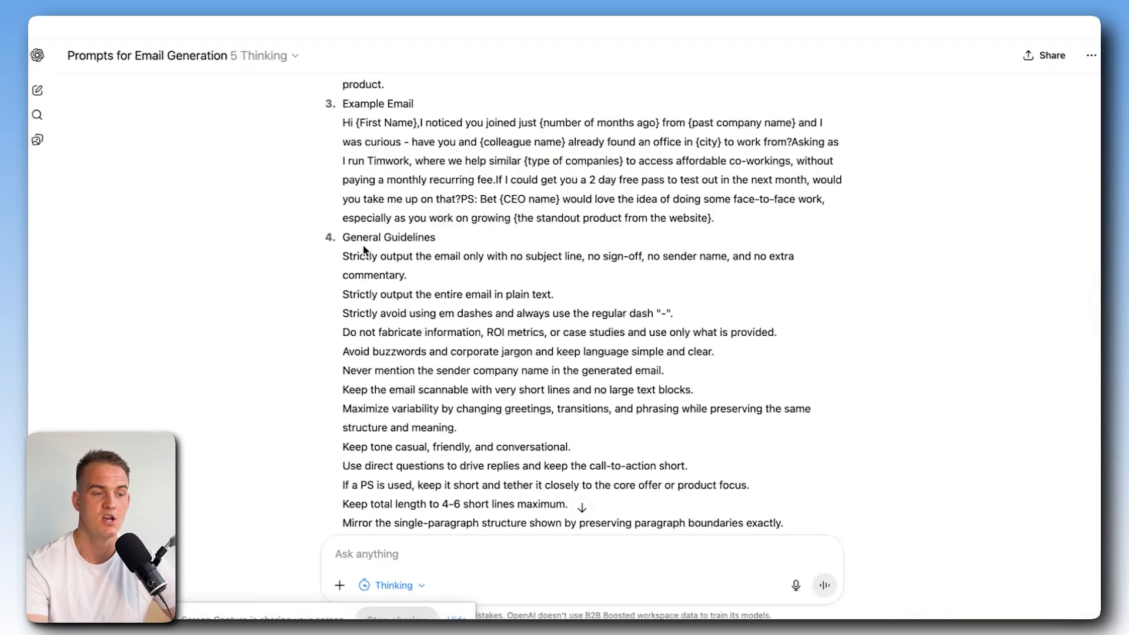
Review the cold email prompt in the ChatGPT conversation and paste it with its variable list into the Use AI prompt in Clay.
scroll(409, 171, up, 10)
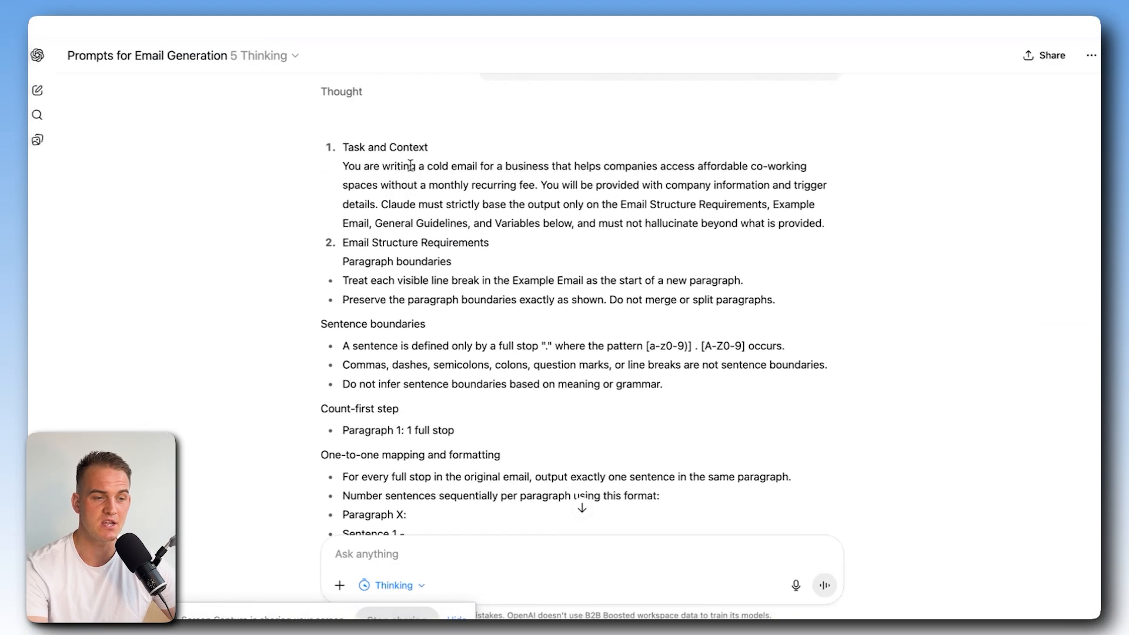
scroll(410, 170, down, 3)
drag(343, 140, 542, 408)
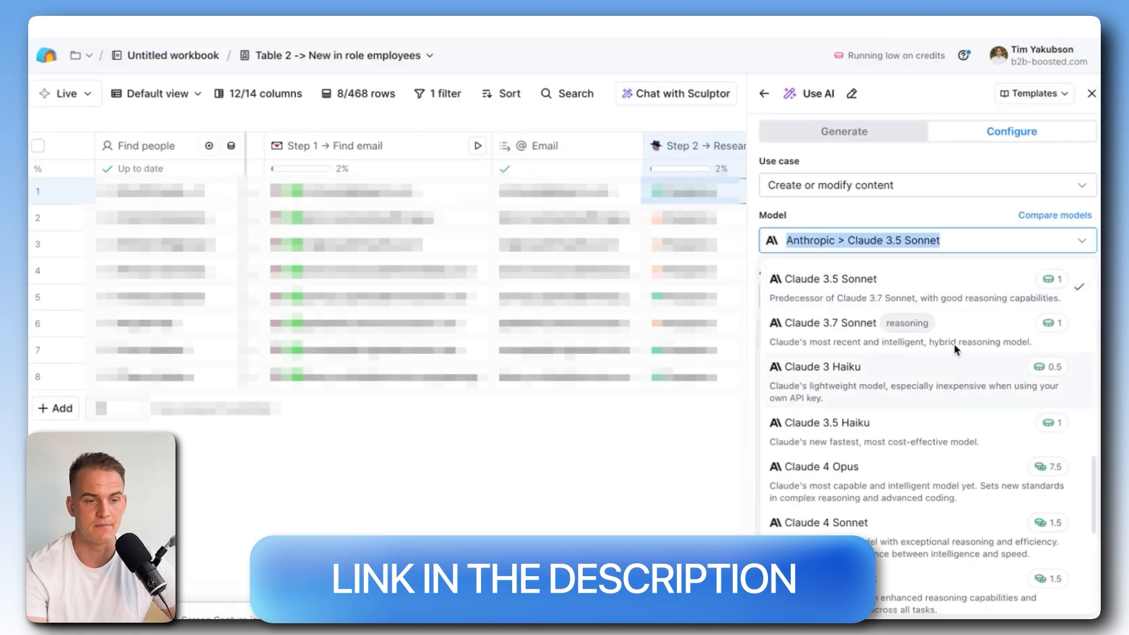
key(Escape)
click(835, 409)
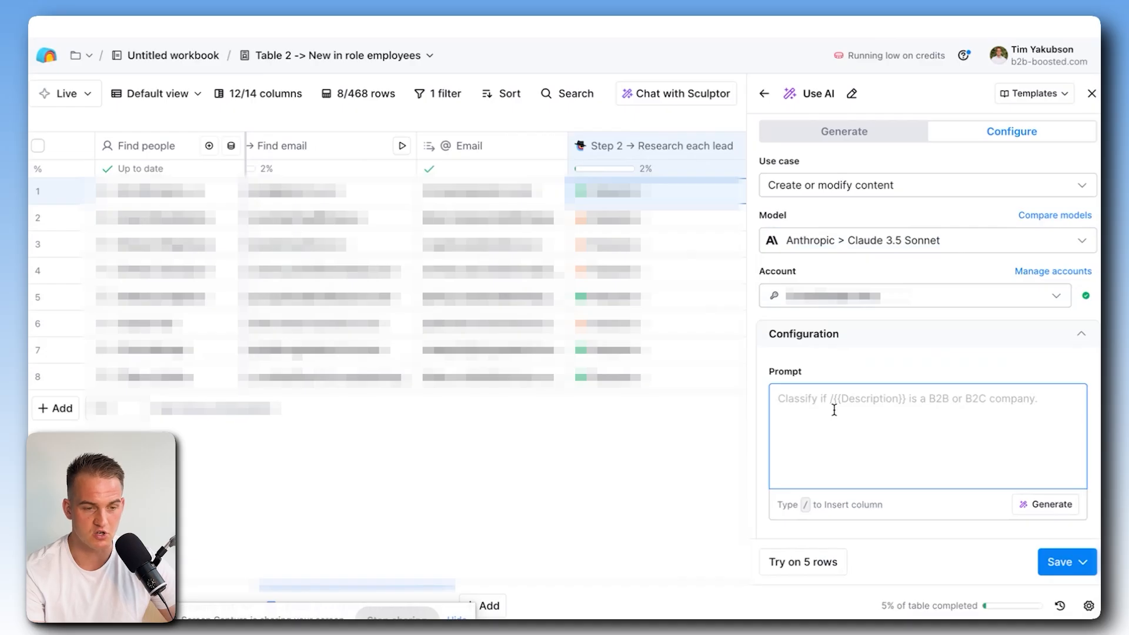
key(ctrl+v)
scroll(834, 410, down, 3)
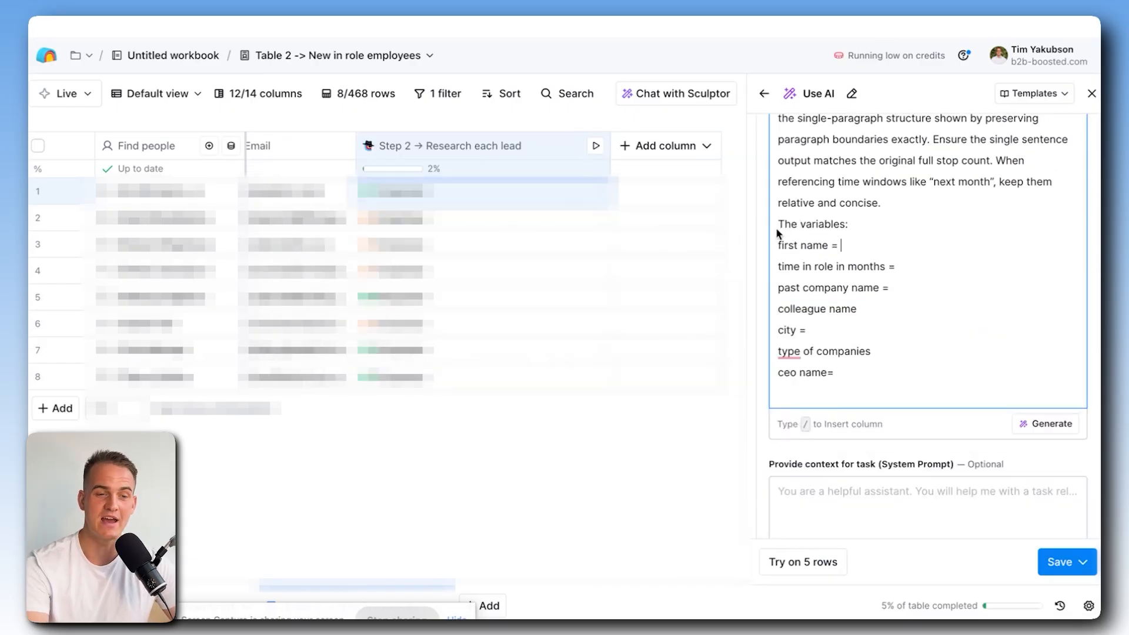
drag(781, 224, 857, 259)
click(856, 264)
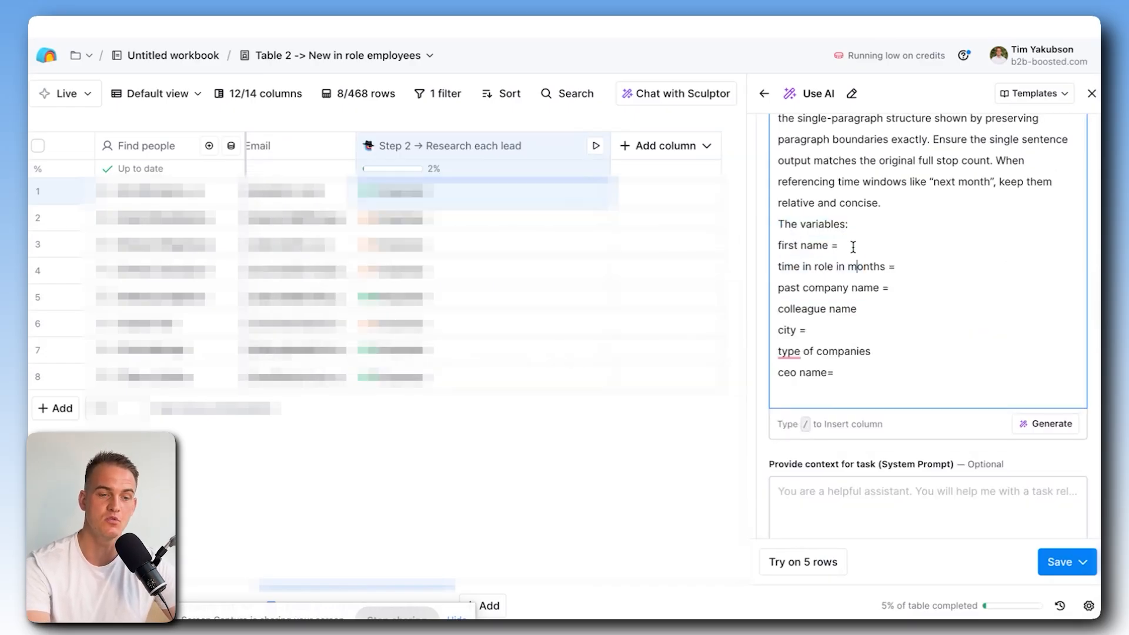
text(/fir)
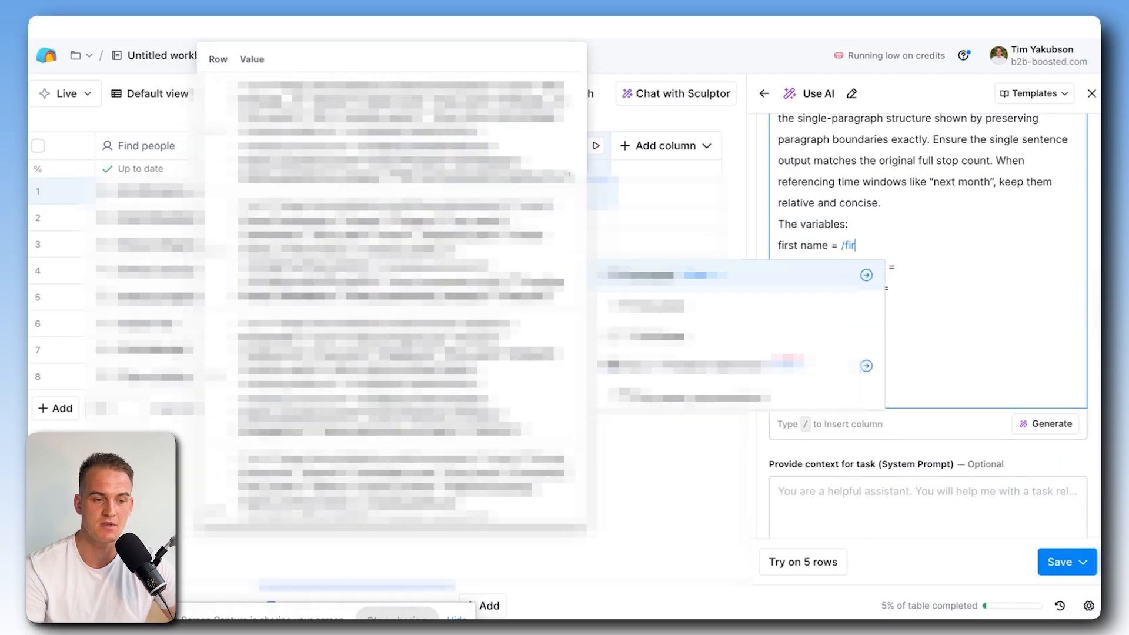
click(831, 312)
click(960, 270)
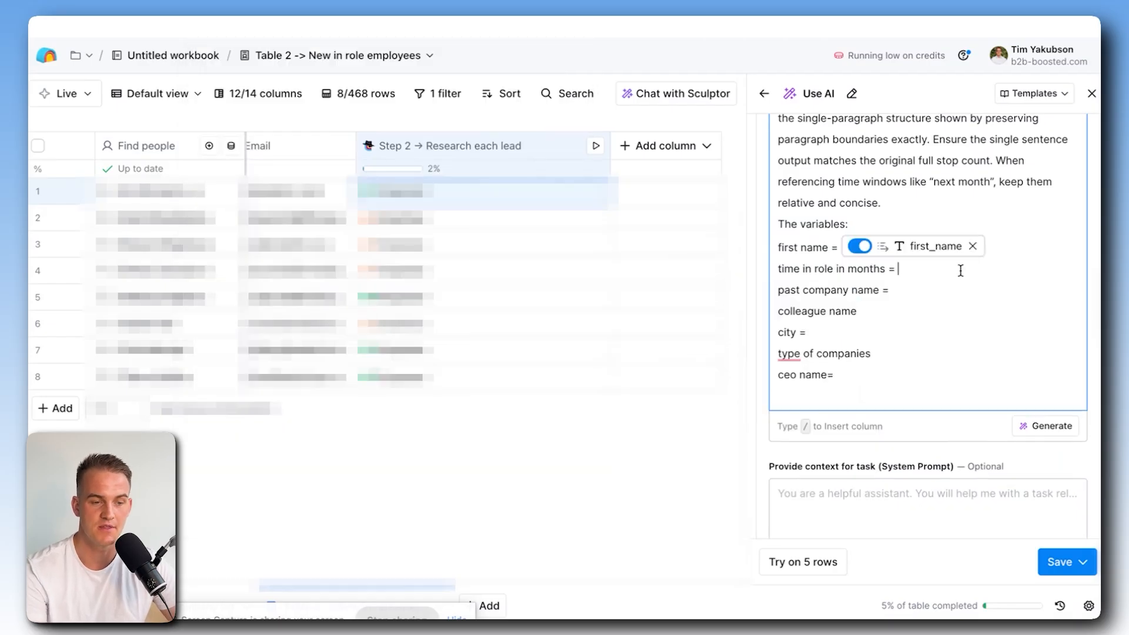
click(973, 247)
Fill the "first name" variable in the prompt with the first_name_conversational field from the lead research output.
click(963, 242)
text(/)
scroll(731, 457, down, 10)
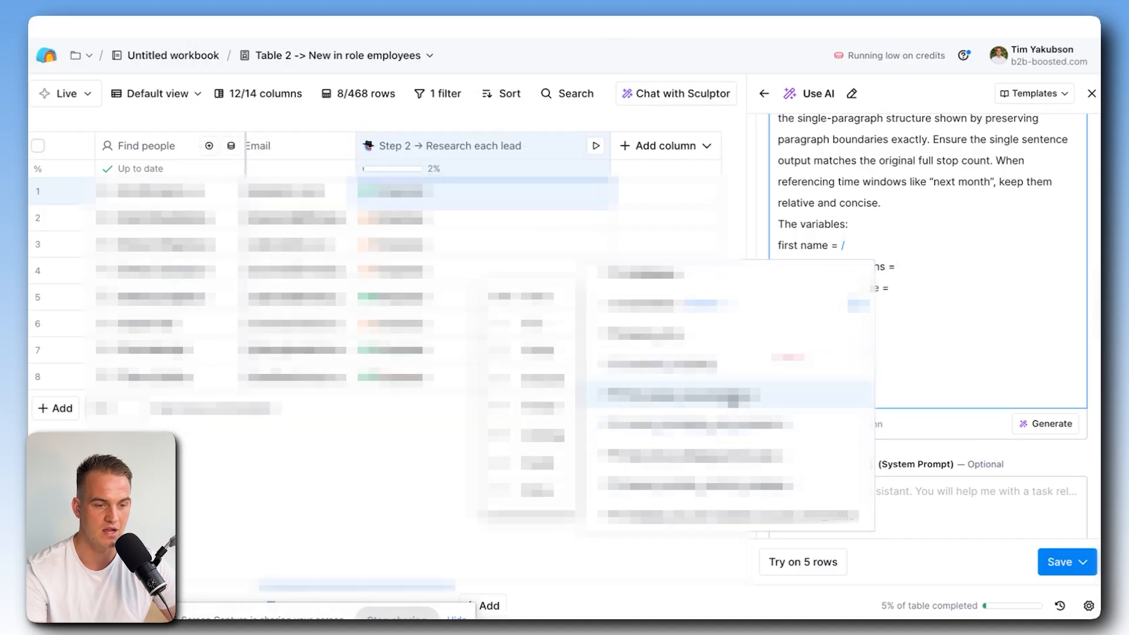
click(730, 395)
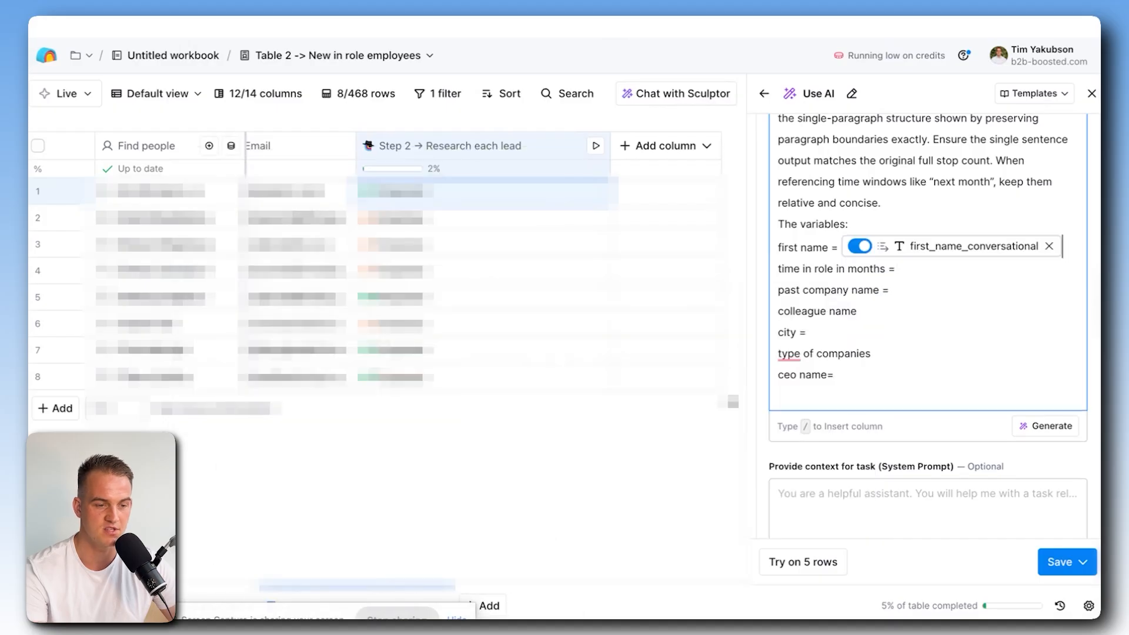
Fill the "time in role in months" variable with the tenure_months_current_company field from the lead research output.
click(934, 270)
text(/)
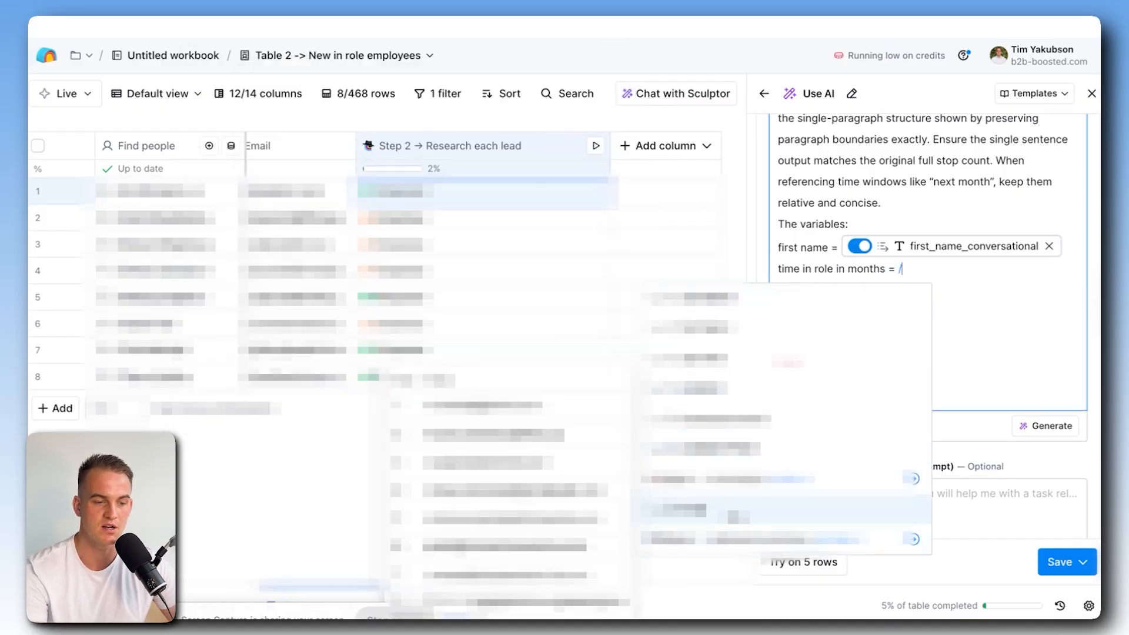
scroll(732, 511, down, 10)
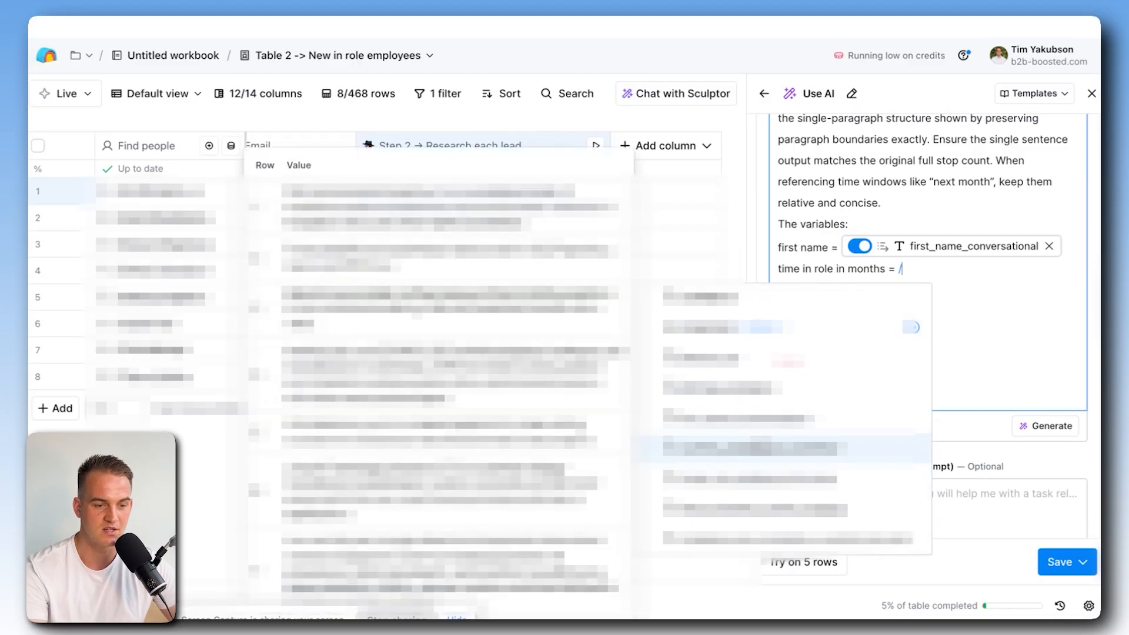
click(776, 513)
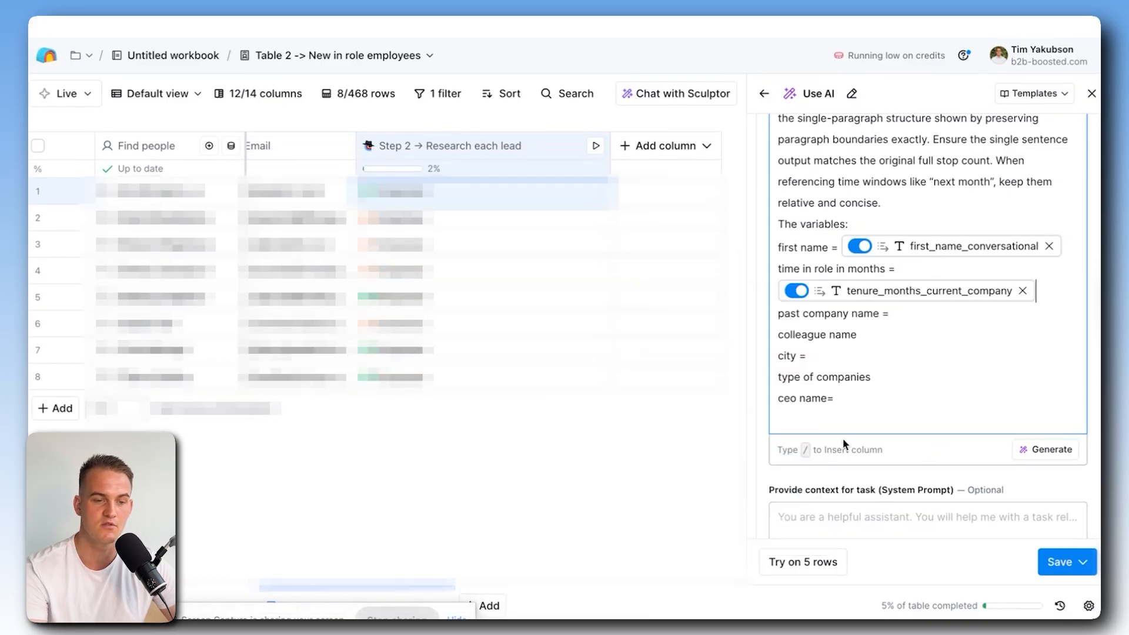
Add the note "(this is the months in role - if it's over 8 months, say the time in years spent at the company)" after the tenure field.
text((this is the mon)
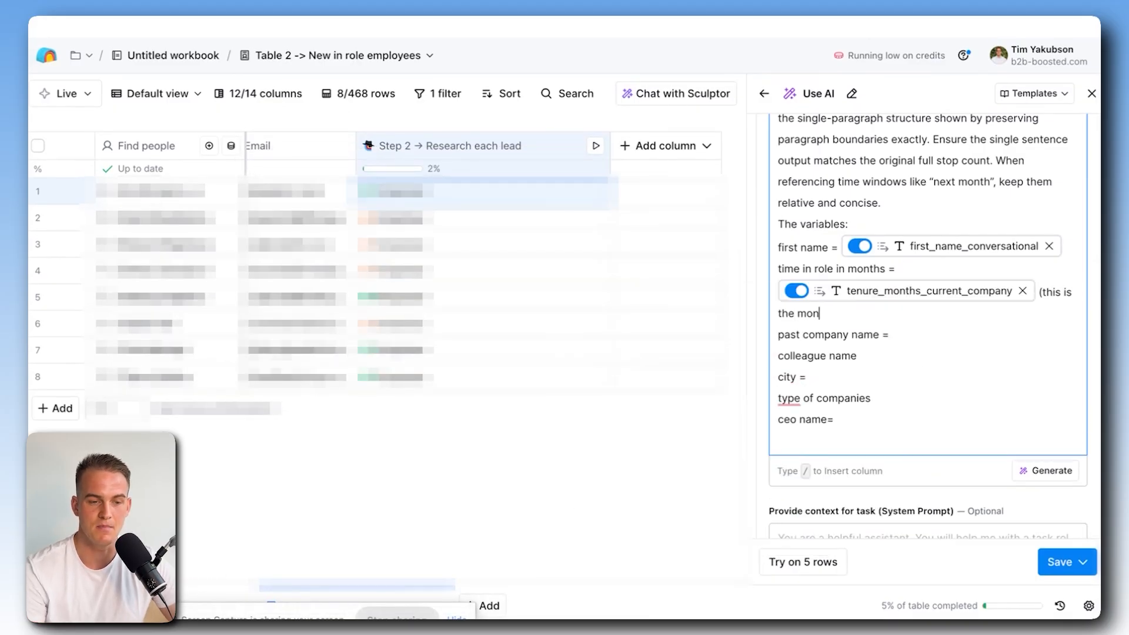
text(ths in role -)
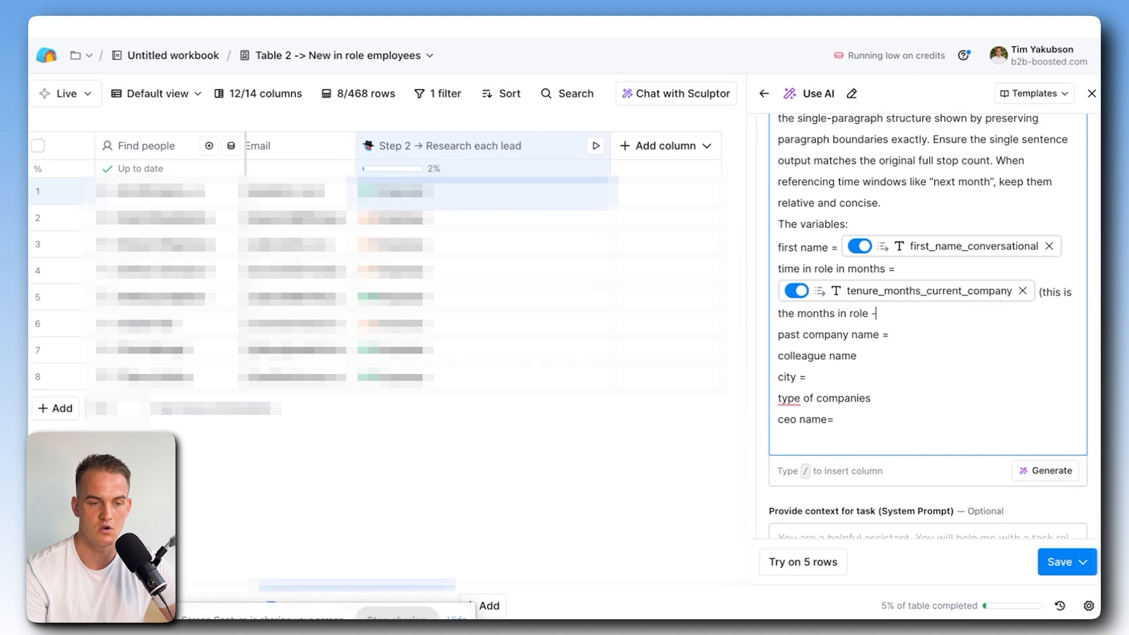
text( if it's over )
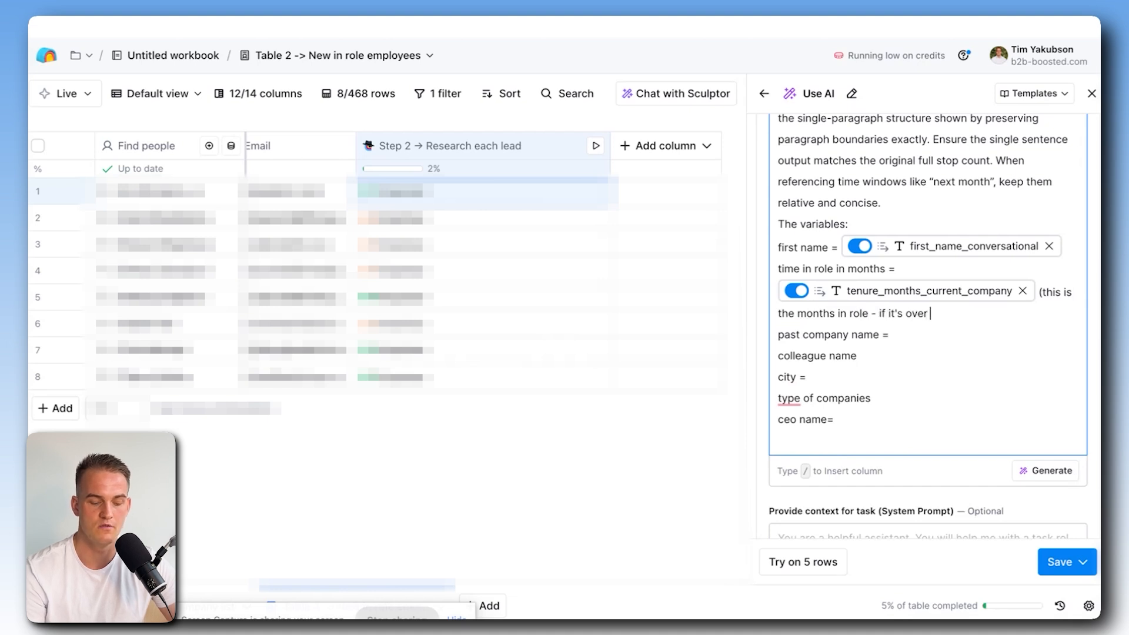
text(8 months)
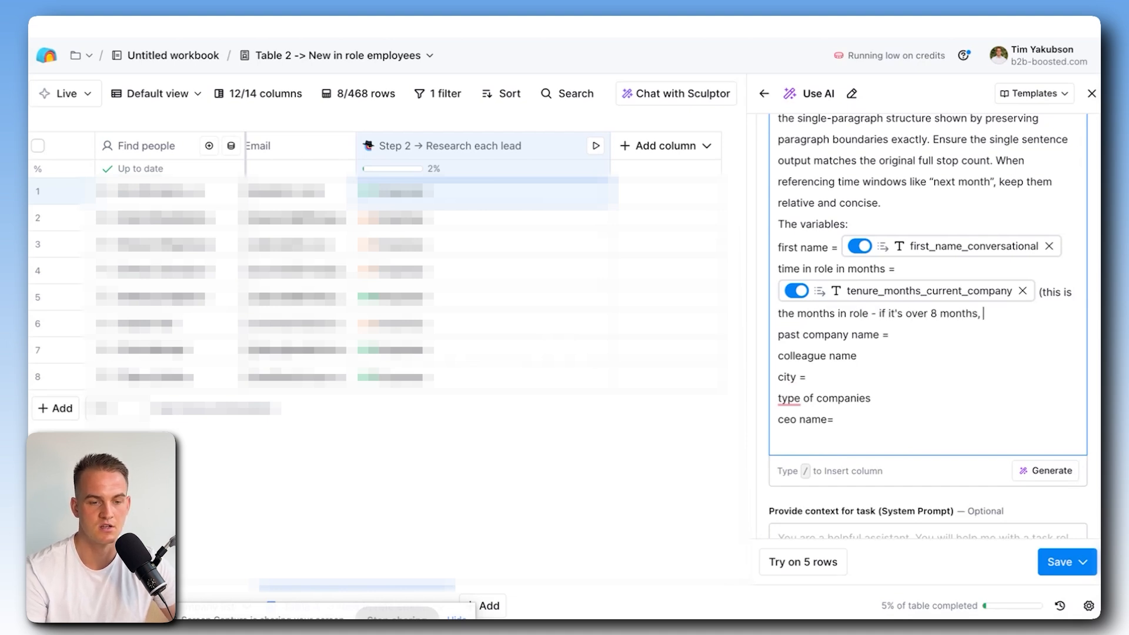
text(, say the time in y)
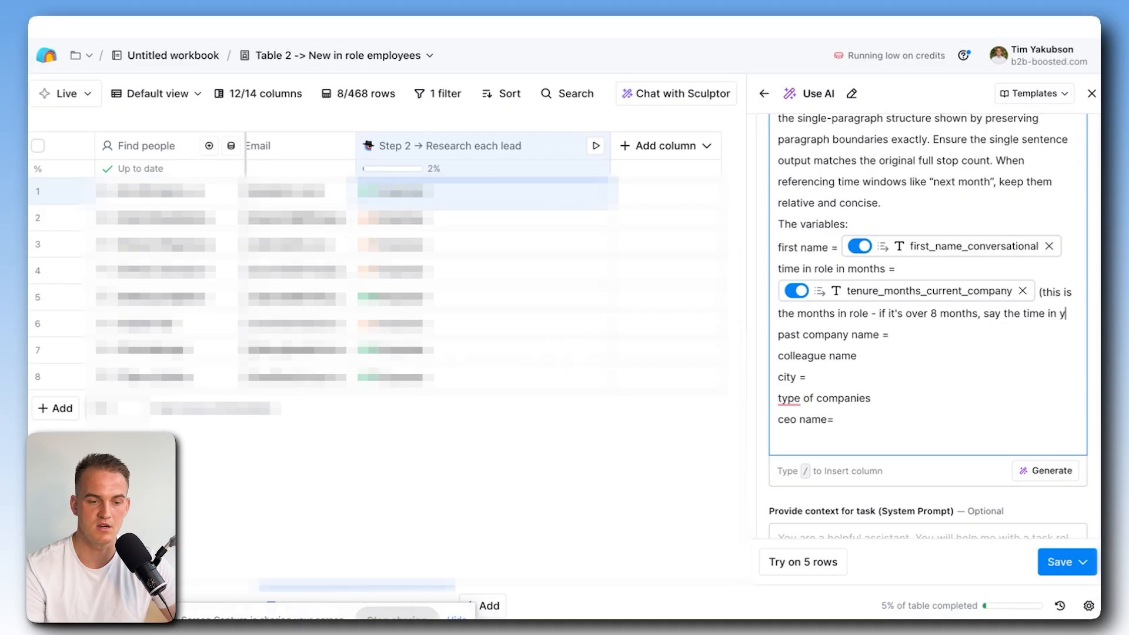
text(ears spent at the )
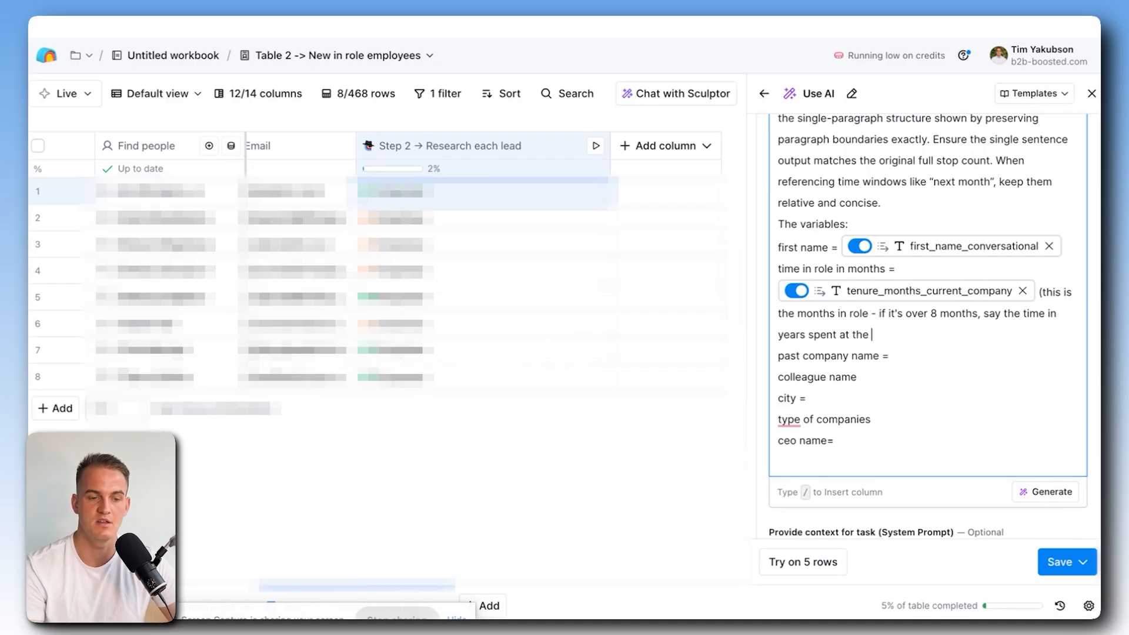
text(company))
Fill the "past company name" variable with the previous_company field from the lead research output.
key(Down)
text(/)
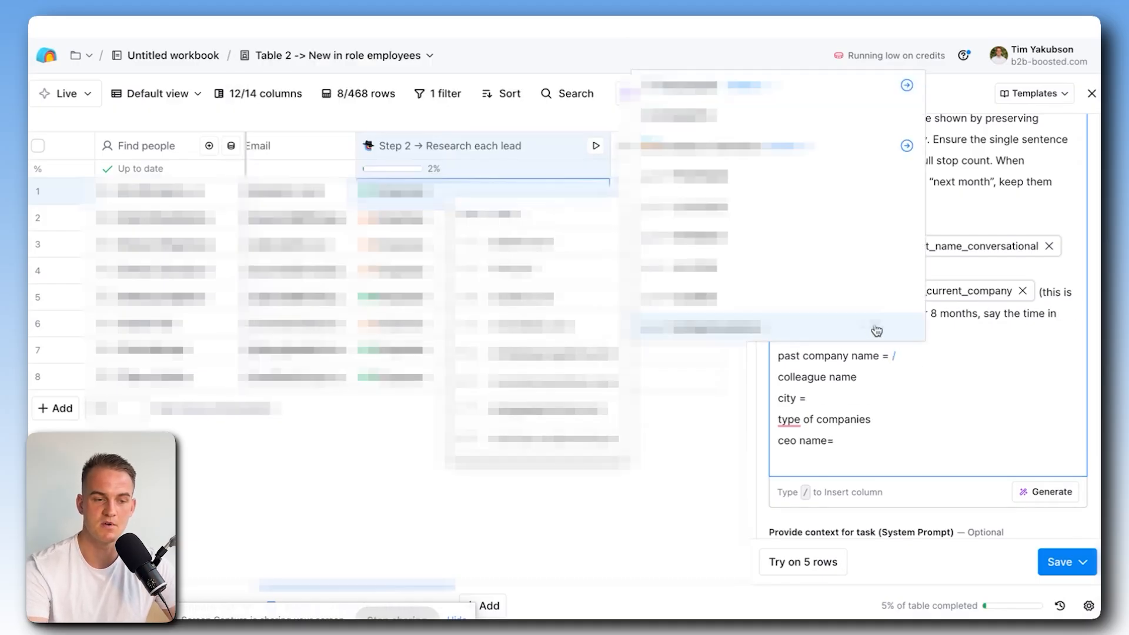
scroll(874, 328, down, 3)
scroll(870, 327, down, 3)
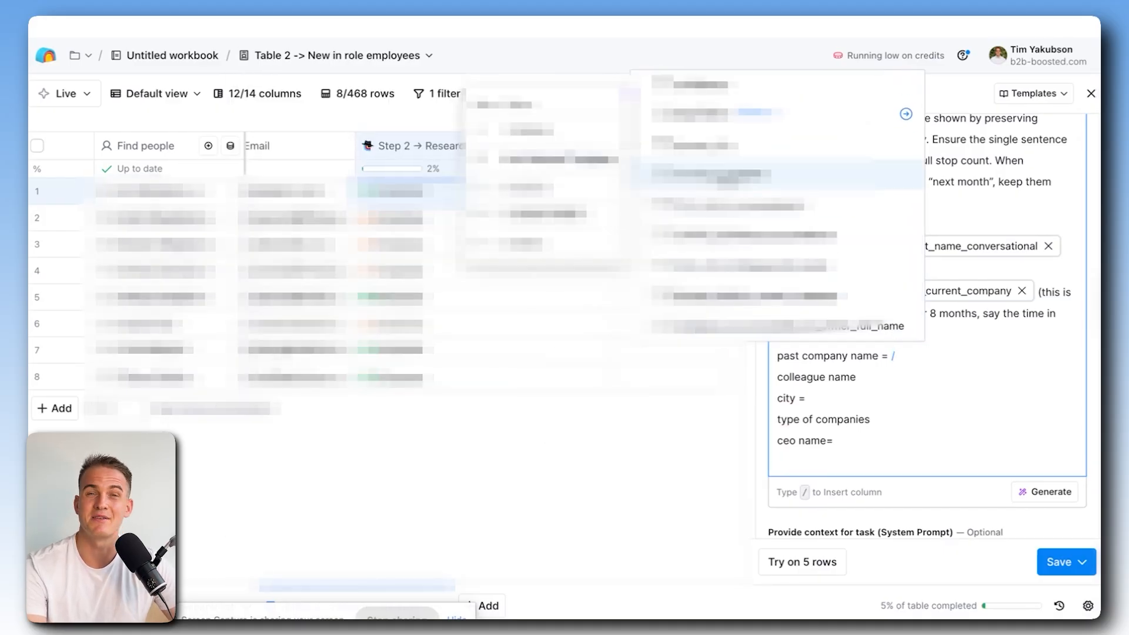
click(724, 173)
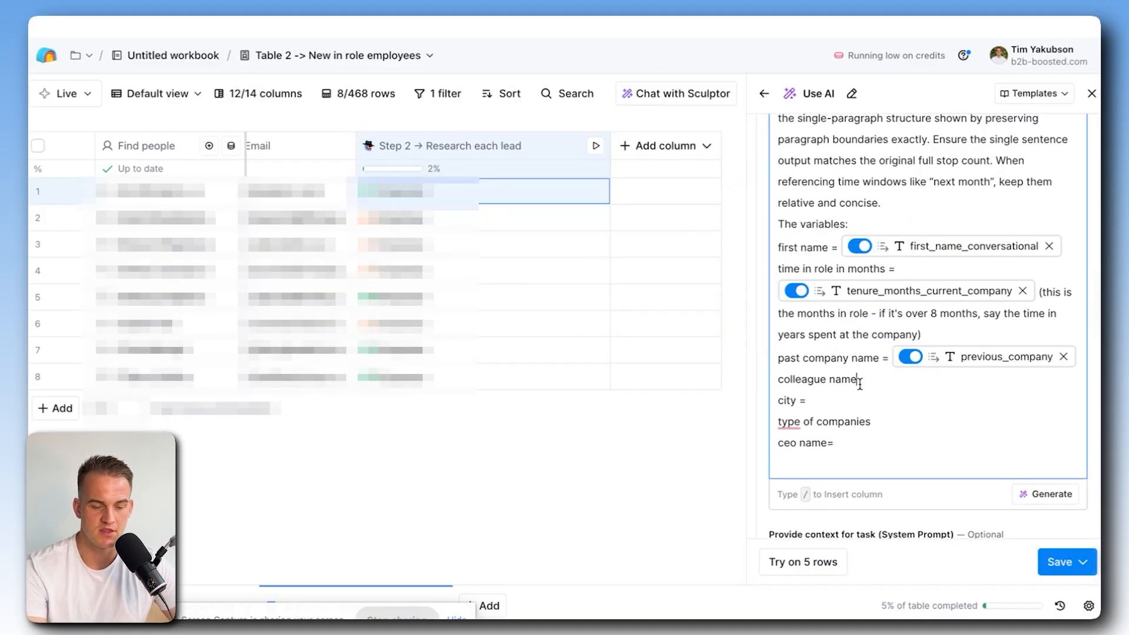
Fill the "colleague name" variable with the same_city_colleague_full_name field and the "city" variable with the person_city field.
text(/)
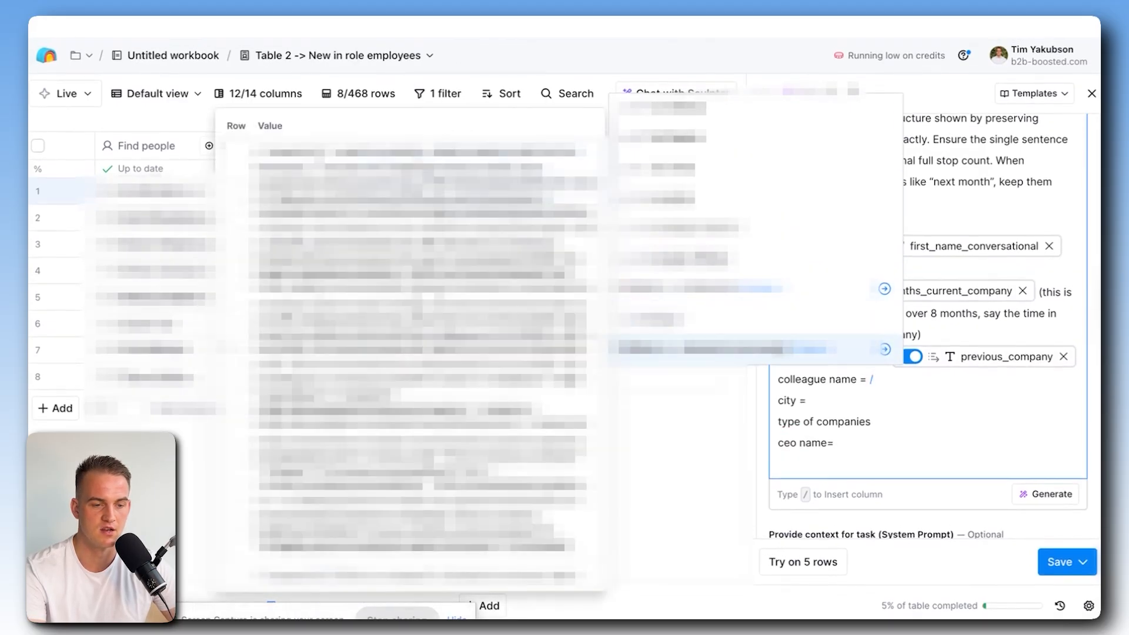
click(759, 348)
click(764, 289)
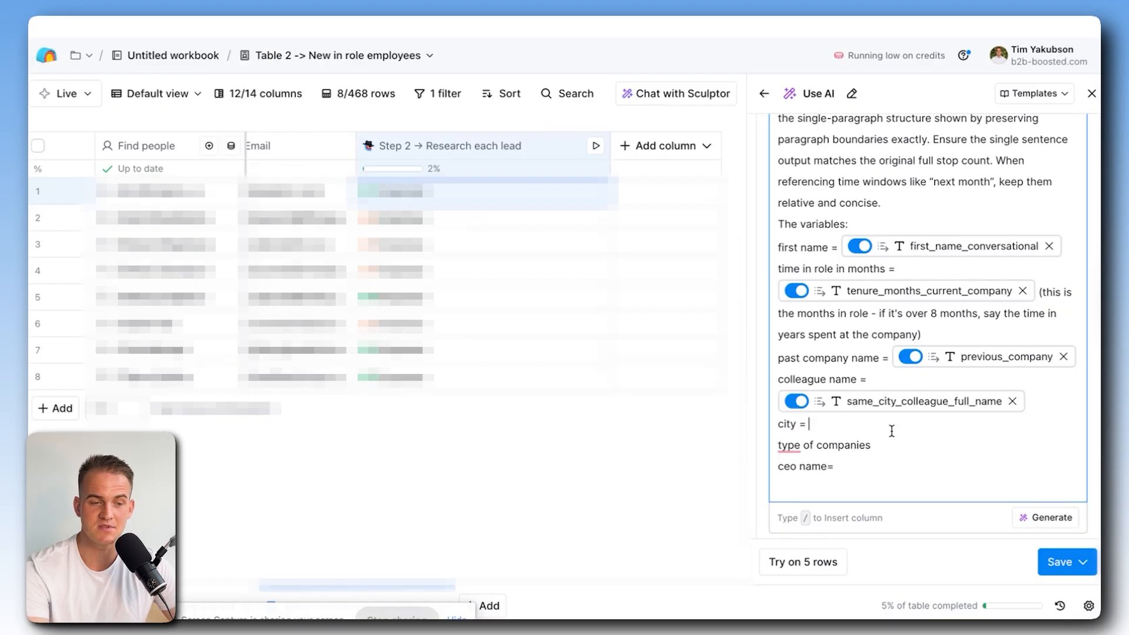
text(/)
scroll(917, 363, down, 3)
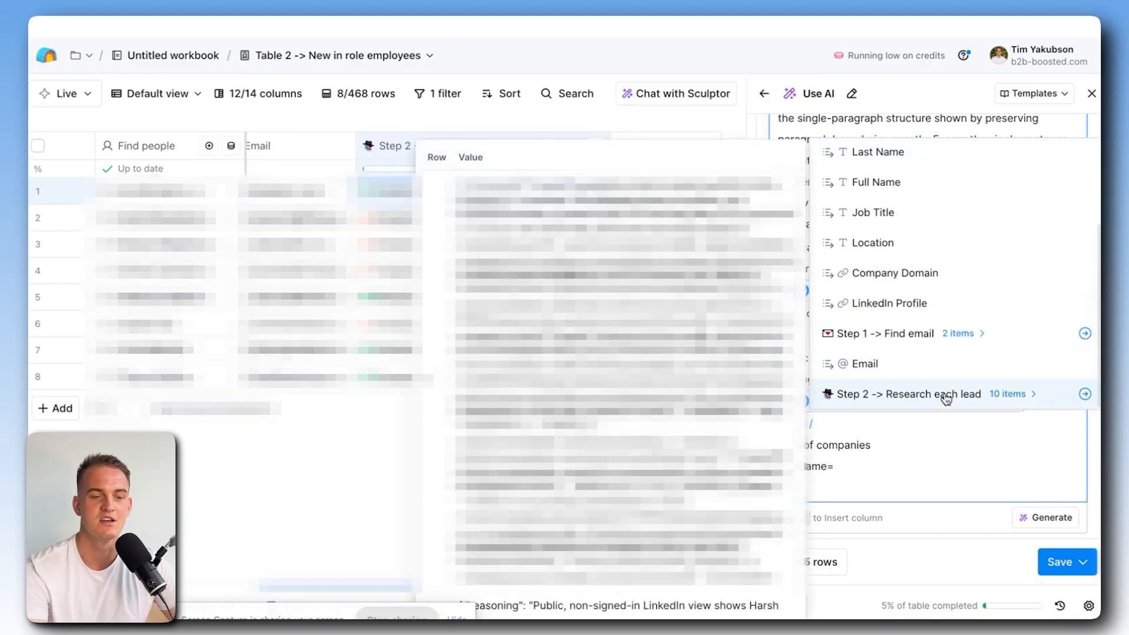
scroll(934, 353, down, 3)
click(937, 214)
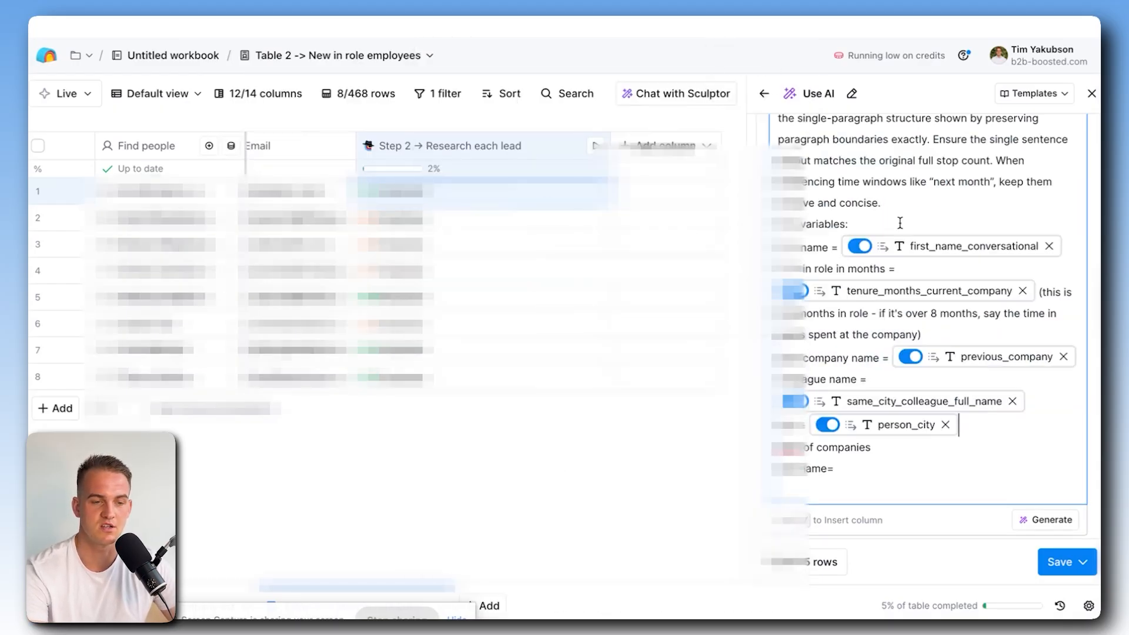
Add an equals sign to the "type of companies" variable and fill it with the current_company_one_sentence research field.
click(887, 452)
text(= /)
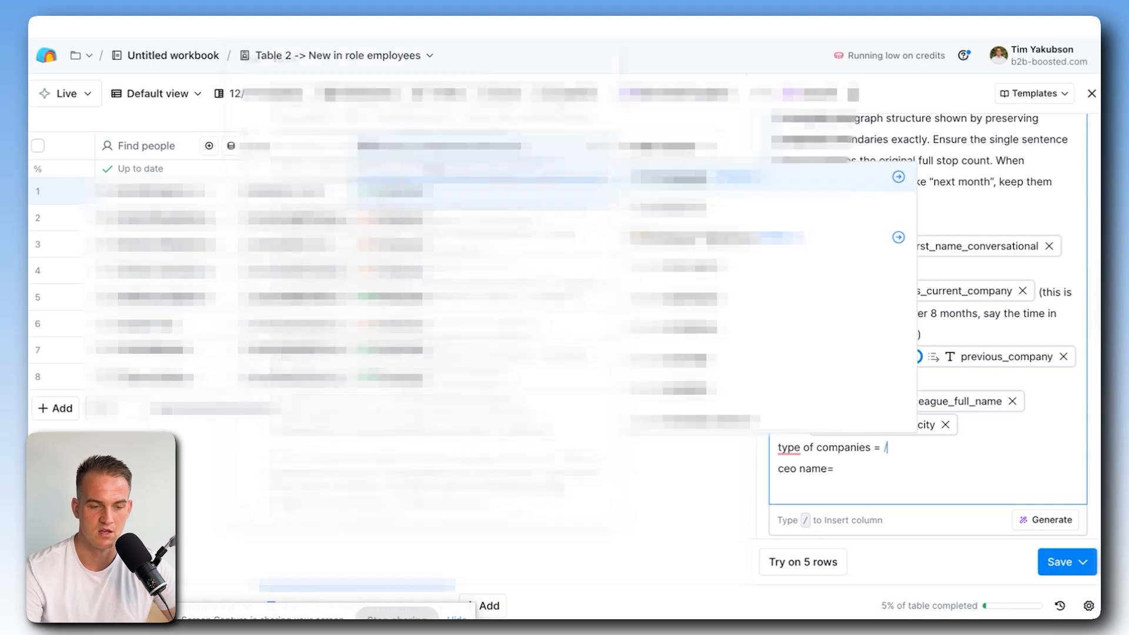
click(798, 410)
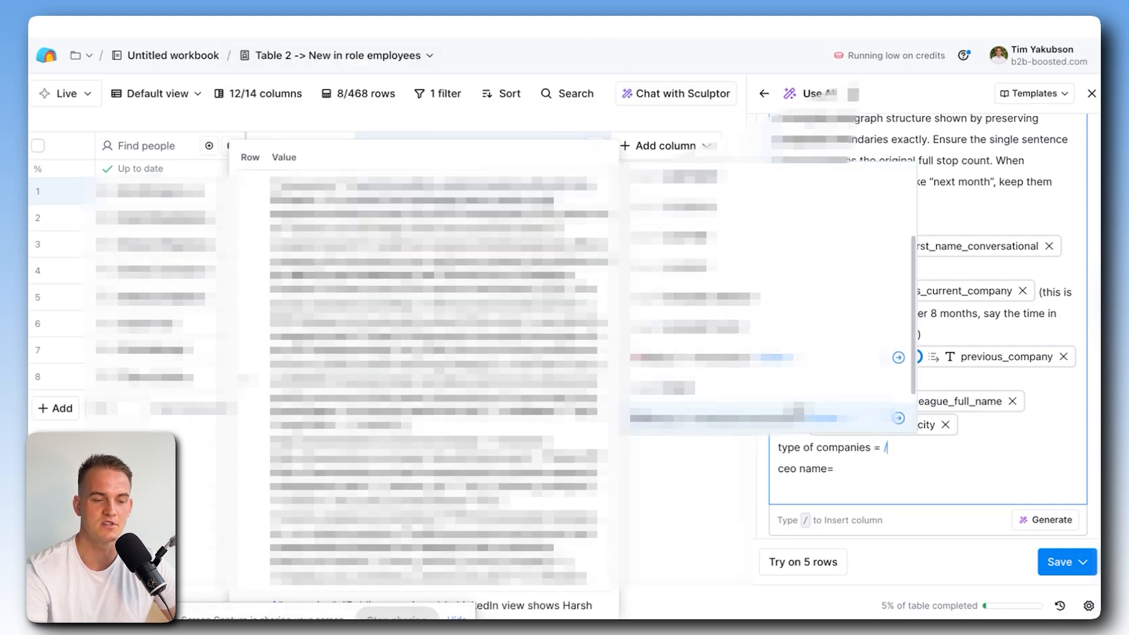
scroll(796, 410, down, 5)
click(789, 329)
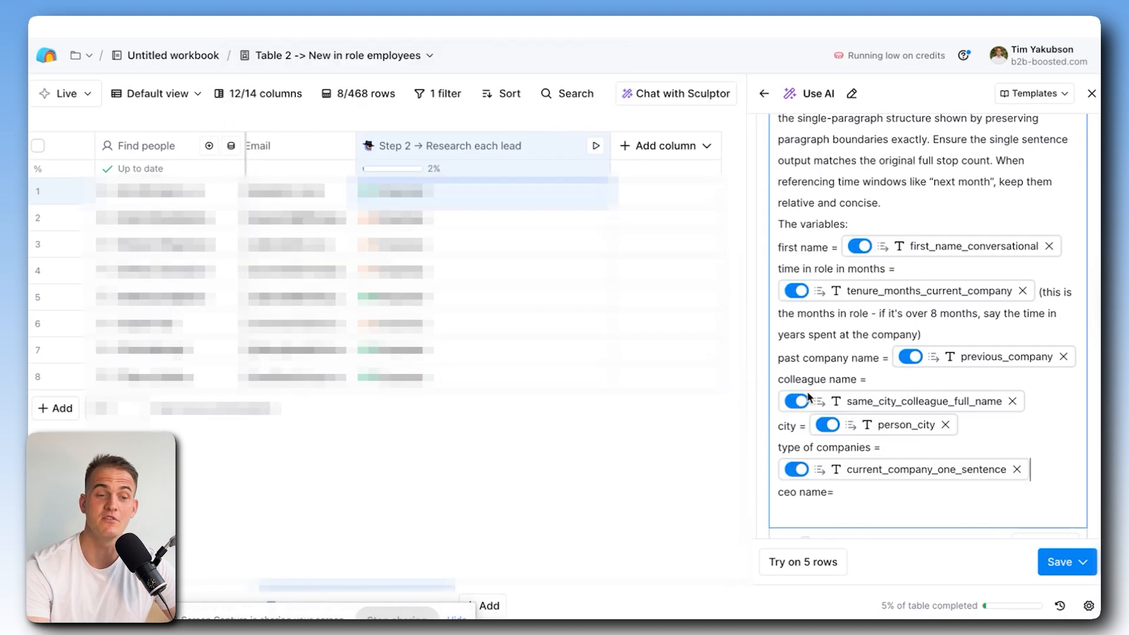
Fill the "ceo name" variable with the company CEO, founder or owner full name field from the lead research, and save the AI column.
click(870, 491)
text(/)
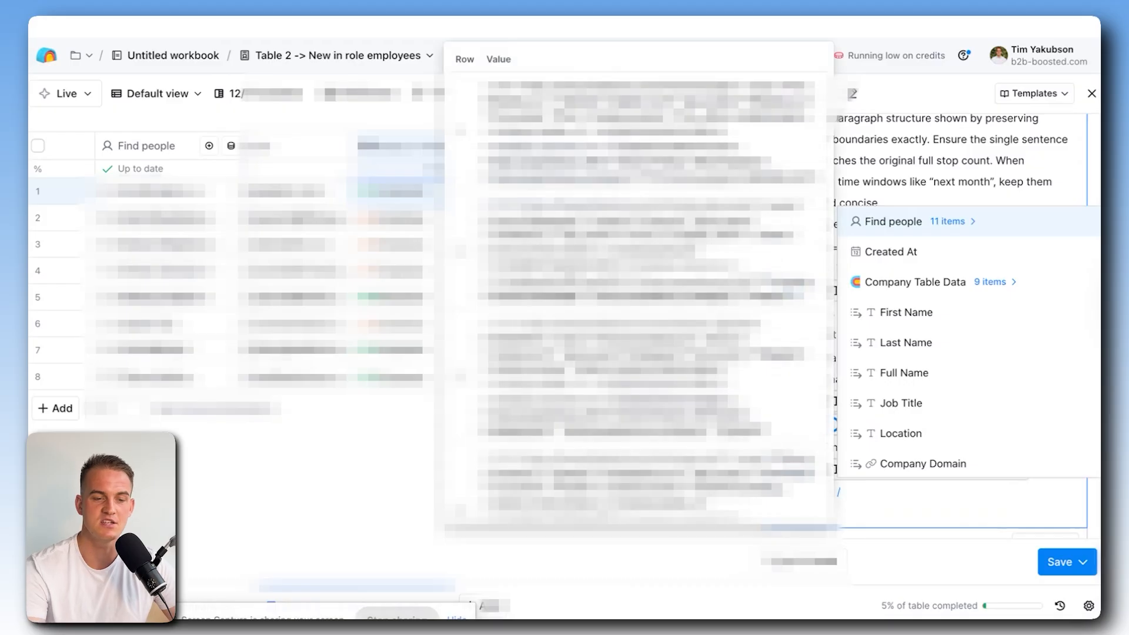
scroll(892, 430, down, 3)
click(914, 464)
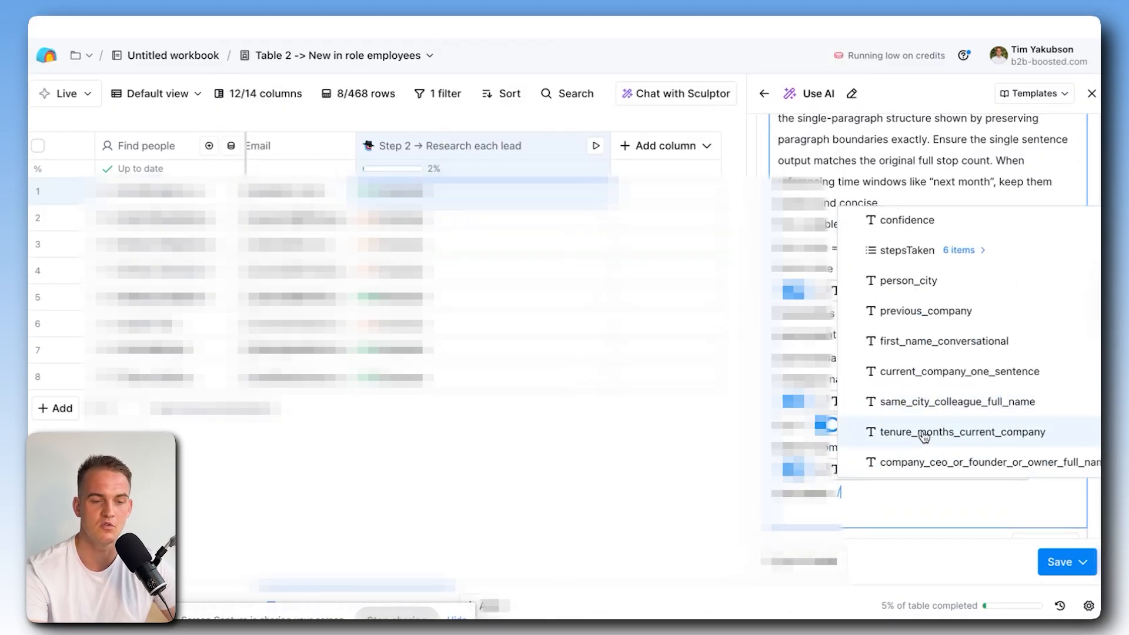
click(959, 460)
scroll(1000, 506, down, 5)
click(1058, 561)
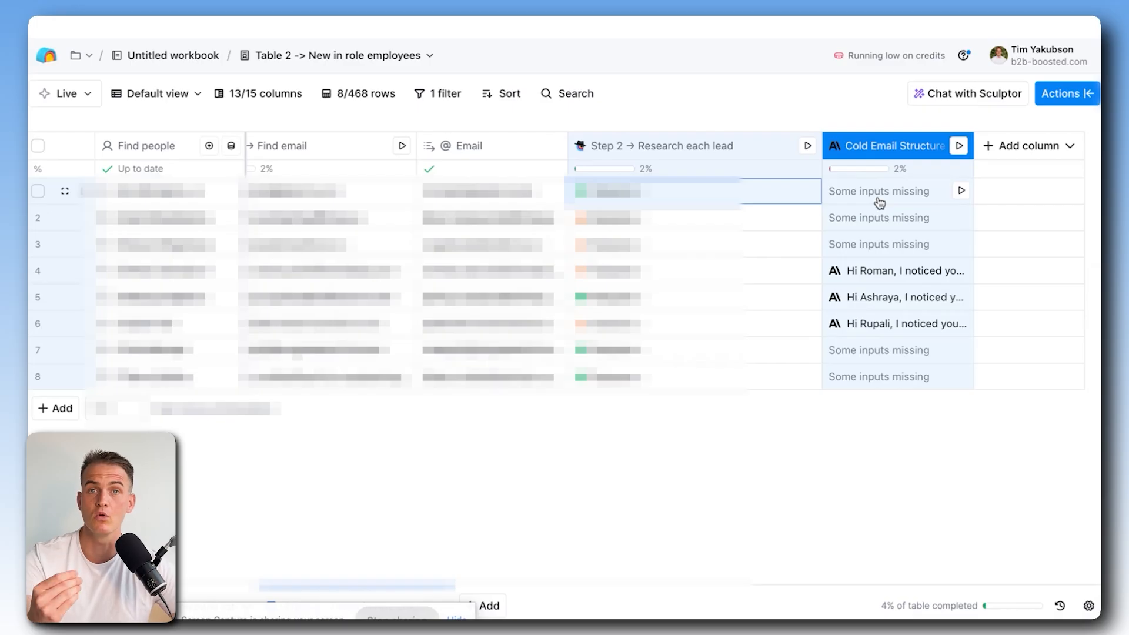
Review the generated email in row 4 and add its Response as a new column named "Email 1 draft".
click(888, 271)
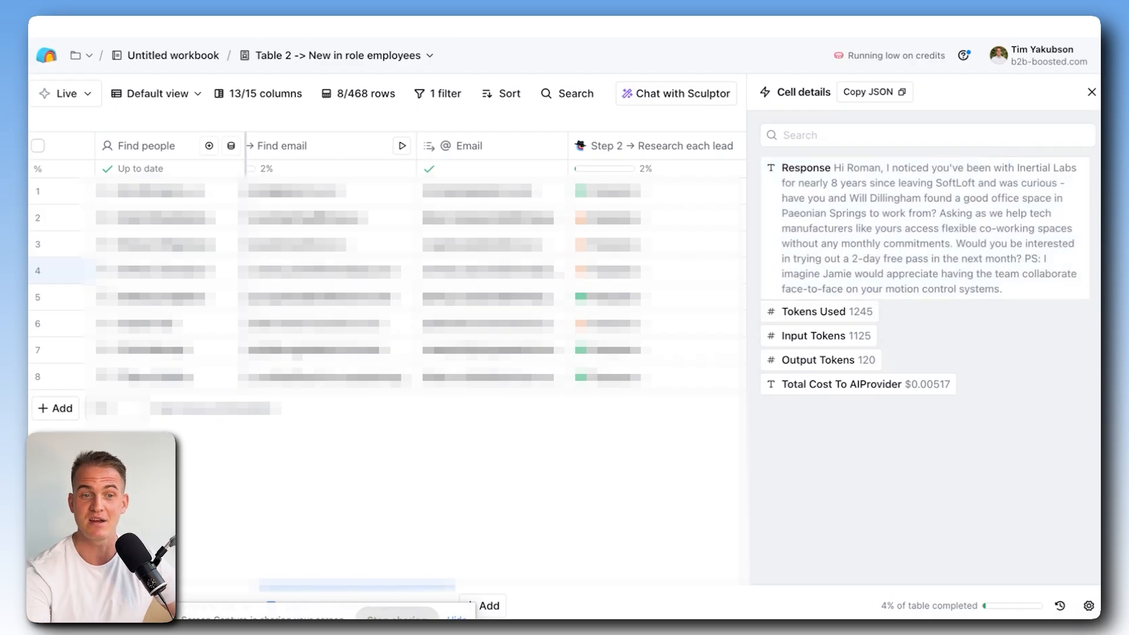
click(1091, 92)
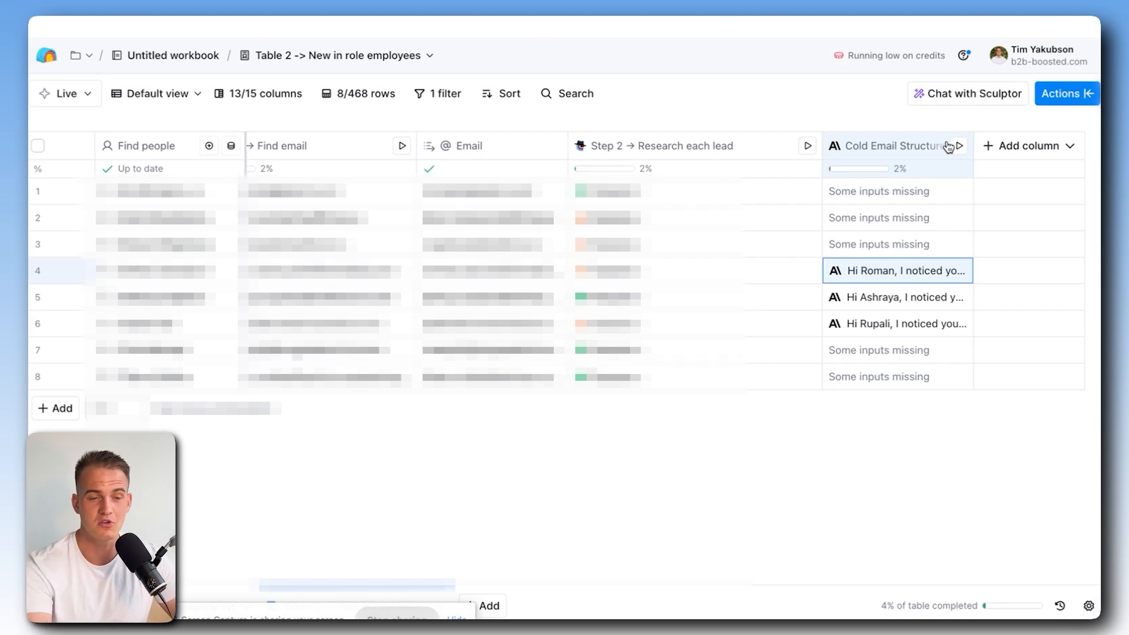
click(897, 271)
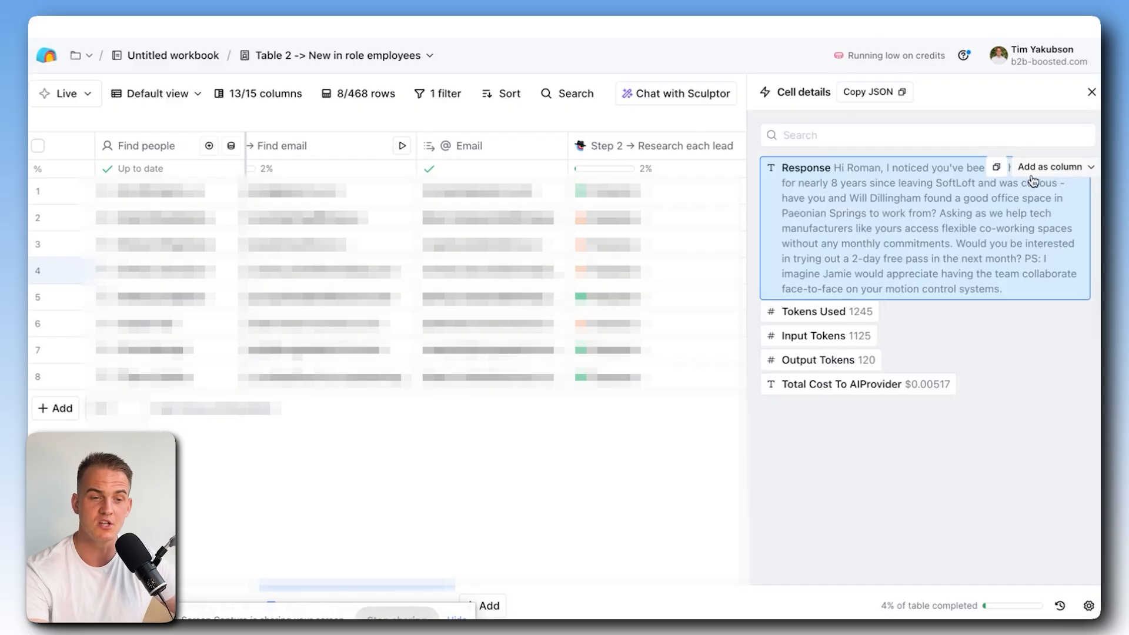
click(1055, 171)
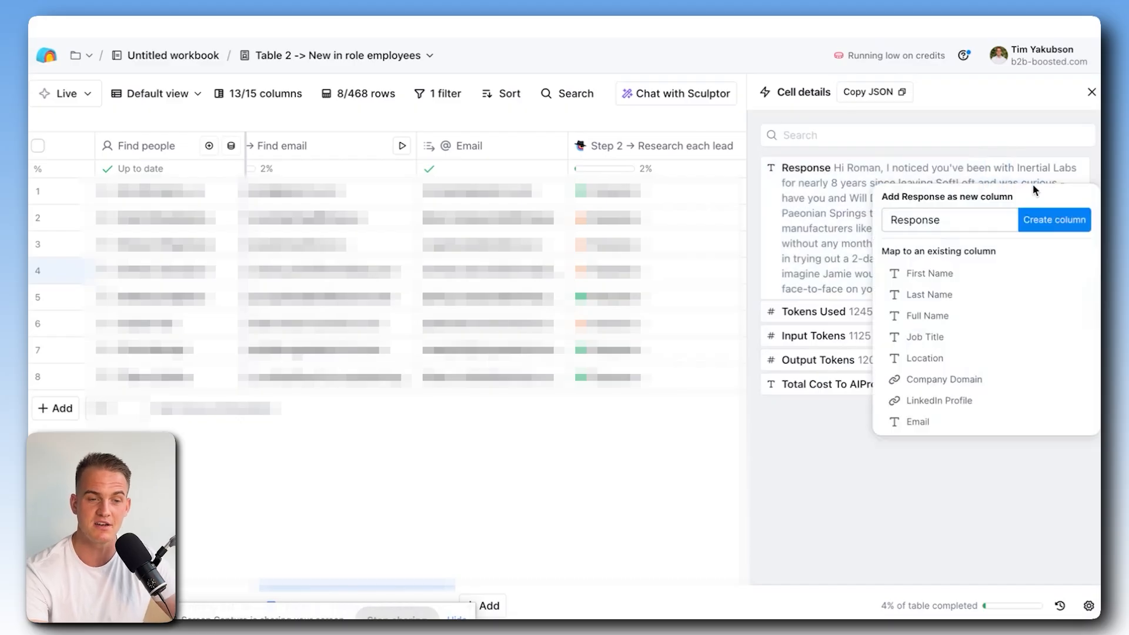
double_click(961, 220)
text(Email 1 )
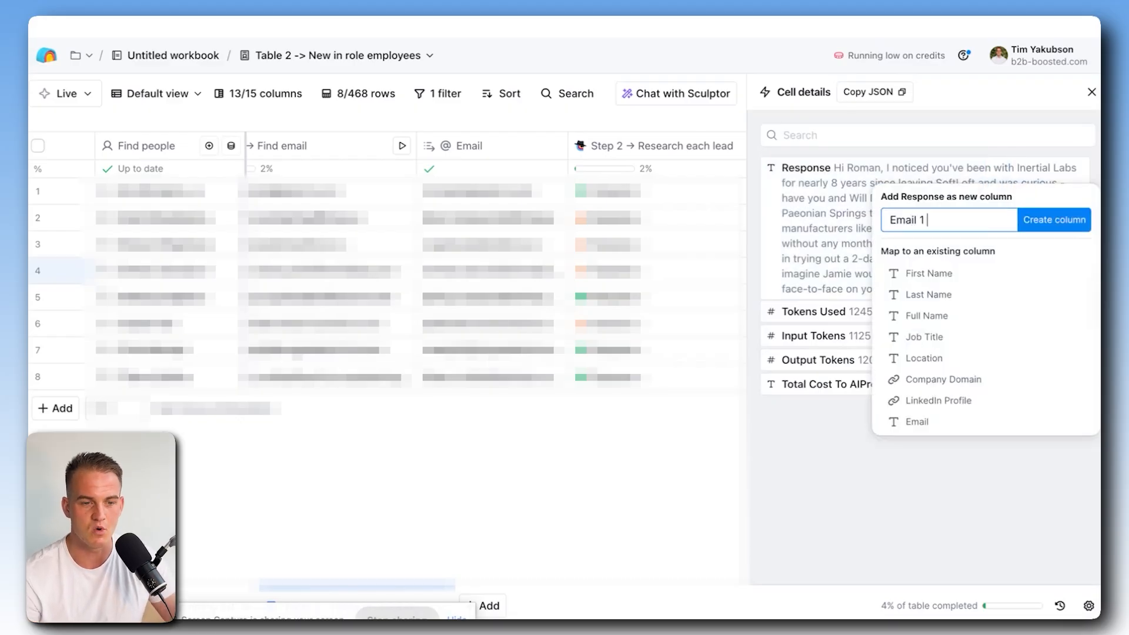
text(draft)
key(Return)
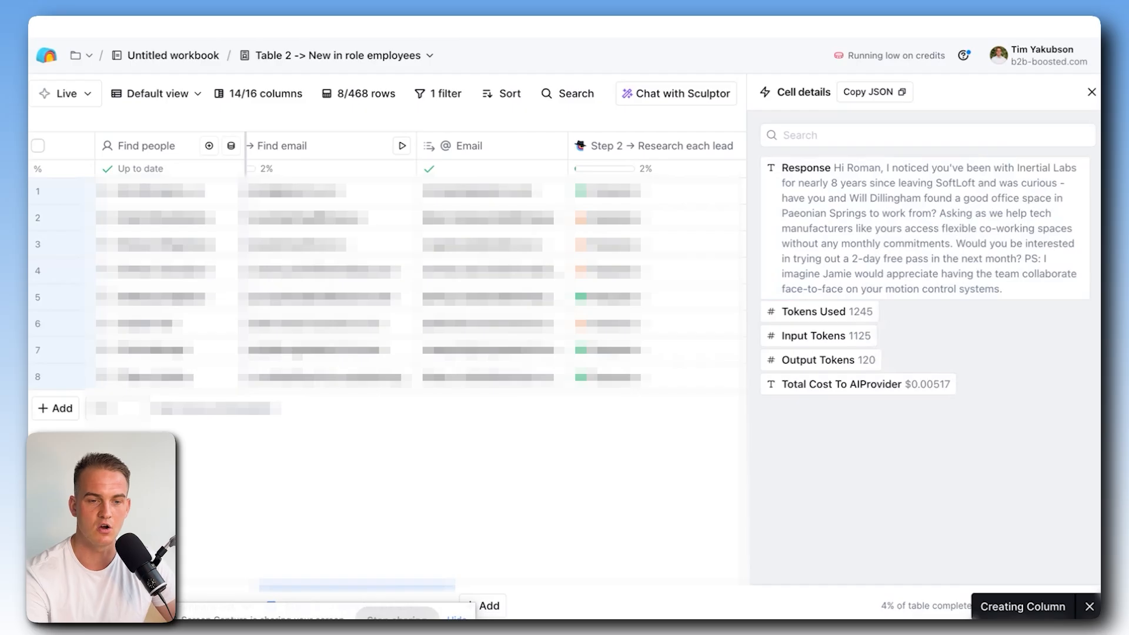
click(1075, 168)
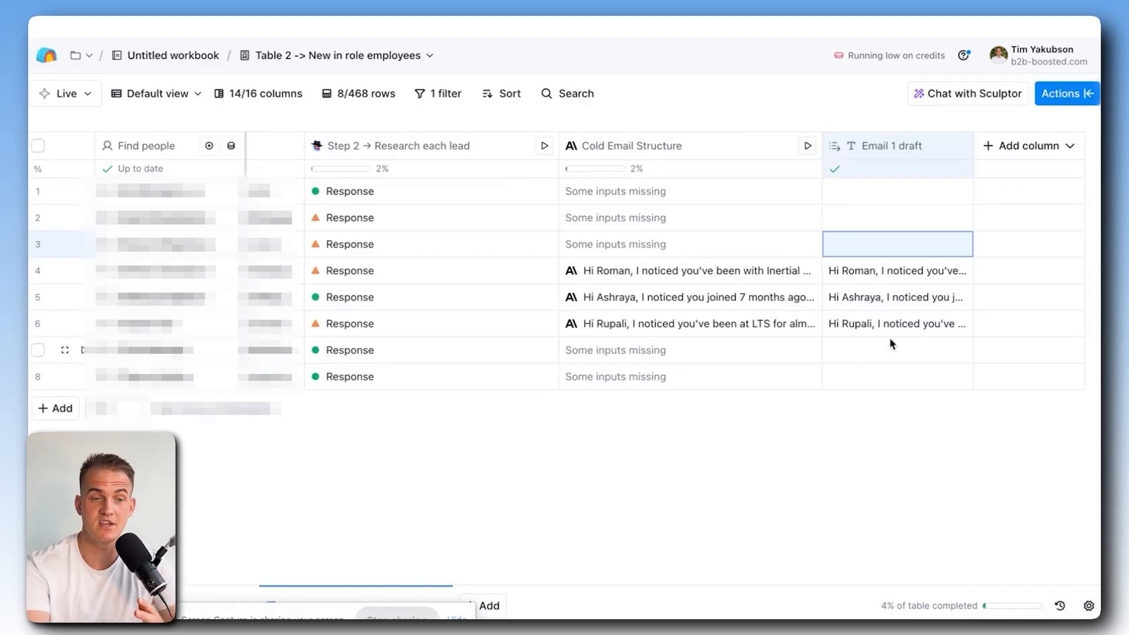
Add a second filter condition that keeps only rows where Email 1 draft is not empty.
click(436, 101)
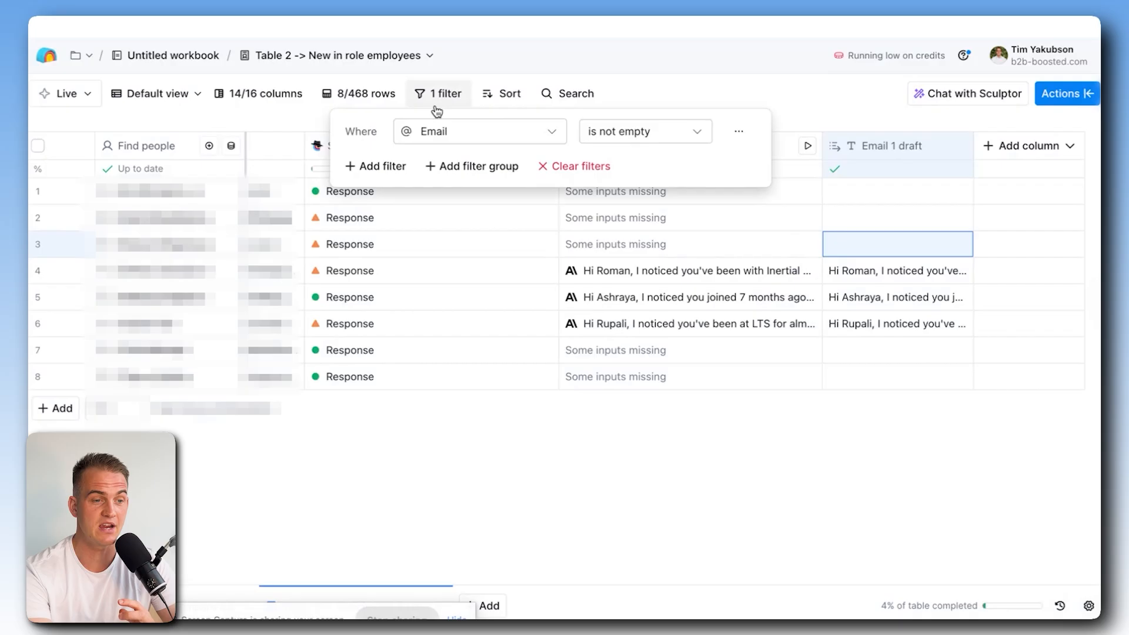
click(380, 167)
click(447, 167)
text(e)
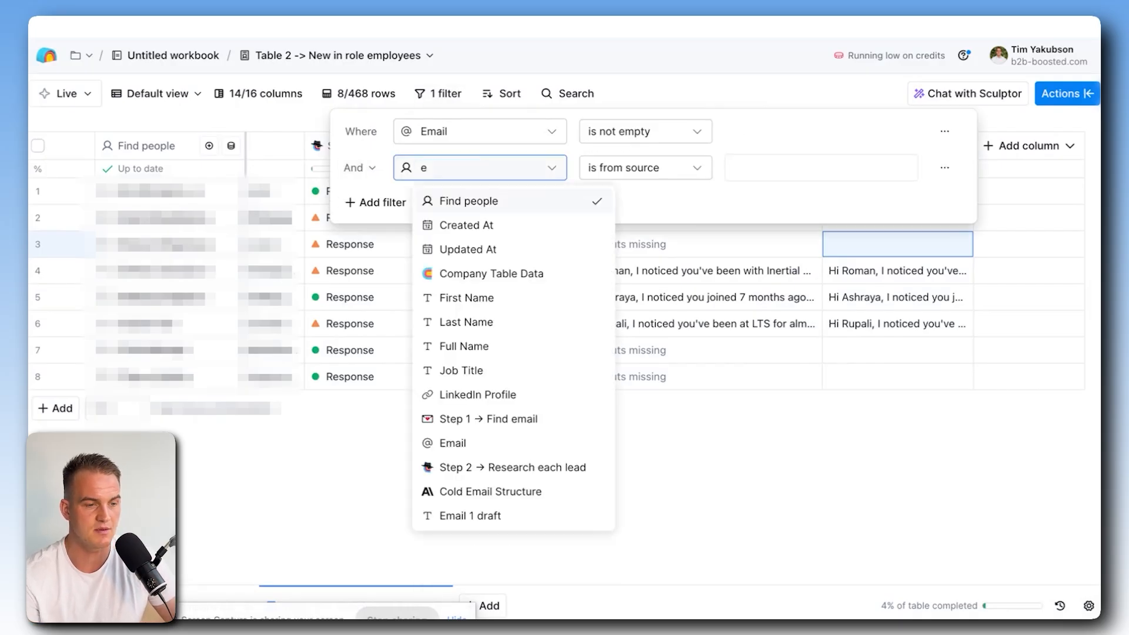
text(ma)
click(459, 275)
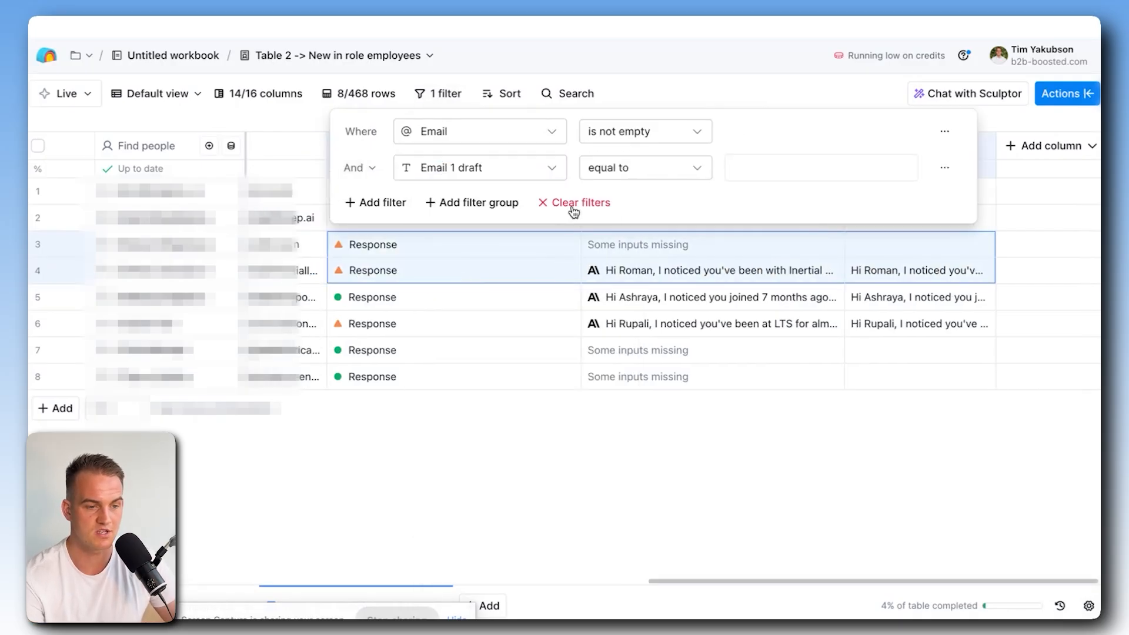
click(676, 165)
click(685, 370)
click(844, 116)
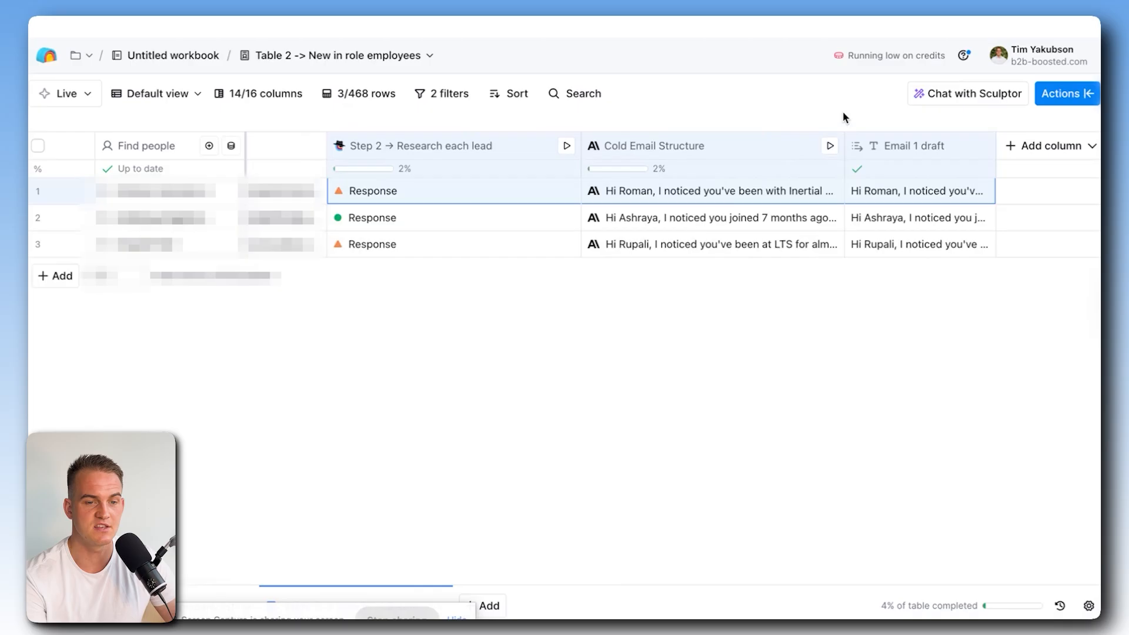
Find Smartlead's Add Lead to Campaign action and set its campaign to Testing Campaign.
click(1062, 93)
text(smartlead)
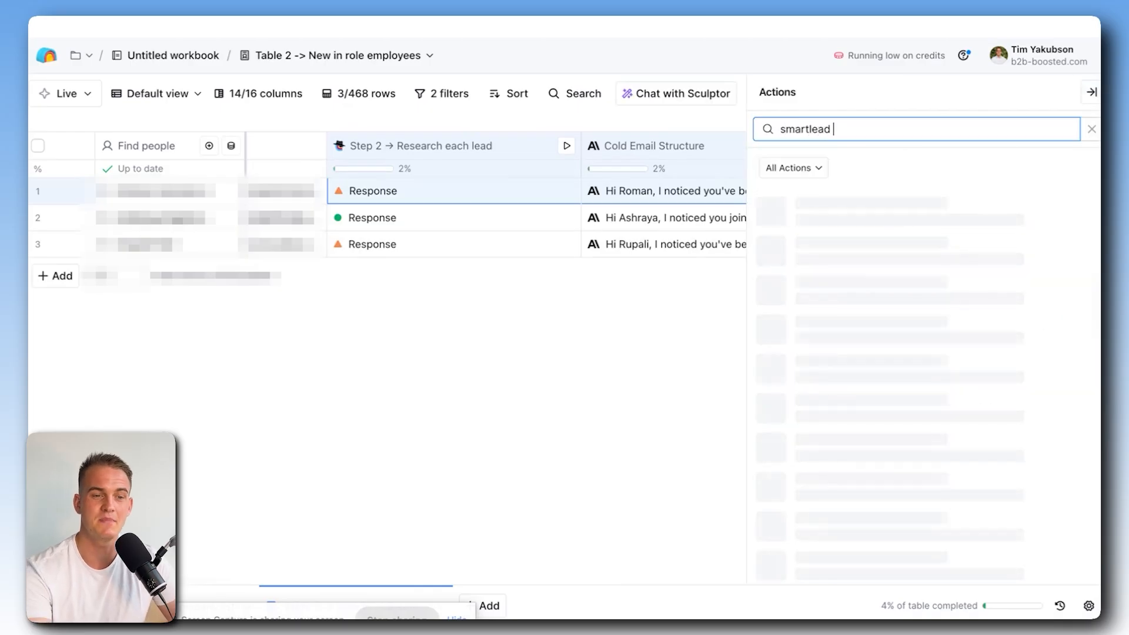
click(939, 259)
scroll(850, 475, down, 4)
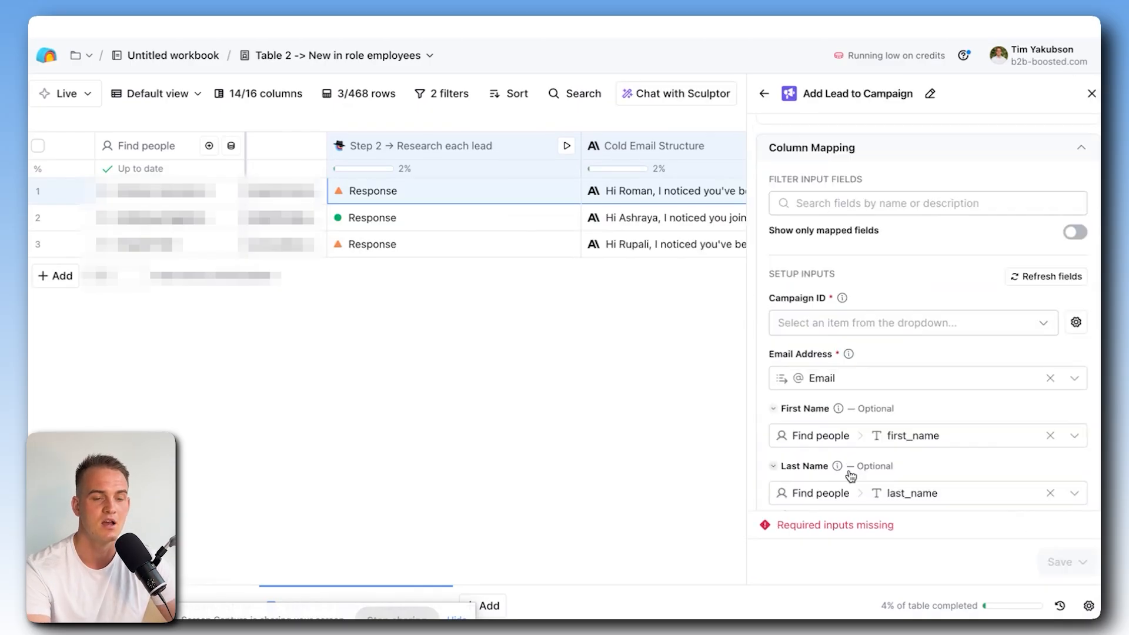
click(820, 323)
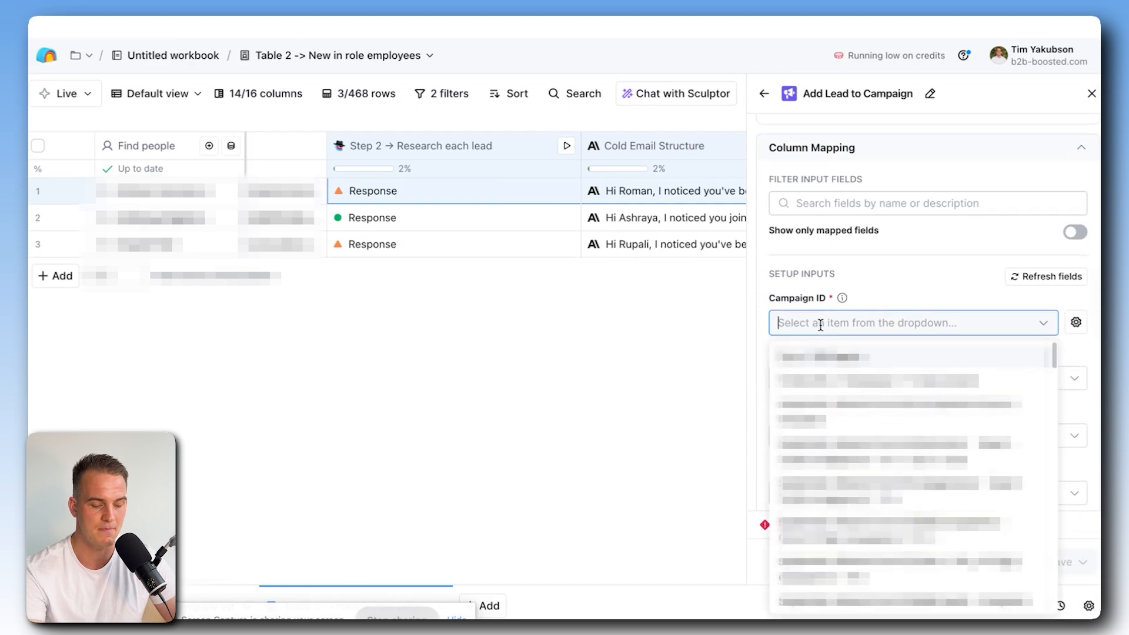
text(test)
key(Return)
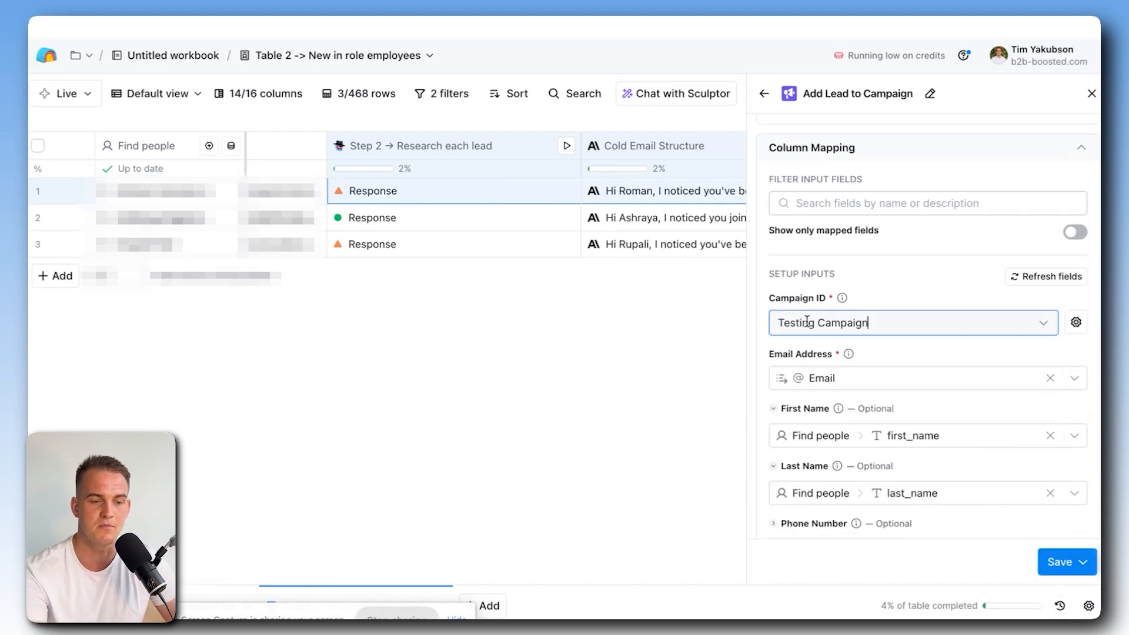
Add a custom field named "EMAIL 1" to the Add Lead to Campaign action.
scroll(931, 336, down, 1)
scroll(930, 336, down, 5)
click(806, 266)
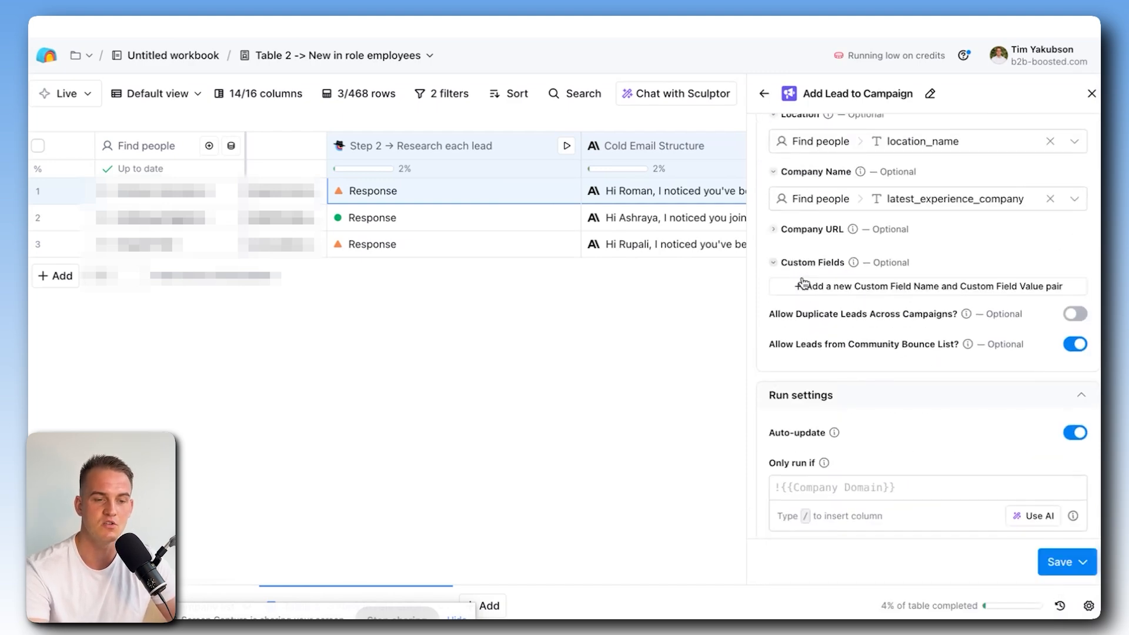
click(794, 287)
key(ctrl+a)
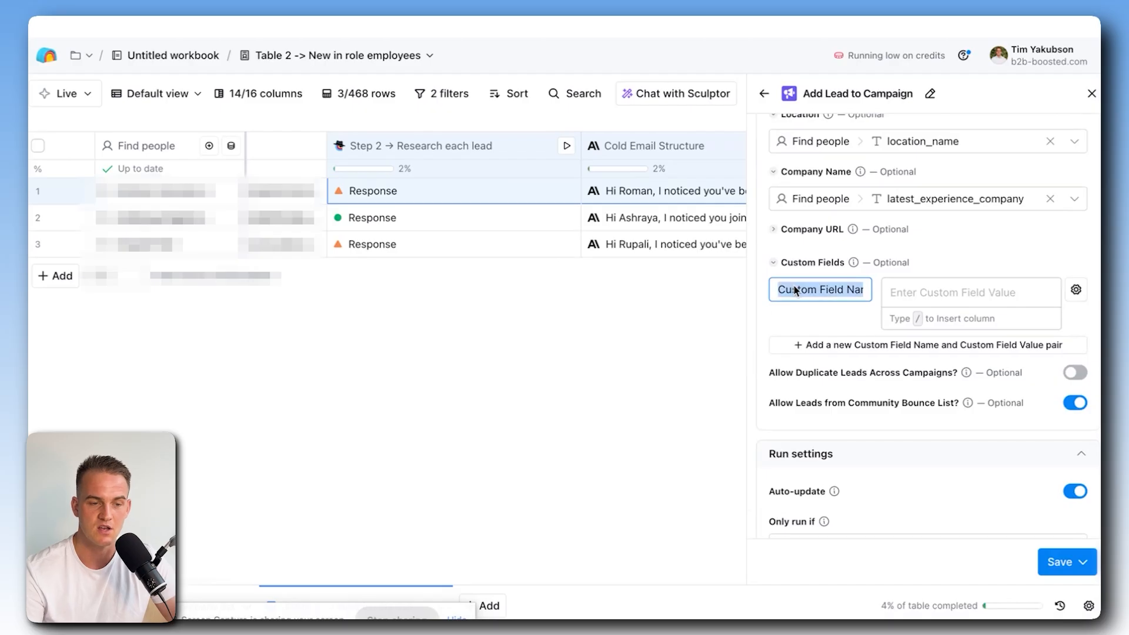
key(BackSpace)
text(EMAIL 1)
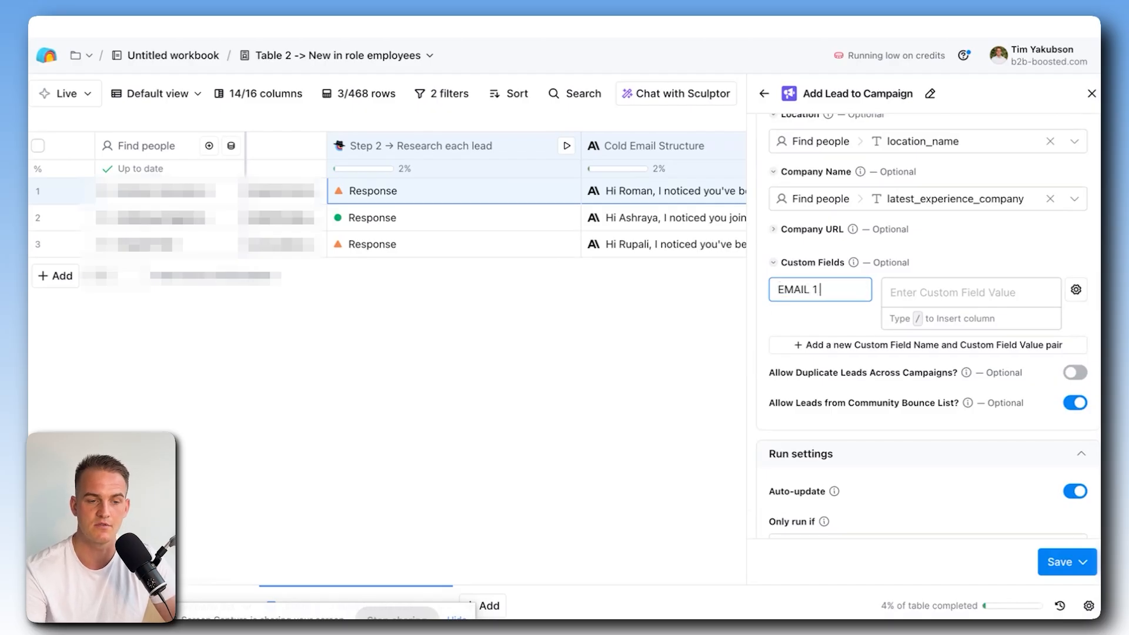
Fill the EMAIL 1 custom field with the Email 1 draft column, then save the campaign action and run it on the filtered rows.
click(915, 295)
text(/)
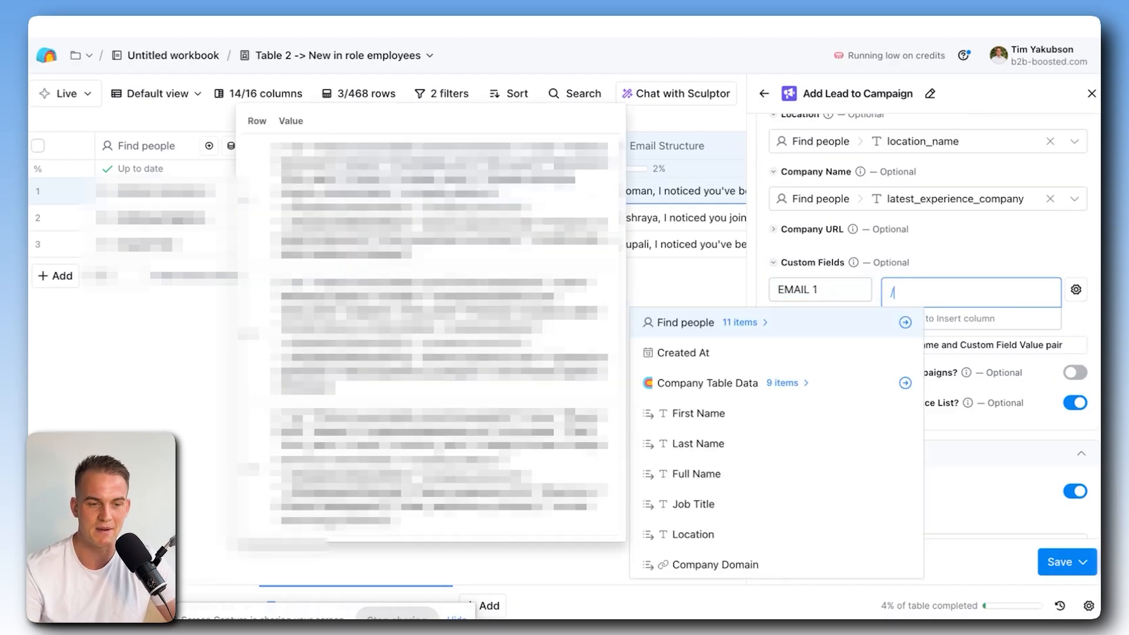
scroll(764, 447, down, 3)
click(720, 564)
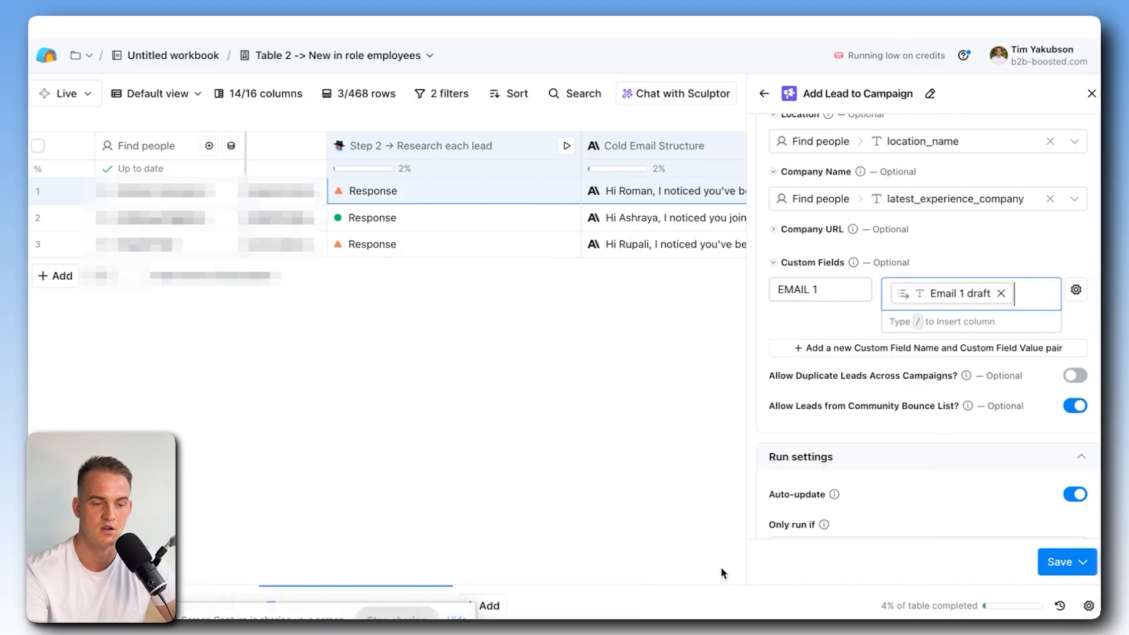
click(1058, 562)
click(981, 495)
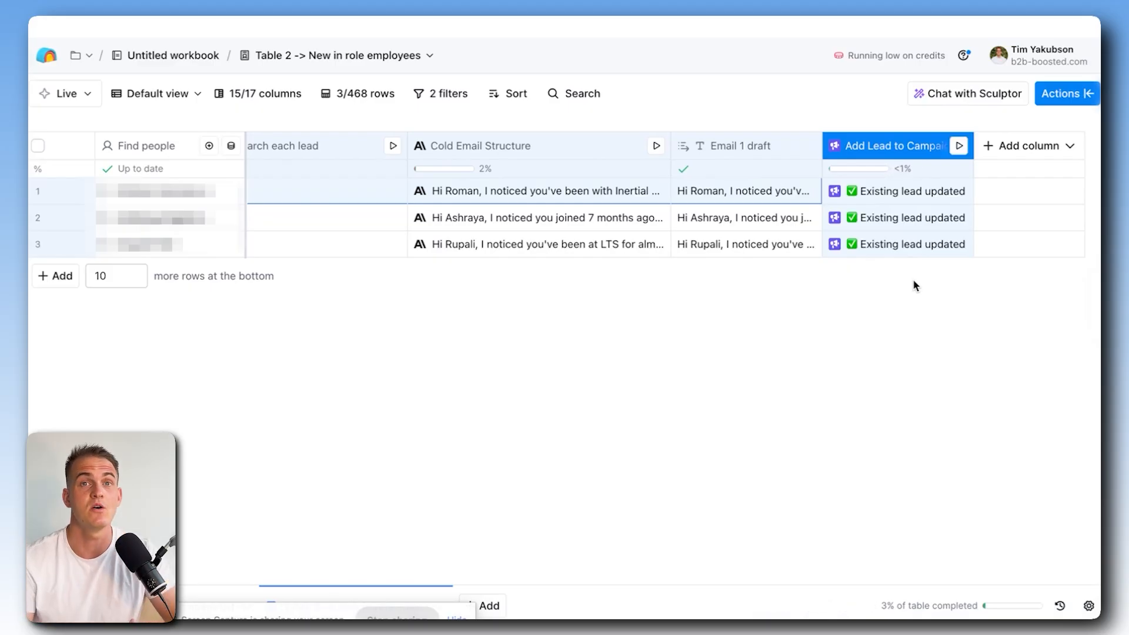
scroll(538, 394, left, 5)
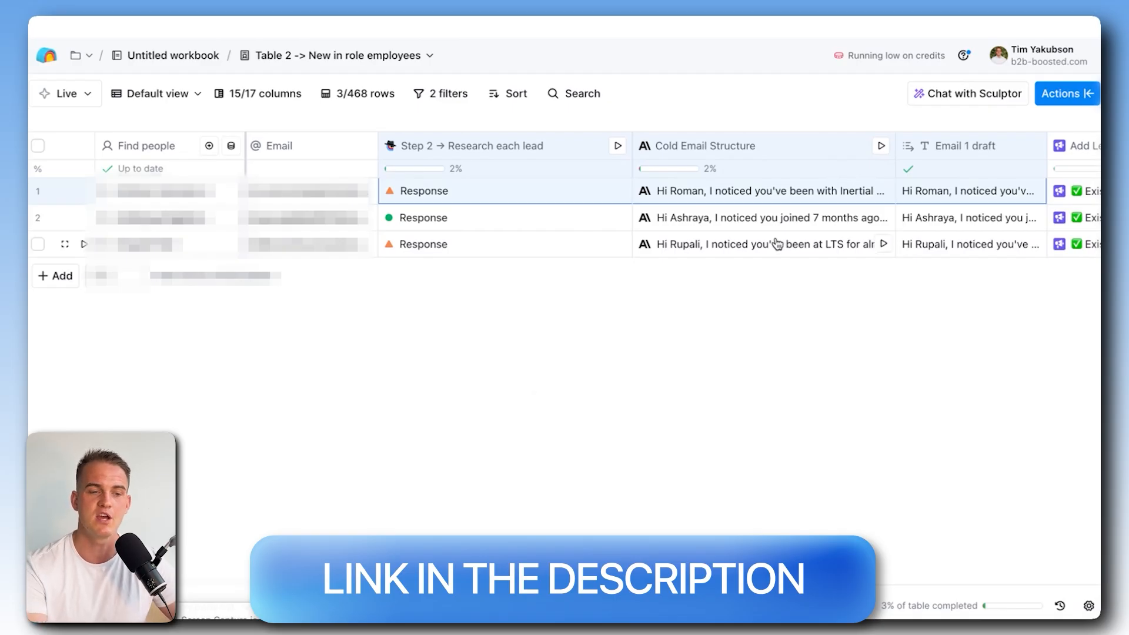
scroll(776, 243, right, 5)
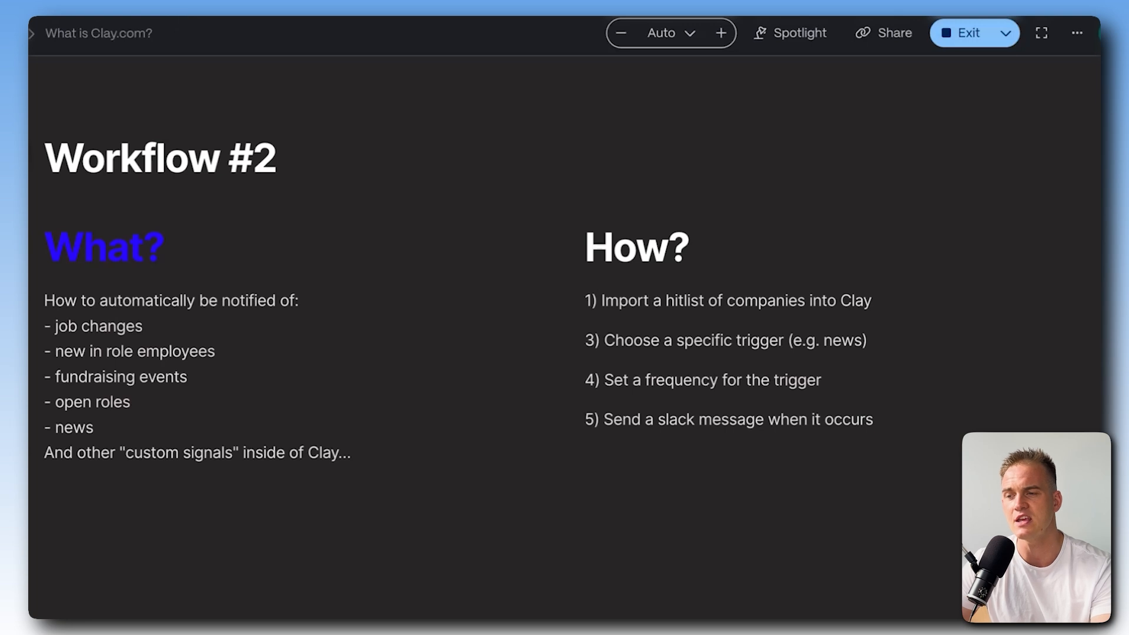
Switch to the Sports Brands News spreadsheet in Google Sheets and download the company website list as a CSV file.
click(200, 12)
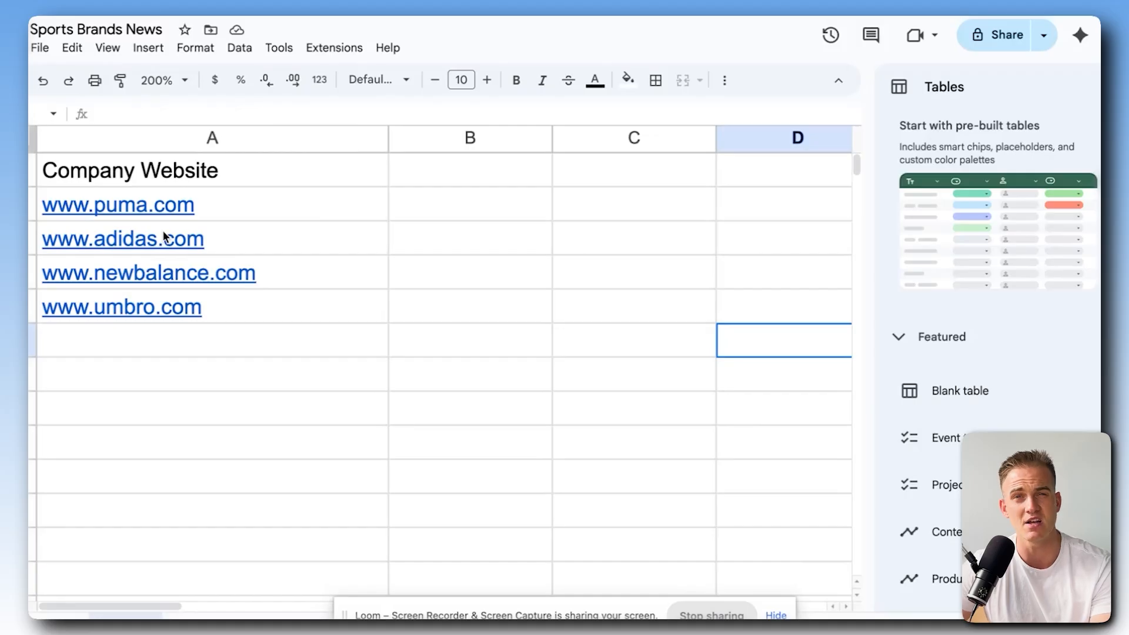
click(475, 319)
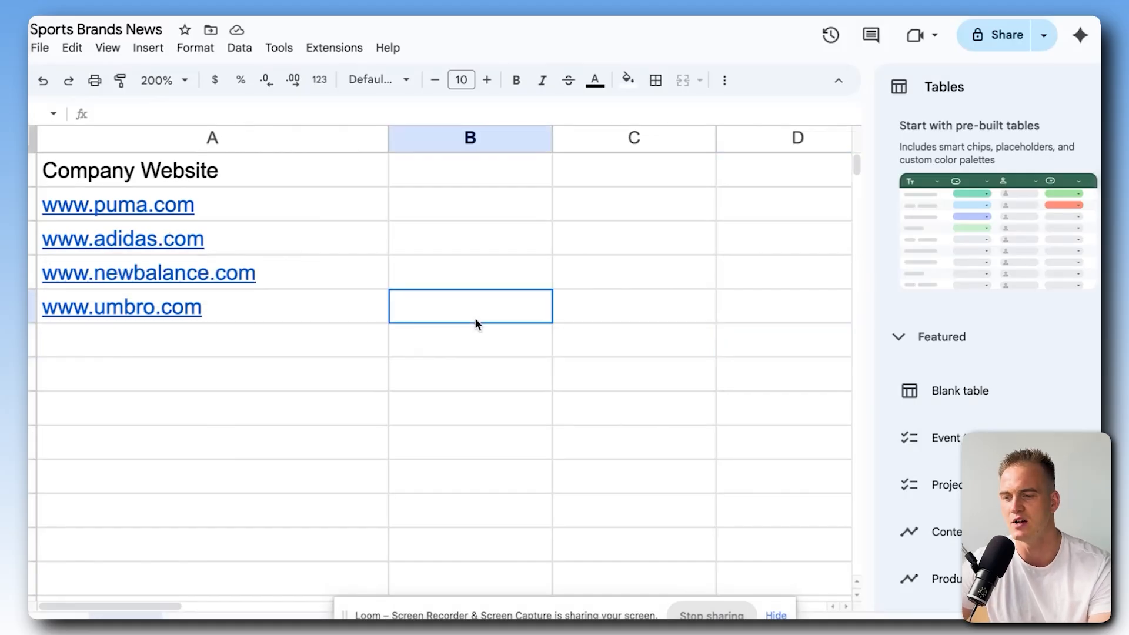
click(40, 51)
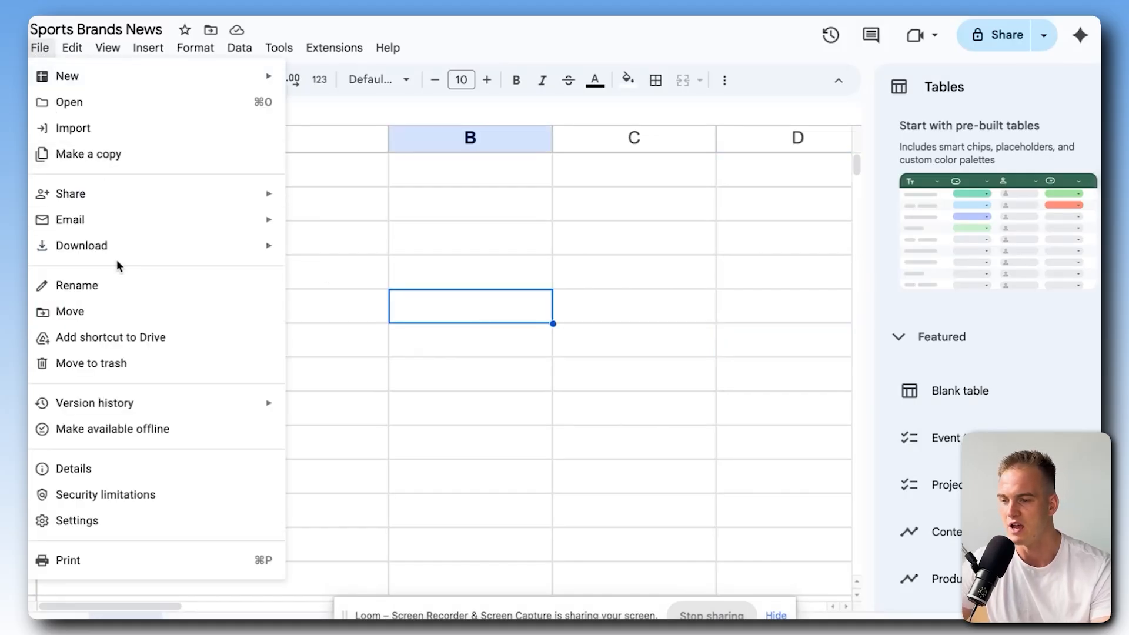
mouse_move(108, 250)
click(406, 356)
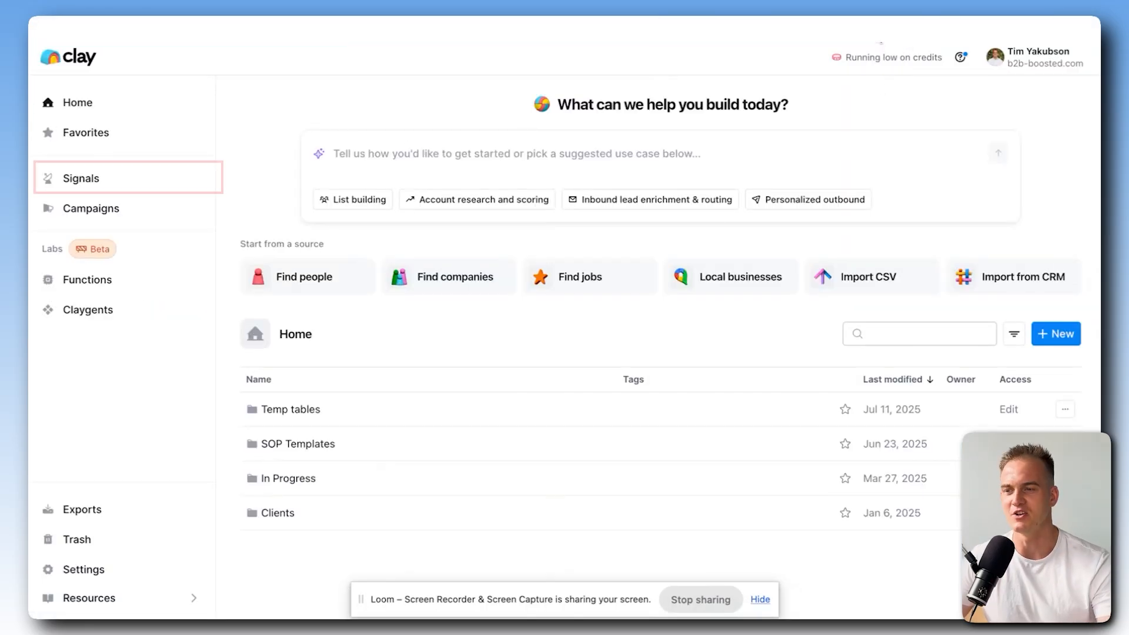
In Clay, start a News & fundraising signal monitoring the companies in Sports Brands News - Sheet1.csv, with Company Website as the company domains.
click(93, 182)
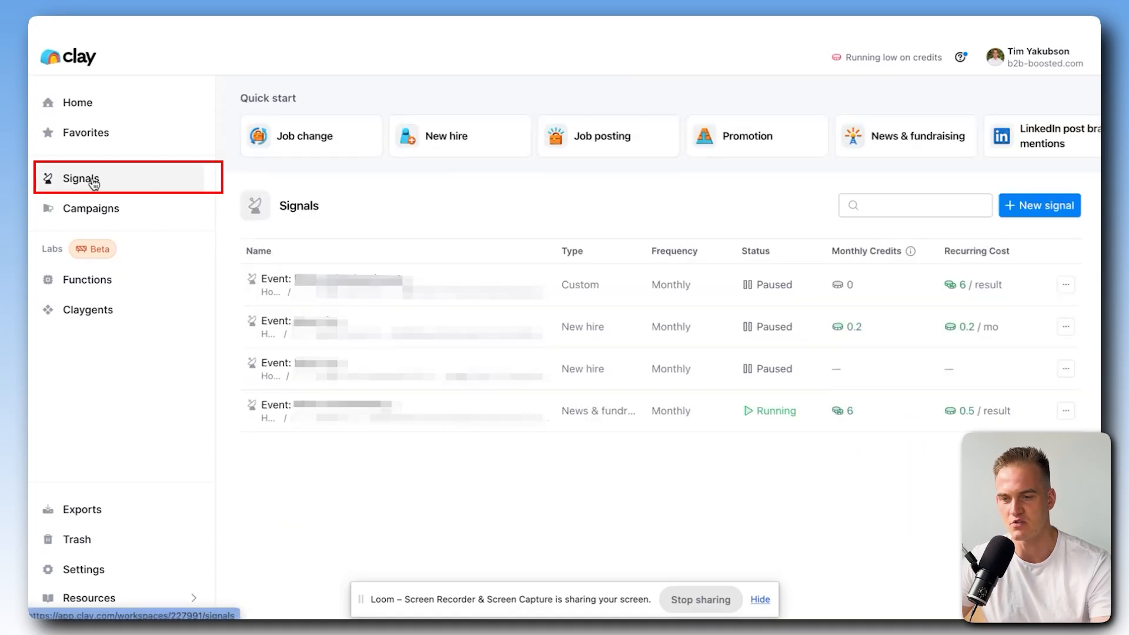
click(1056, 215)
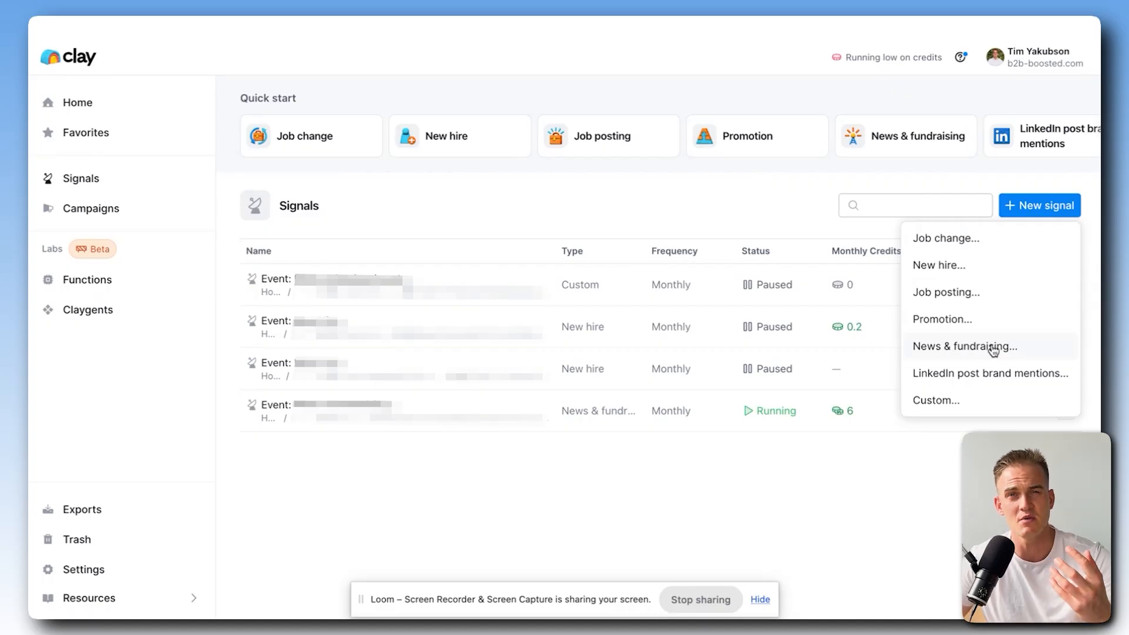
click(949, 350)
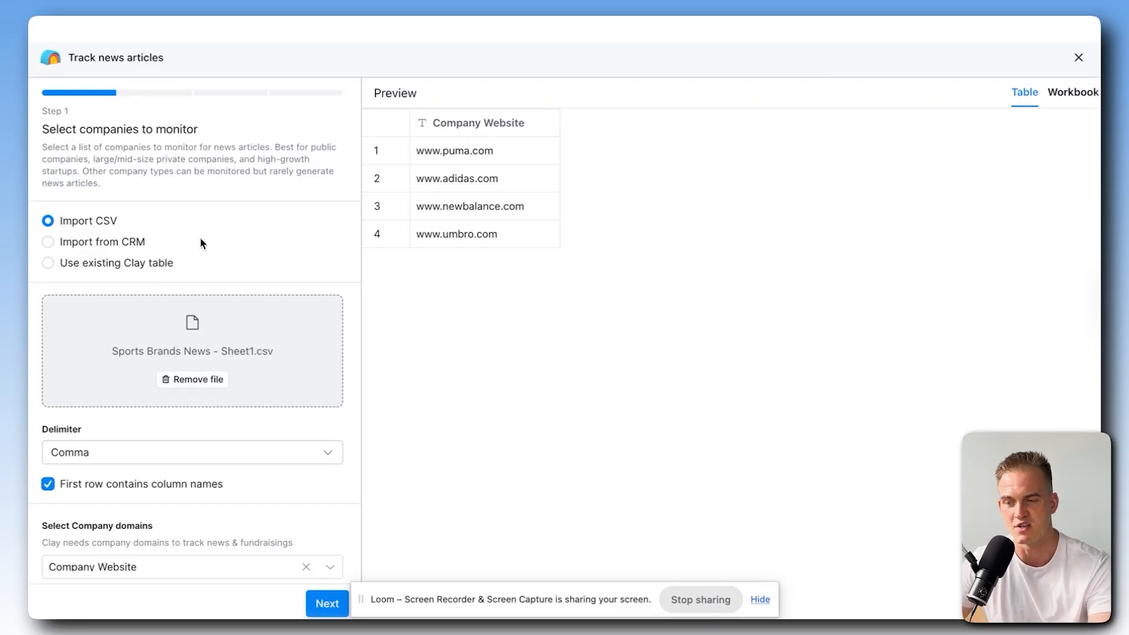
scroll(200, 238, down, 1)
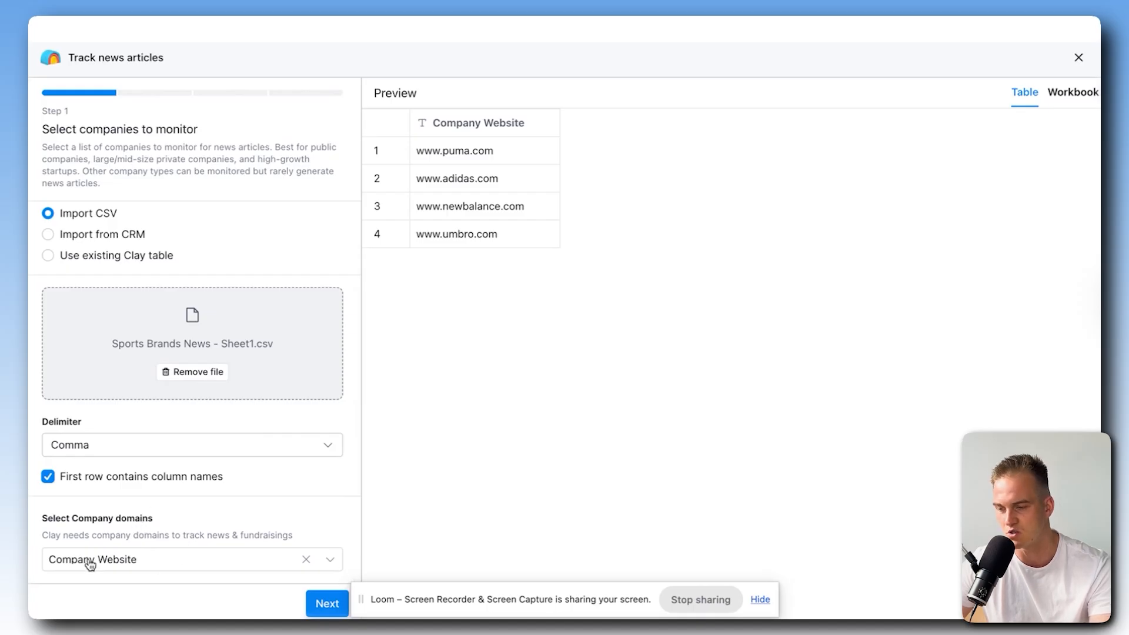
click(308, 603)
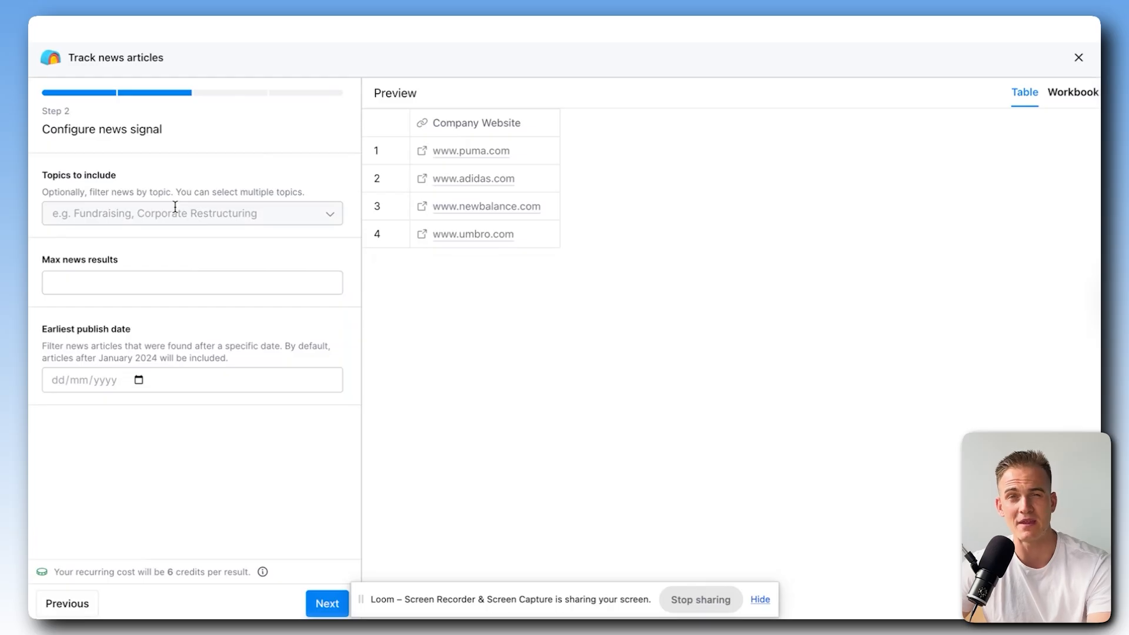
Include the news topics Advertisement/Branding/Campaign, Alliance & Partnership, Awards & Recognition, Bankruptcy, Branch/Store Closing and Branch/Store Opening.
click(175, 207)
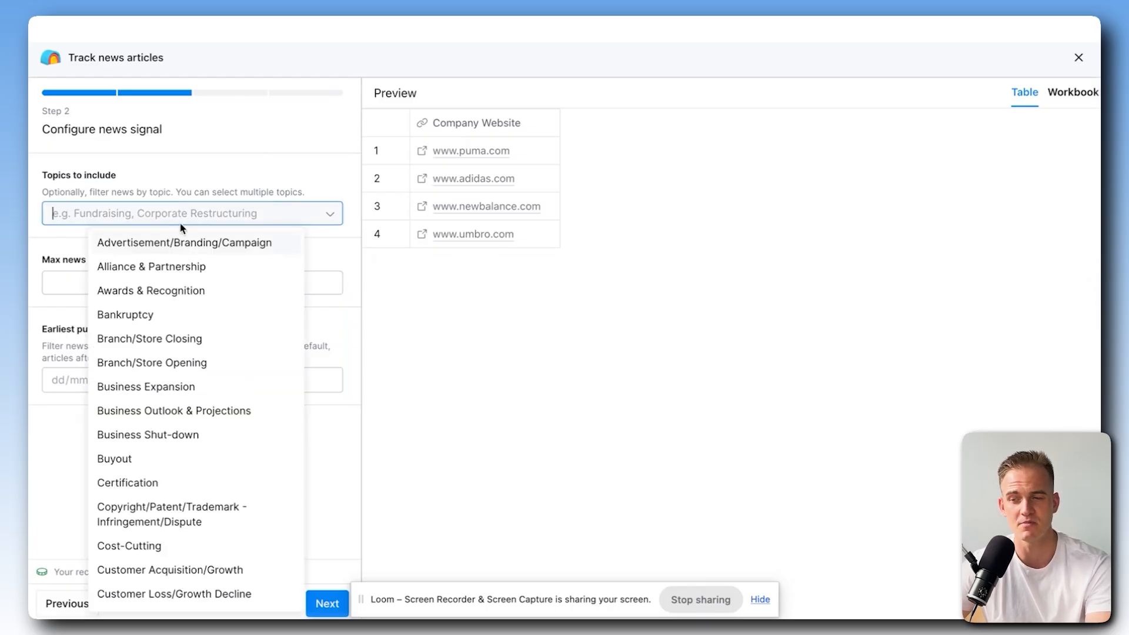
click(182, 243)
click(179, 267)
click(178, 310)
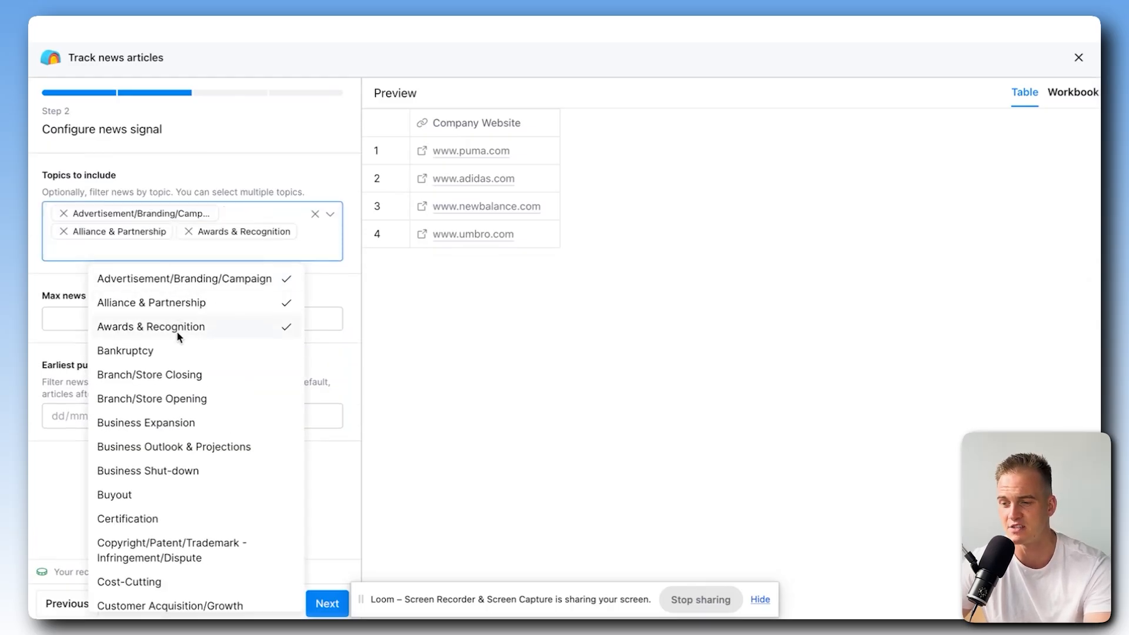
click(171, 348)
scroll(173, 344, down, 1)
click(172, 322)
click(168, 347)
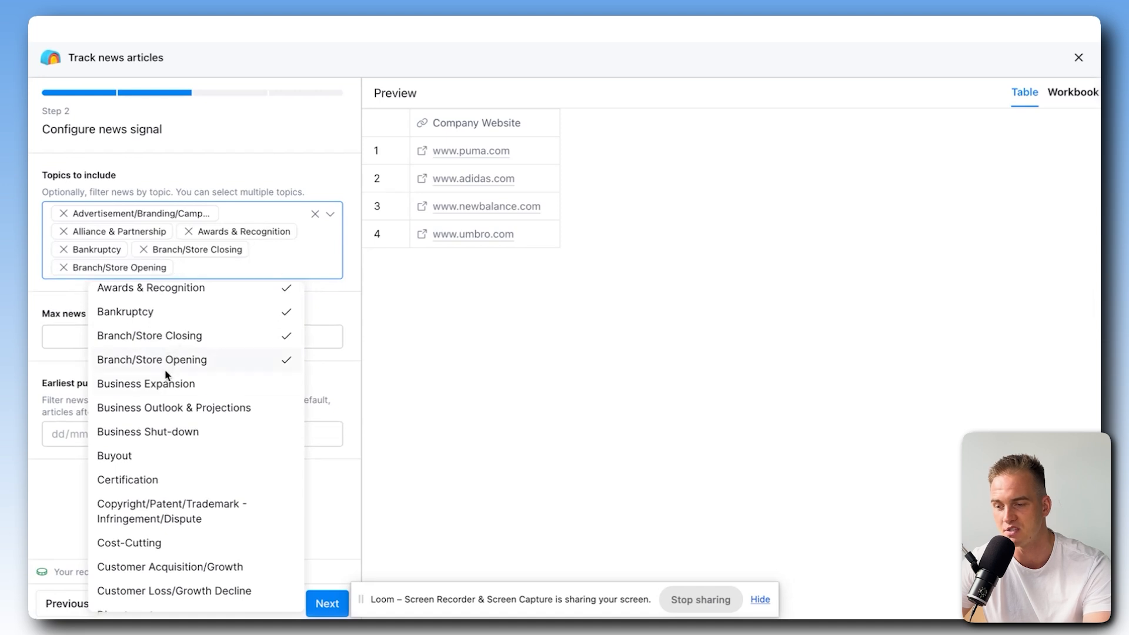
Add the topics from Business Expansion to Customer Loss/Growth Decline, including Buyout, Certification, Copyright/Patent/Trademark, Customer Acquisition/Growth and Cost-Cutting.
click(170, 384)
scroll(180, 389, down, 2)
click(182, 405)
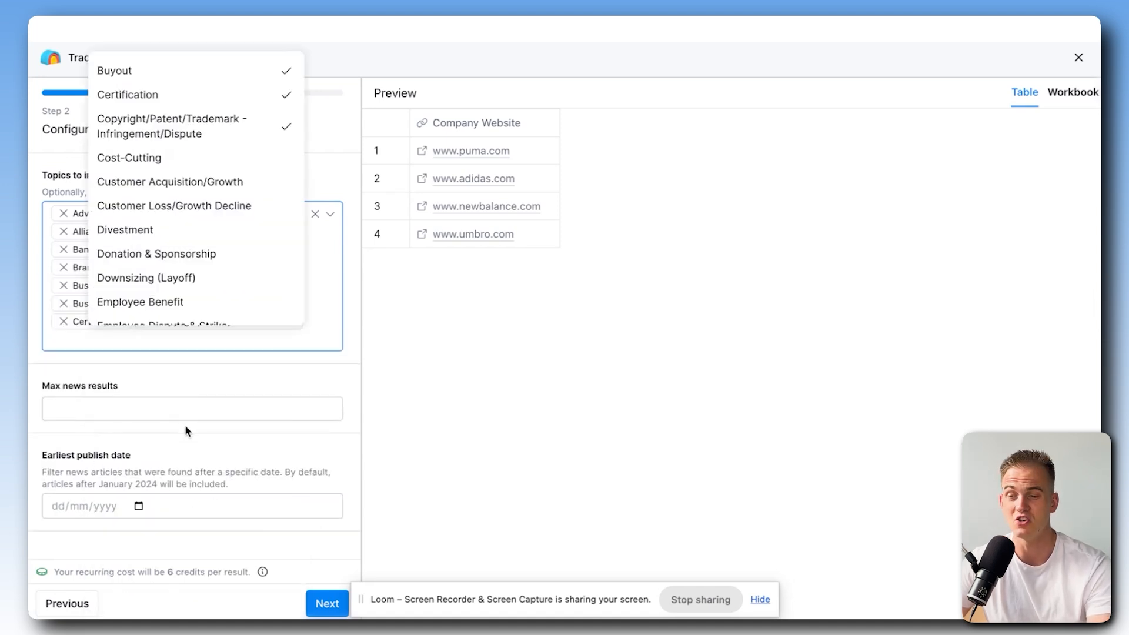
click(187, 205)
click(188, 182)
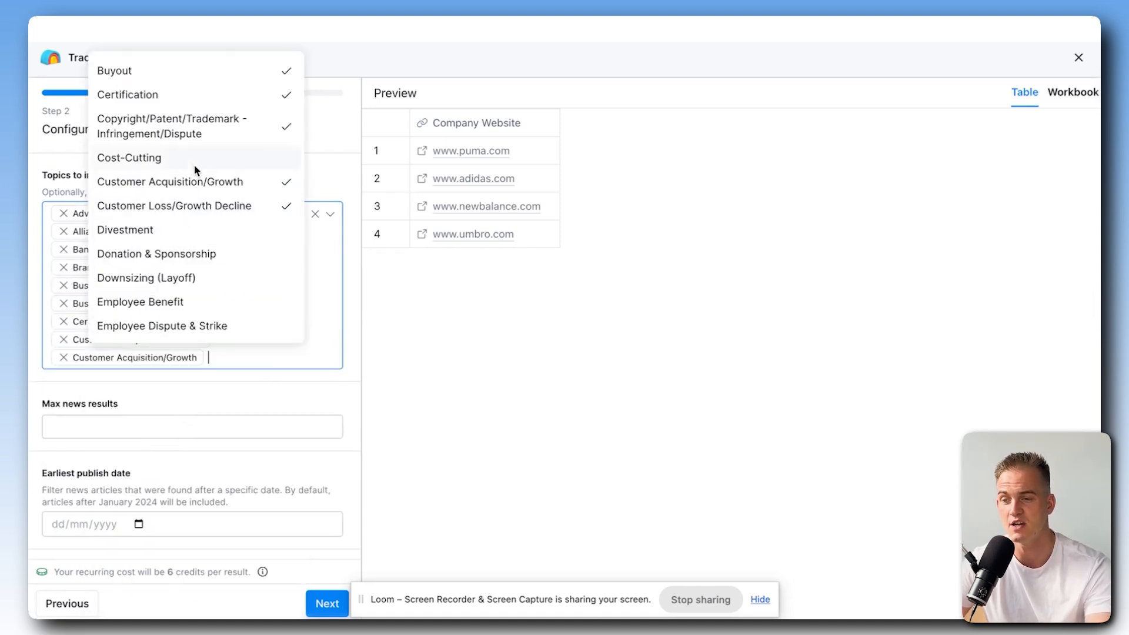
click(191, 161)
Add further topics from Divestment, Downsizing (Layoff) and Executive Change through Fundraising, Hiring, Pricing and Re-branding to Research & Publications and Relocation.
scroll(187, 191, down, 1)
click(184, 192)
click(184, 217)
click(184, 241)
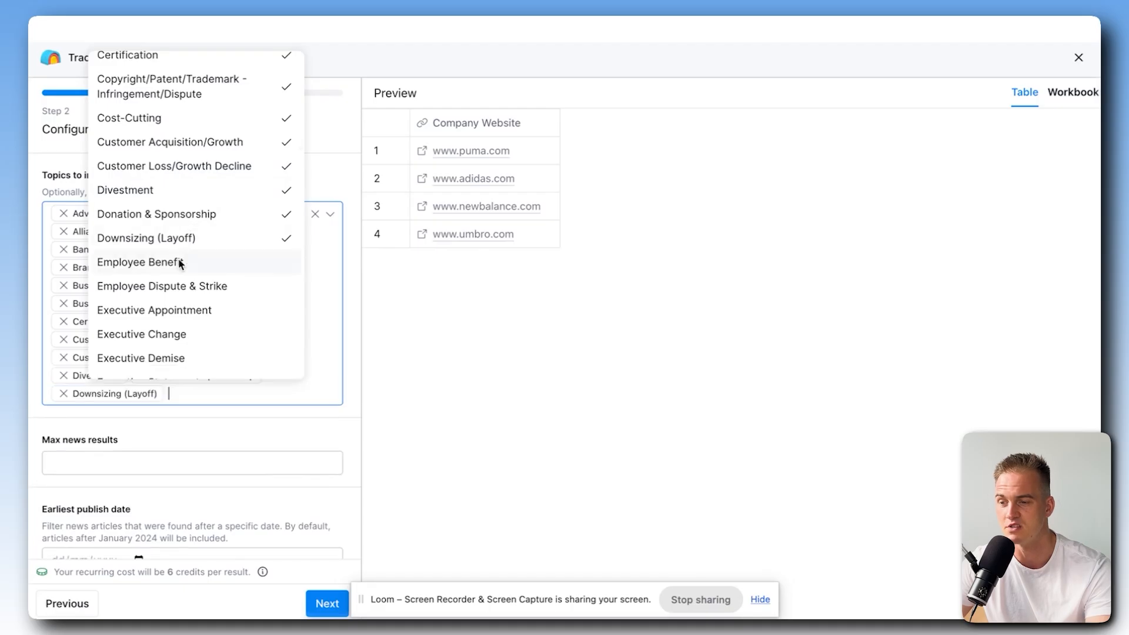
click(176, 259)
scroll(178, 274, down, 2)
click(180, 217)
click(182, 236)
click(175, 261)
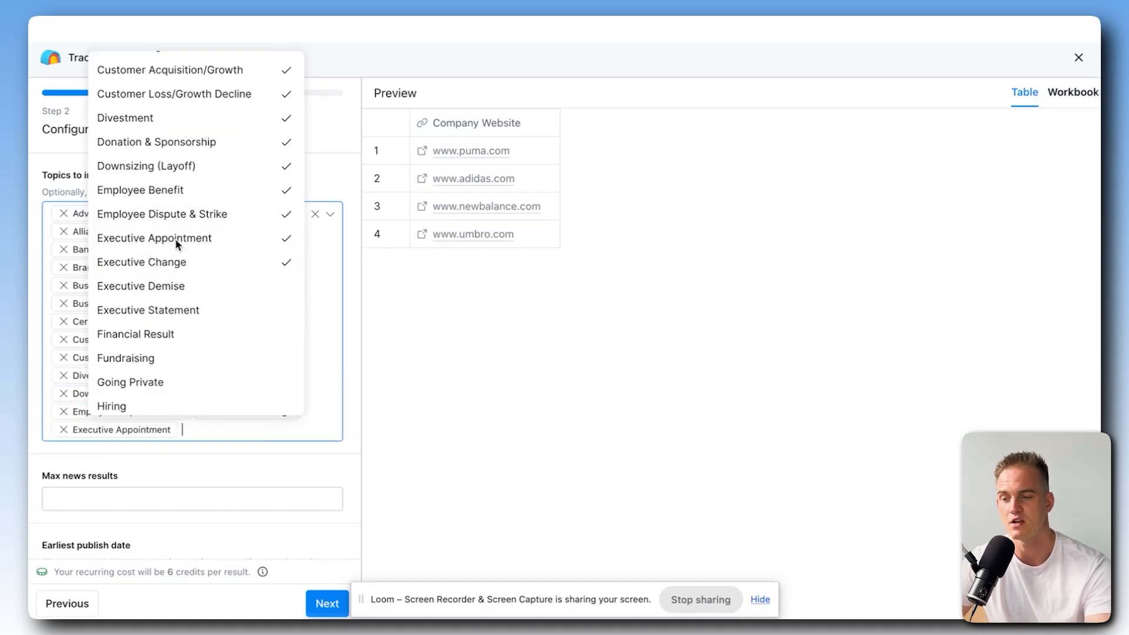
click(168, 288)
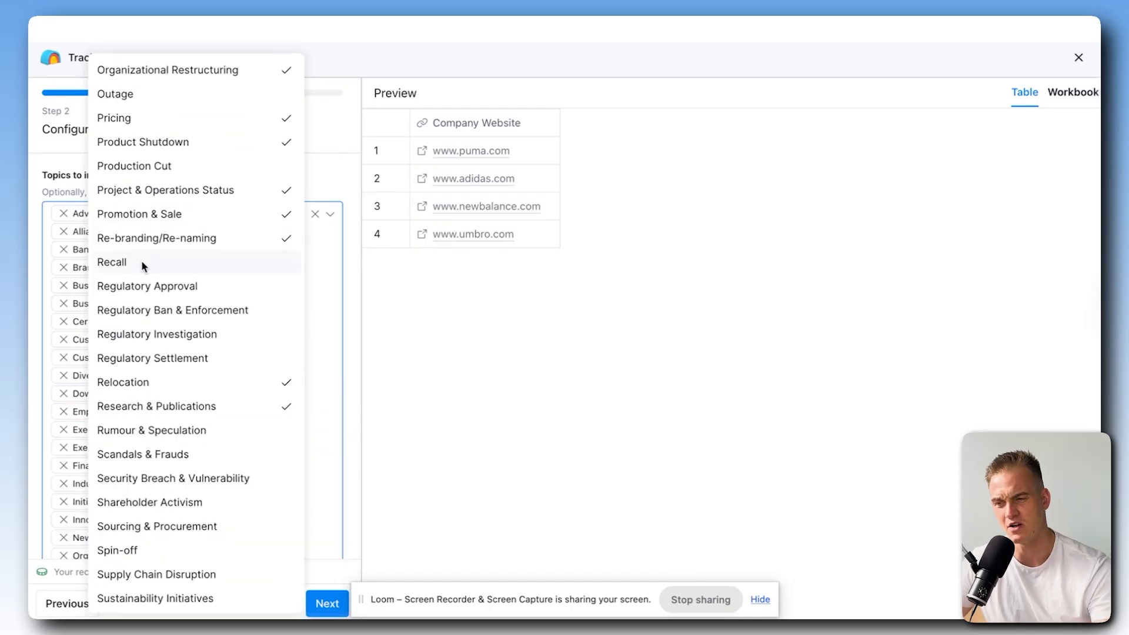
key(Escape)
Limit the news signal to a maximum of 15 news results.
scroll(178, 300, down, 3)
scroll(176, 300, down, 3)
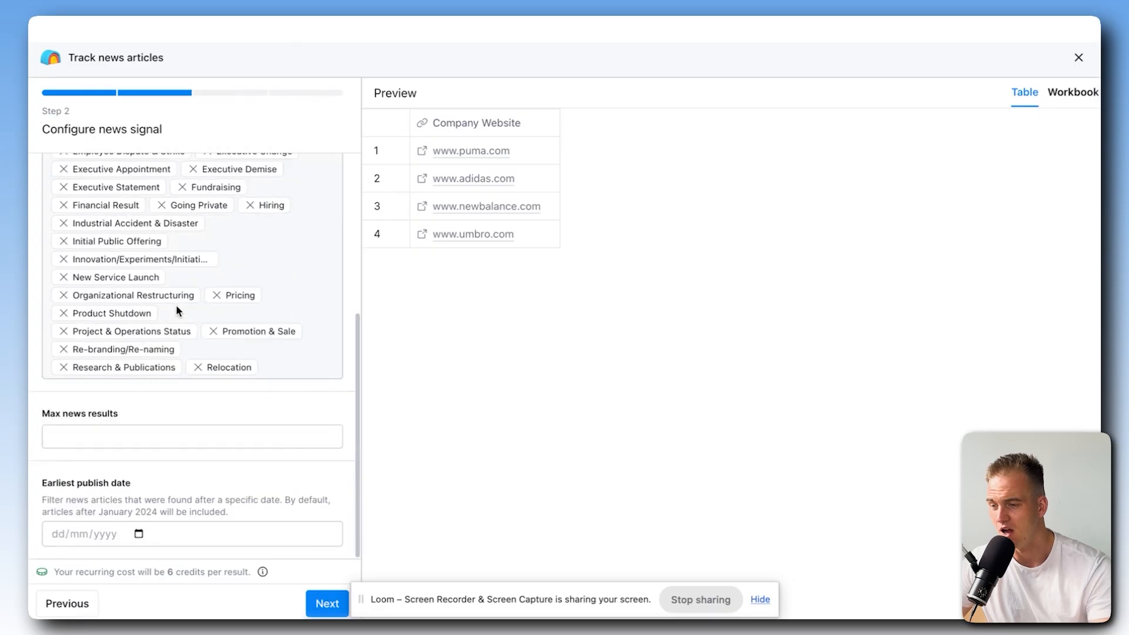
click(141, 438)
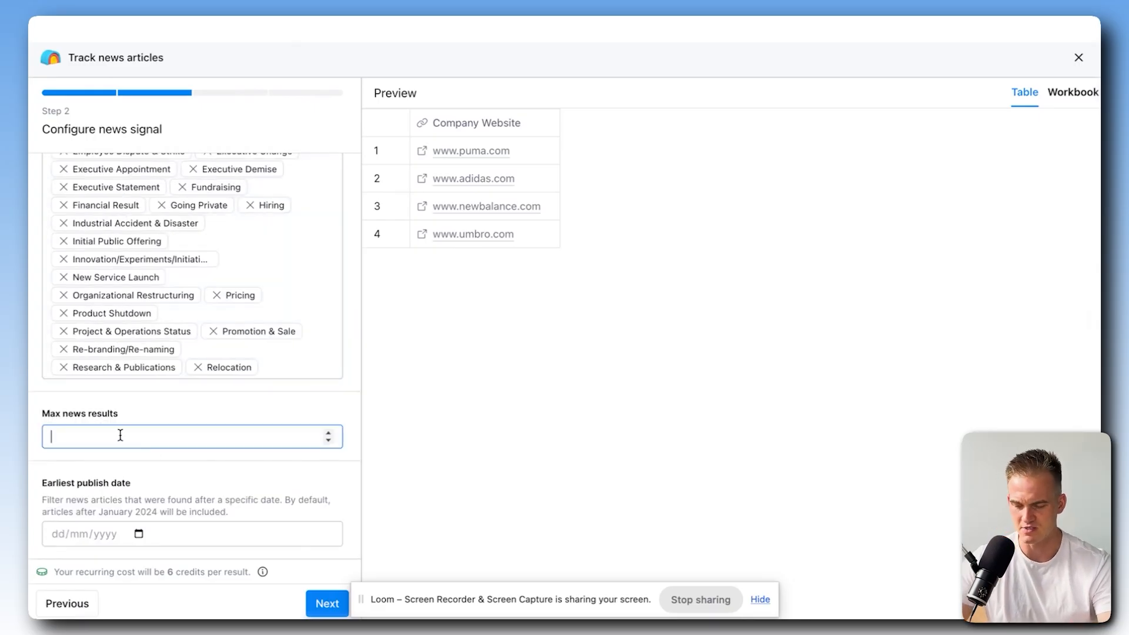
text(15)
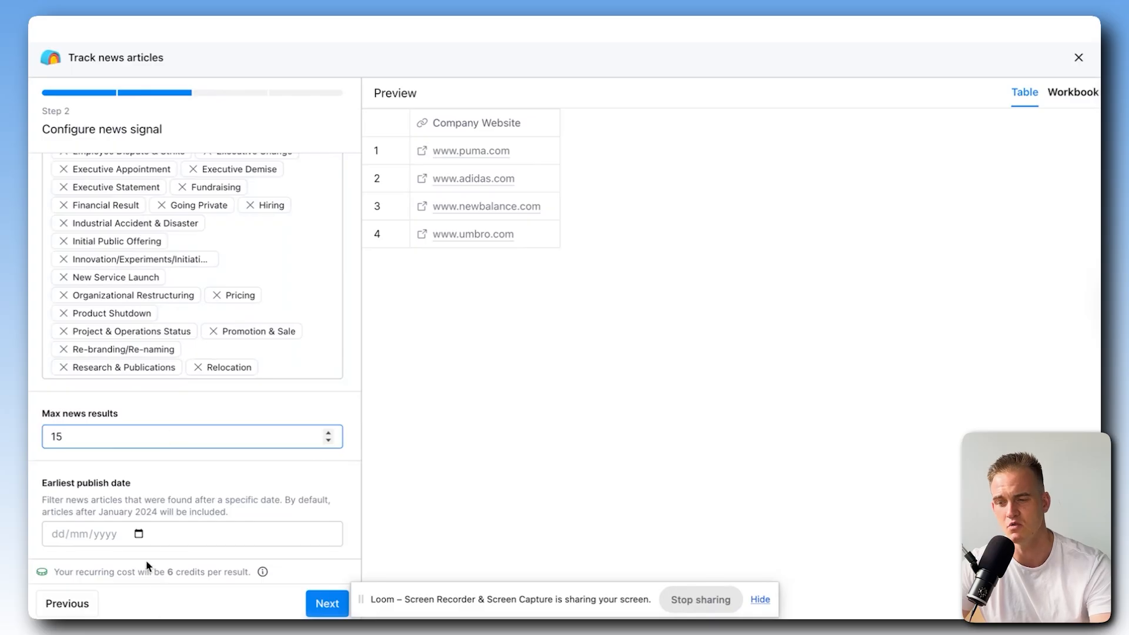
Set the earliest publish date to 01/03/2025 and continue to the run frequency.
click(118, 534)
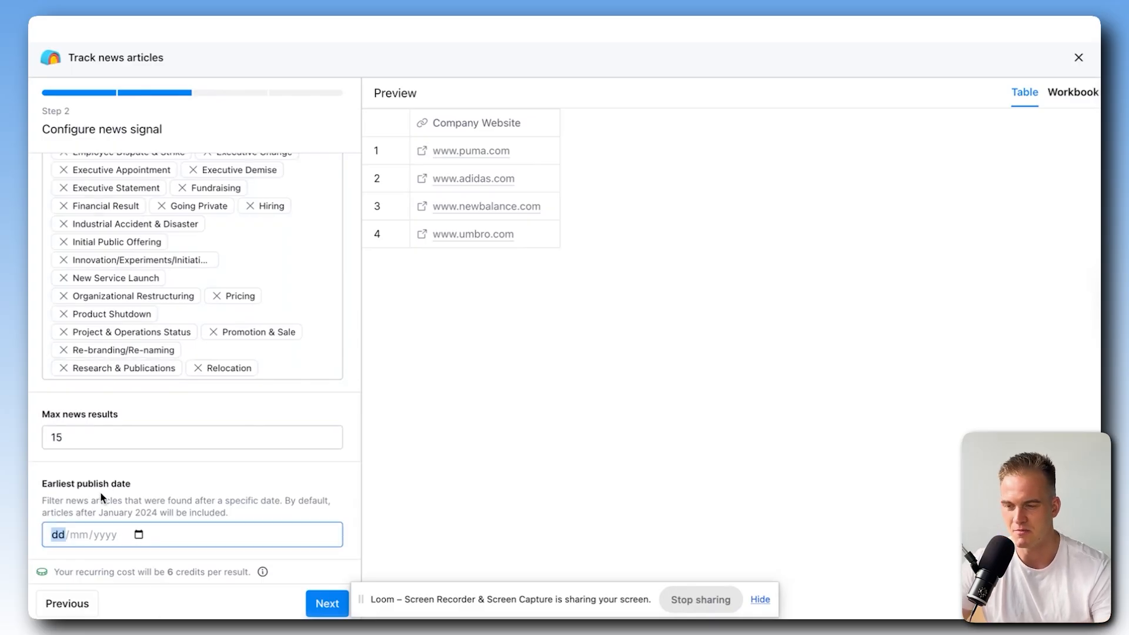
text(01)
key(Right)
key(Left)
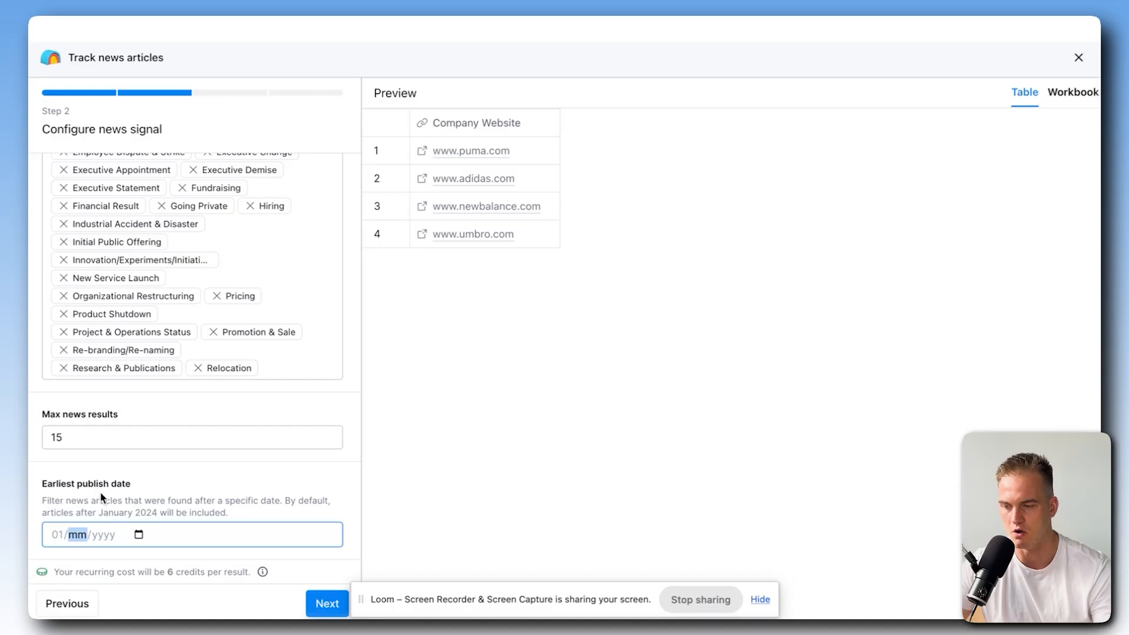
text(032025)
key(Return)
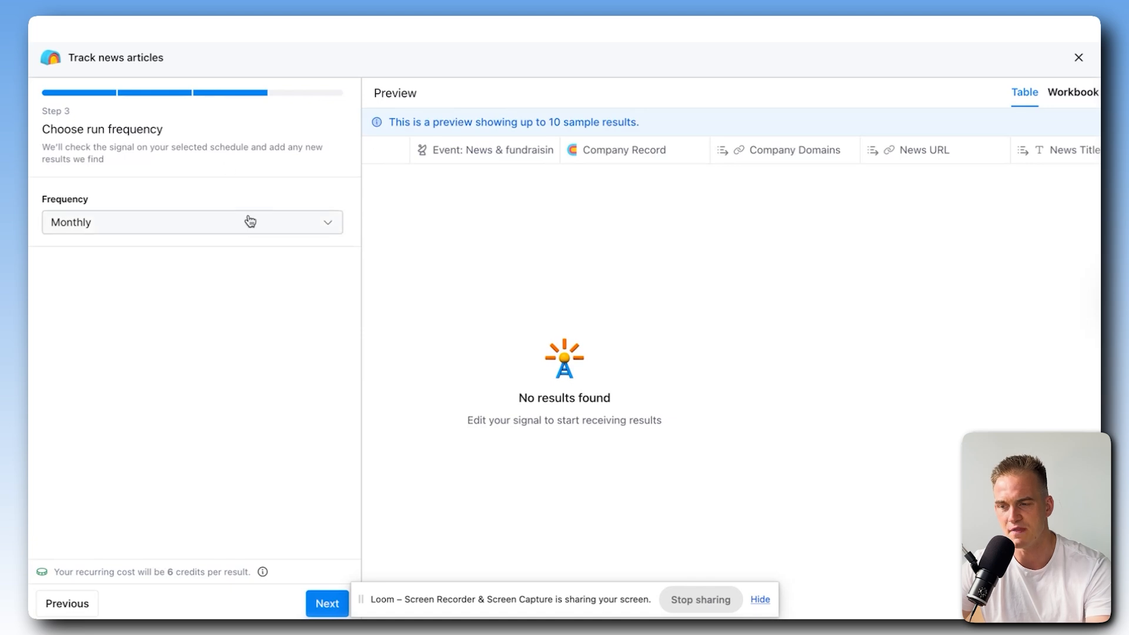
Choose Monthly as the signal's run frequency and continue to the optional enrichments.
click(75, 228)
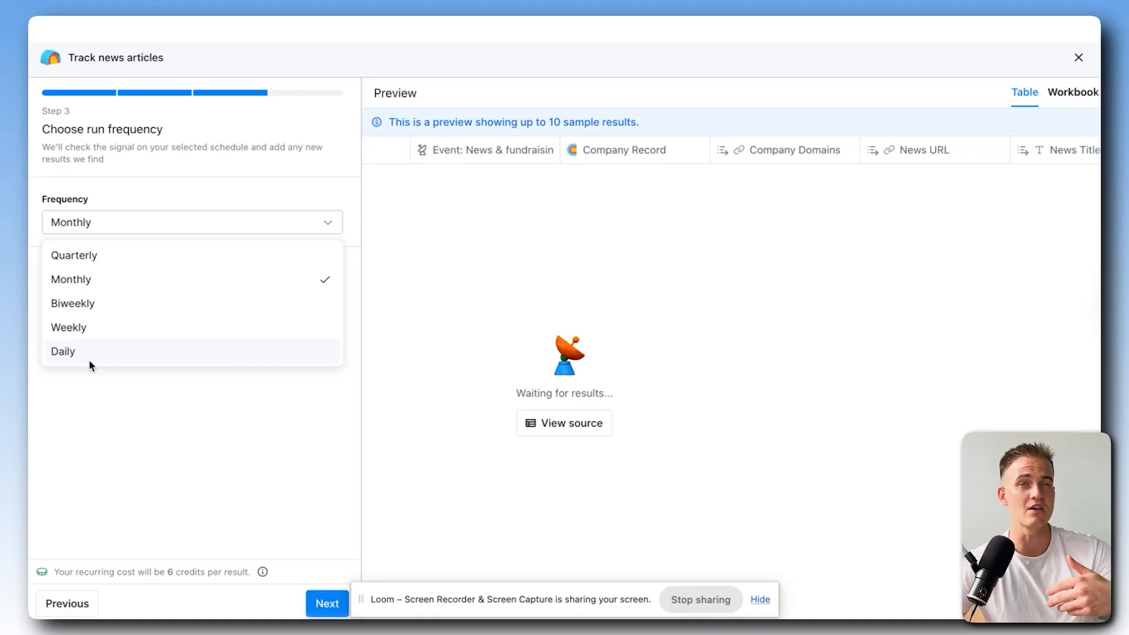
click(92, 284)
click(319, 603)
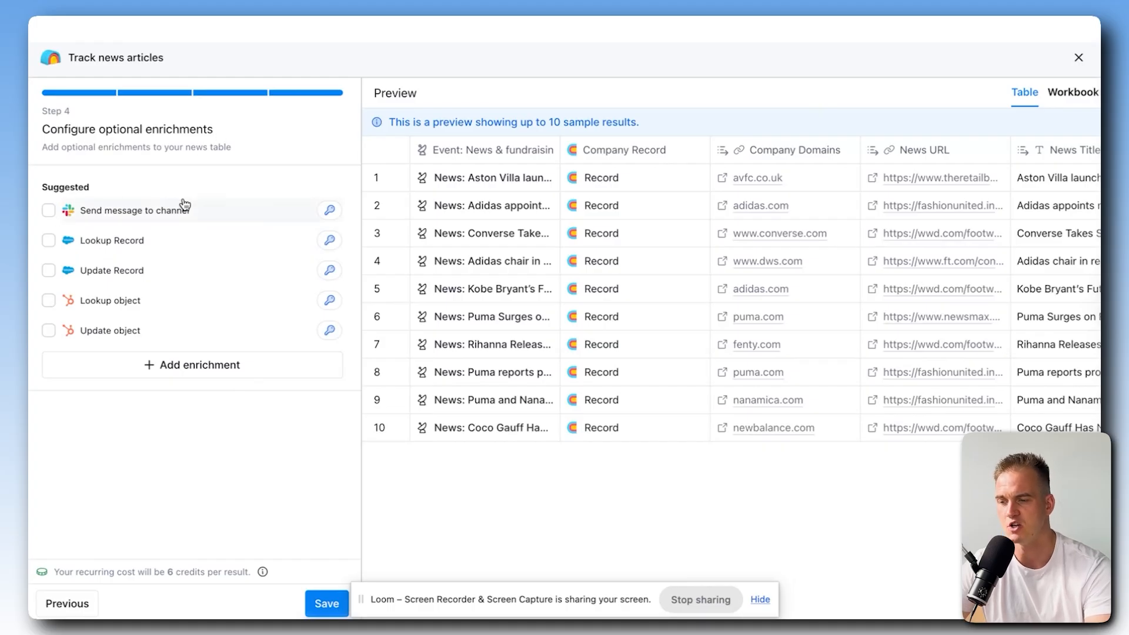
Add the Slack Send message to channel enrichment with bot name "Signals & Trigger Guru" and the general channel.
click(104, 215)
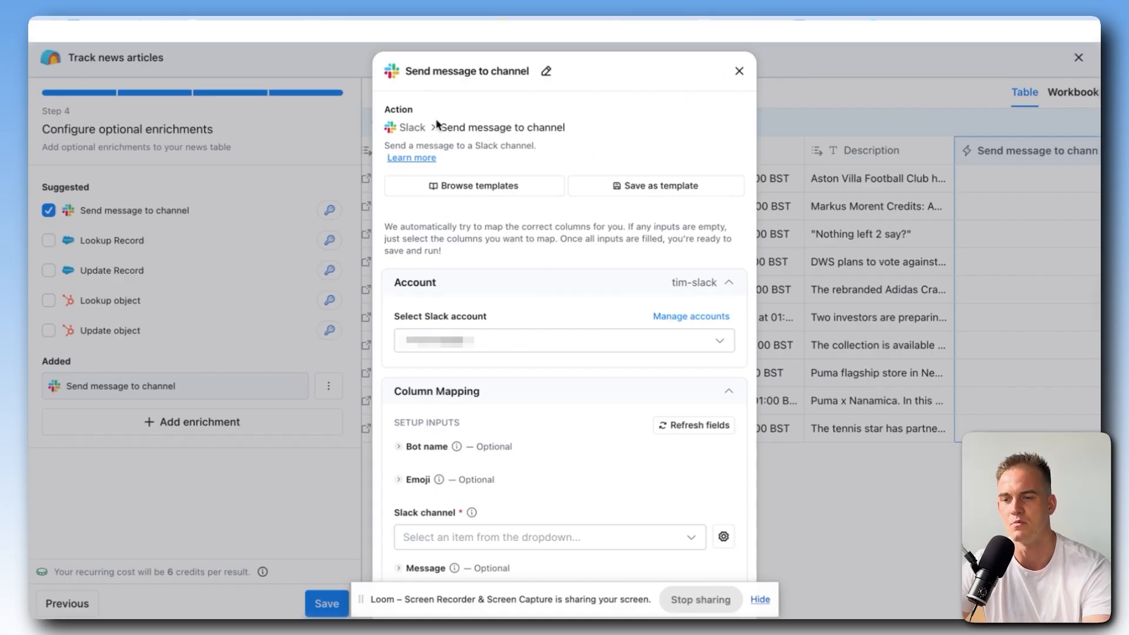
drag(440, 127, 545, 146)
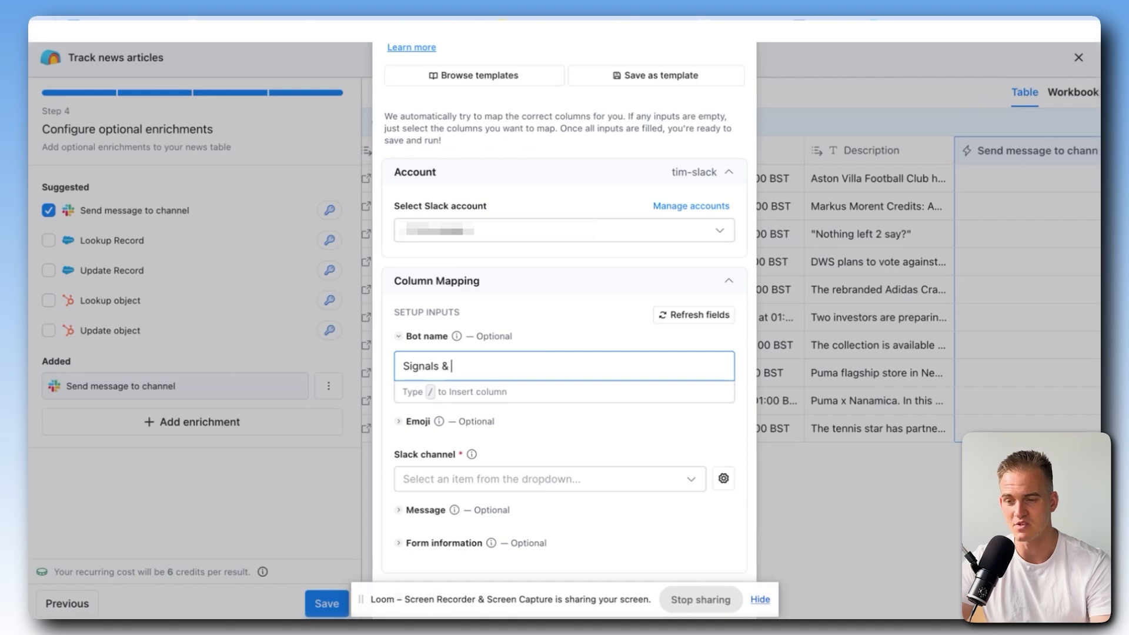
text(rigger Guru)
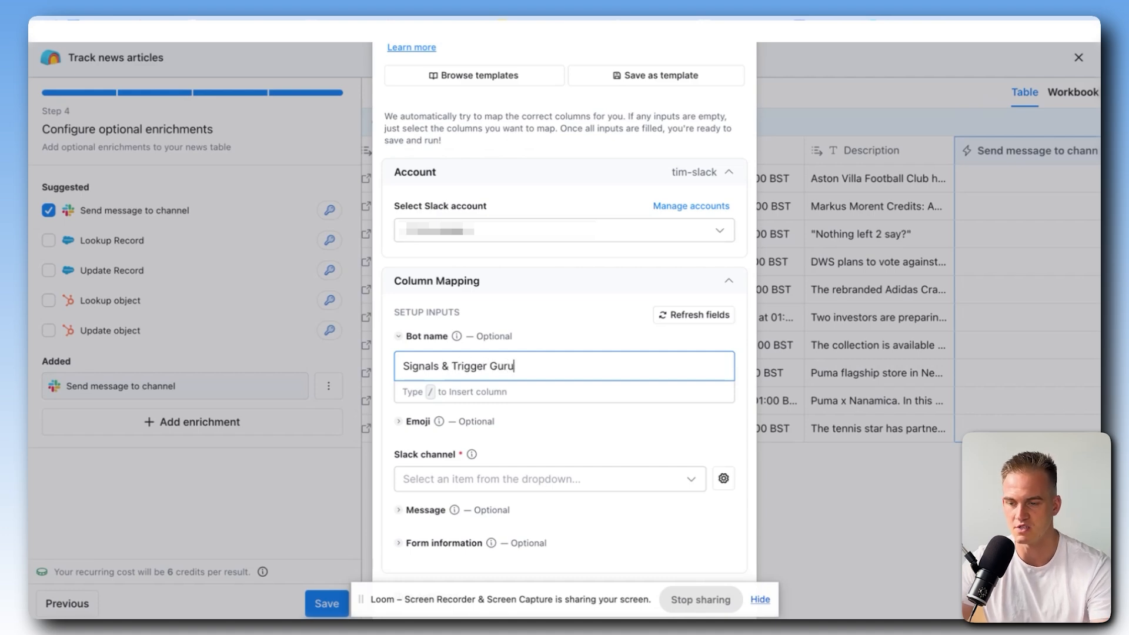
click(537, 479)
text(gen)
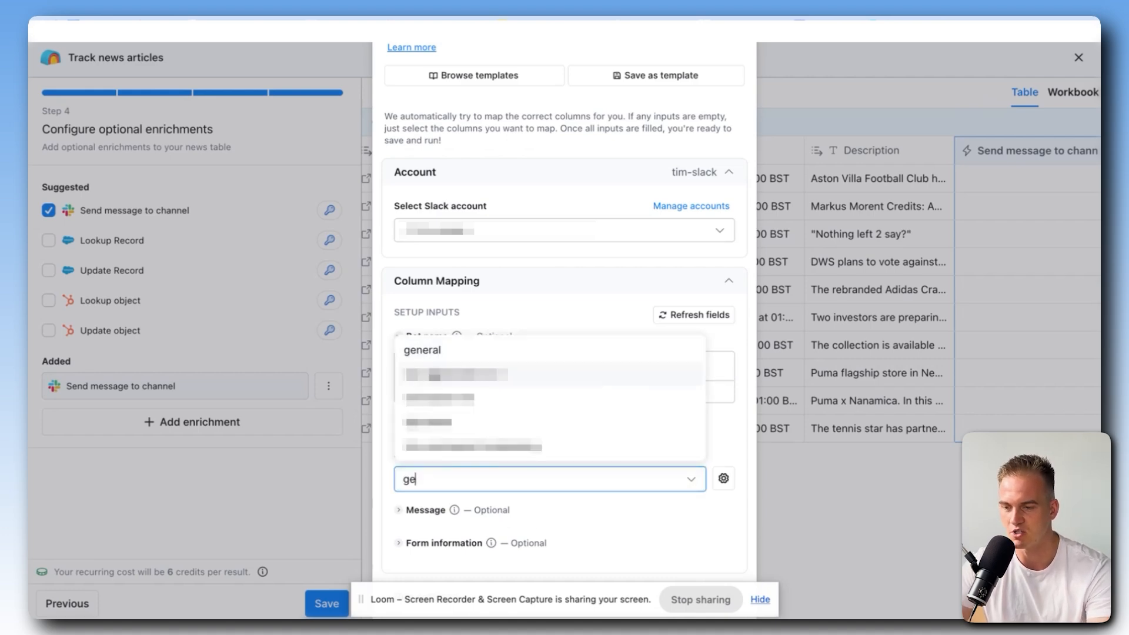
click(422, 348)
Write a "Here's the big news!" Slack message with the Company Domains, News URL and News Title columns, then save the enrichment and the signal.
scroll(447, 469, down, 2)
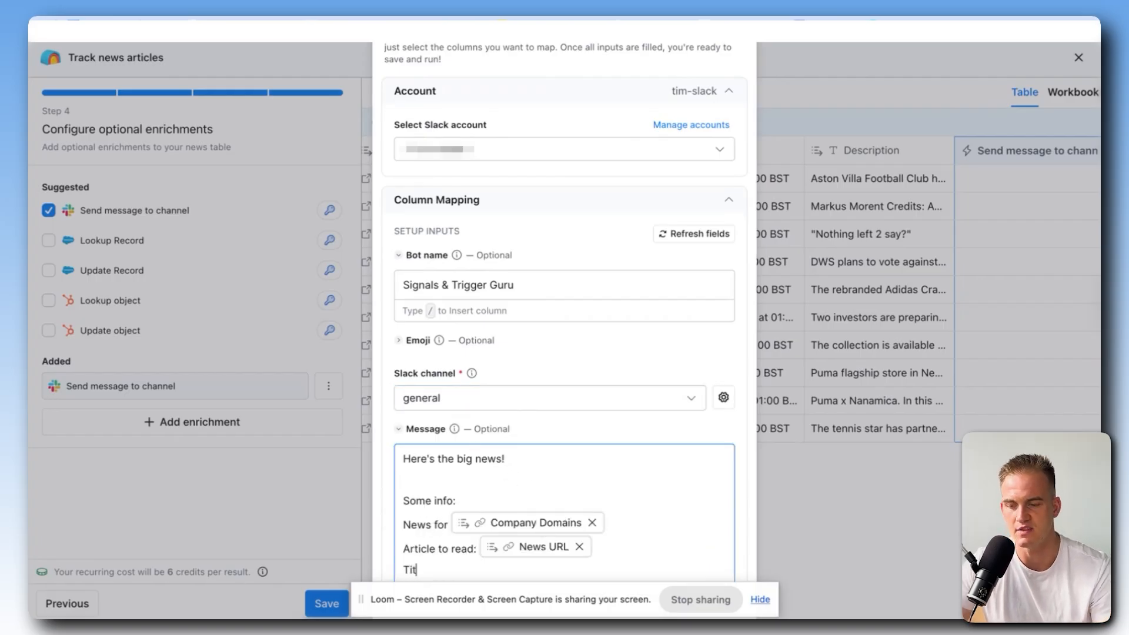
text(ticle title: News)
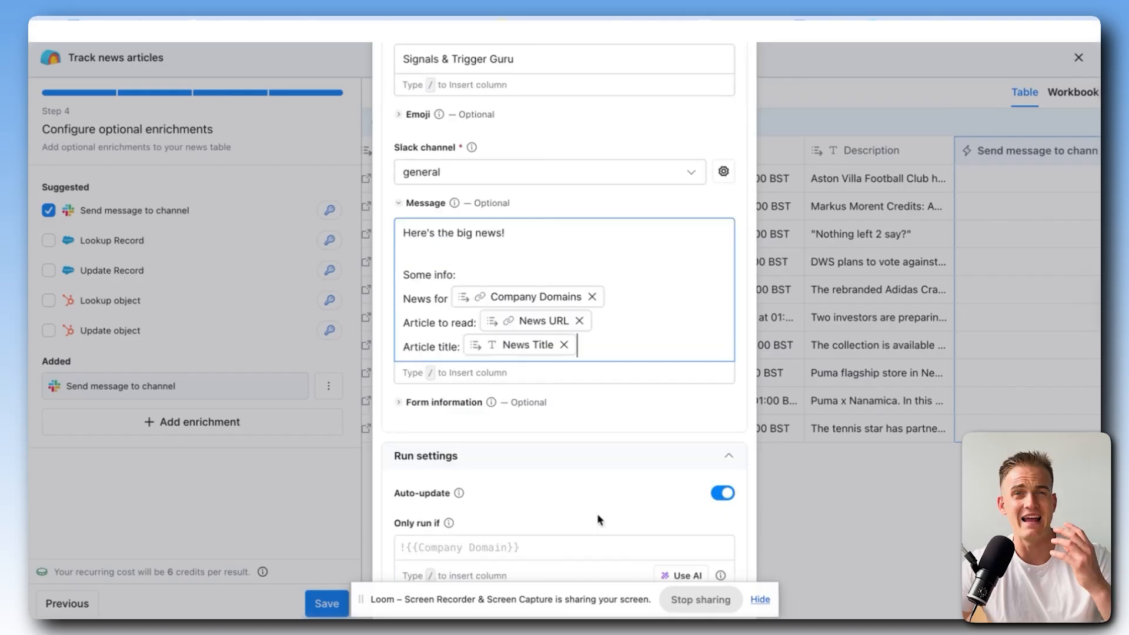
scroll(593, 517, down, 1)
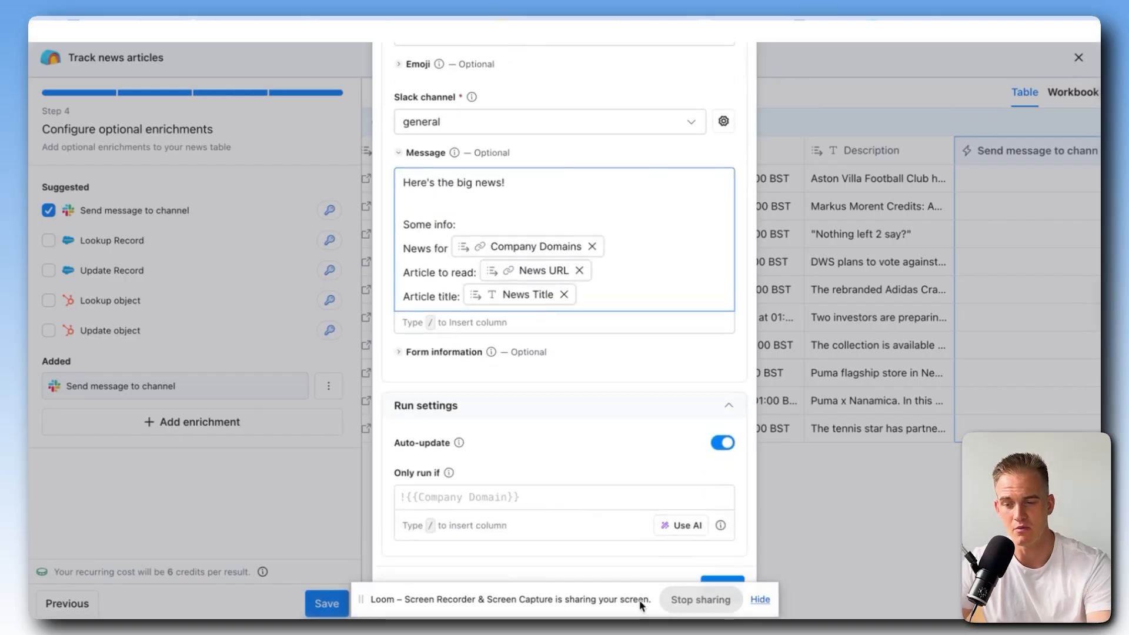
click(732, 590)
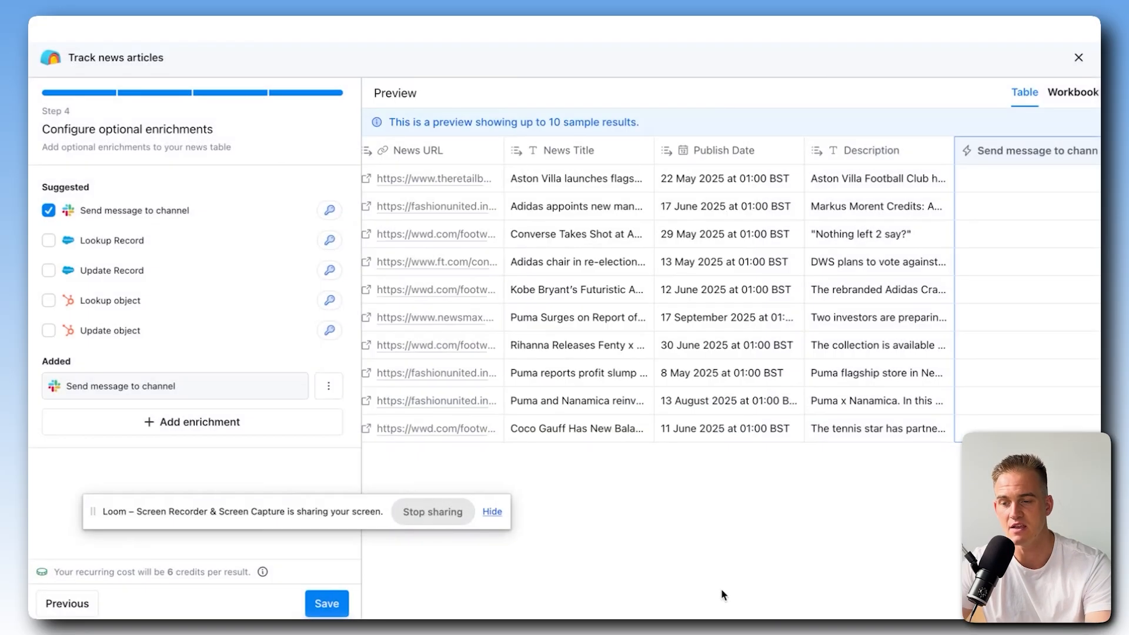
click(323, 604)
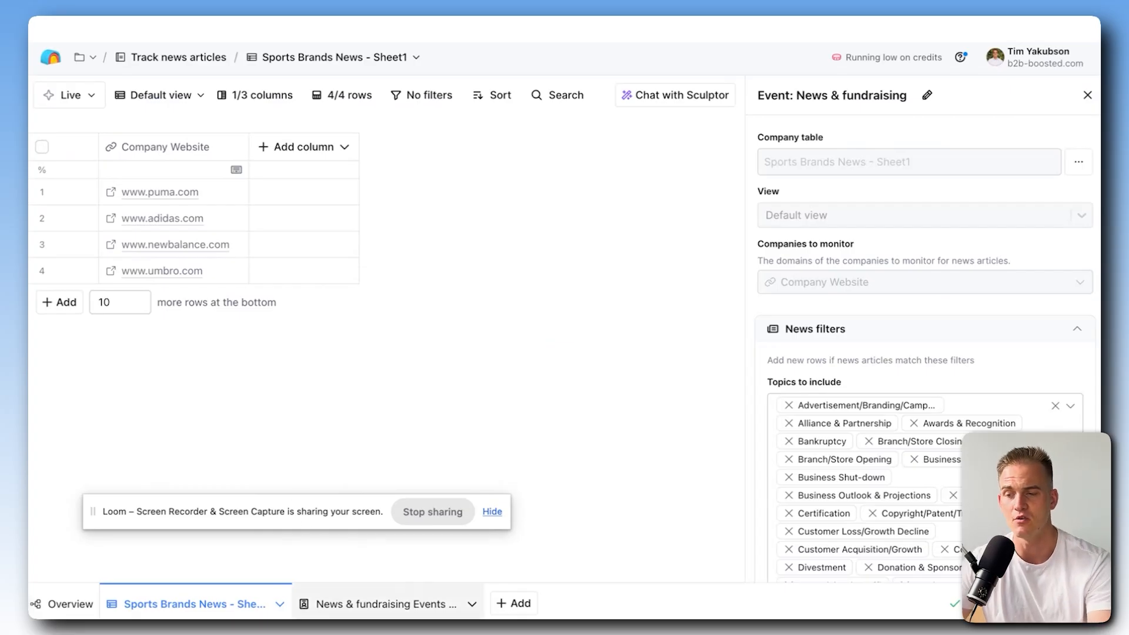
Open the News & fundraising Events table and check the Slack message status of its rows.
click(376, 603)
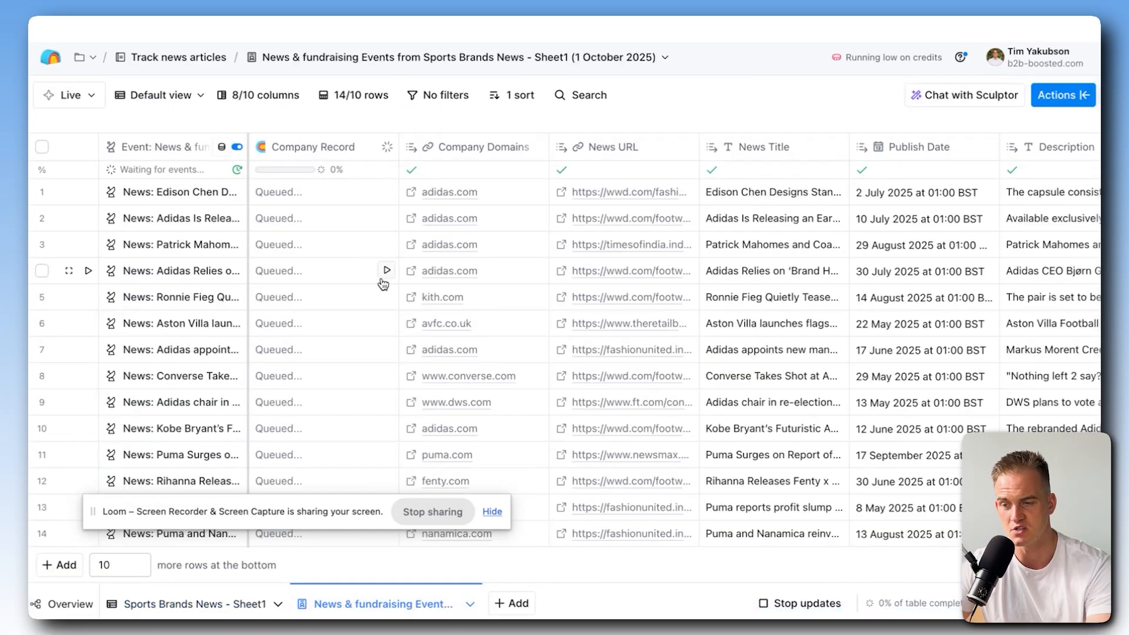
scroll(382, 282, down, 1)
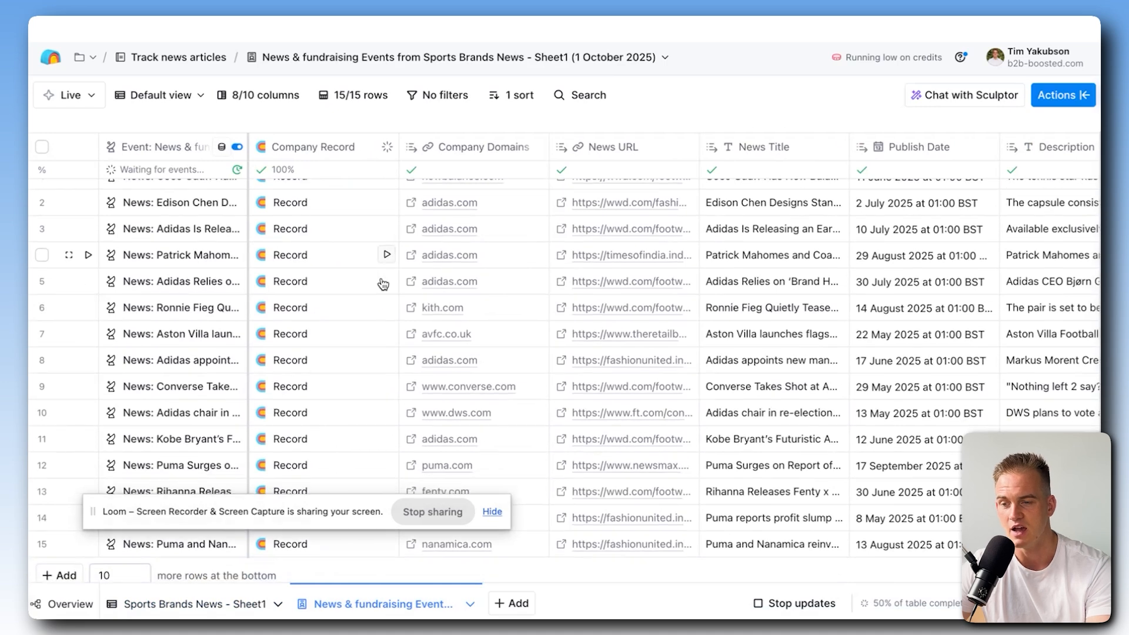
scroll(511, 272, right, 5)
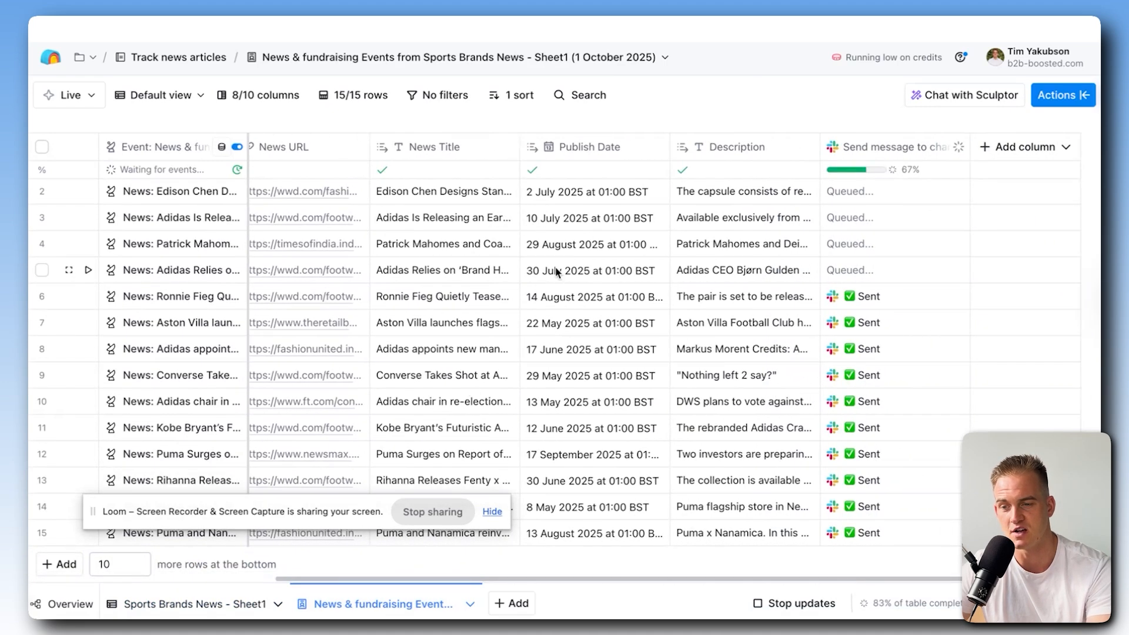
scroll(653, 340, right, 1)
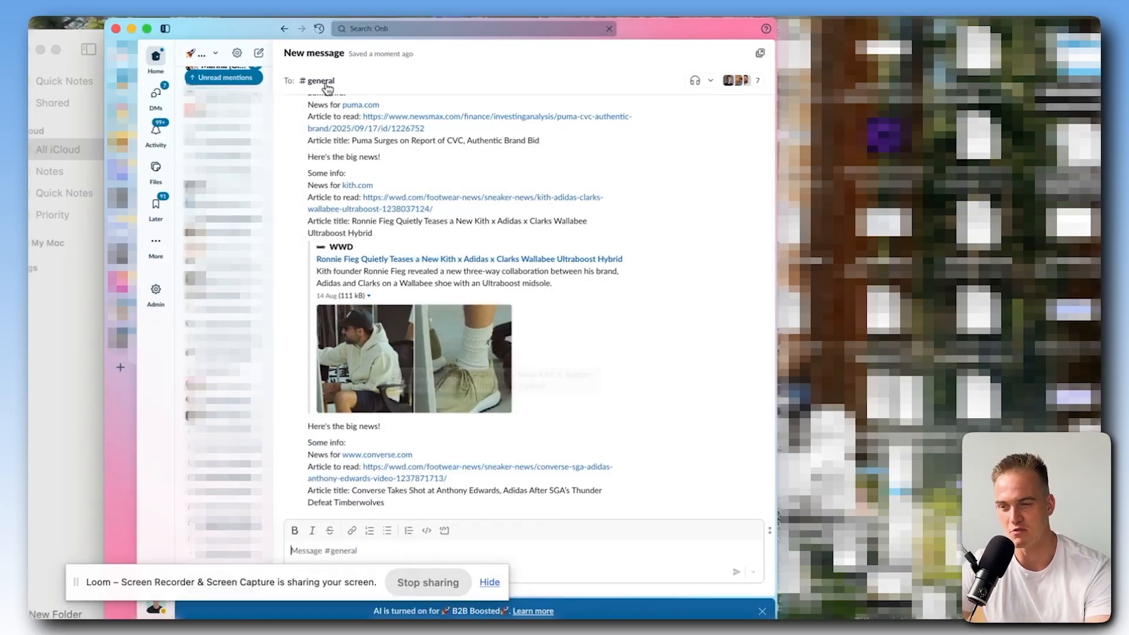
Switch to Slack and read through the news messages posted in the general channel.
scroll(494, 235, up, 10)
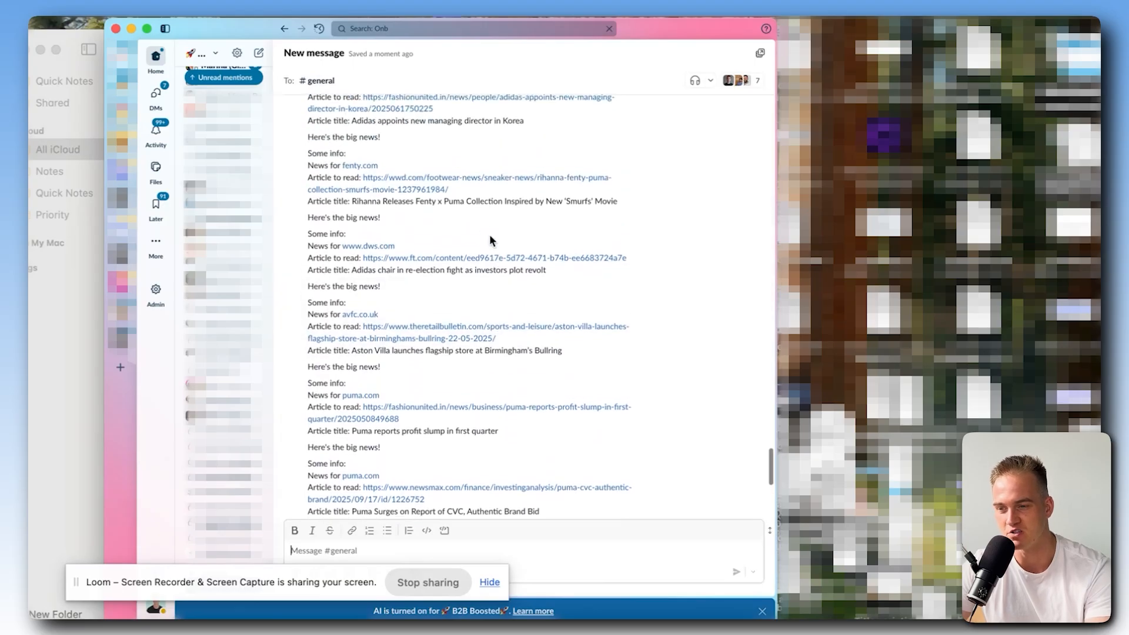
scroll(489, 239, up, 10)
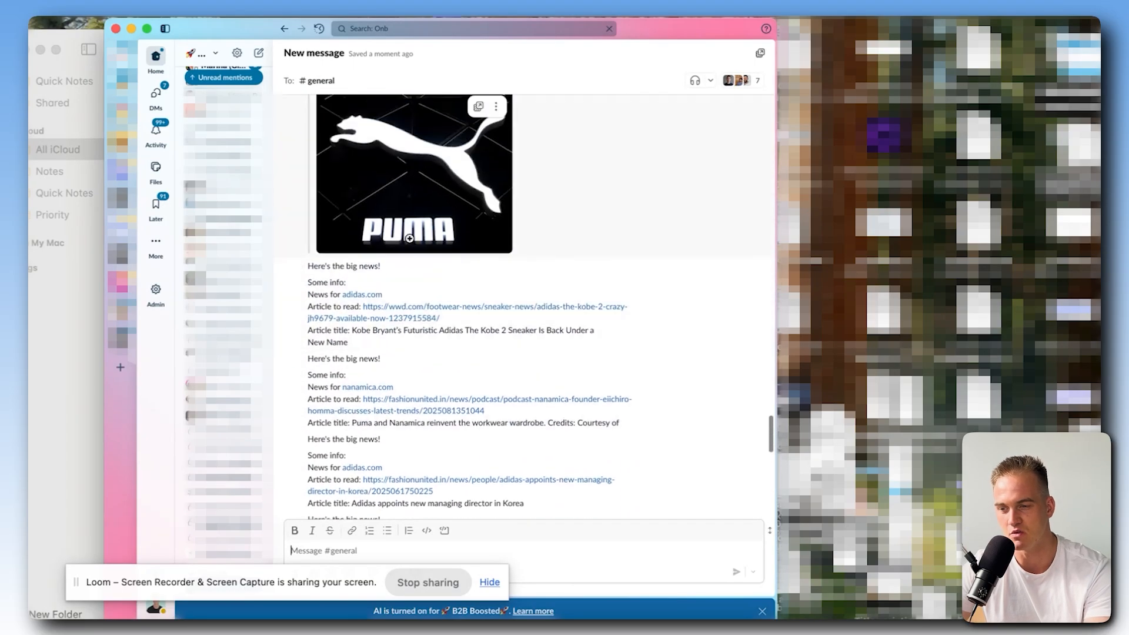
scroll(409, 238, down, 5)
scroll(421, 259, up, 10)
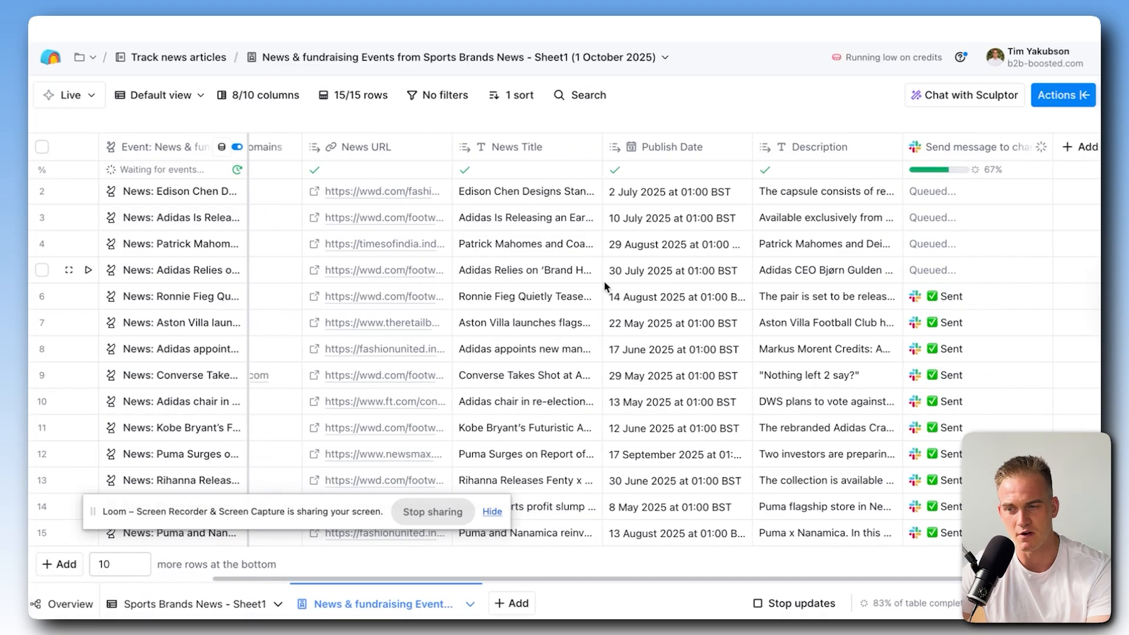
Add a Claygent enrichment and generate its prompt for a 5 bullet point sales-relevant news summary using News URL and Company Domains.
scroll(364, 177, left, 3)
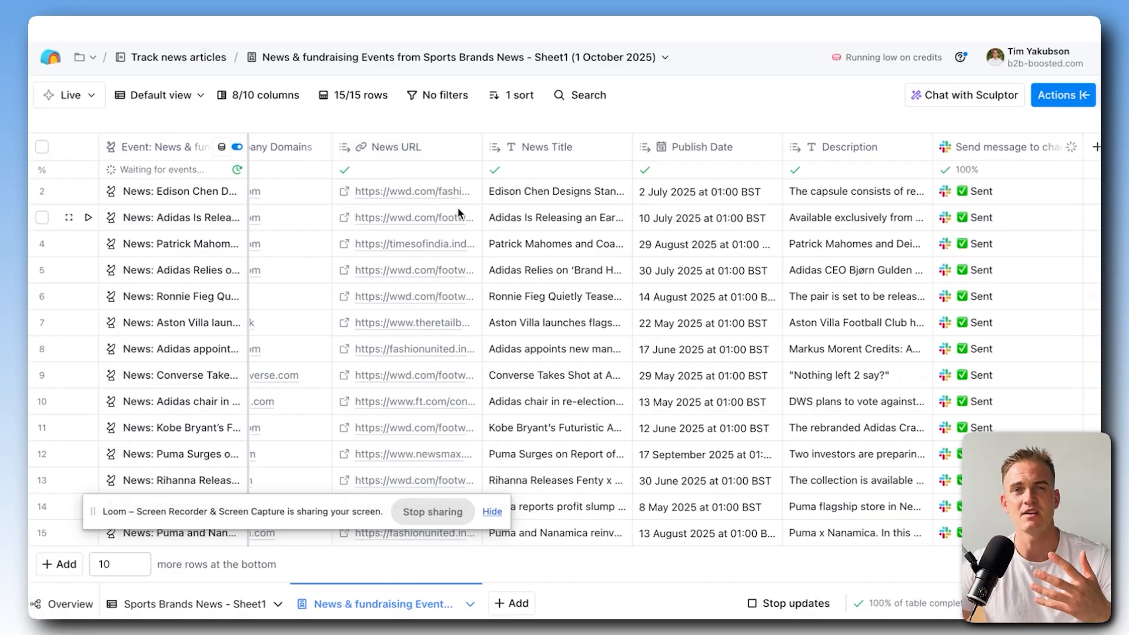
scroll(819, 214, right, 2)
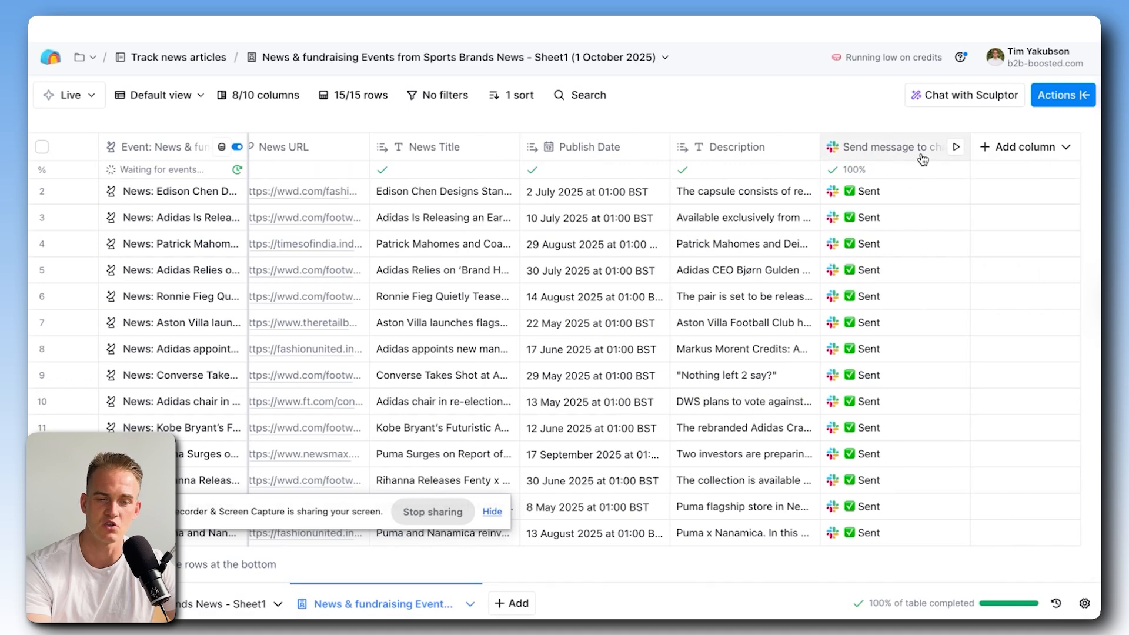
click(1050, 96)
text(claygent)
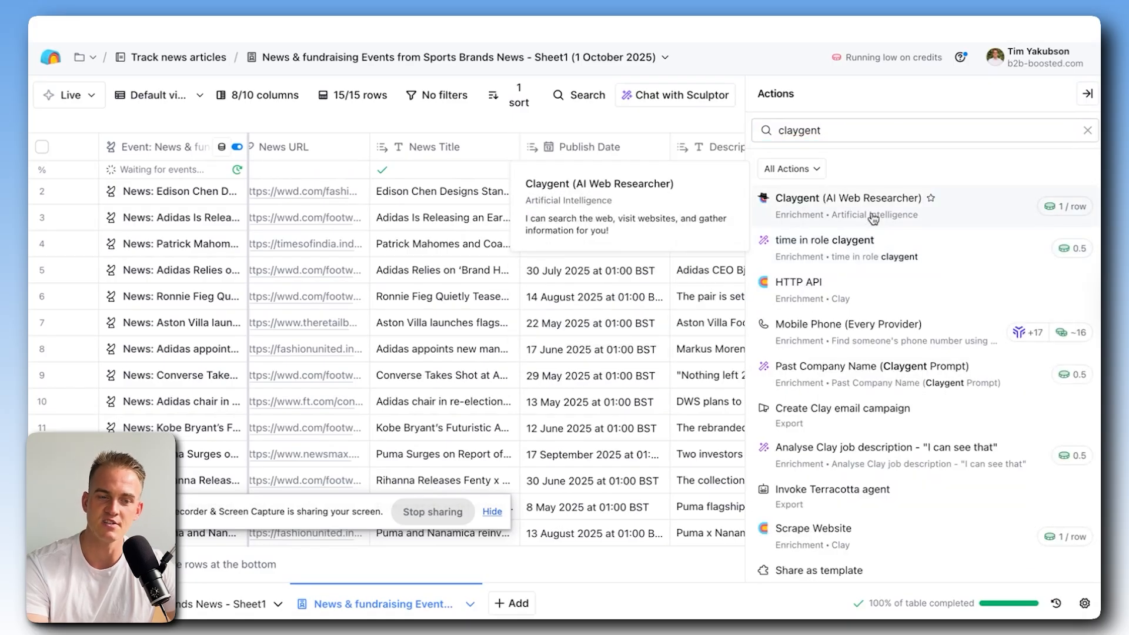
click(873, 219)
click(909, 313)
key(ctrl+v)
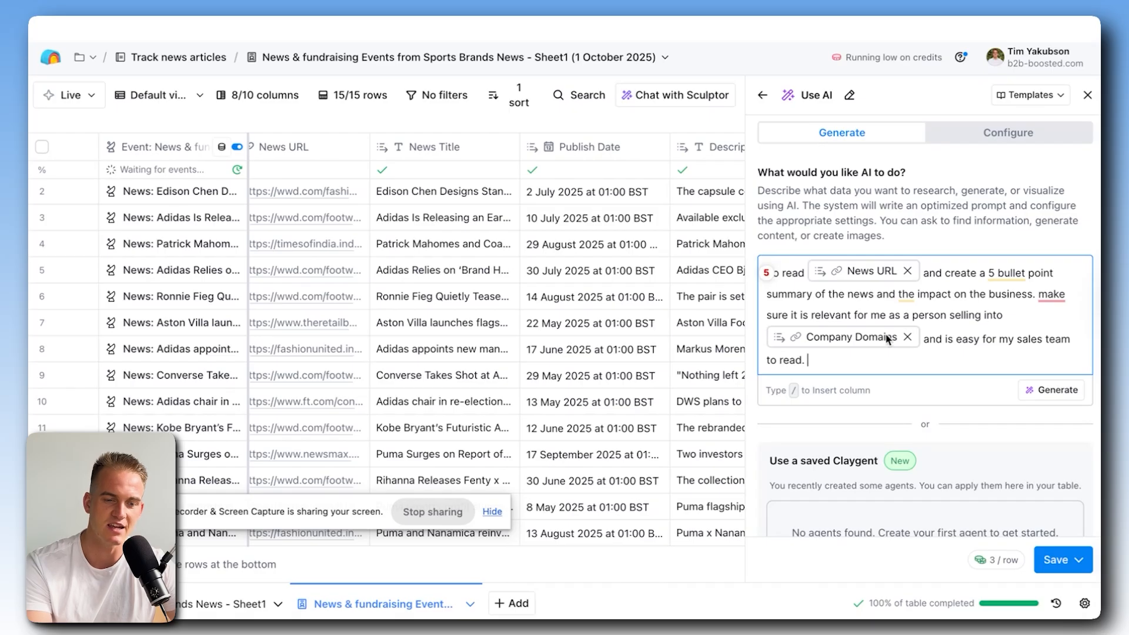
mouse_move(876, 341)
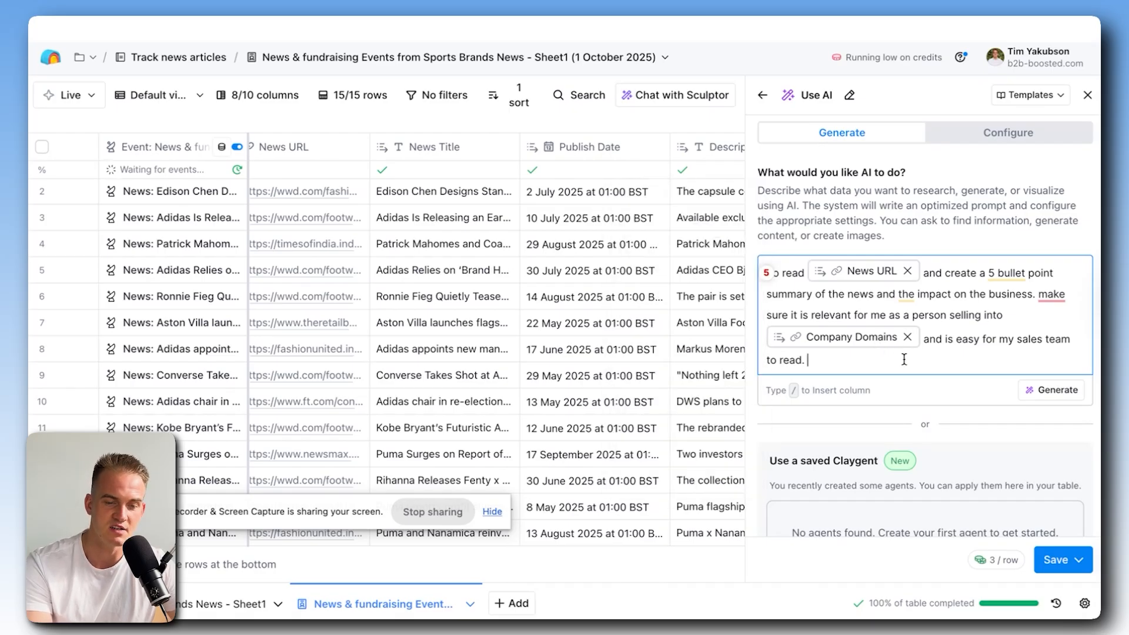
click(1055, 392)
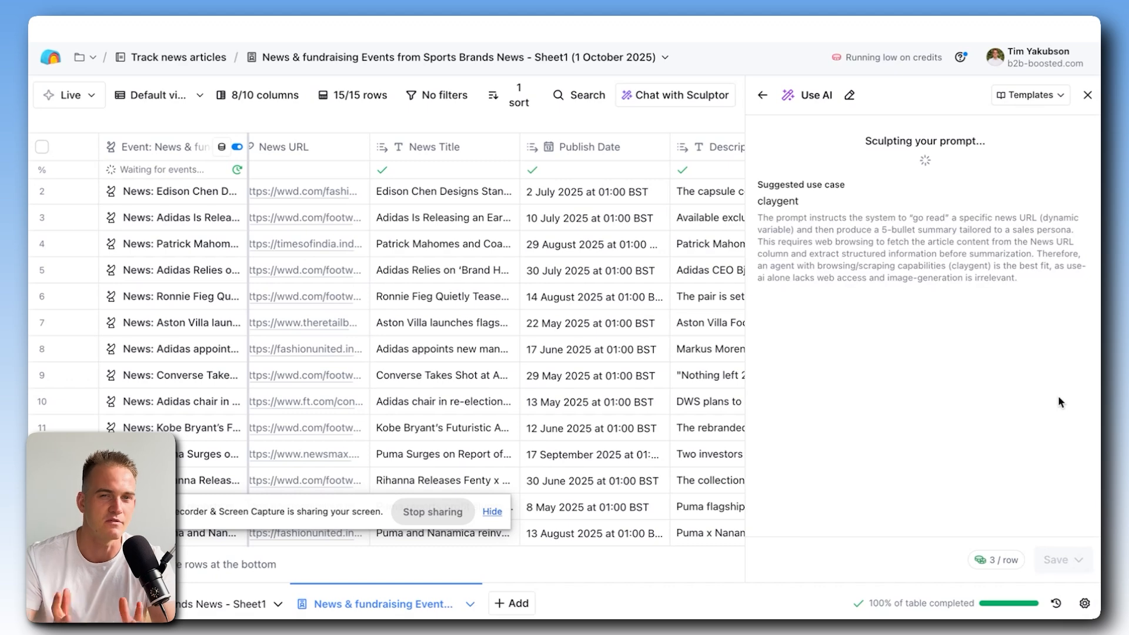
Set the Claygent model to GPT 4o Mini, then save the enrichment and run it on 10 rows.
click(870, 235)
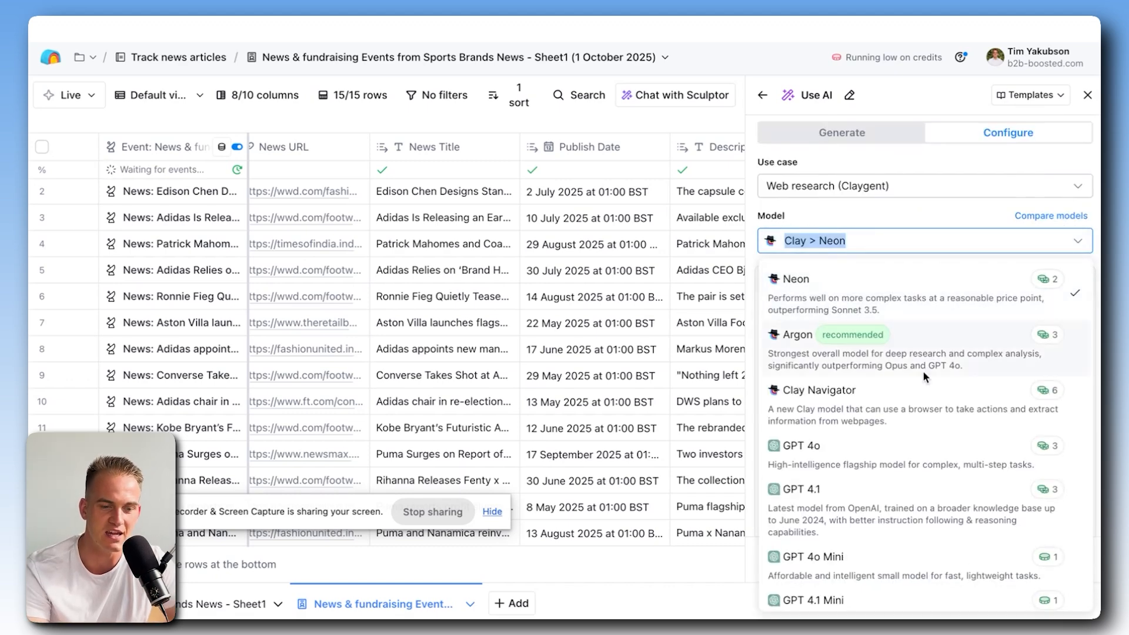
scroll(899, 430, down, 1)
click(881, 484)
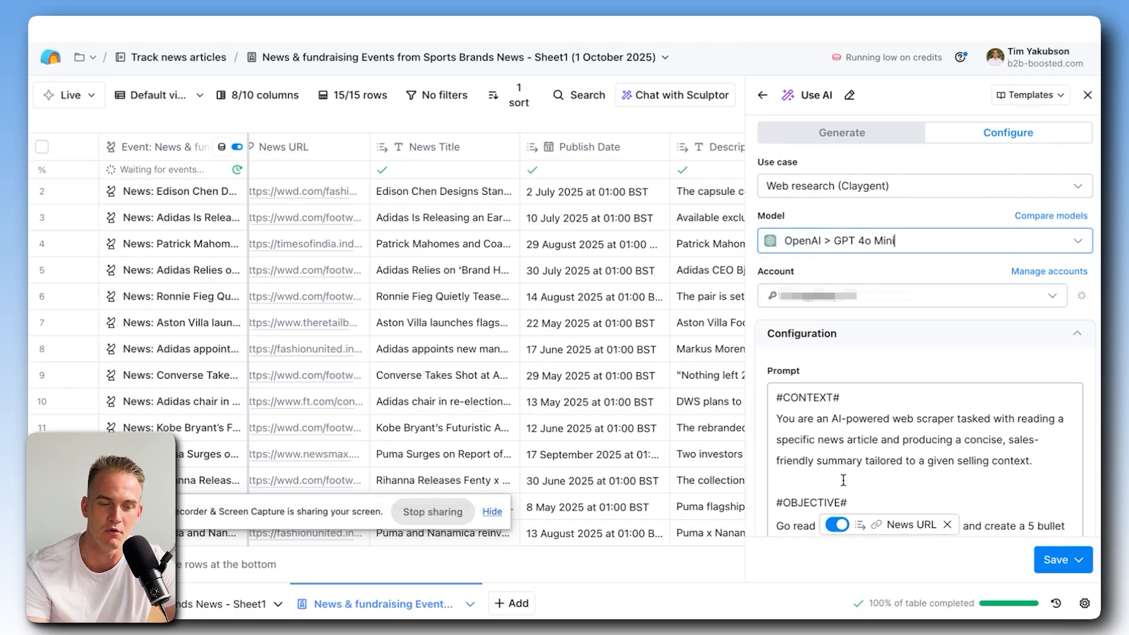
click(828, 303)
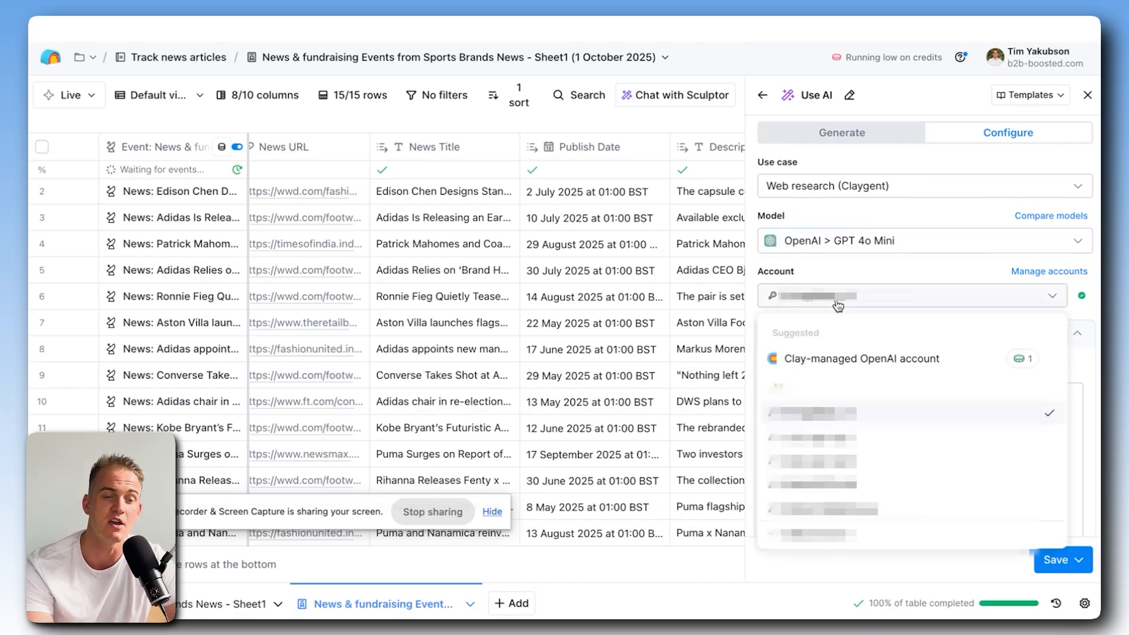
click(837, 303)
scroll(923, 352, down, 1)
click(1078, 560)
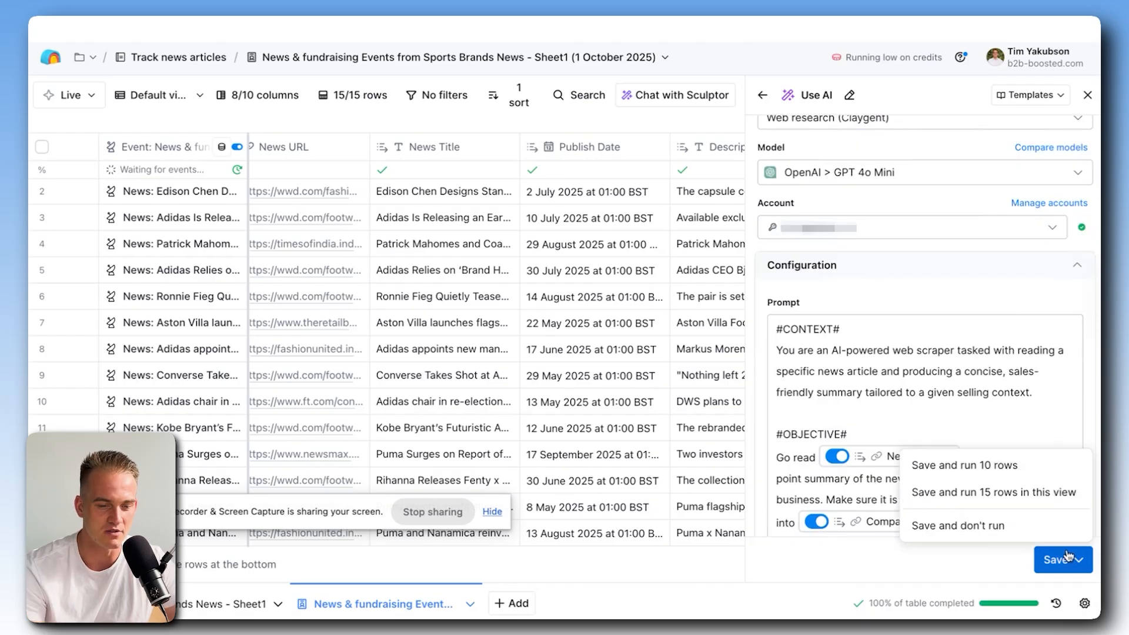
click(981, 466)
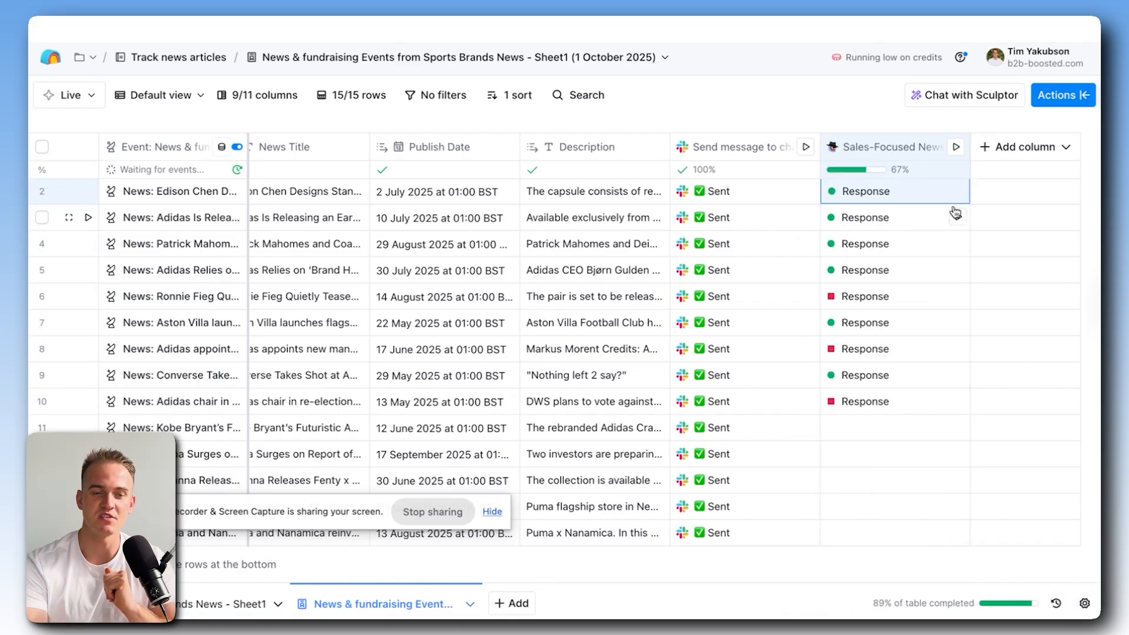
Examine the cell details of several Claygent news summary responses, including their title, reasoning and bullet points.
click(903, 193)
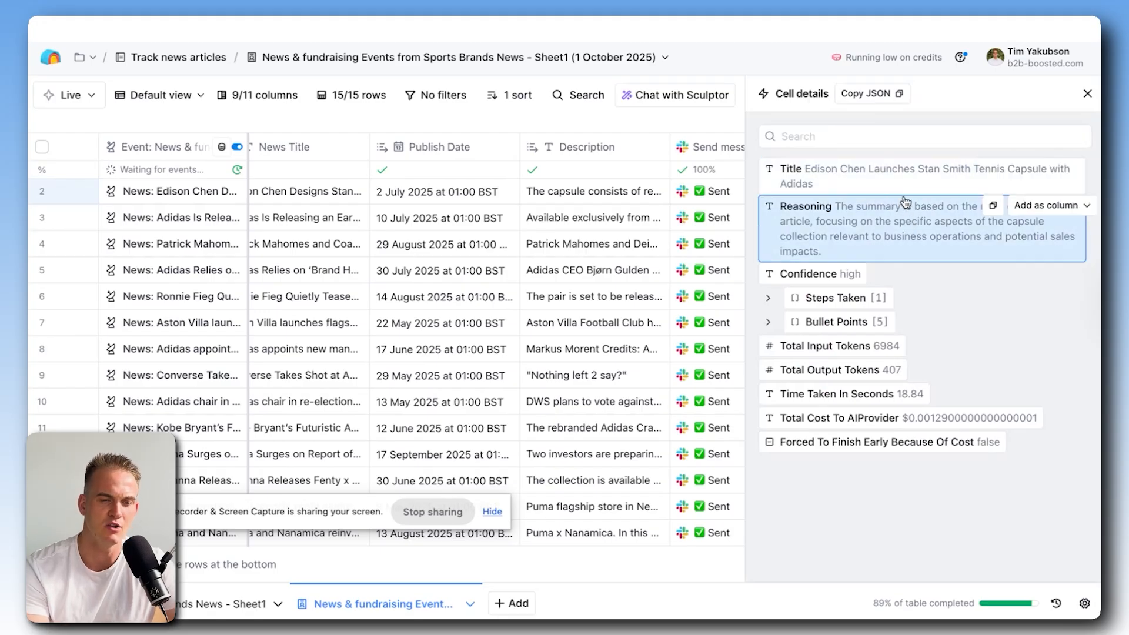
click(1086, 95)
click(857, 229)
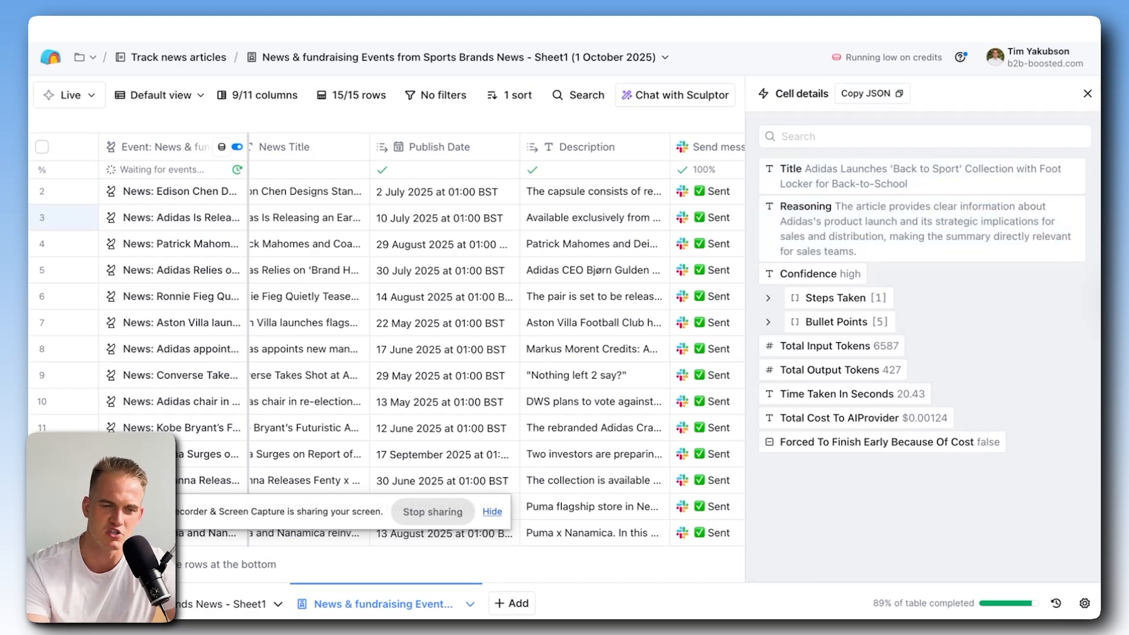
click(1089, 94)
click(894, 252)
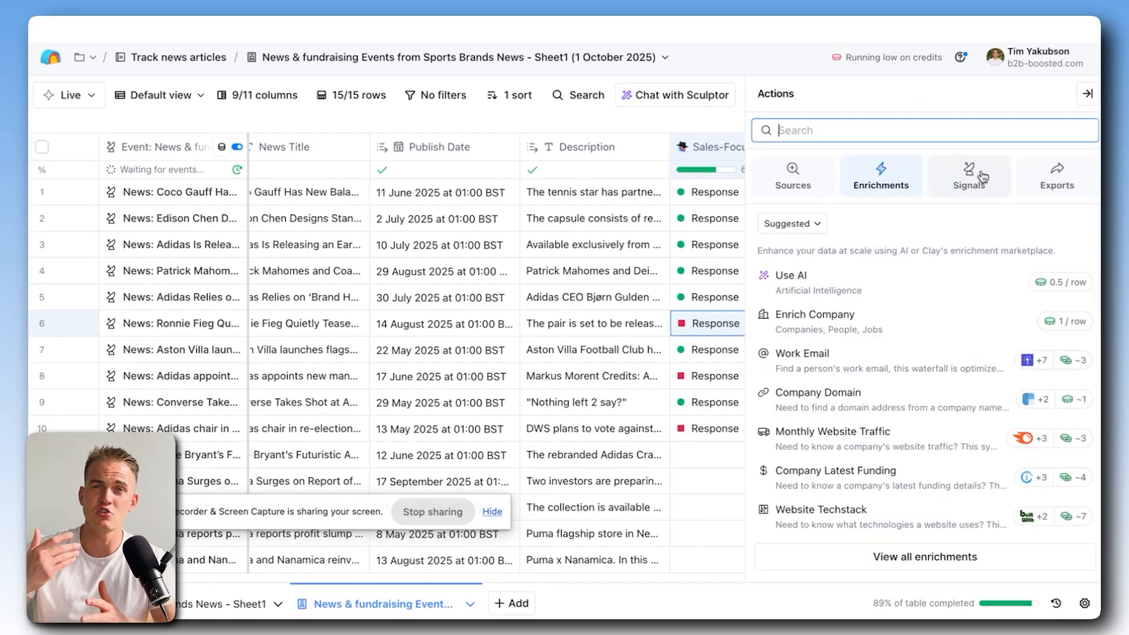
Search the available actions for smartlead and look over the matching integrations.
text(sm)
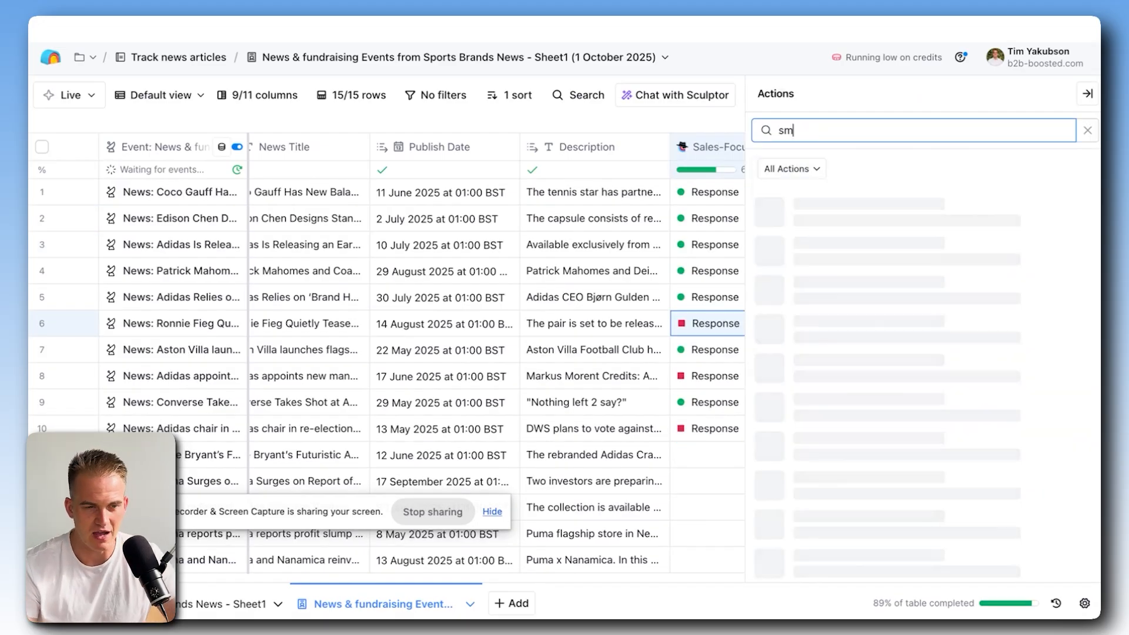
text(artlead)
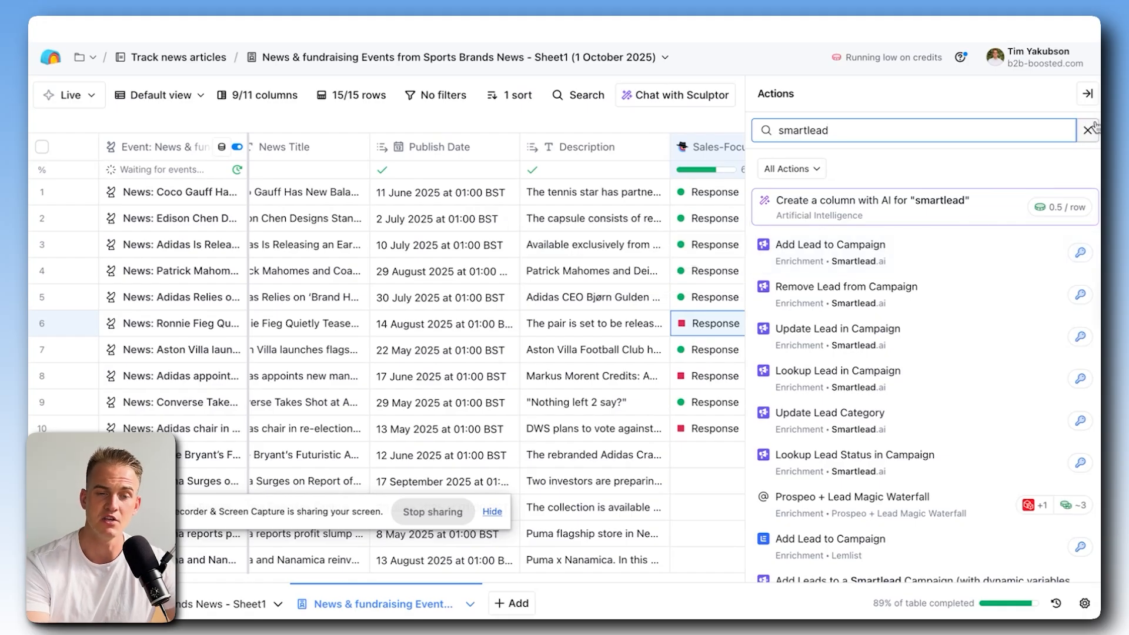
click(1087, 93)
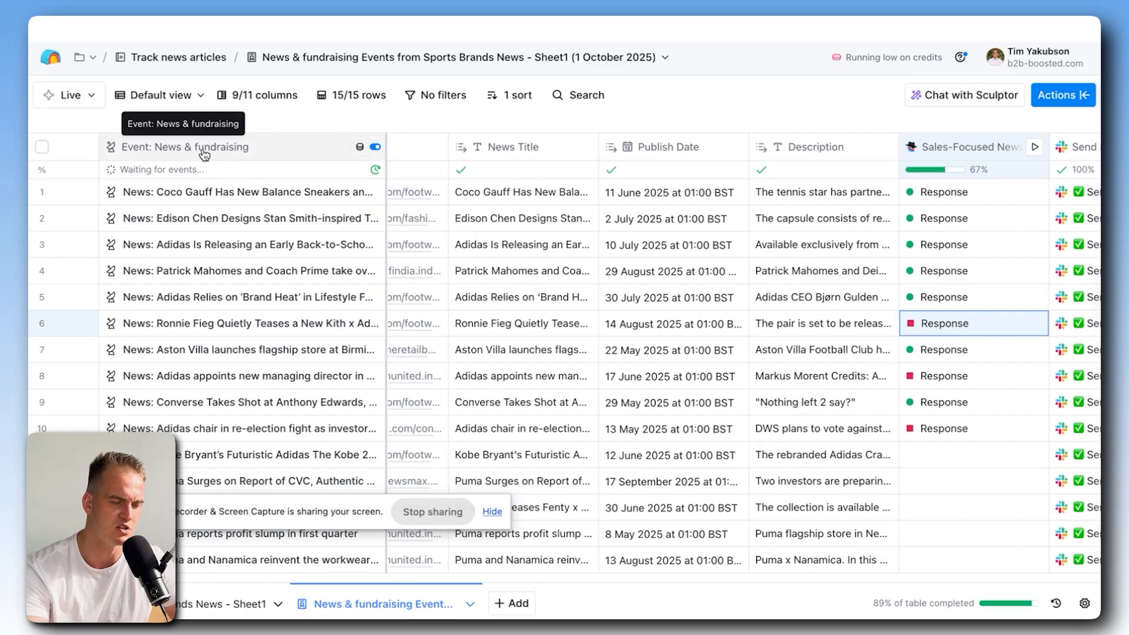
Edit the News & fundraising event source and add Scandals & Frauds and Shareholder Activism to its included topics.
click(179, 152)
click(186, 215)
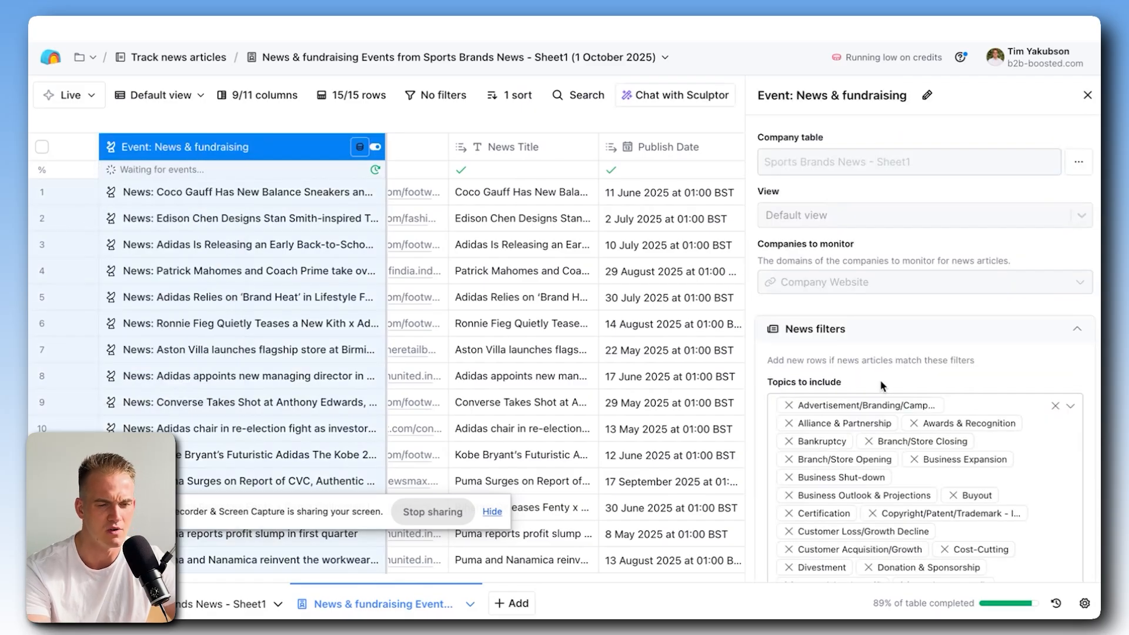
scroll(882, 377, down, 2)
click(966, 297)
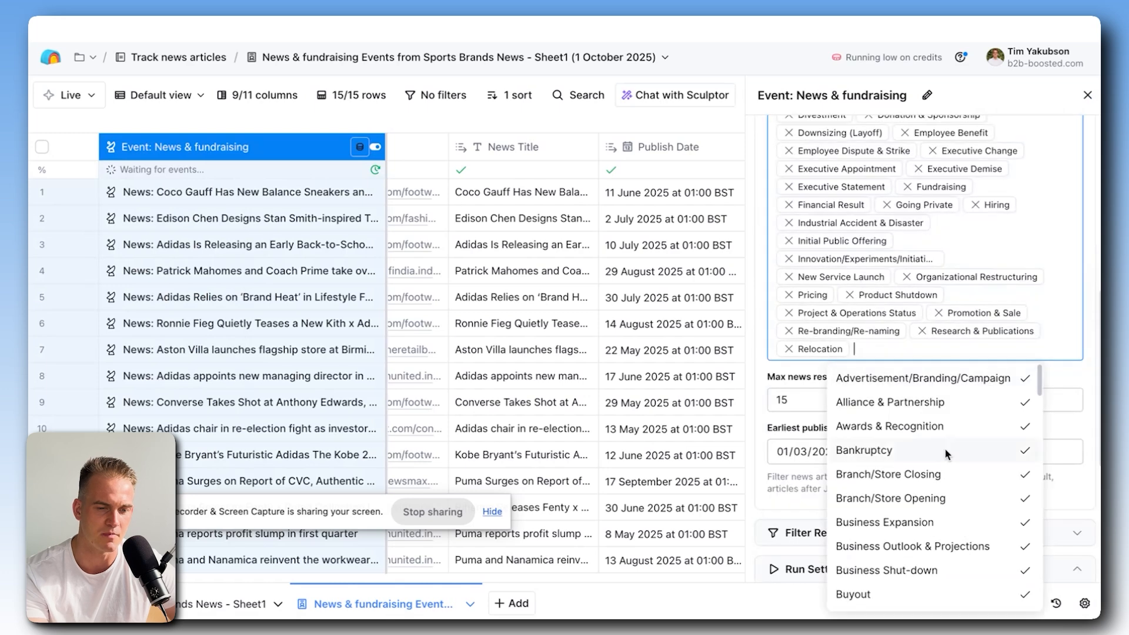
scroll(921, 472, down, 10)
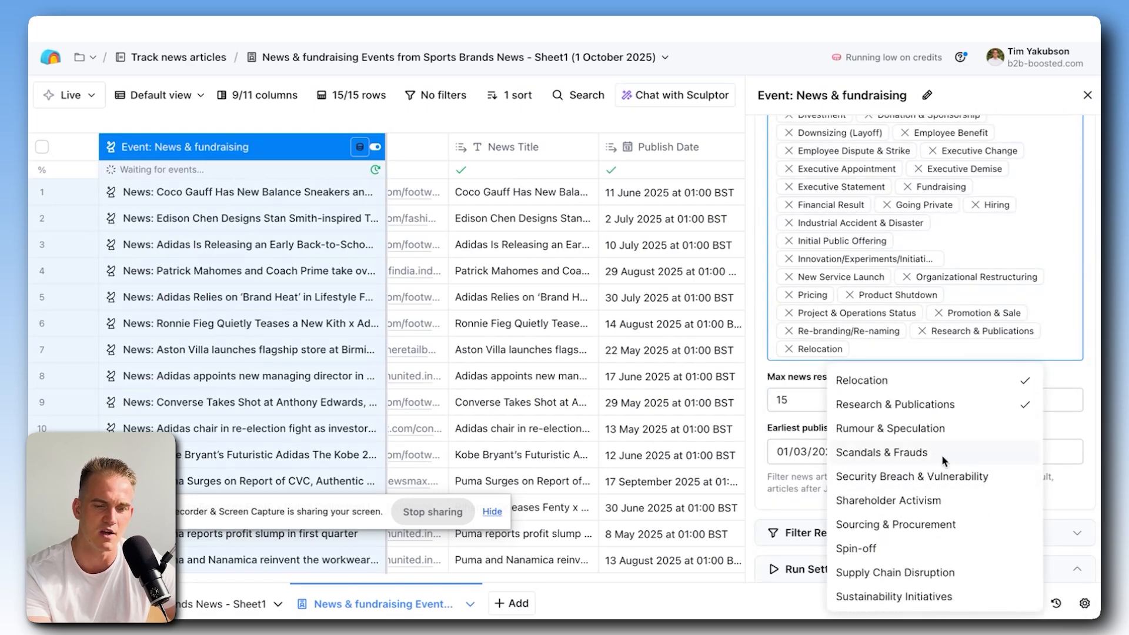
click(935, 452)
click(929, 501)
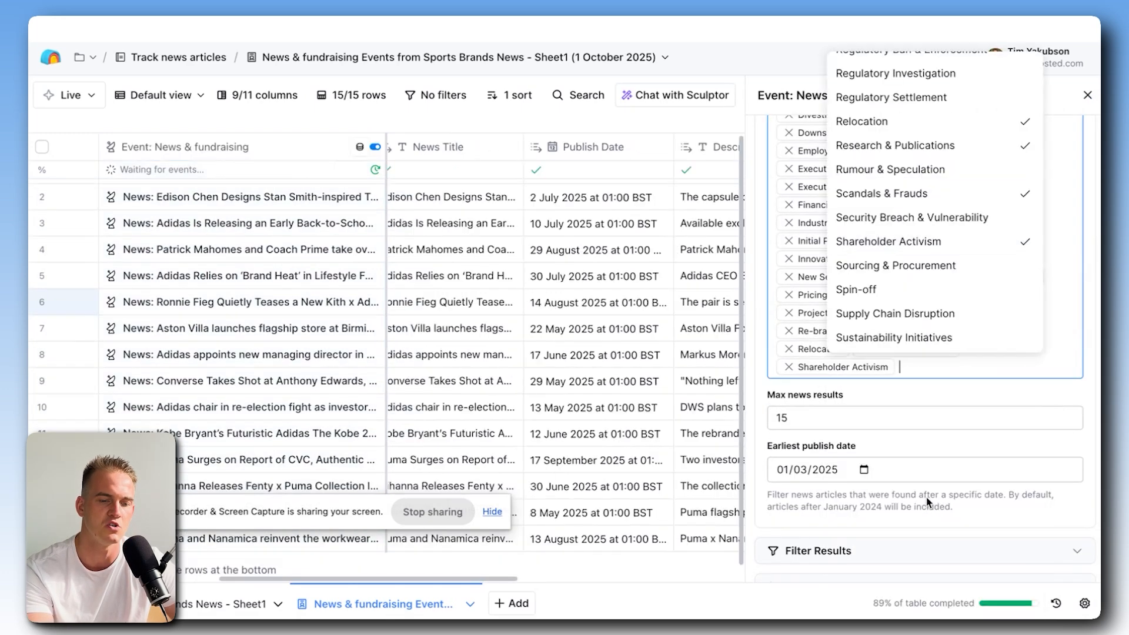
Set the news filter's earliest publish date to 01/08/2025.
click(780, 419)
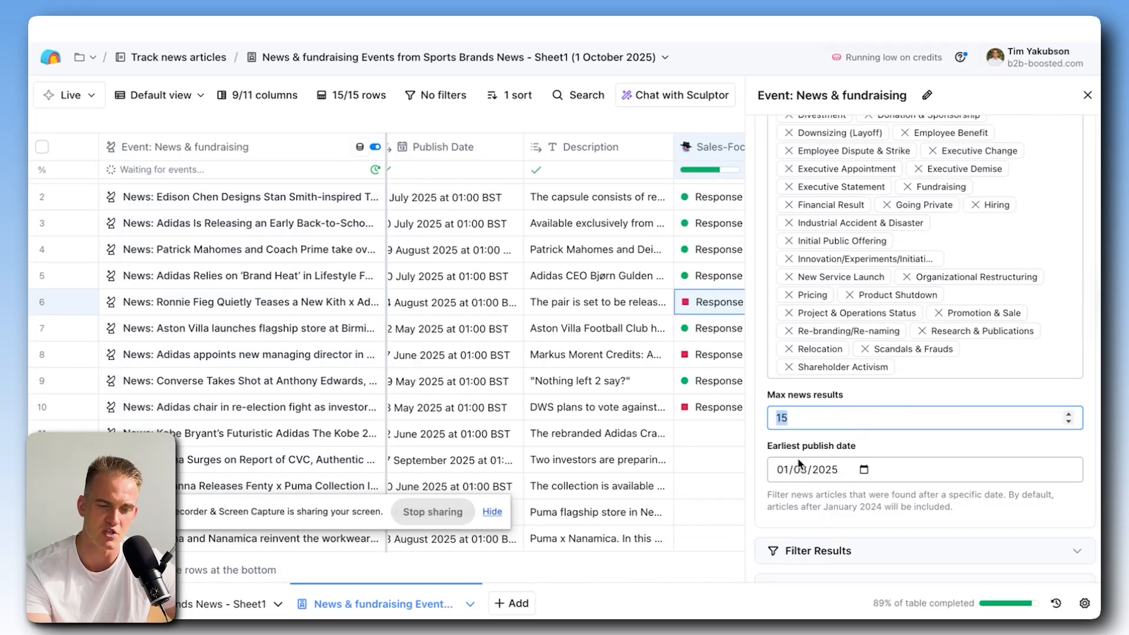
scroll(798, 456, down, 1)
click(802, 422)
text(08)
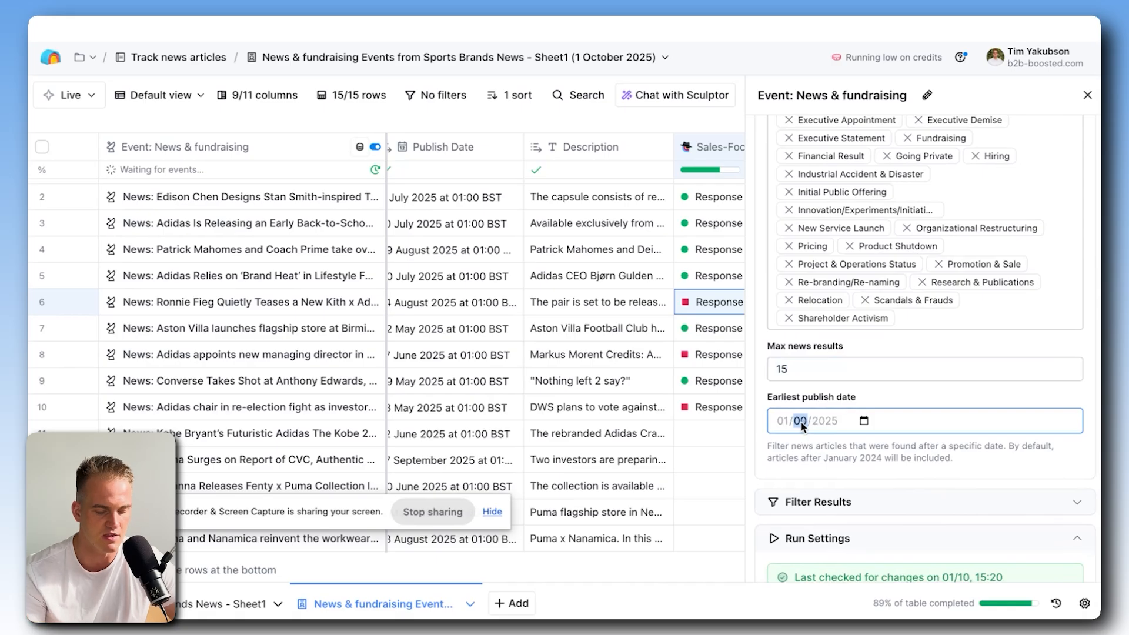
scroll(817, 400, down, 5)
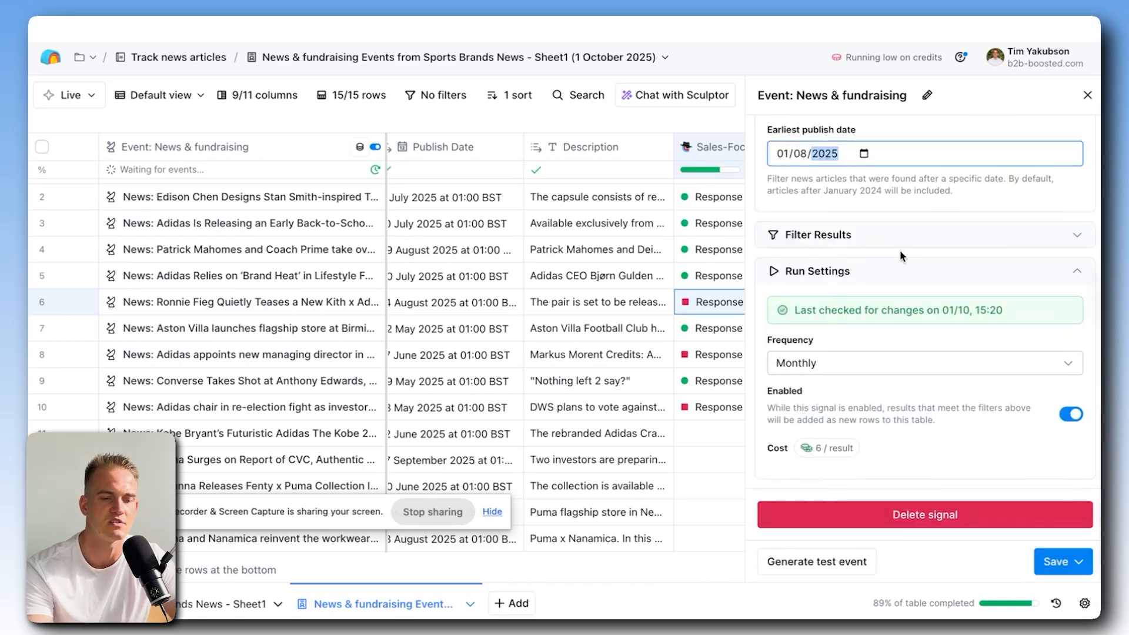
Check the frequency options in the signal's run settings, then close the signal without saving.
click(898, 269)
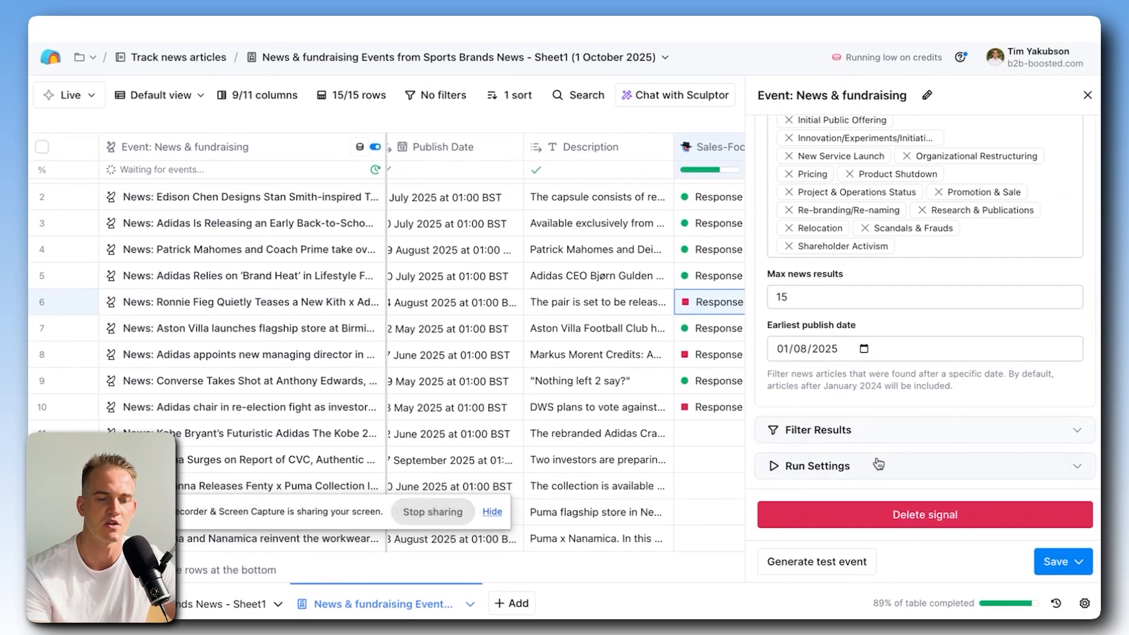
click(886, 465)
click(881, 357)
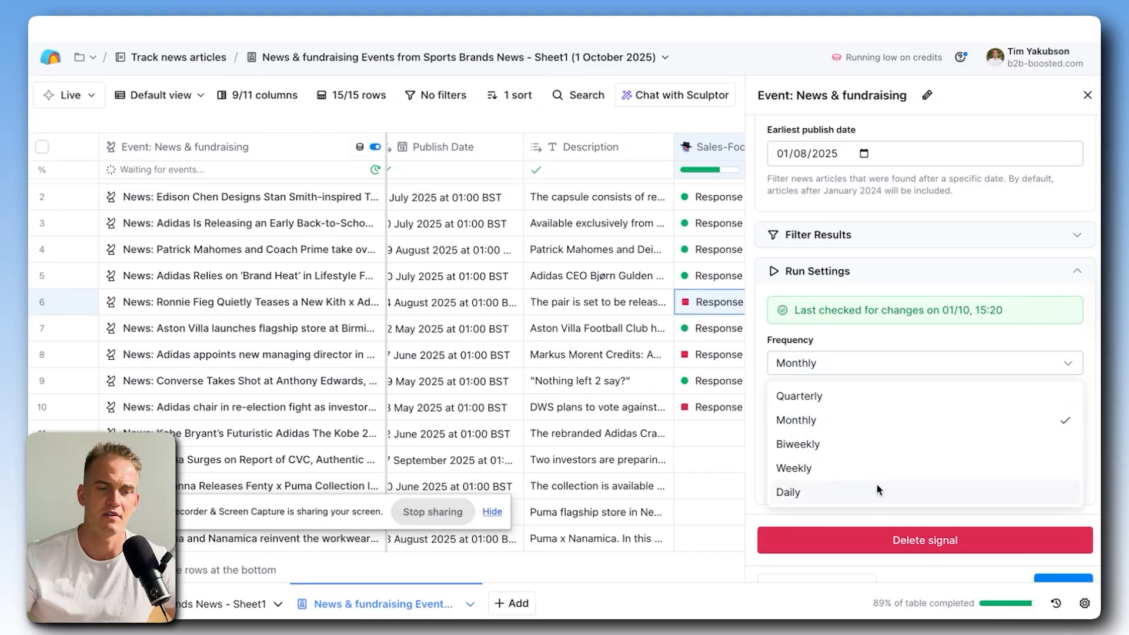
click(1087, 95)
click(1087, 94)
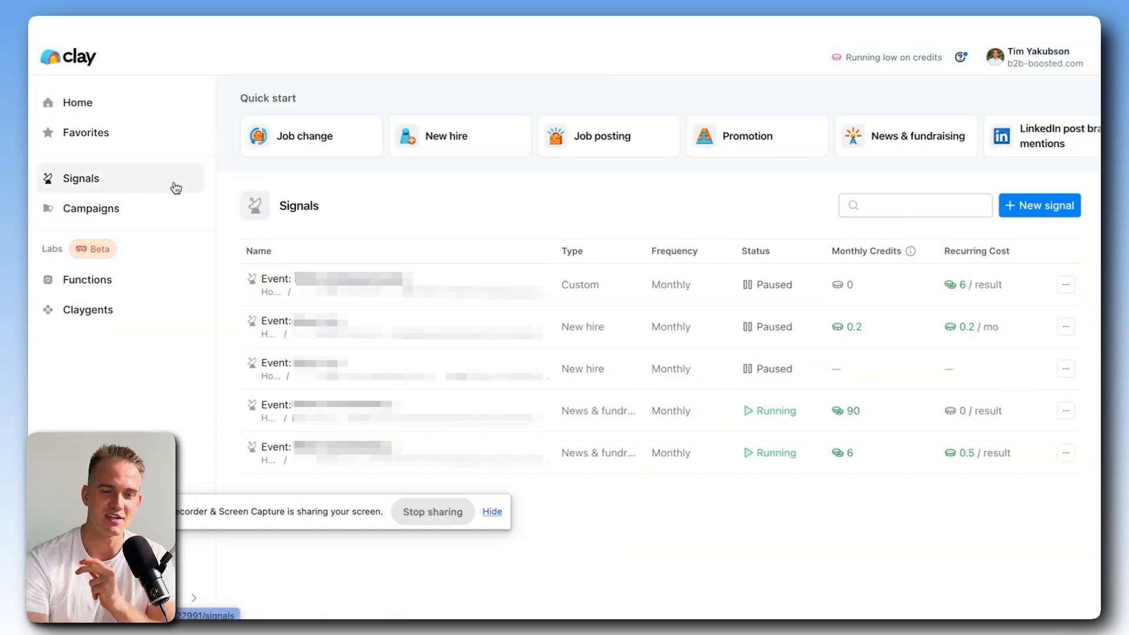
Look through the types offered for a new signal on the Signals page, down to Custom.
click(1039, 205)
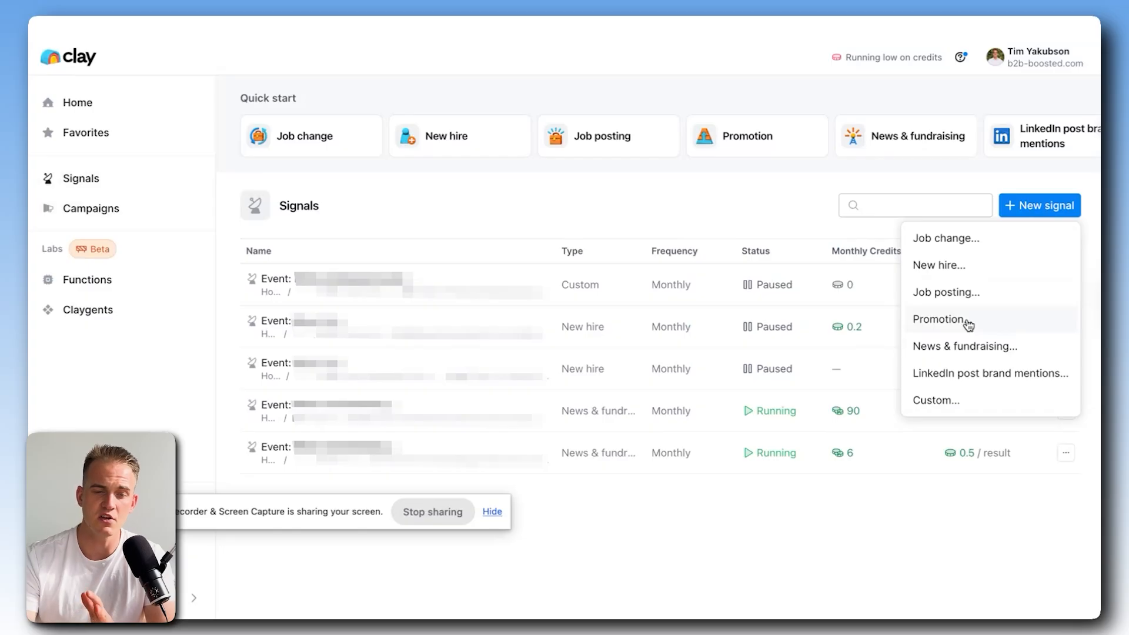
click(954, 407)
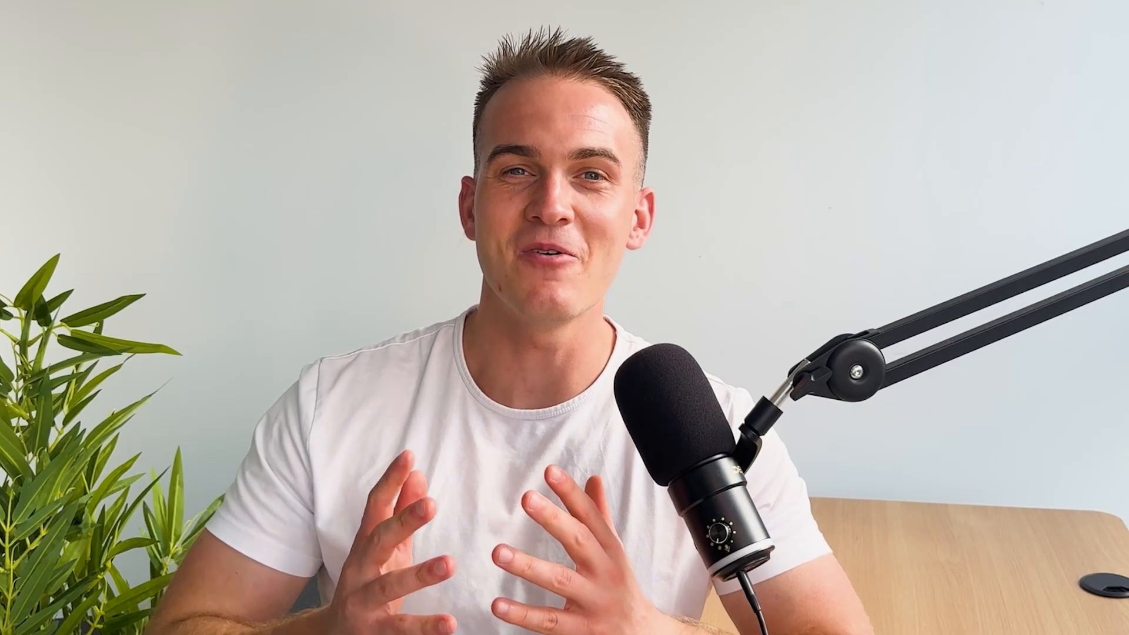